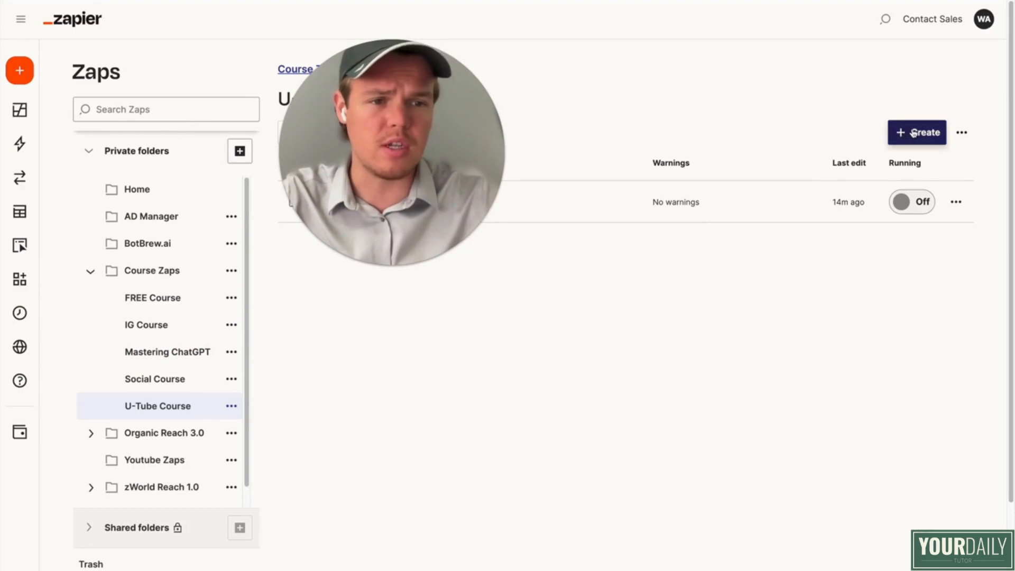
Step: Create a new Zap in the U-Tube Course folder and name it "Multiple Day Posting"
left_click(902, 132)
left_click(504, 135)
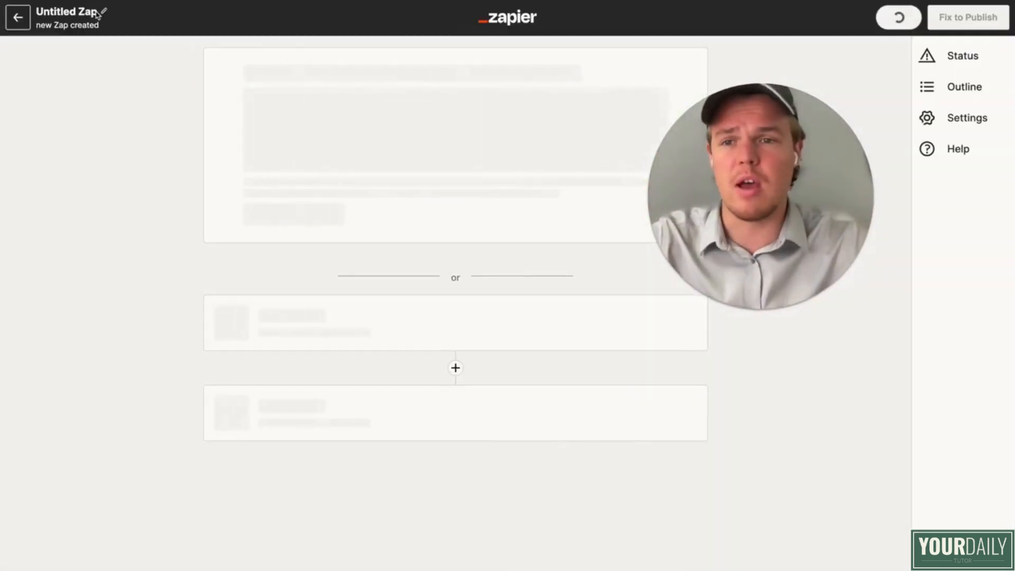
left_click(97, 12)
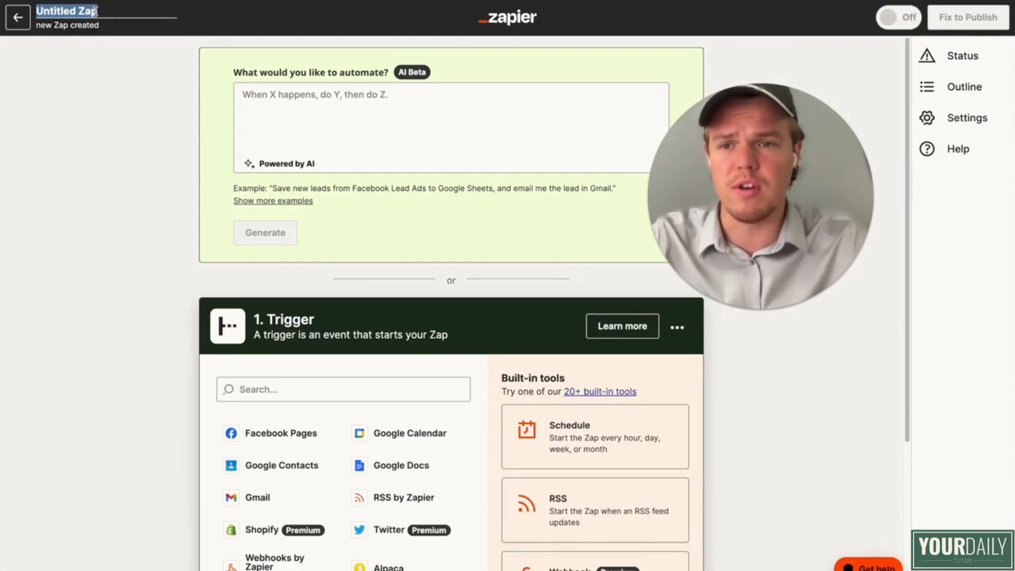
type("Mult")
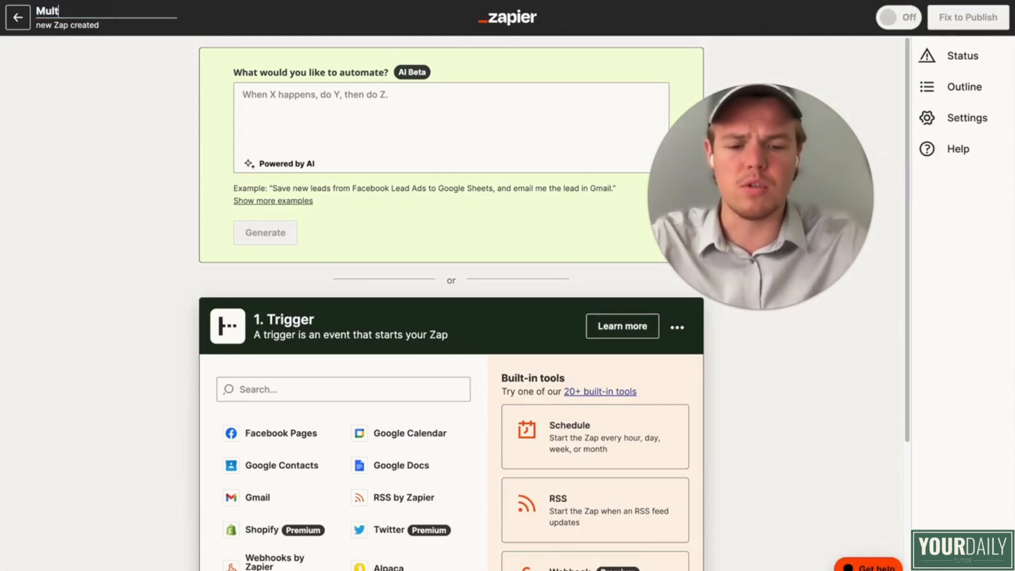
type("iple Day P")
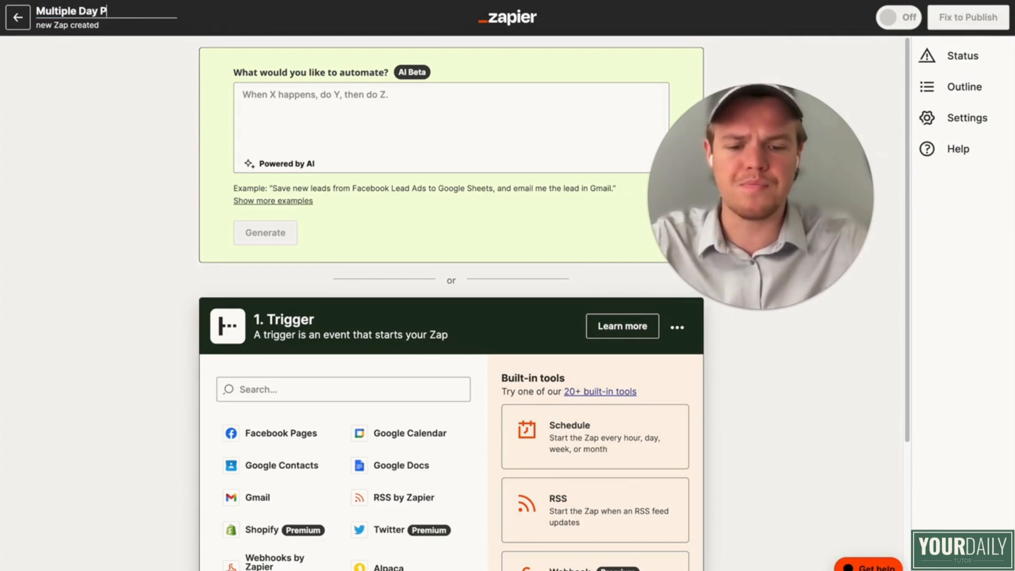
type("osting")
key("Return")
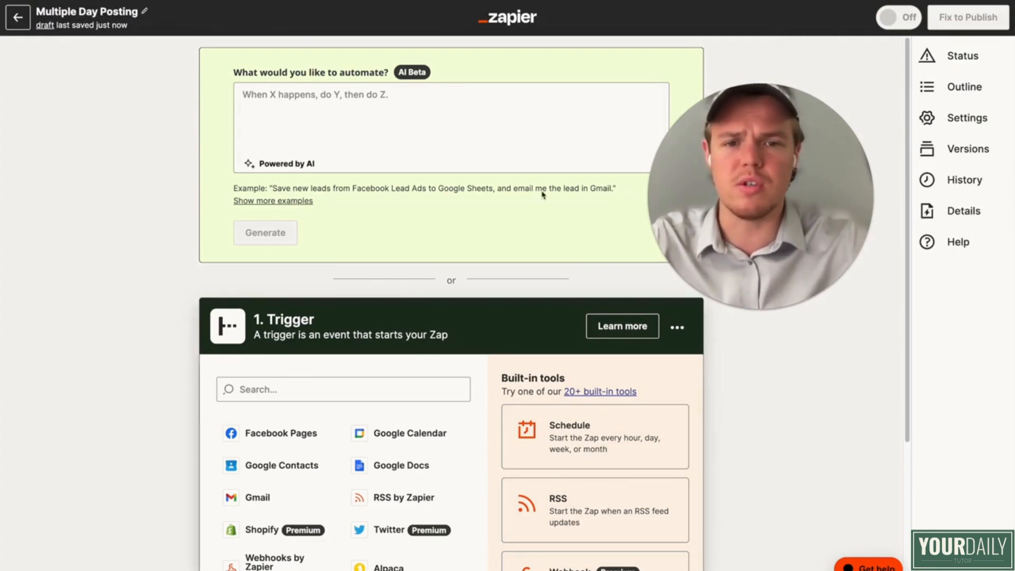
Step: Set the trigger to Schedule by Zapier with the Every Day event
scroll(391, 222, "down", 3)
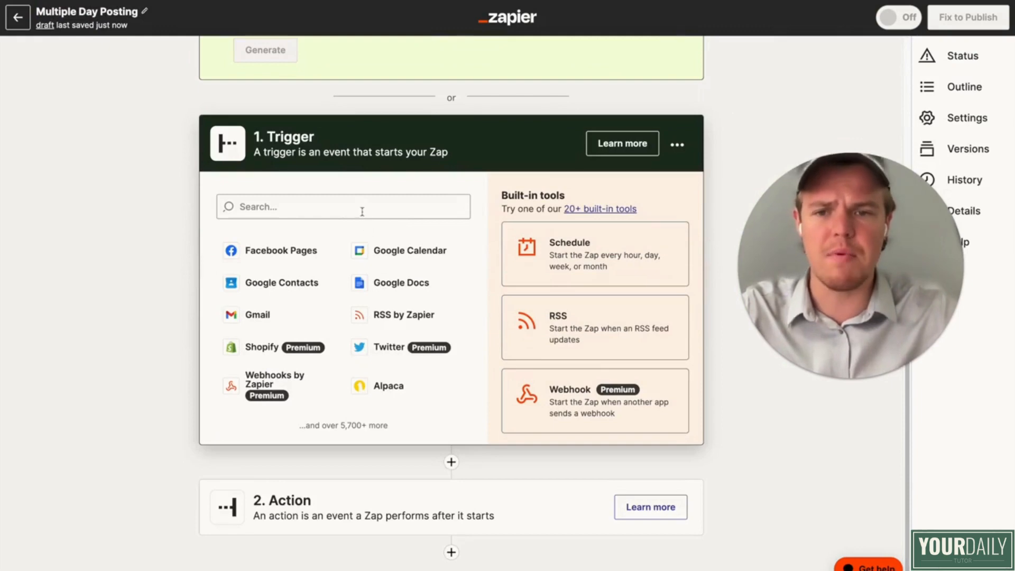
left_click(556, 261)
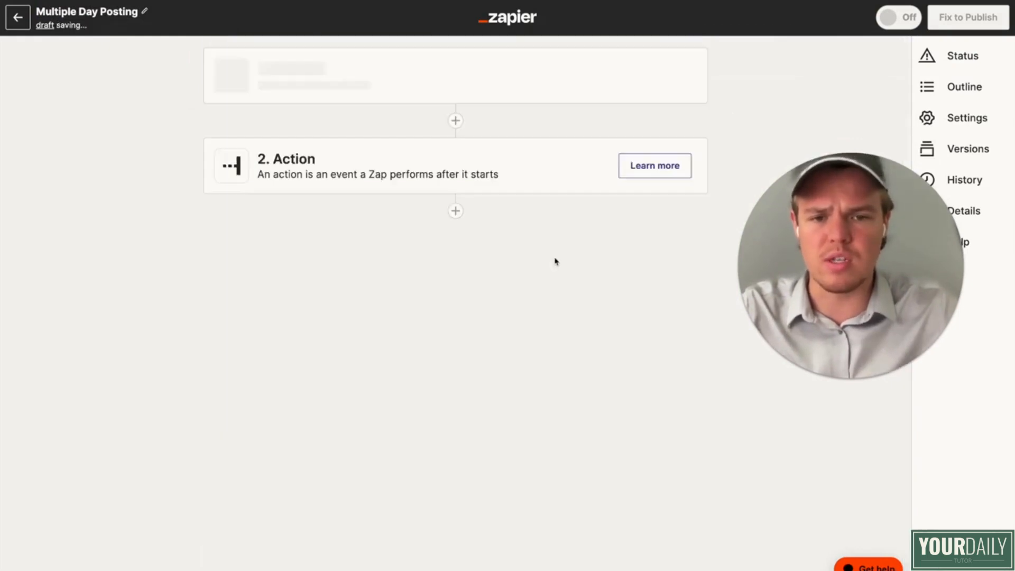
left_click(381, 224)
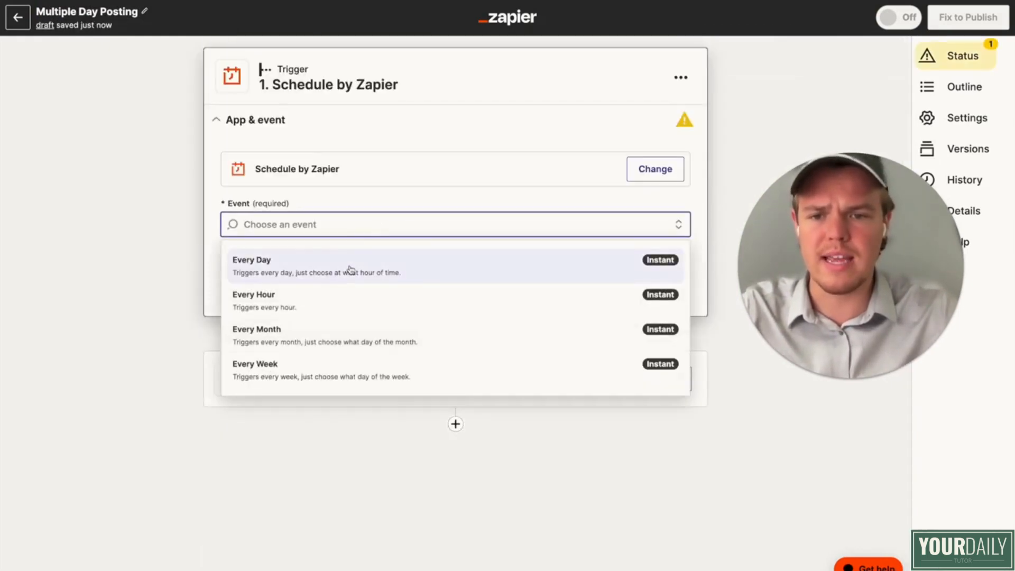
left_click(350, 270)
left_click(431, 290)
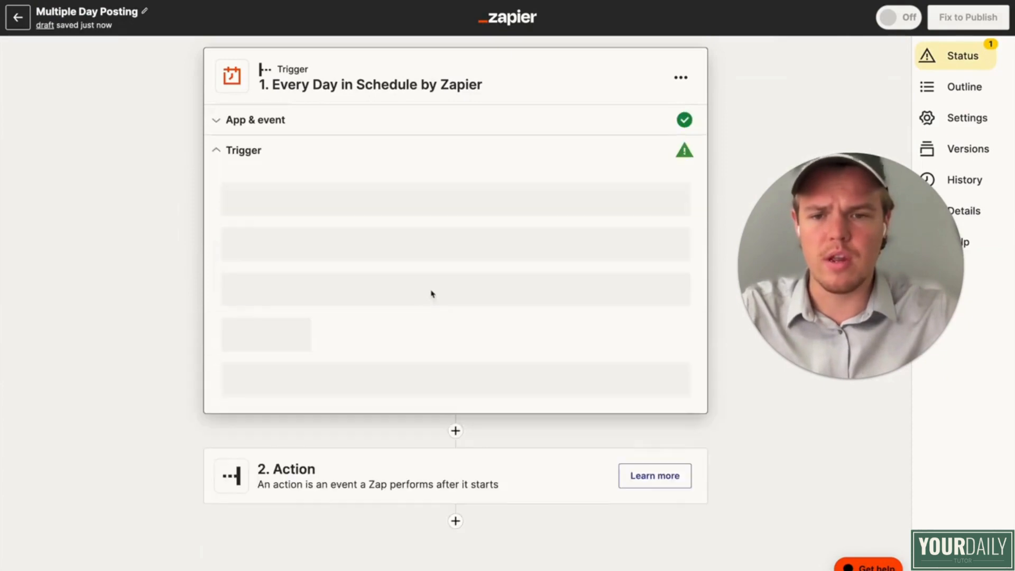
Step: Set the daily trigger's time of day to Noon and test the trigger
left_click(300, 282)
scroll(356, 428, "down", 6)
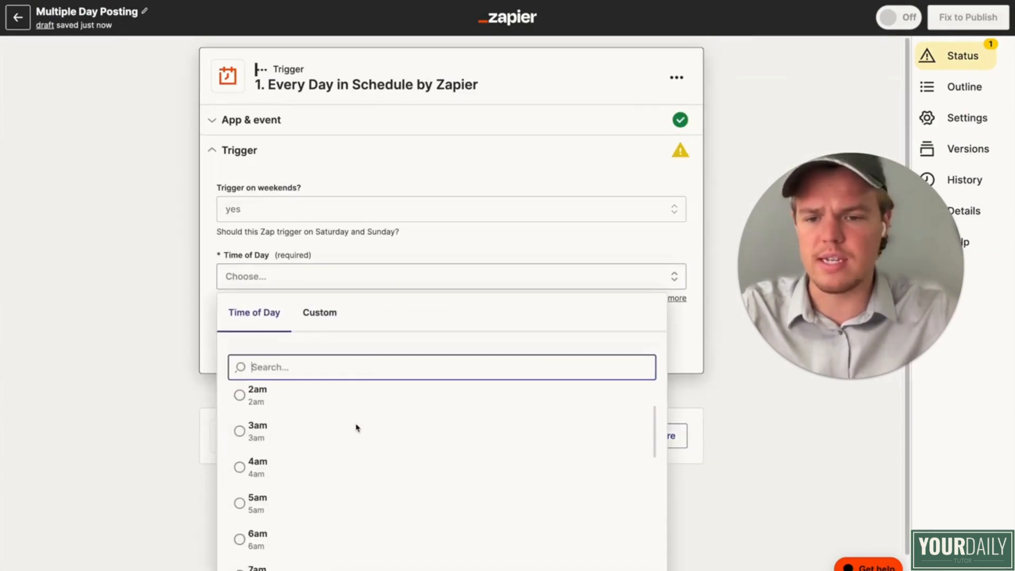
scroll(356, 427, "down", 2)
left_click(331, 492)
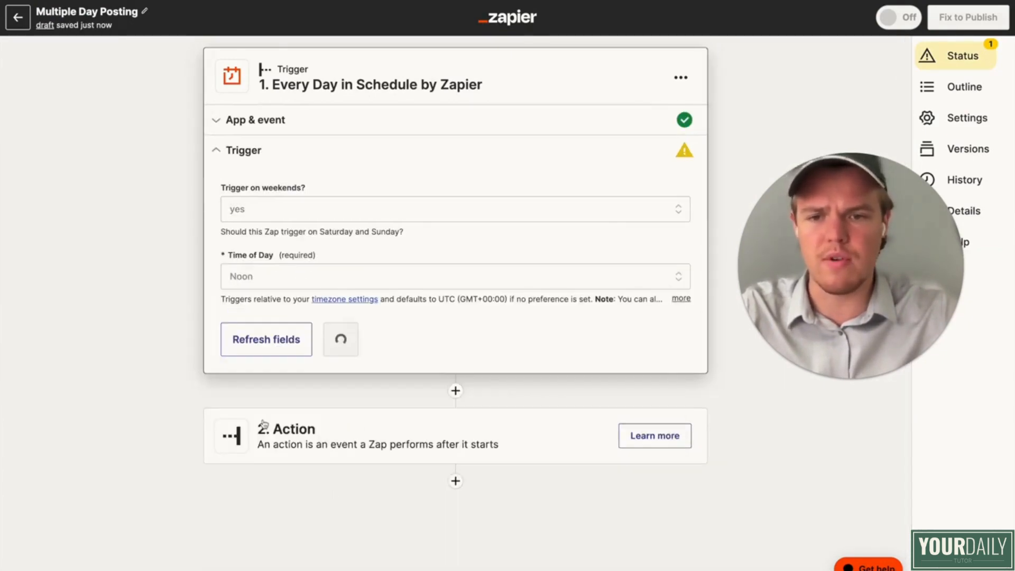
left_click(367, 345)
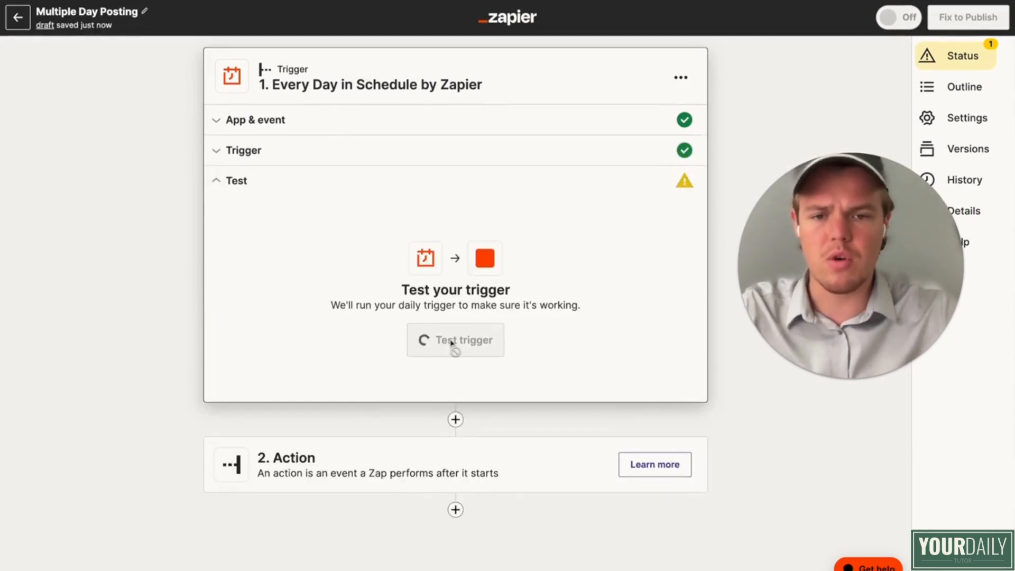
left_click(476, 346)
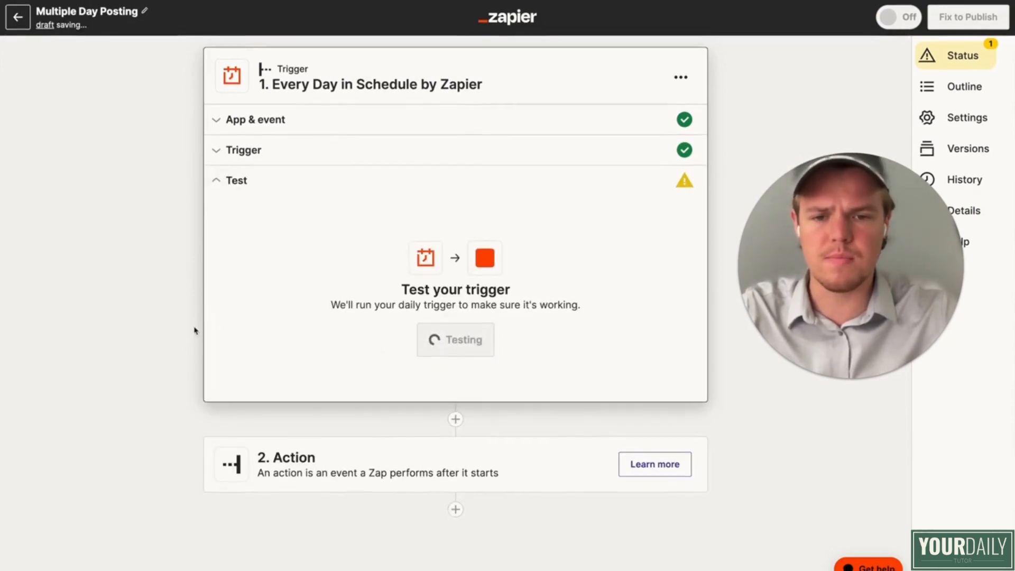
scroll(317, 414, "down", 3)
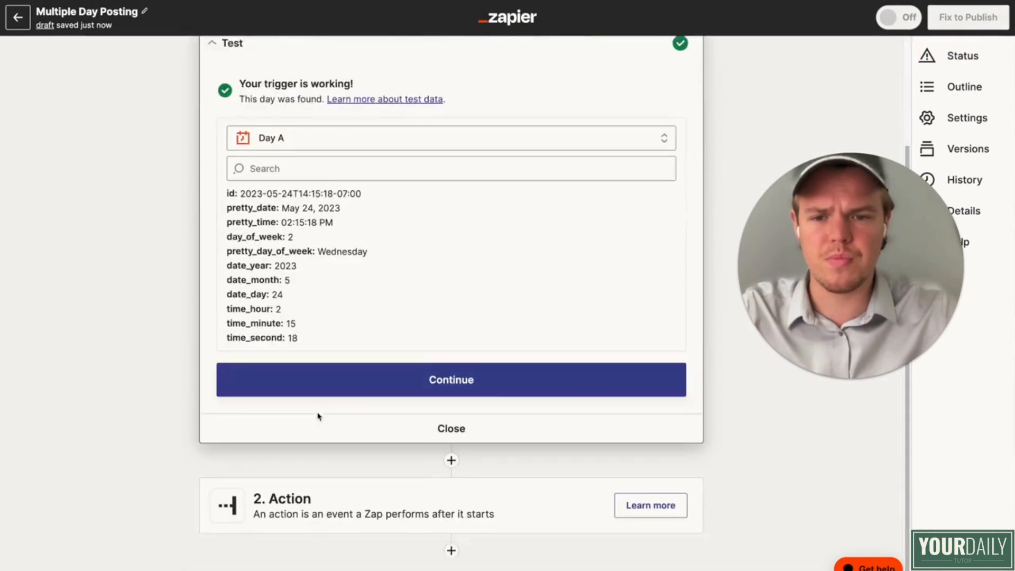
Step: Finish the trigger setup and add Paths as the Zap's second step
left_click(361, 376)
type("path")
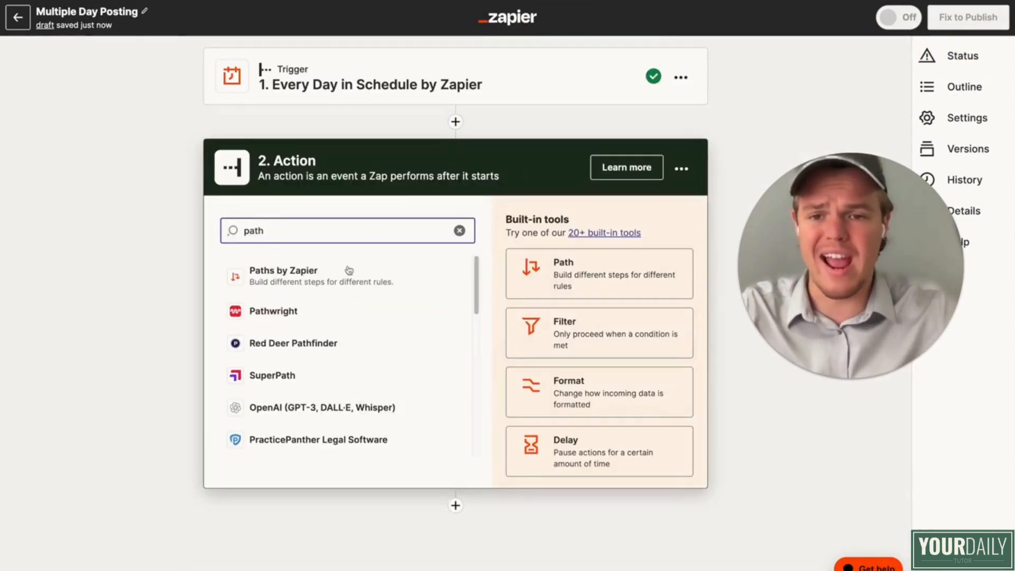
left_click(345, 276)
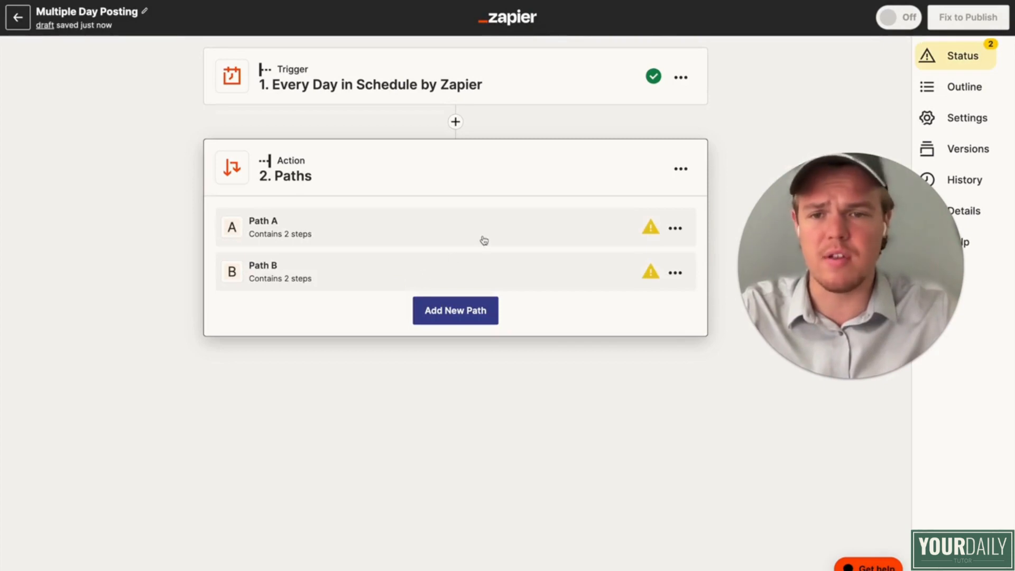
Step: Add a Path A rule requiring Pretty Day Of Week to be "(Text) Exactly matches" Monday
left_click(416, 237)
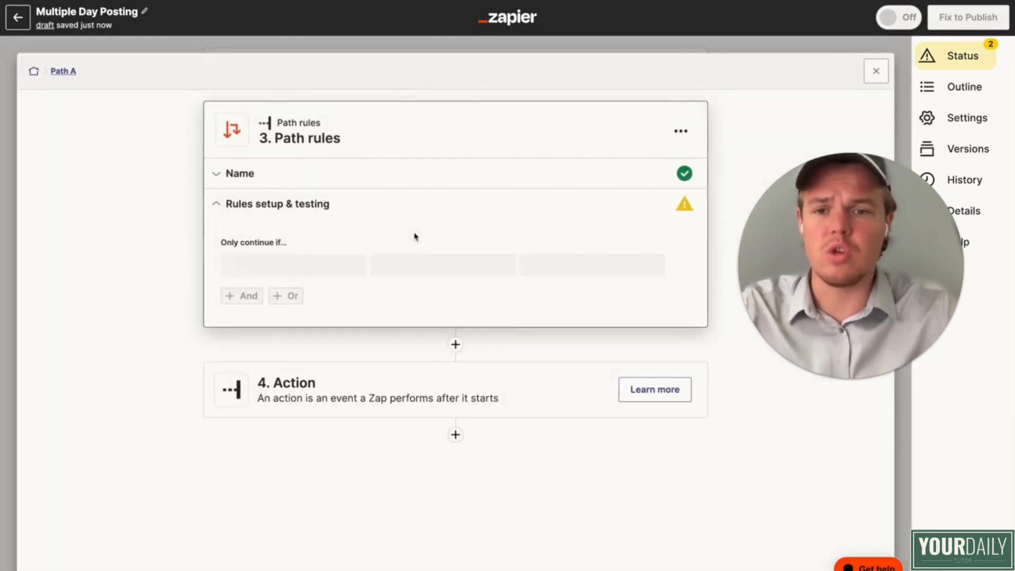
left_click(320, 271)
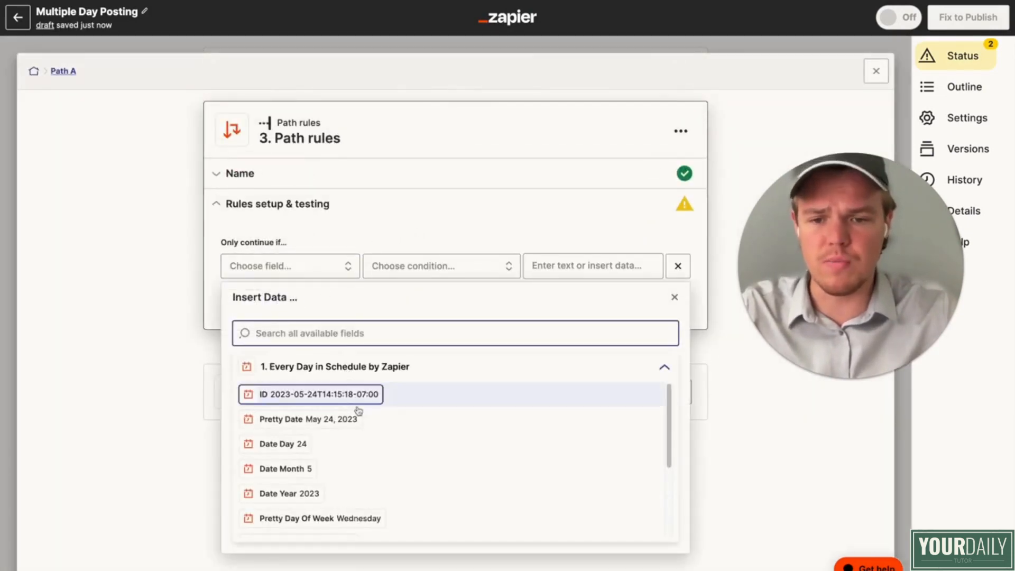
scroll(354, 444, "down", 2)
left_click(353, 472)
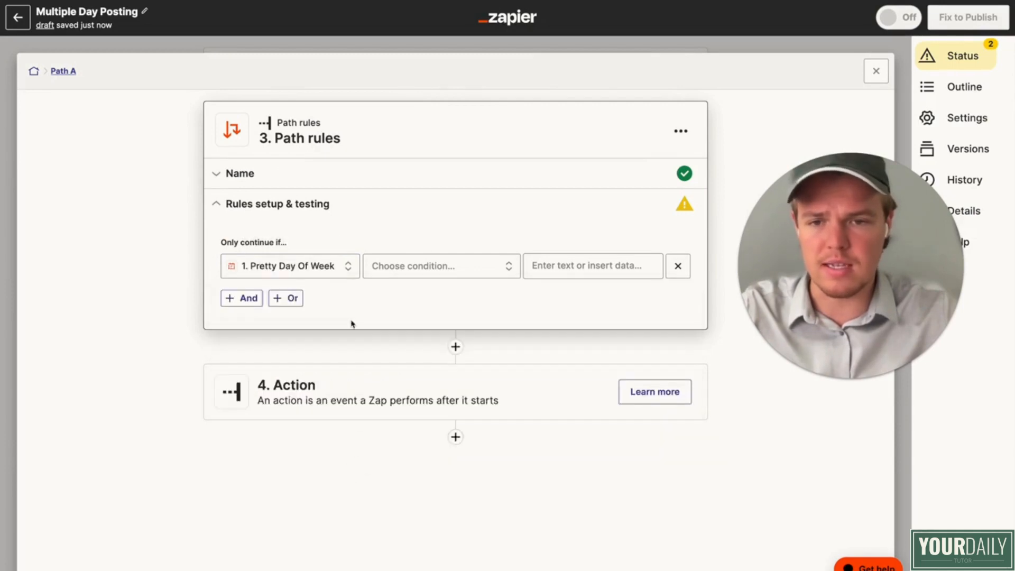
left_click(426, 271)
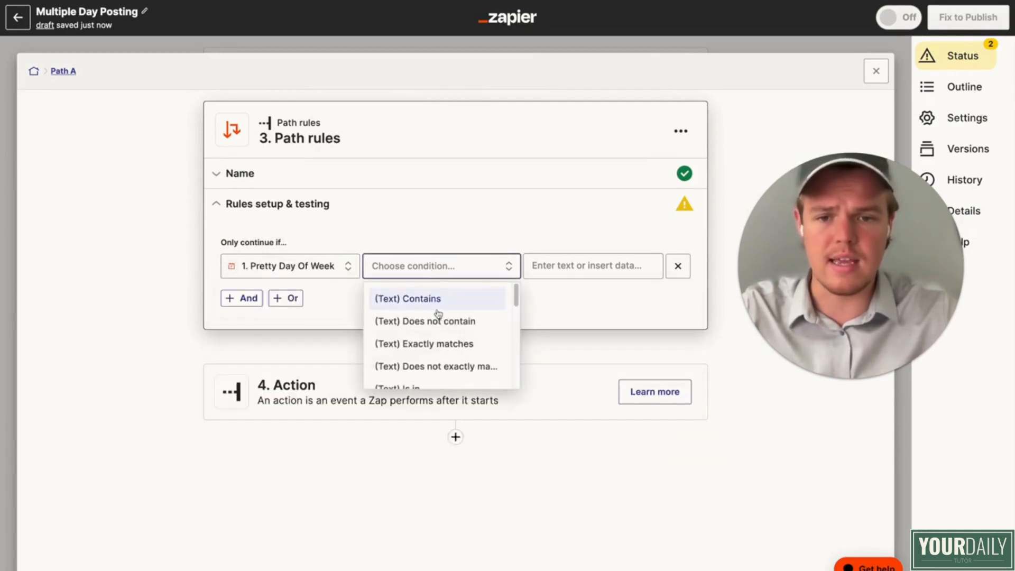
left_click(452, 343)
left_click(566, 269)
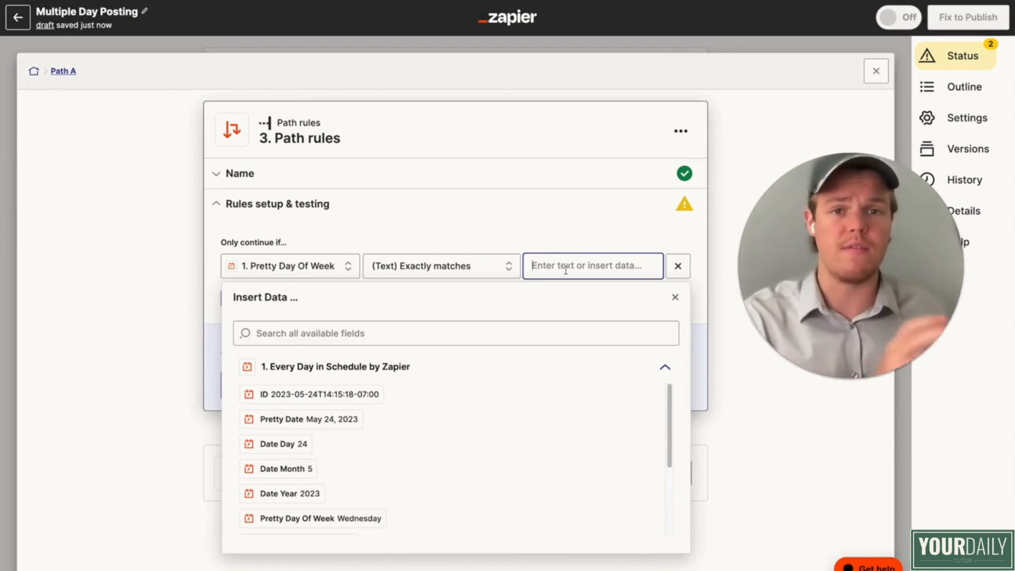
type("Monday")
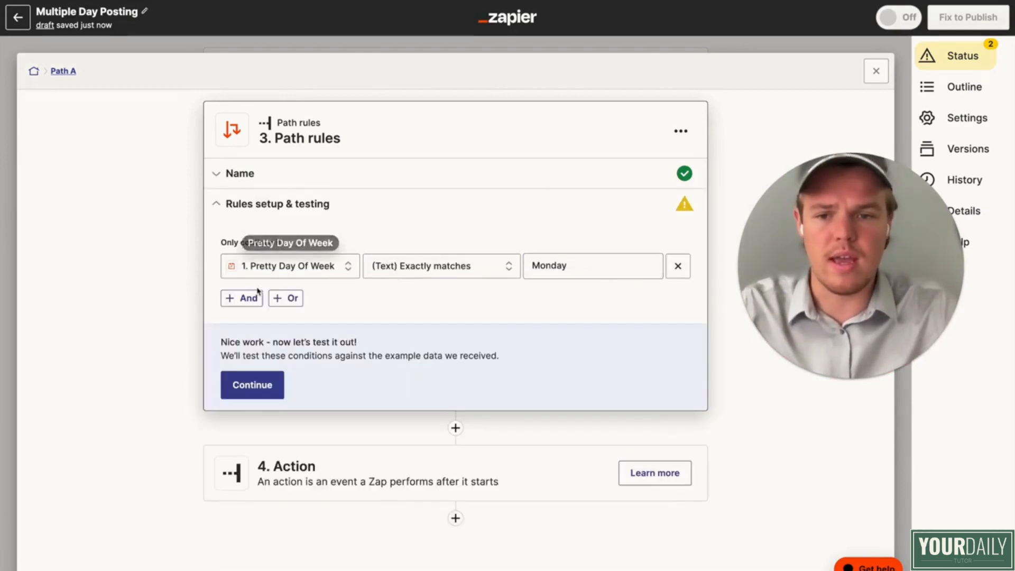
Step: Add two OR conditions to the Path A rules with the comparison values "Wesnday" and "Friday"
left_click(286, 298)
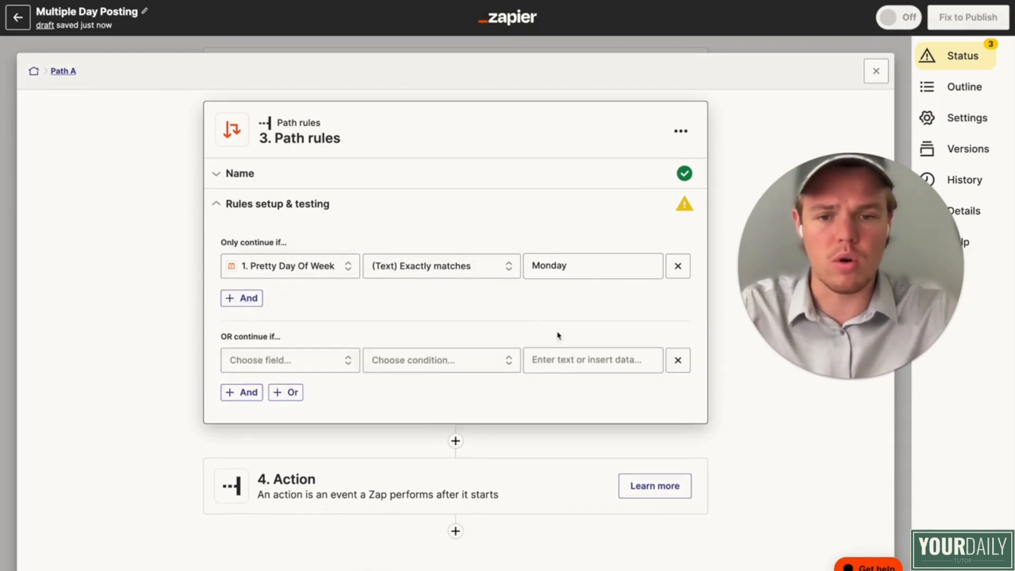
left_click(560, 365)
type("T")
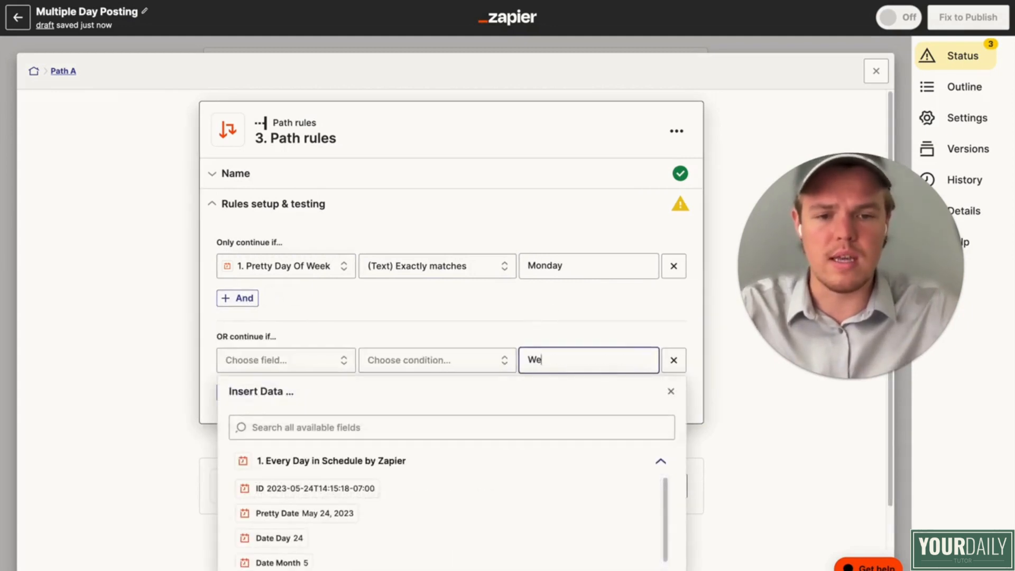
left_click(513, 321)
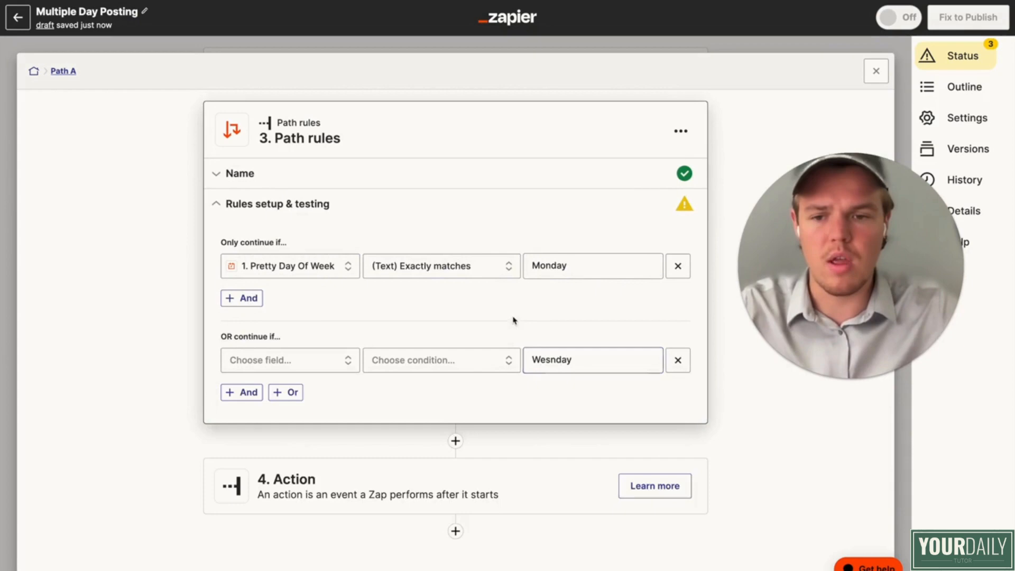
left_click(292, 392)
left_click(550, 453)
type("Friday")
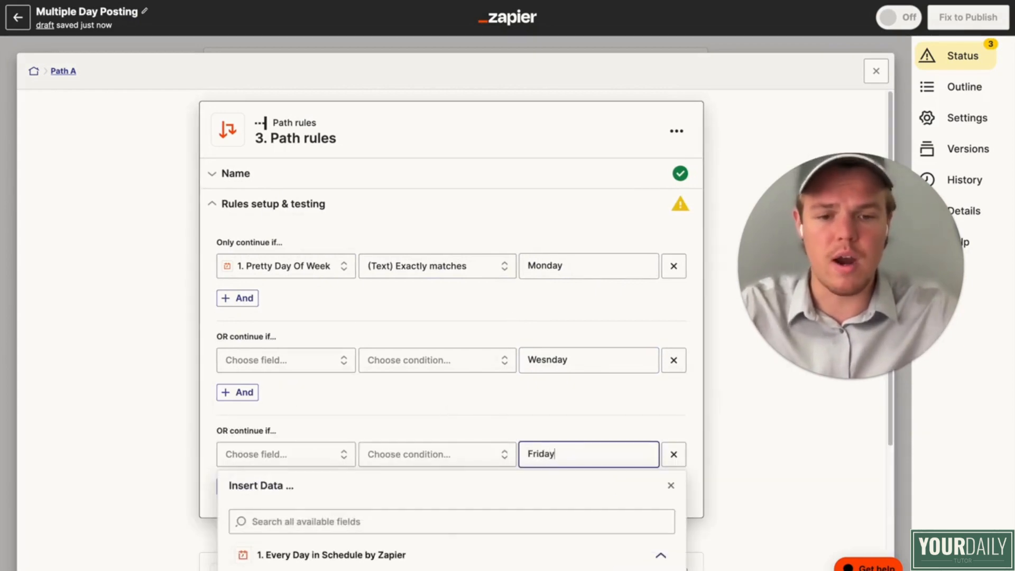
Step: Set the second Path A condition to the Pretty Day Of Week field with "(Text) Exactly matches"
left_click(335, 365)
scroll(346, 499, "down", 2)
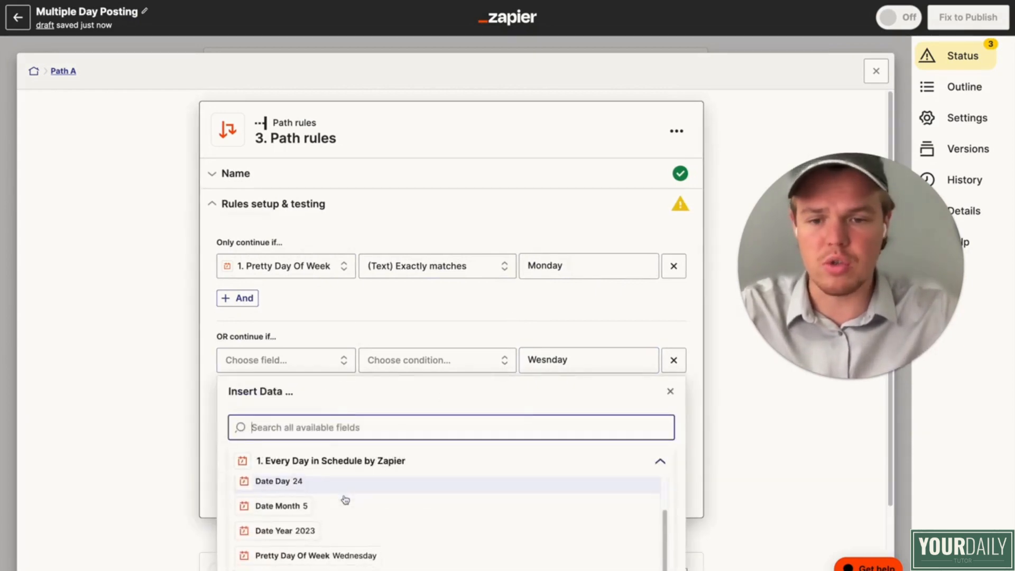
scroll(345, 499, "down", 2)
left_click(342, 506)
left_click(420, 364)
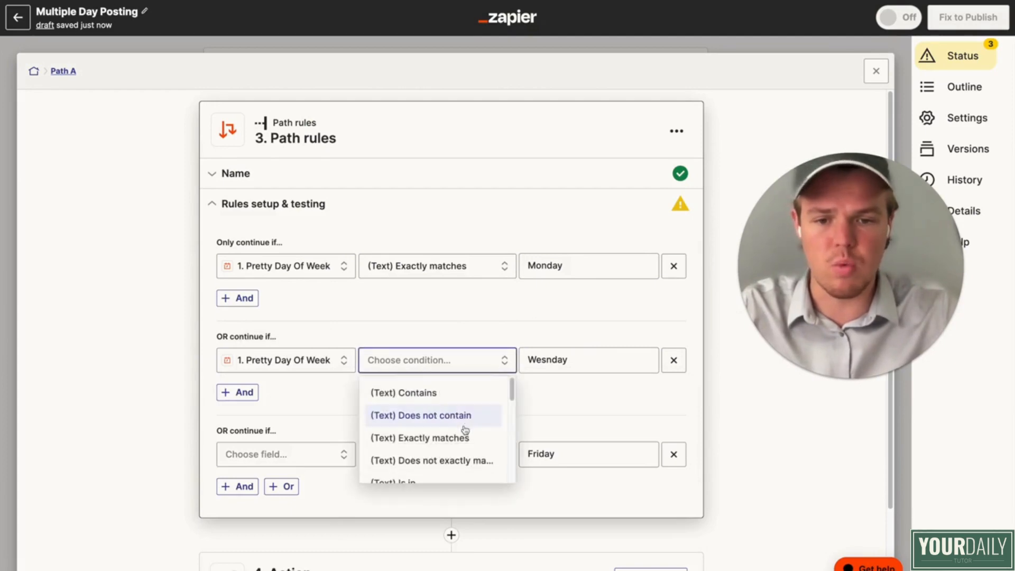
left_click(447, 403)
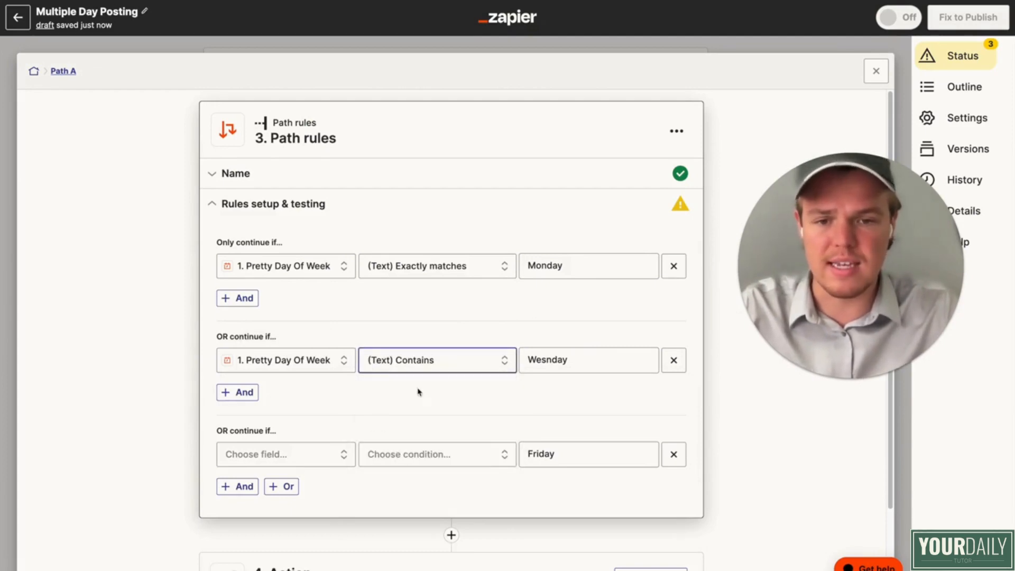
left_click(455, 361)
left_click(455, 438)
Step: Set the Friday condition to use the Pretty Day Of Week field with "(Text) Exactly matches"
left_click(329, 455)
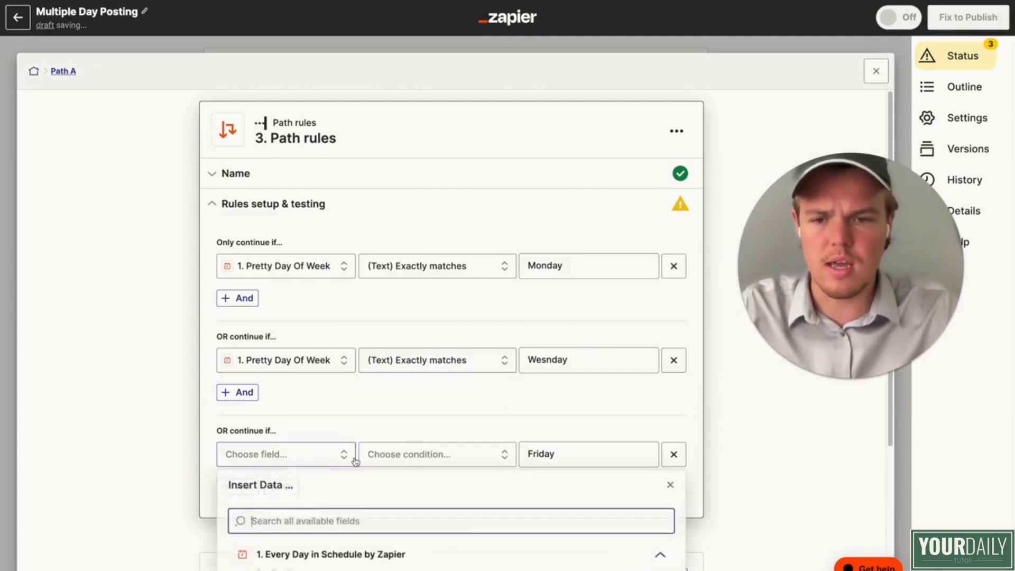
scroll(351, 462, "down", 5)
left_click(344, 500)
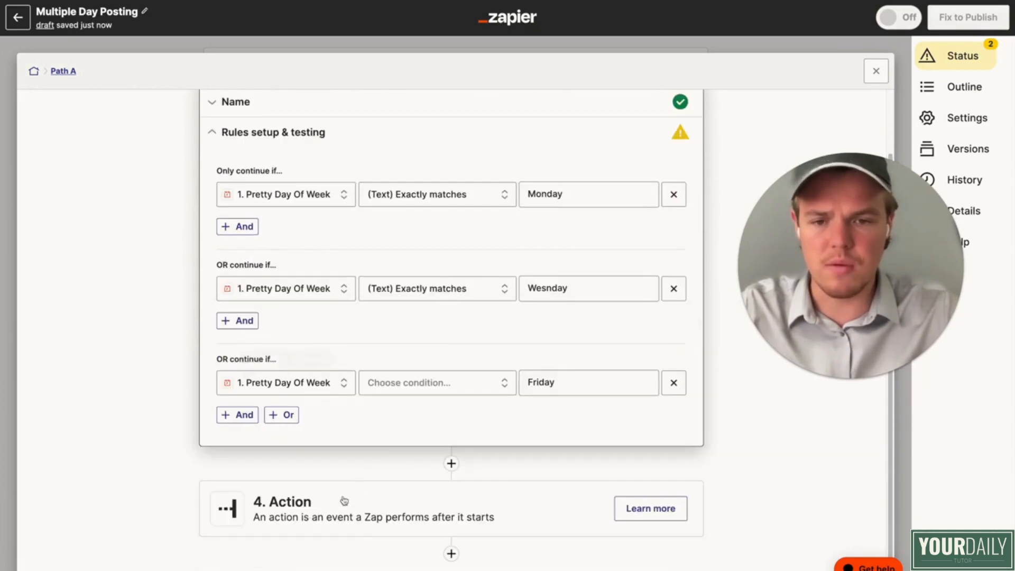
left_click(435, 378)
scroll(476, 450, "down", 1)
left_click(473, 440)
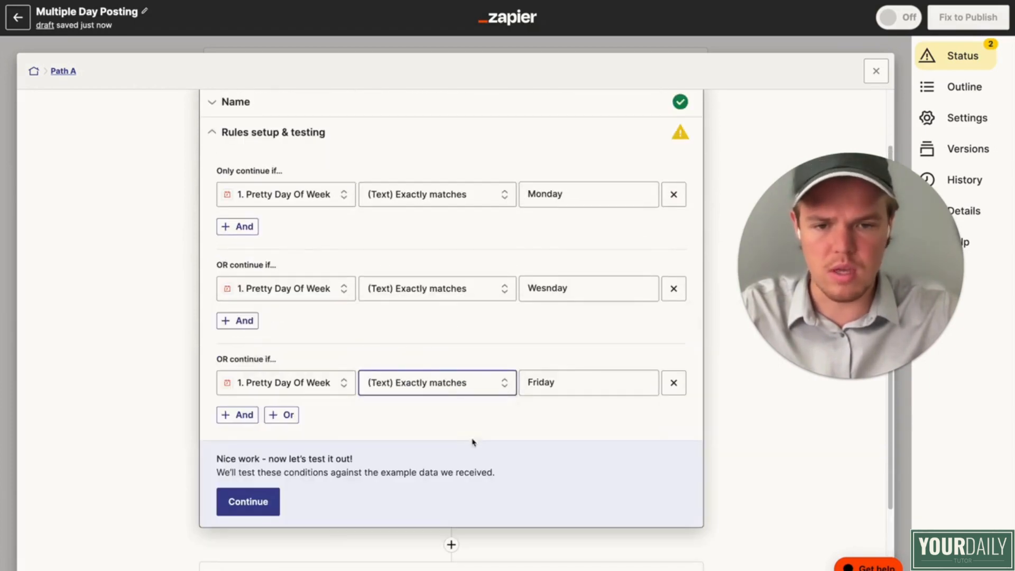
Step: Correct the comparison value of the second Path A condition to "Wednesday"
double_click(549, 290)
type("W")
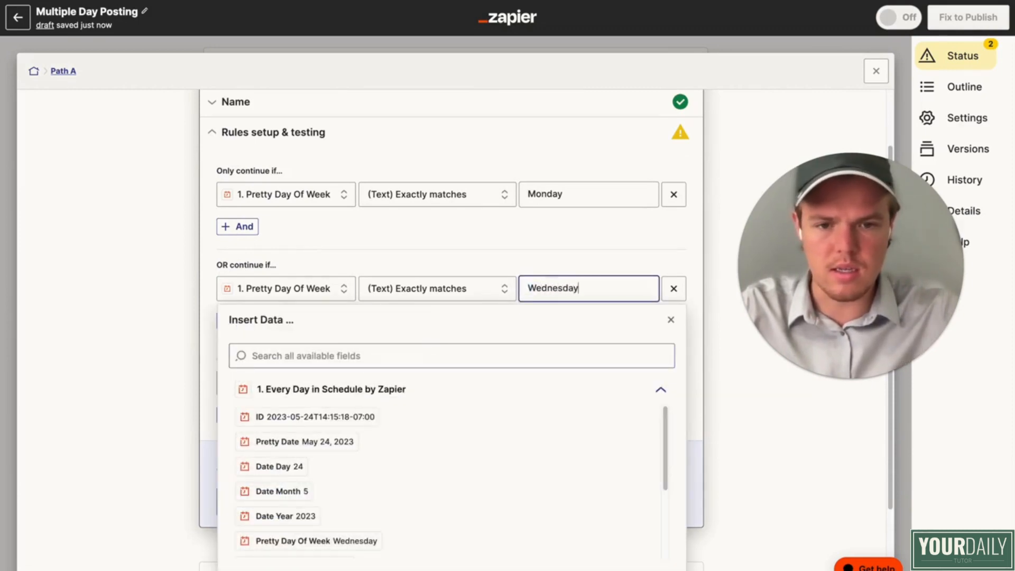
left_click(442, 245)
Step: Test the Path A rules against the trigger's sample data
scroll(444, 265, "up", 1)
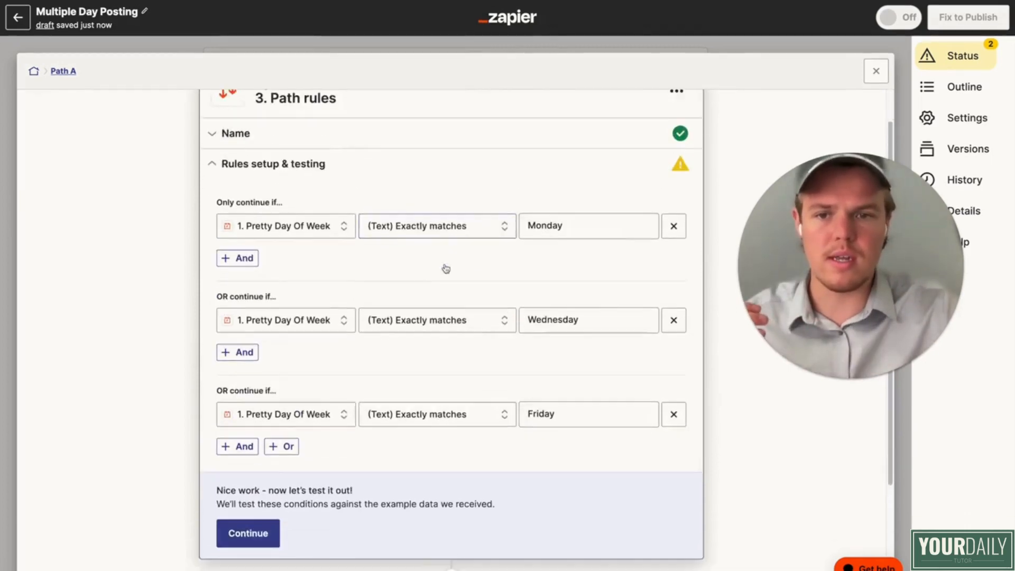
scroll(446, 269, "down", 2)
left_click(259, 419)
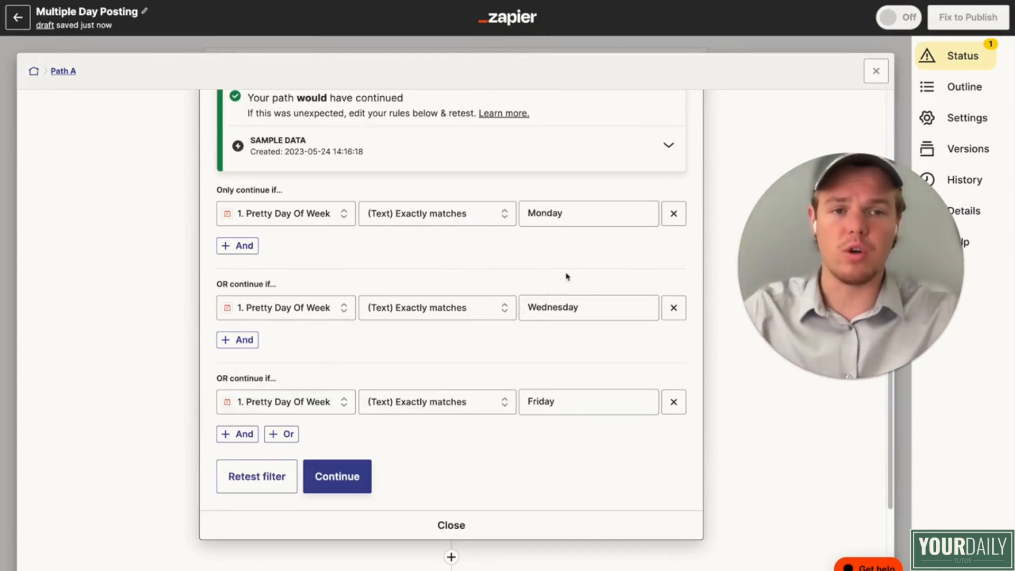
Step: Review the weekday rules of Path A and the rules setup of Path B, closing each path
left_click(876, 71)
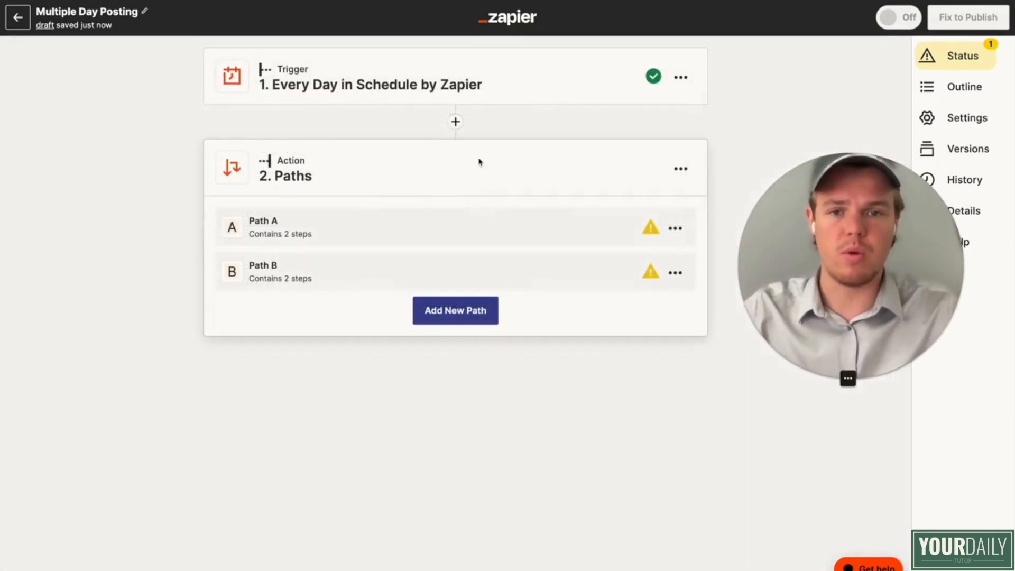
left_click(420, 231)
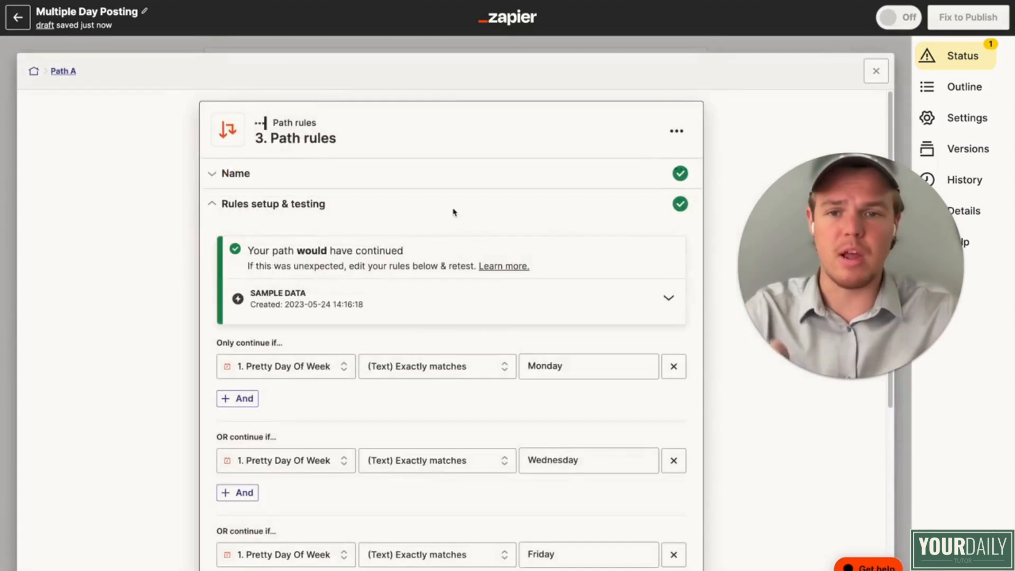
scroll(453, 211, "down", 4)
scroll(456, 223, "up", 1)
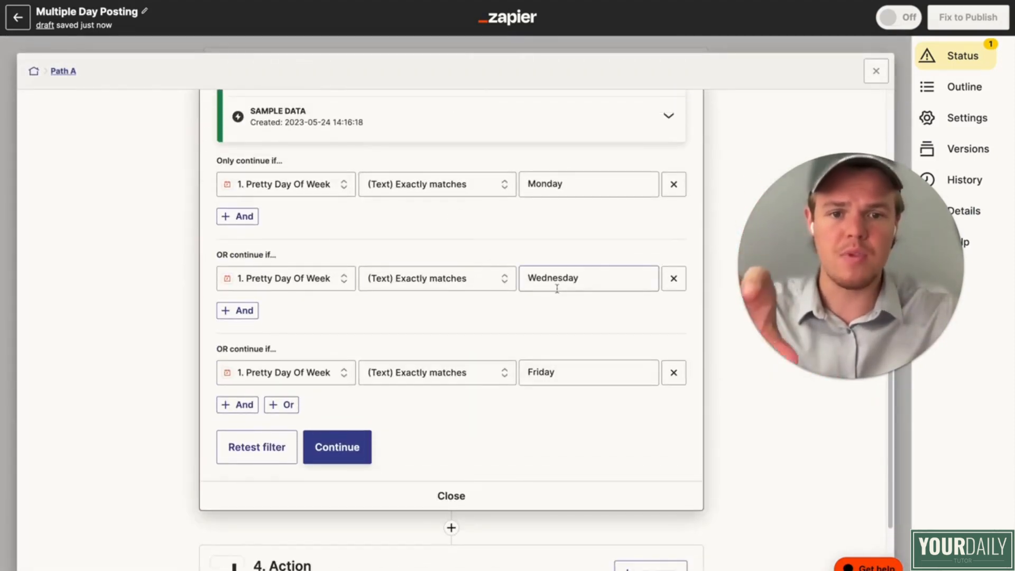
scroll(560, 286, "down", 3)
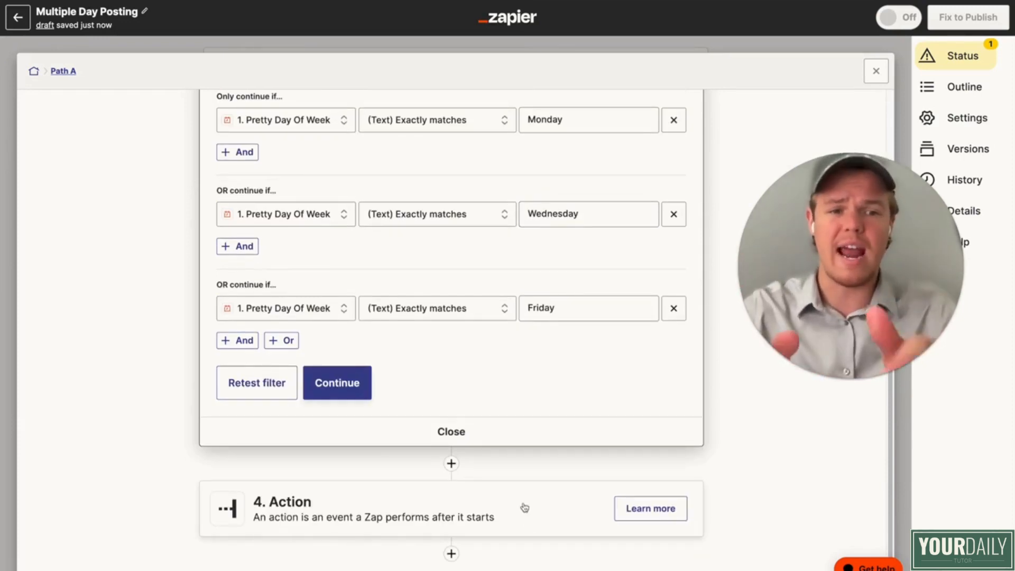
left_click(877, 71)
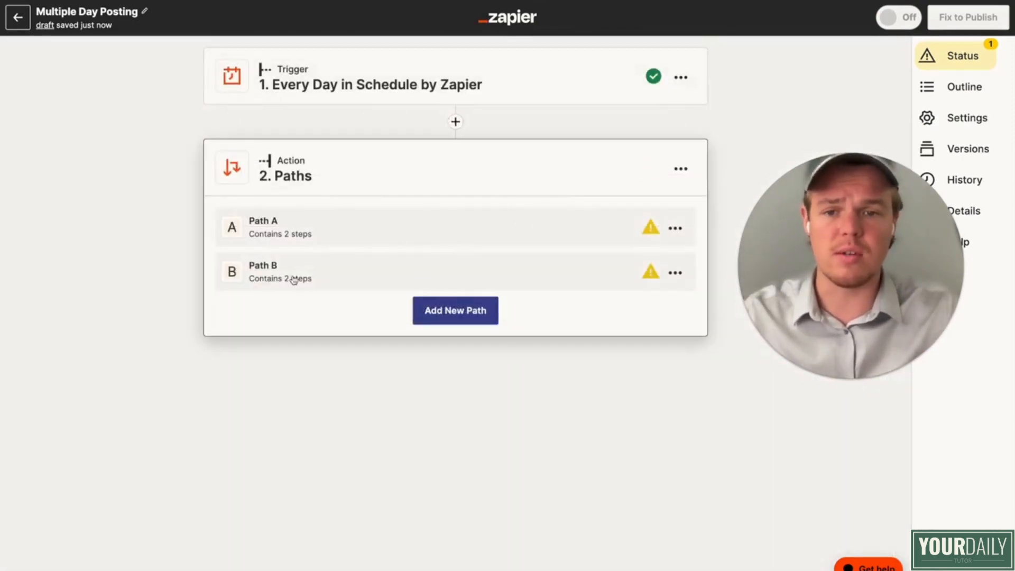
left_click(294, 280)
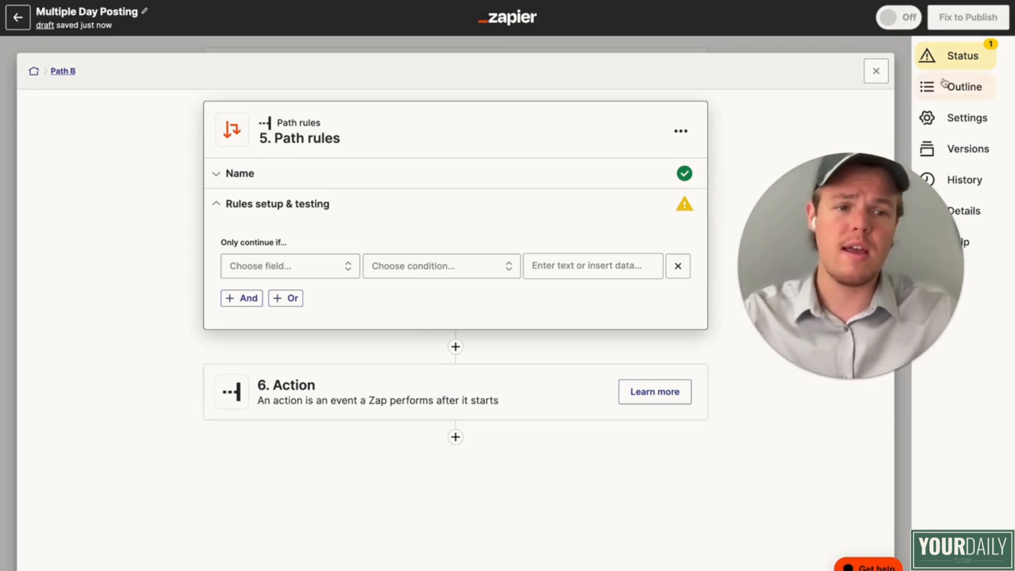
left_click(877, 71)
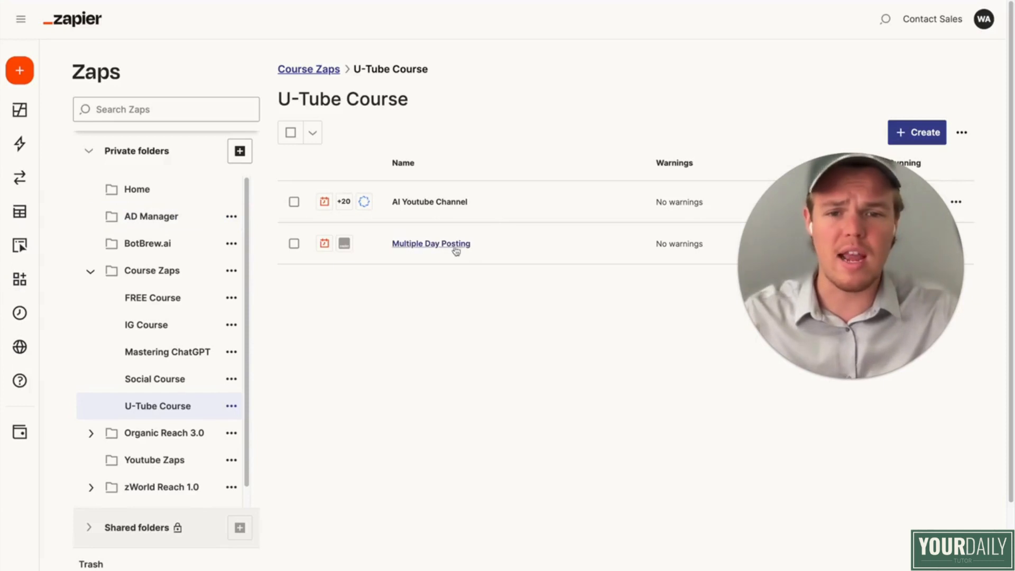
Step: Create a new Zap in the U-Tube Course folder and name it "Video Publisher"
left_click(502, 246)
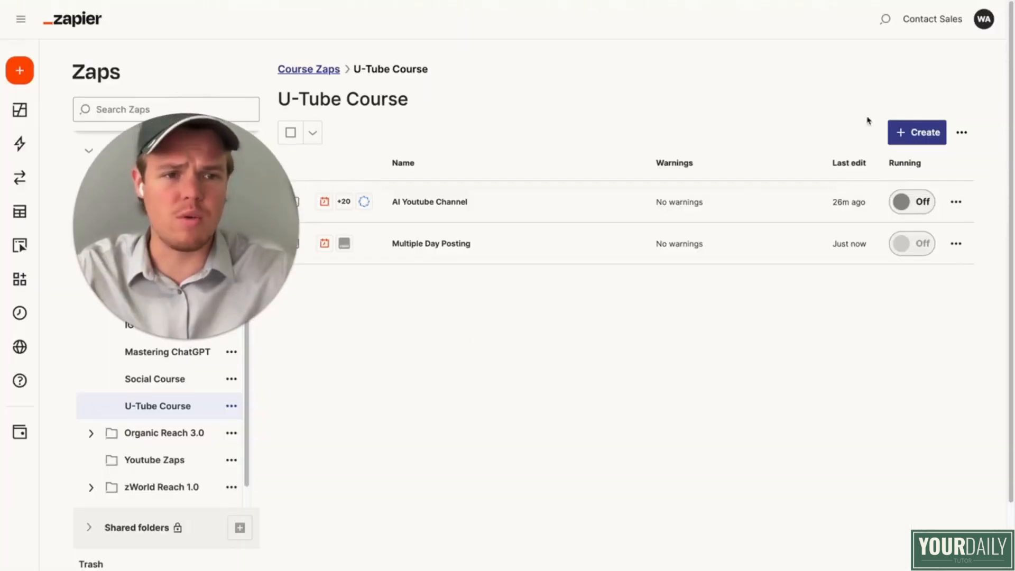
left_click(920, 134)
left_click(905, 170)
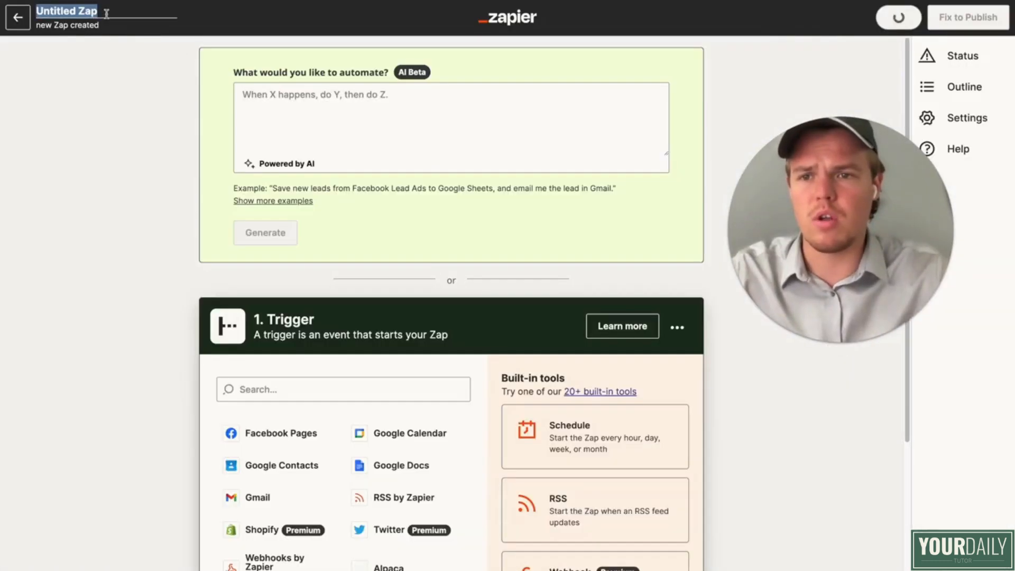
type("Video Publisher")
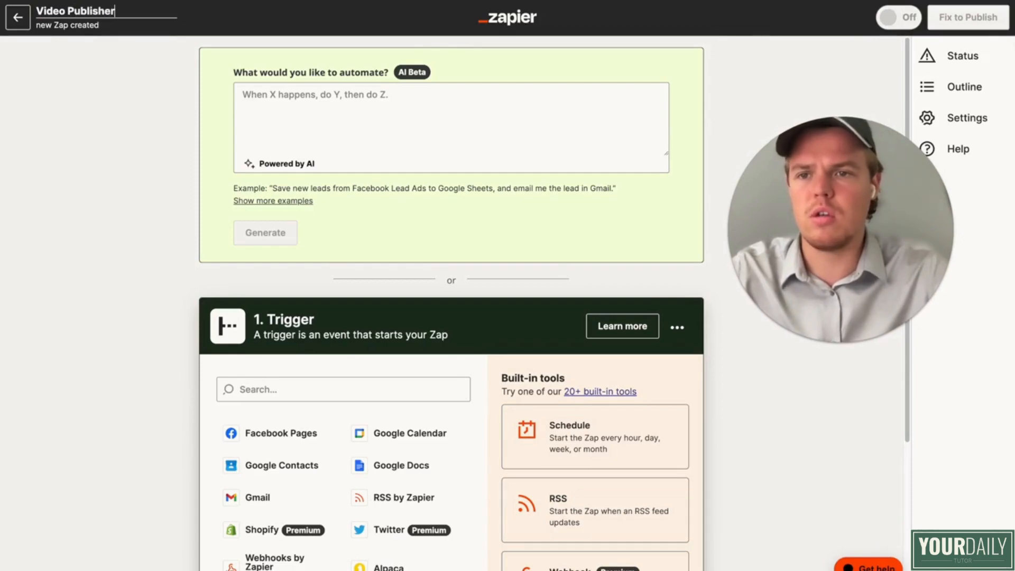
key("Return")
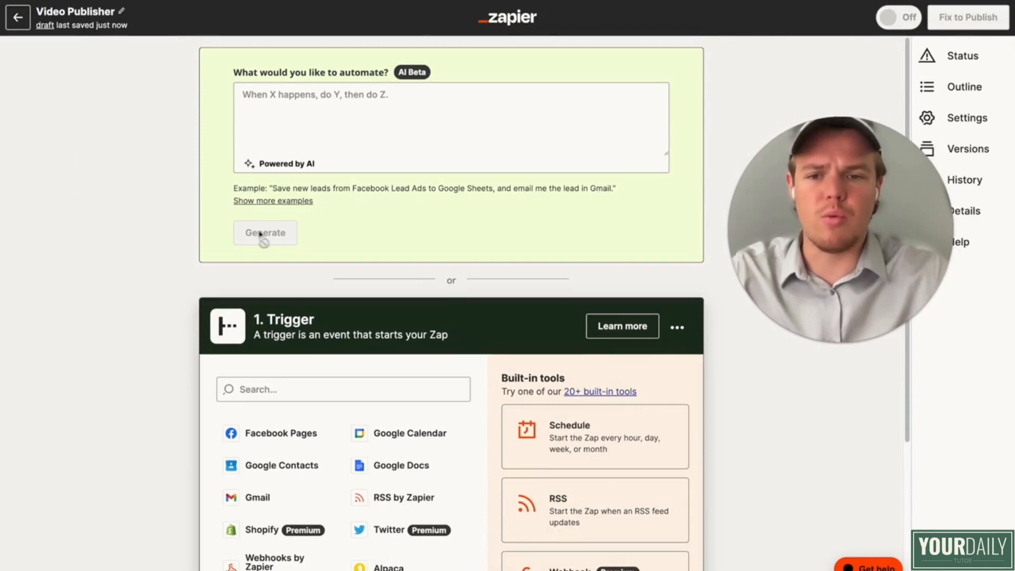
Step: Set the Zap's trigger to Synthesia with the "New Video Ready" event
scroll(328, 355, "down", 3)
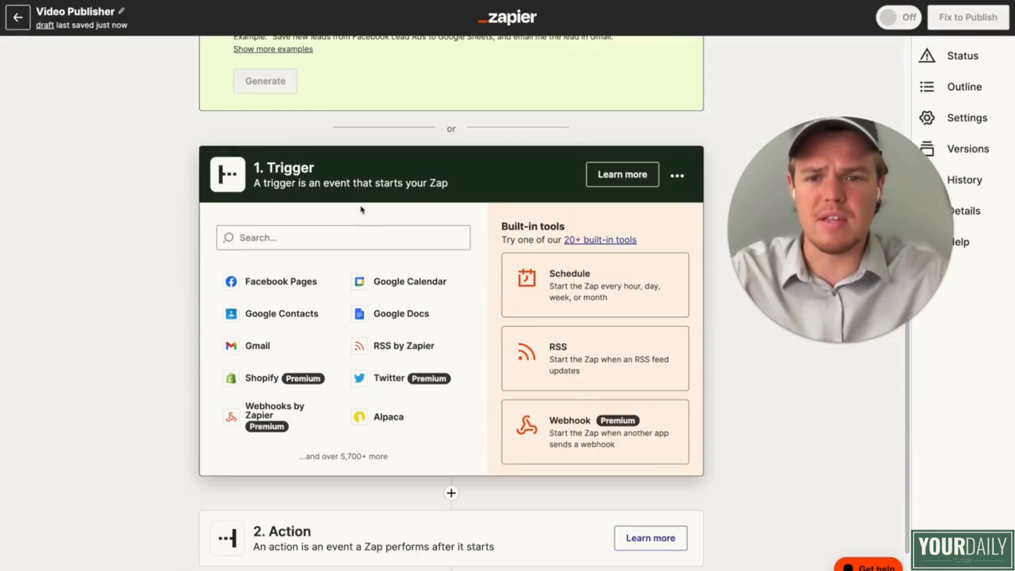
left_click(331, 238)
type("syn")
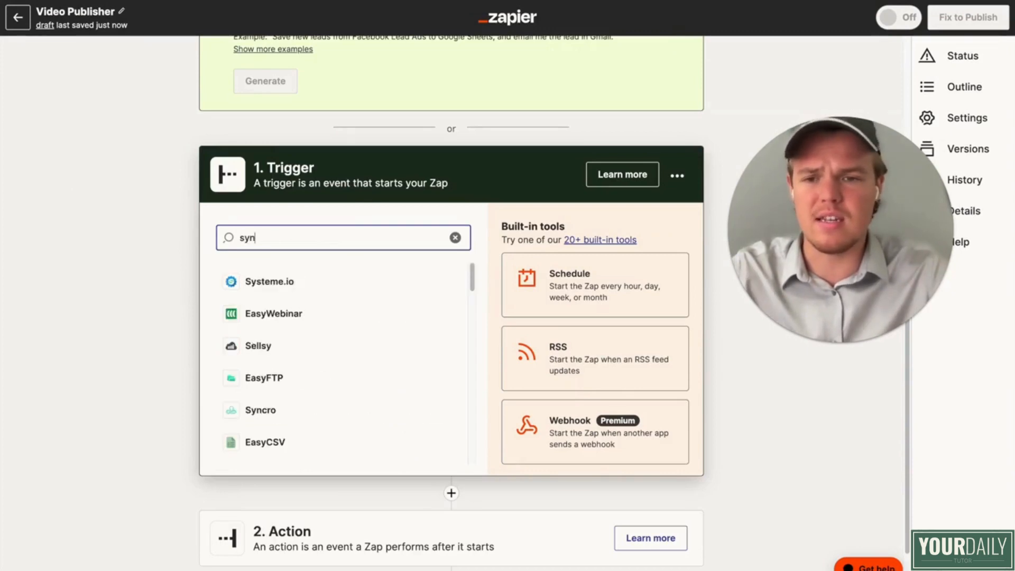
type("th")
left_click(316, 285)
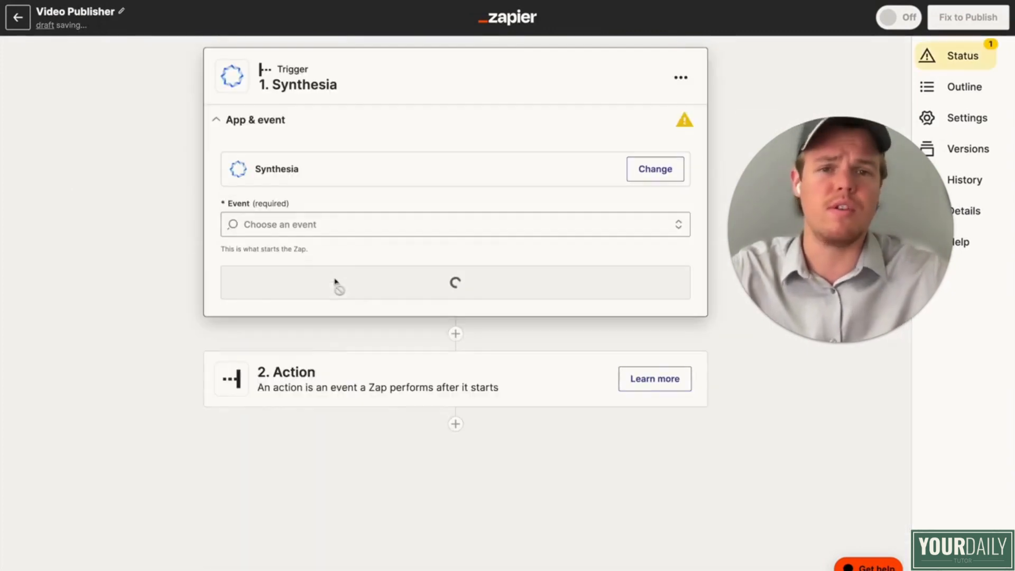
left_click(360, 226)
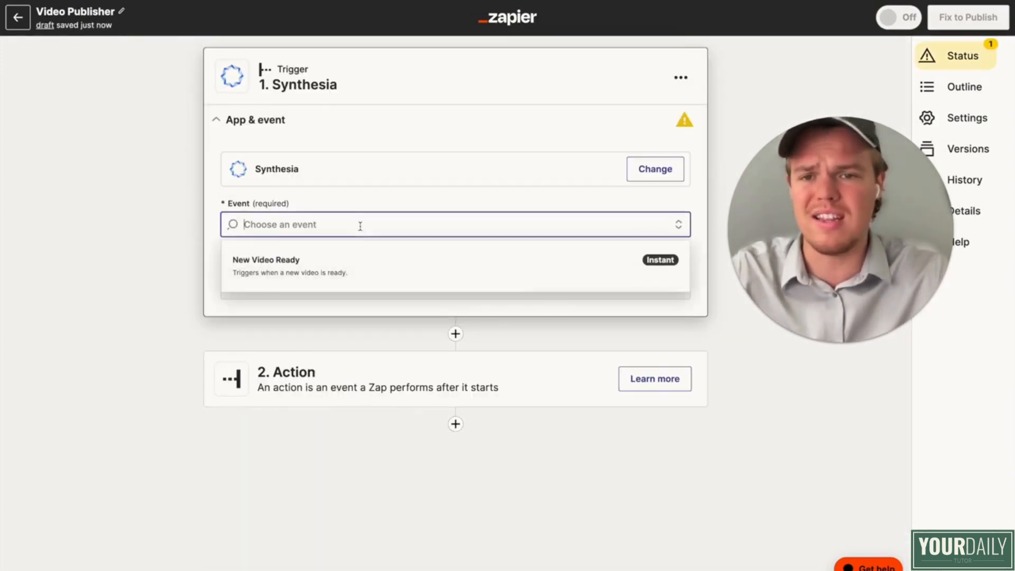
left_click(347, 265)
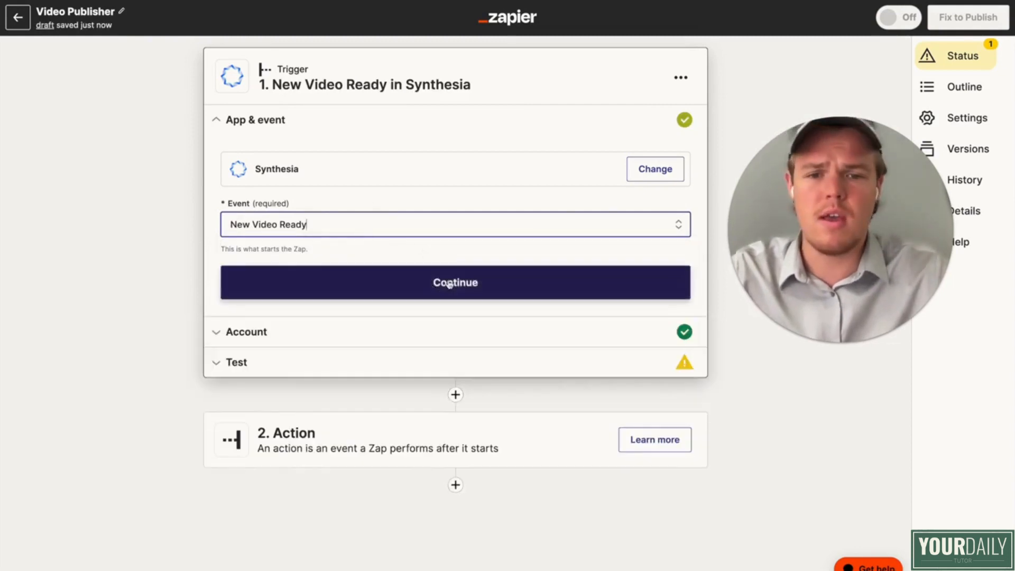
Step: Accept the trigger's event and connected Synthesia account, and test the trigger
left_click(327, 281)
left_click(275, 297)
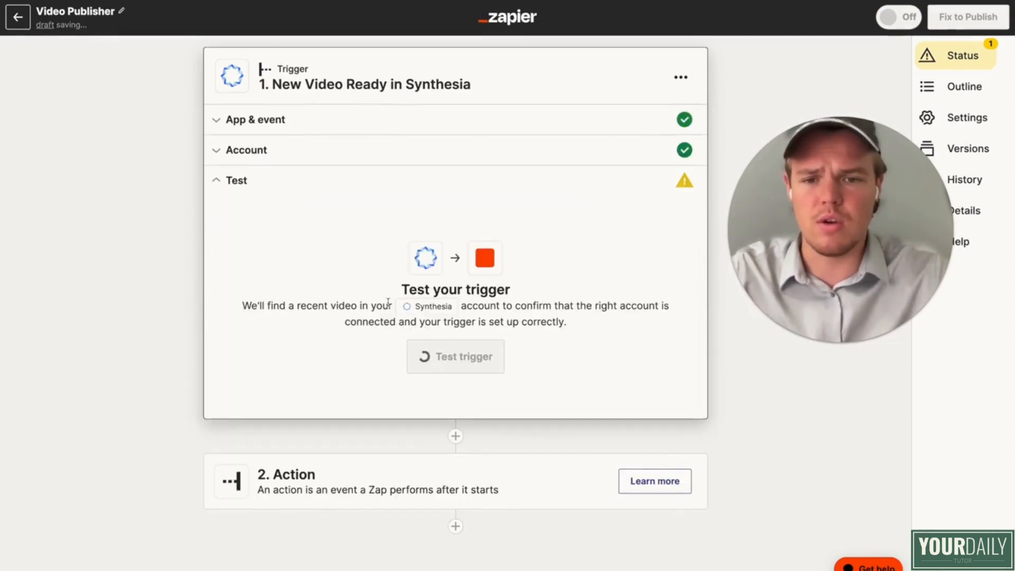
left_click(479, 359)
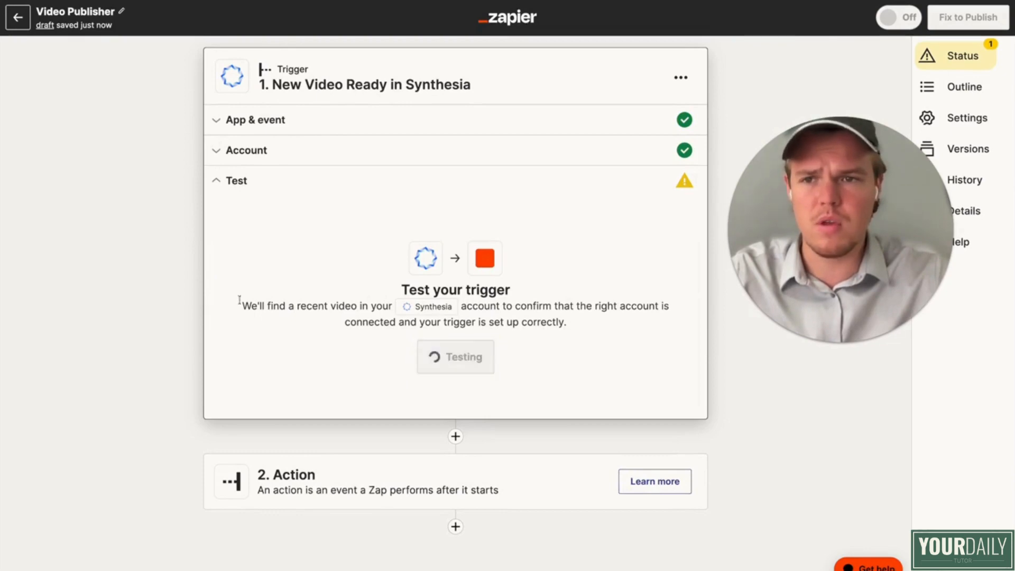
Step: Rename the Zap as "Video Publisher [LONG]"
left_click(121, 11)
left_click(120, 11)
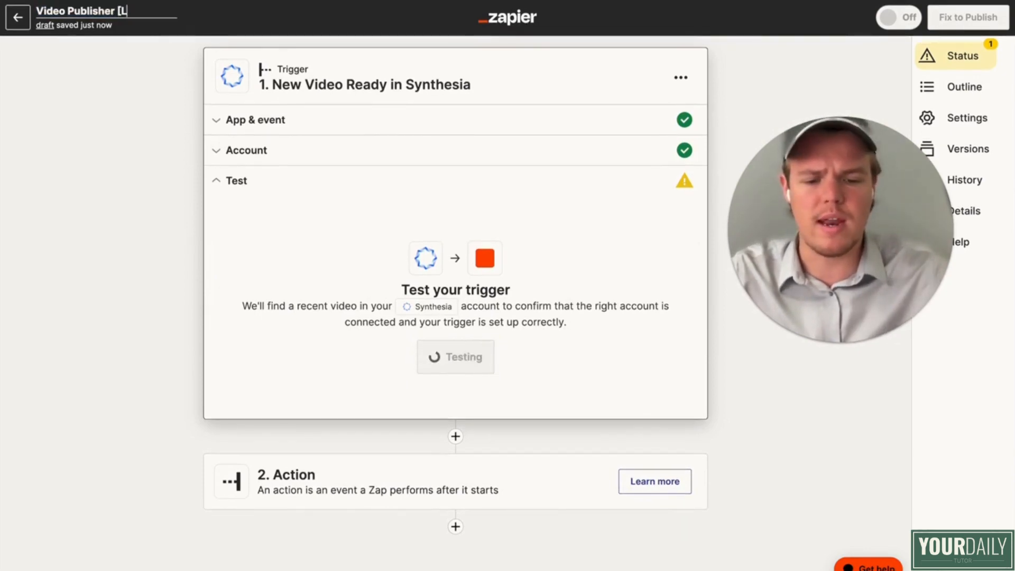
left_click(118, 109)
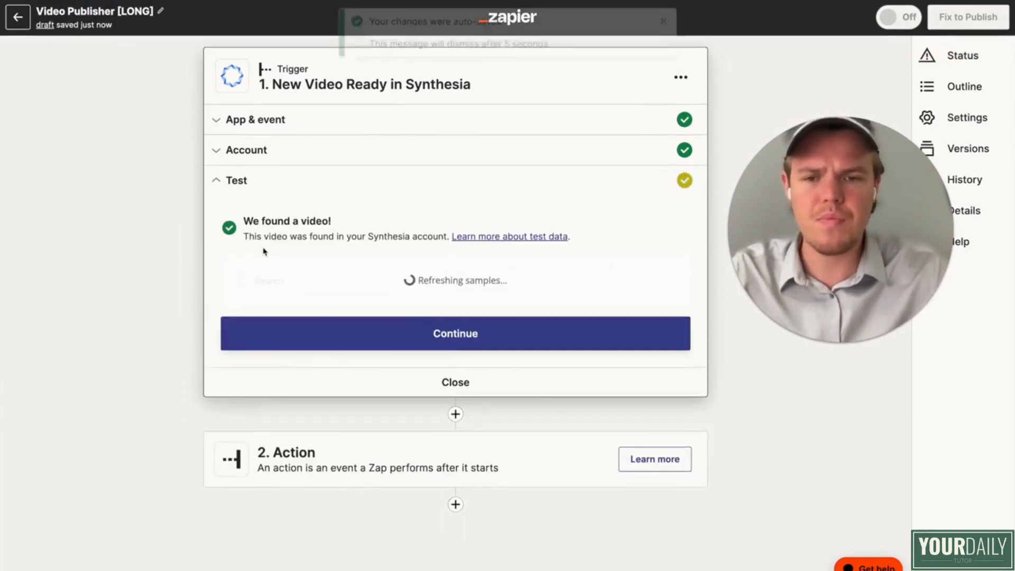
Step: Select Video B as the trigger's sample record and check its callbackId value
scroll(439, 337, "down", 1)
scroll(439, 338, "down", 2)
scroll(439, 337, "up", 1)
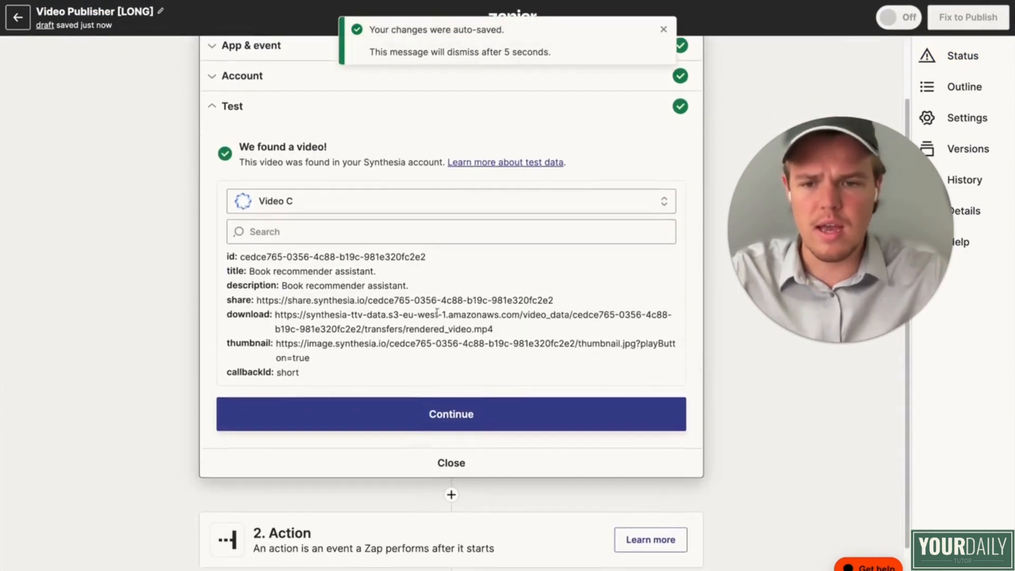
left_click(368, 236)
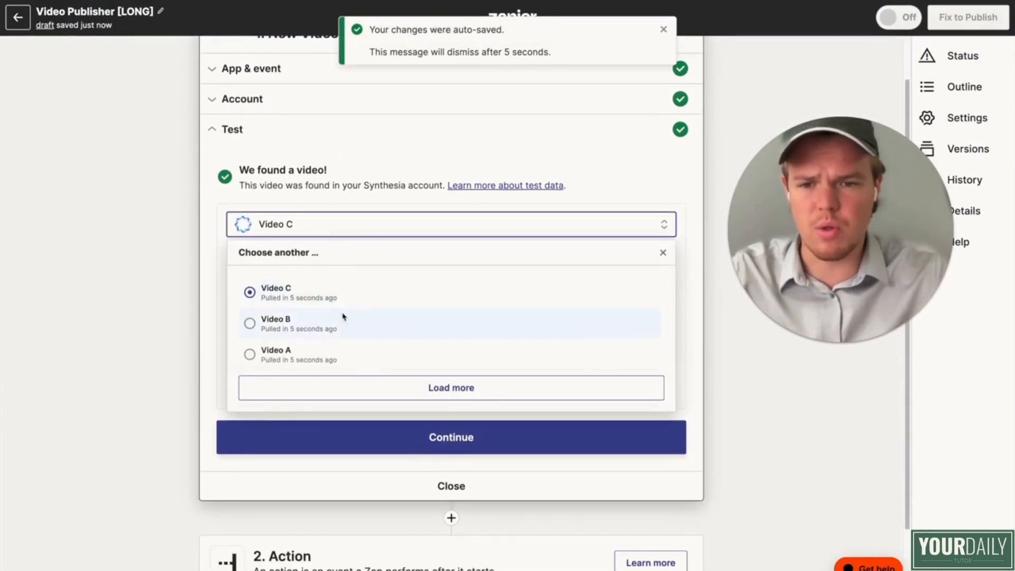
left_click(334, 332)
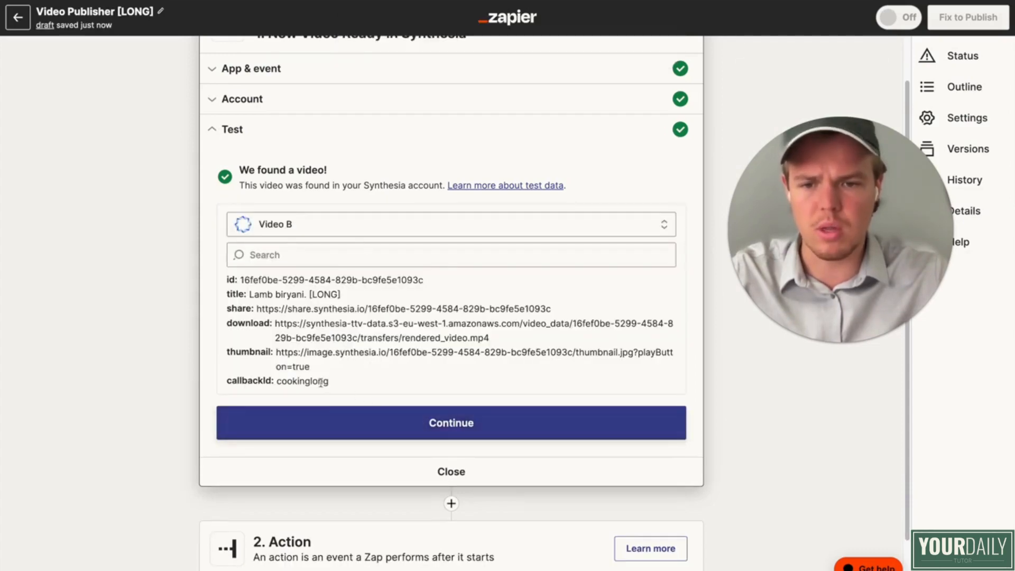
double_click(321, 381)
Step: Accept the sample and add a Filter action as the Zap's second step
left_click(366, 423)
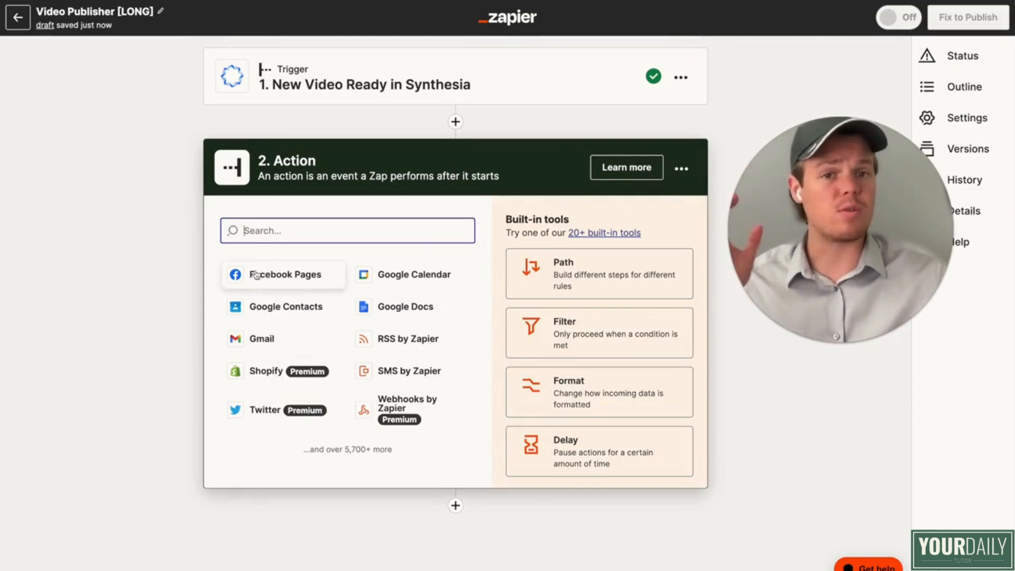
type("filt")
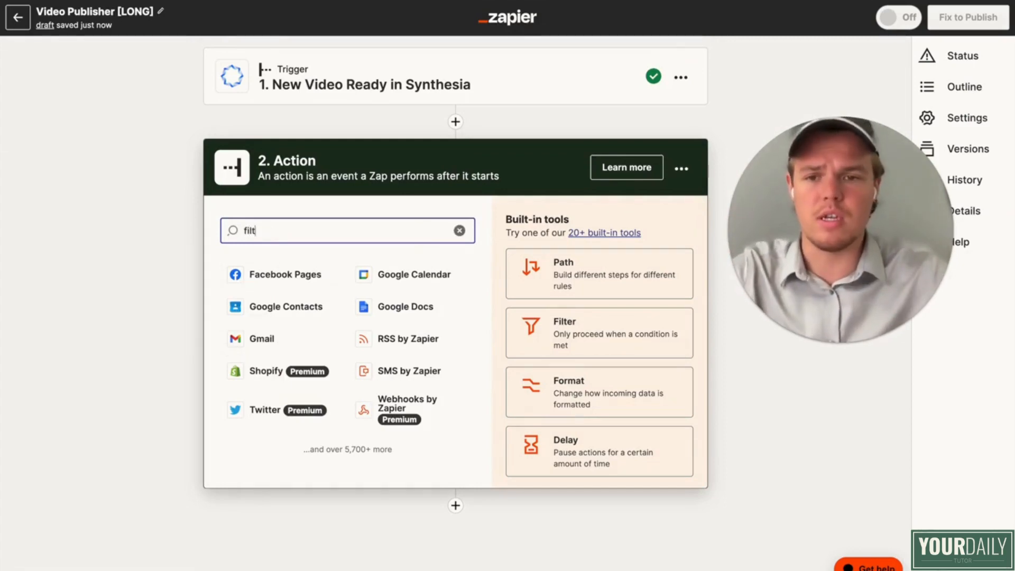
left_click(363, 277)
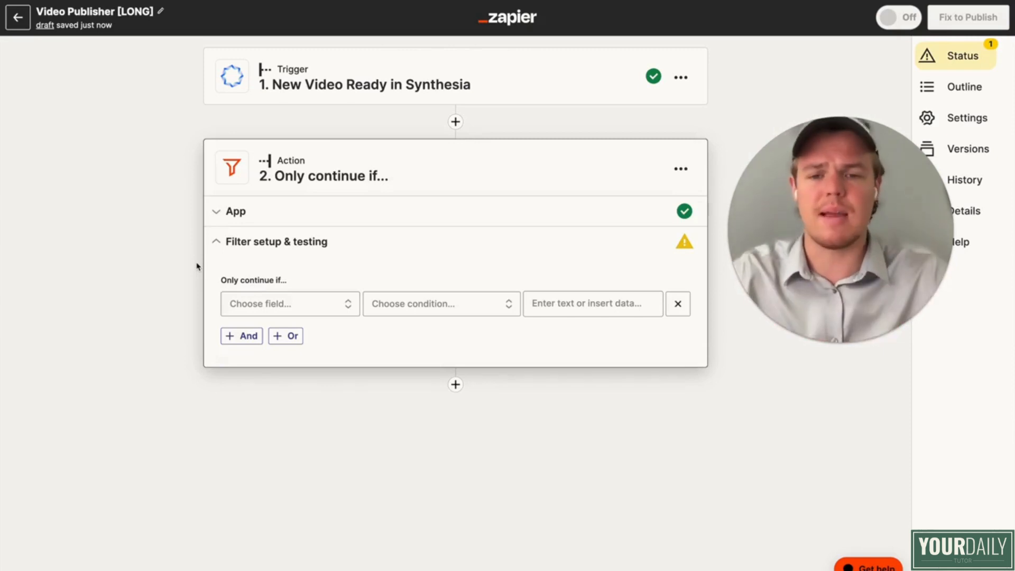
Step: Set the filter to continue only if Callback ID "(Text) Exactly matches" "cookinglong", and test it against the sample data
left_click(312, 307)
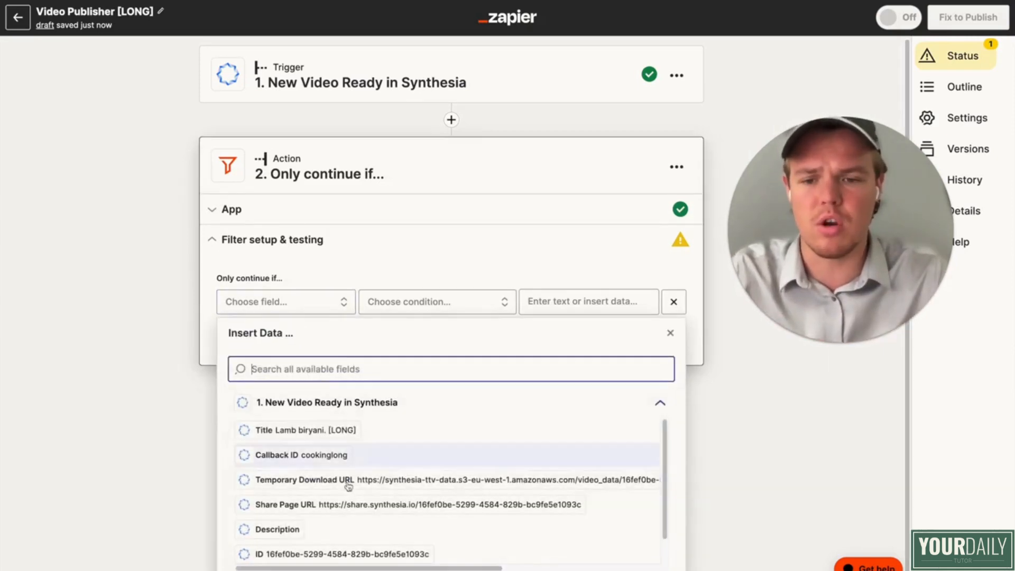
scroll(344, 478, "down", 1)
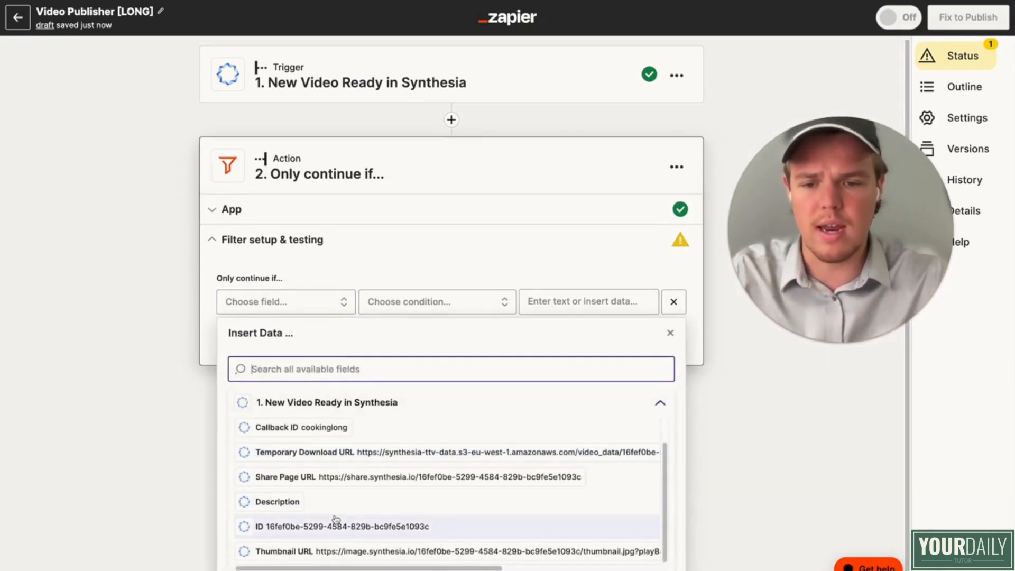
left_click(339, 427)
left_click(447, 307)
left_click(424, 381)
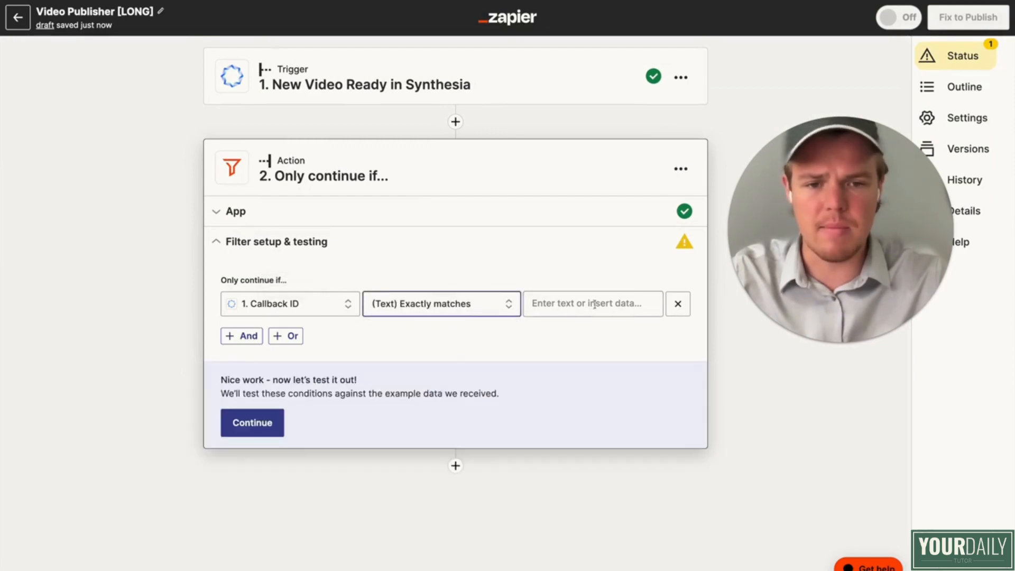
left_click(602, 302)
type("cookinglong")
left_click(168, 314)
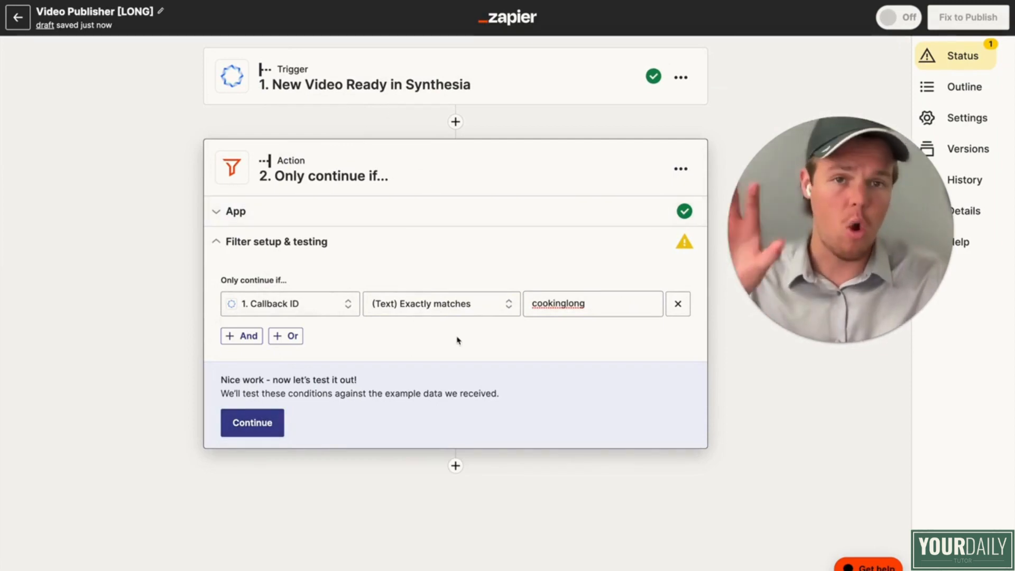
left_click(263, 429)
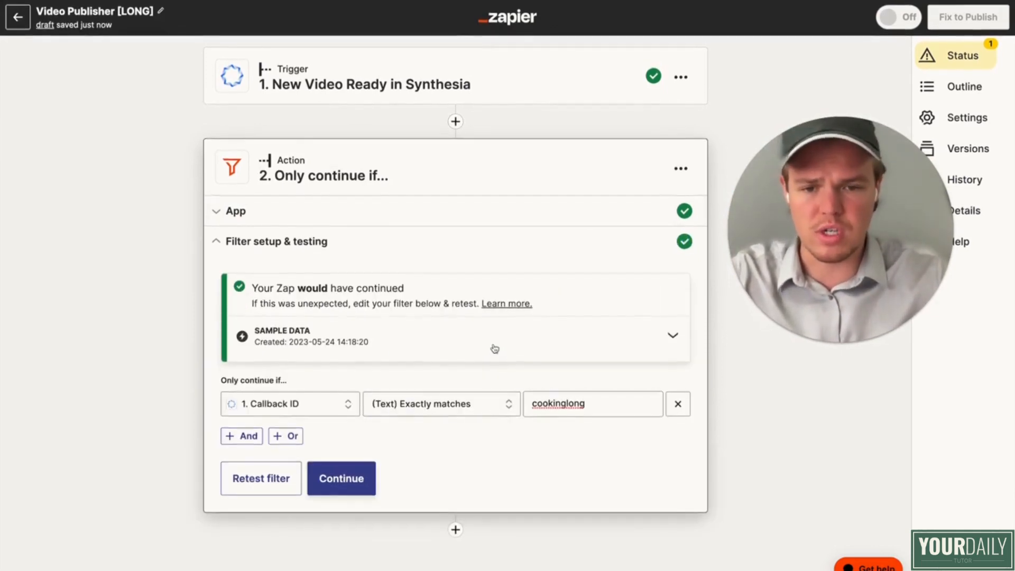
left_click(340, 478)
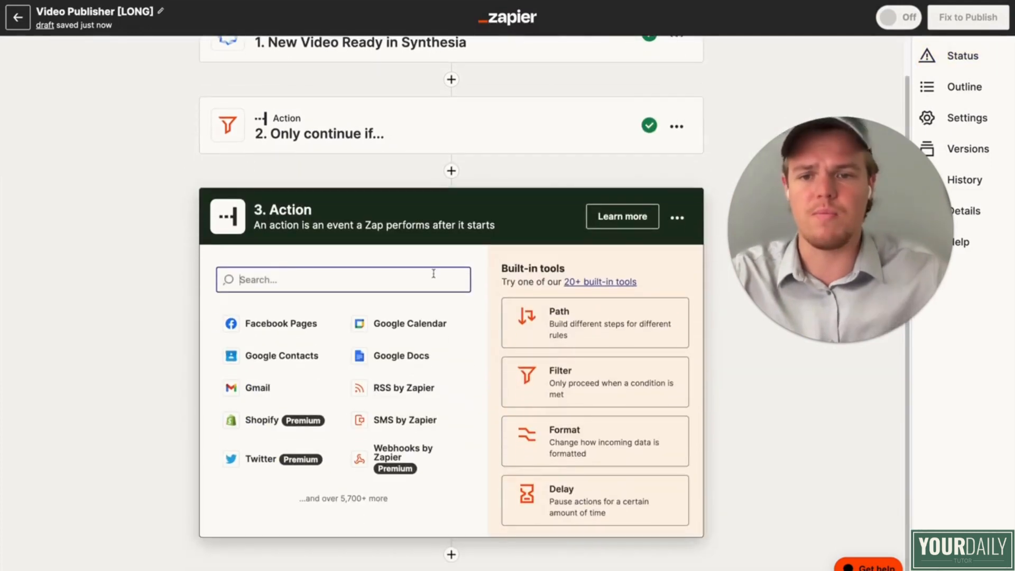
Step: Add ChatGPT as the third step's action with the "Conversation" event
type("chat")
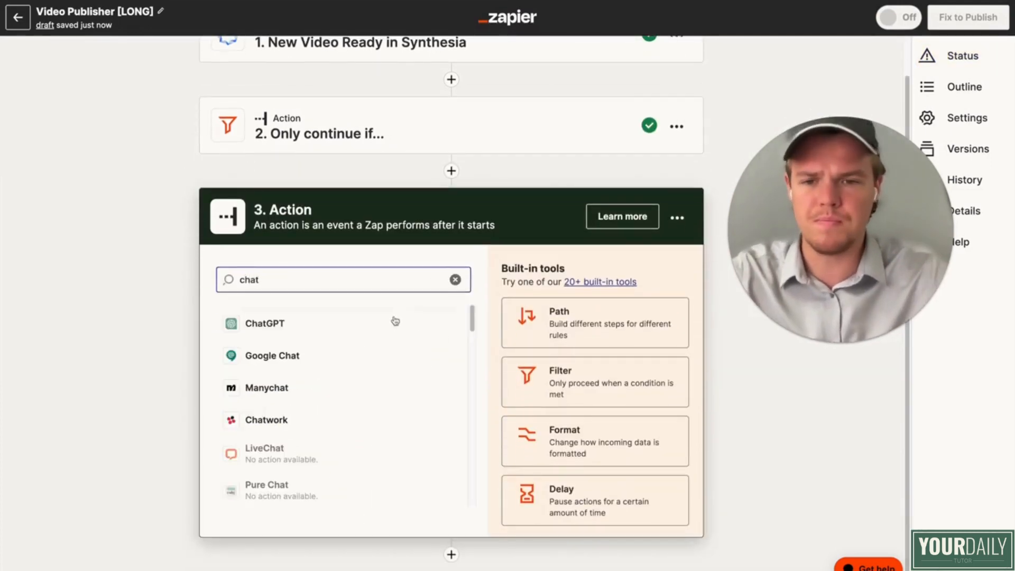
left_click(394, 320)
left_click(371, 313)
left_click(339, 399)
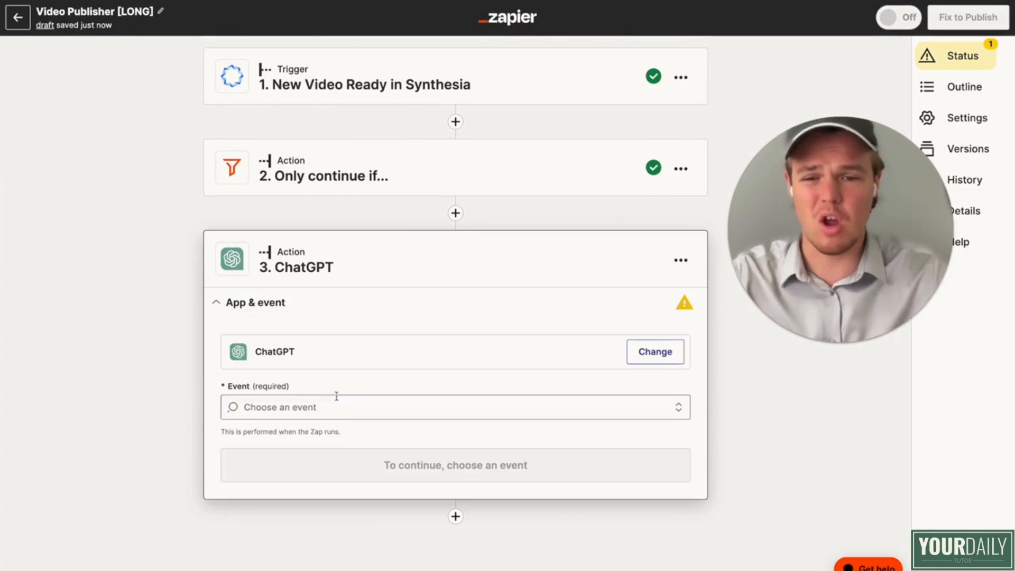
left_click(370, 470)
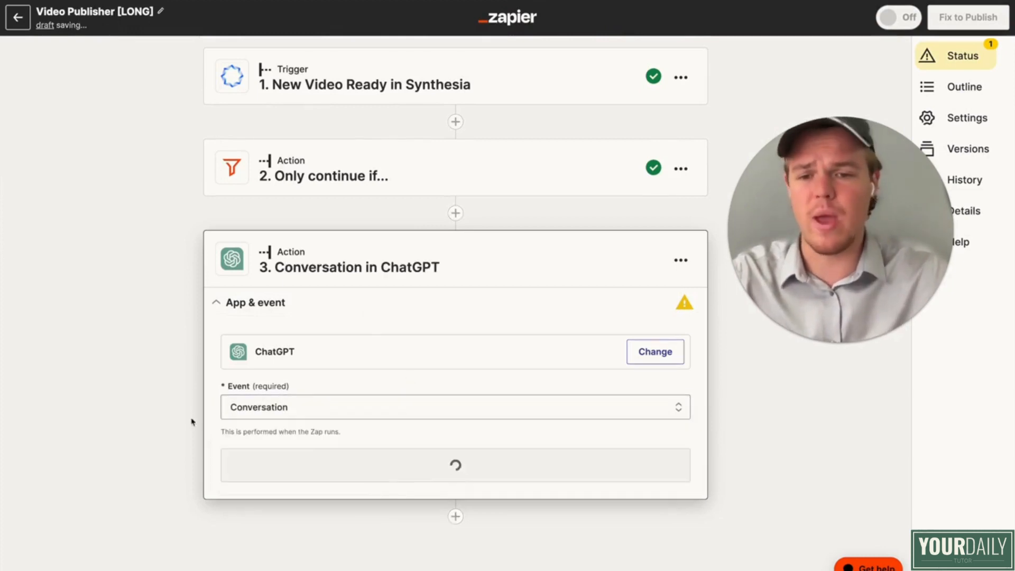
Step: Keep the connected ChatGPT account and paste a User Message prompt requesting a YouTube cooking-tutorial title with the dish name, 10 words max
left_click(297, 437)
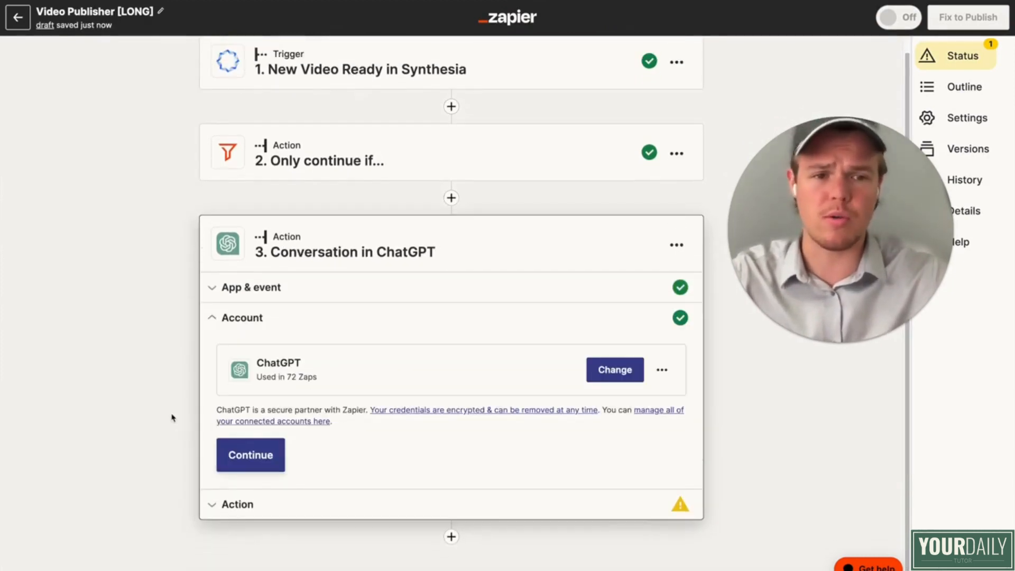
left_click(248, 459)
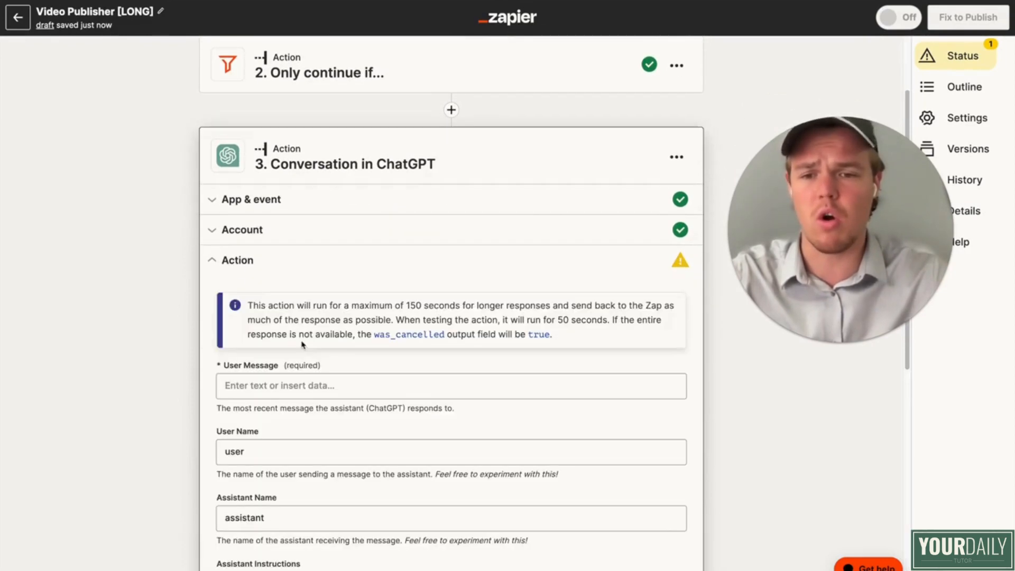
left_click(297, 376)
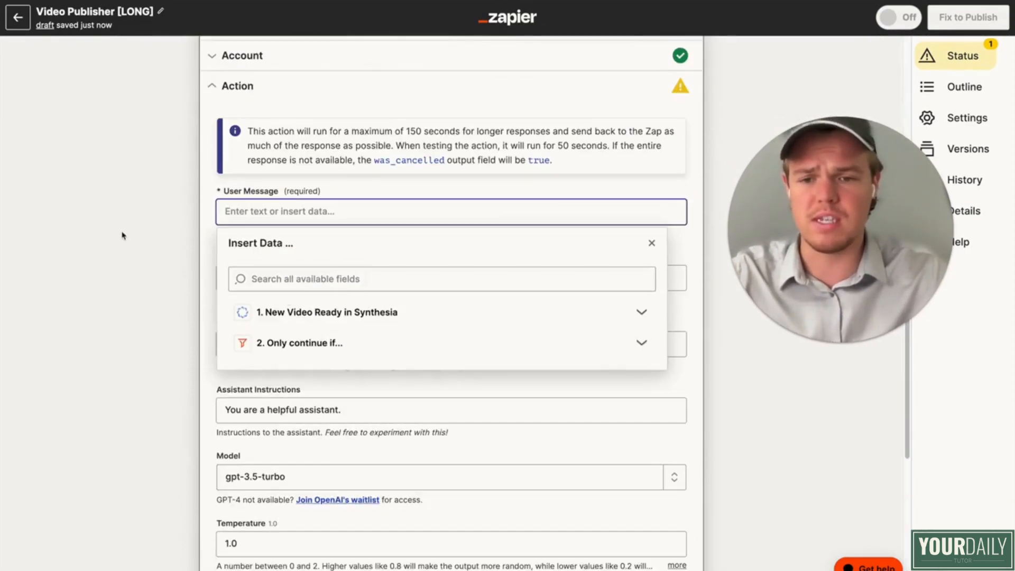
type("Based on this food dish: () Generate the following: Youtube title includes the dish name in it and says tutorial on how to cook it, limit to 10 words max")
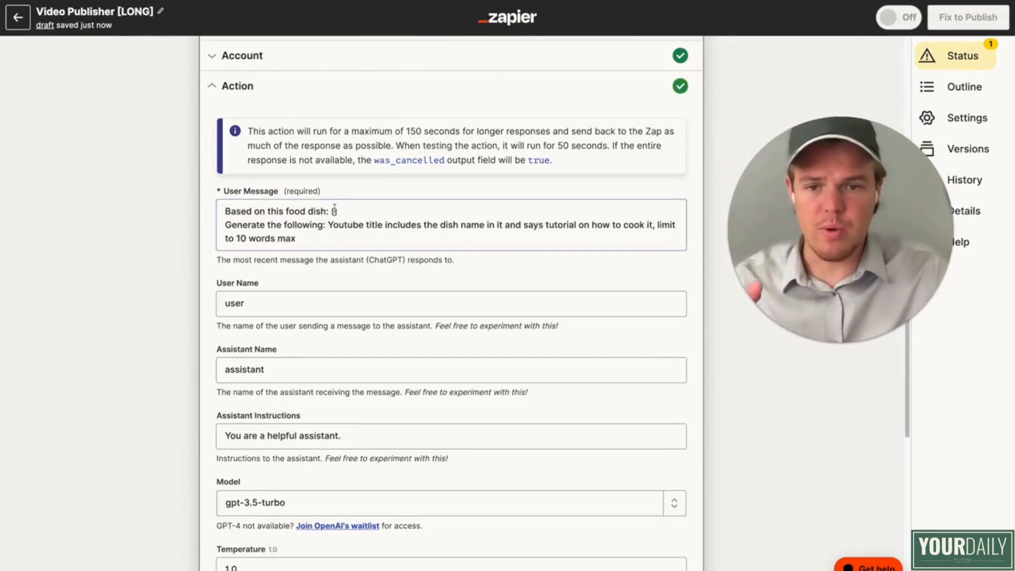
Step: Insert the Synthesia trigger's Title field between the parentheses after "Based on this food dish:" in the User Message
left_click(334, 209)
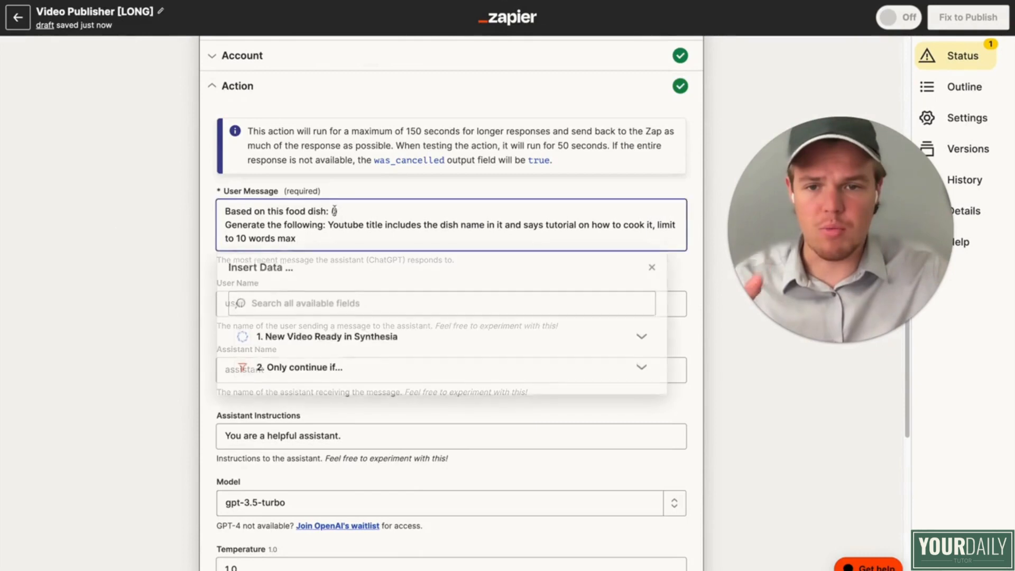
left_click(378, 338)
left_click(354, 369)
left_click(195, 290)
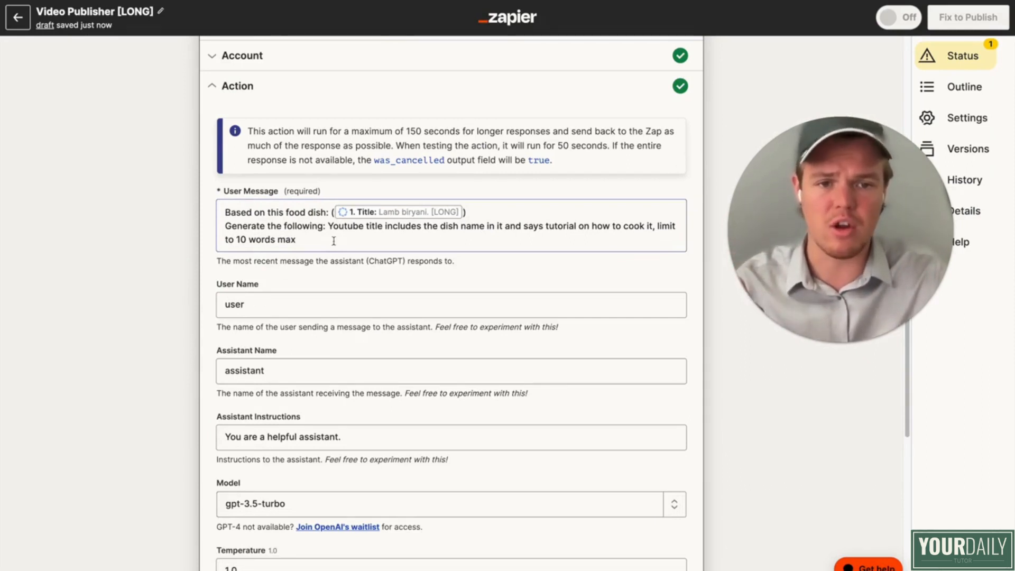
Step: Set the ChatGPT conversation's model to gpt-4
scroll(236, 286, "down", 2)
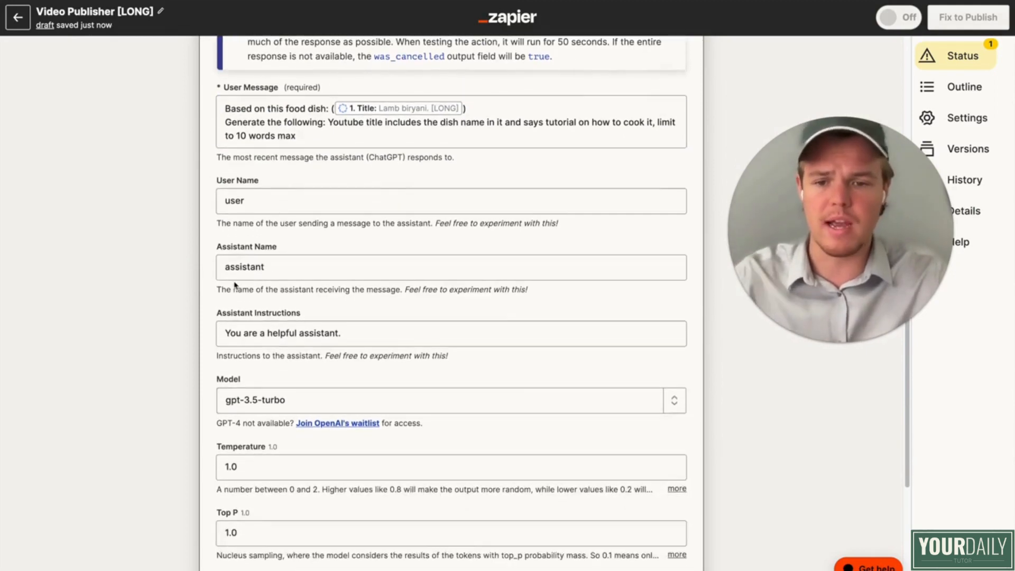
left_click(675, 402)
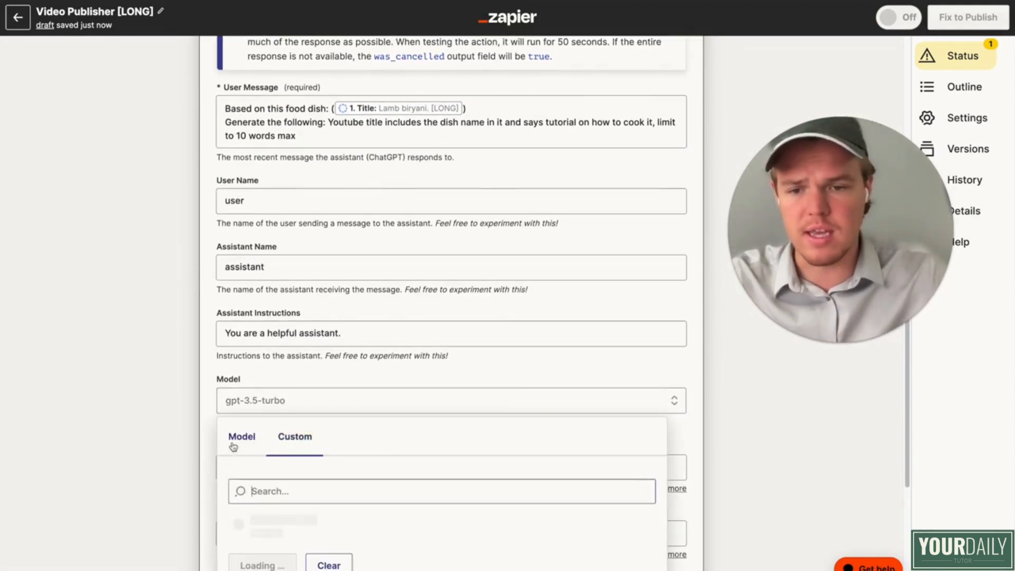
left_click(234, 447)
scroll(369, 447, "down", 4)
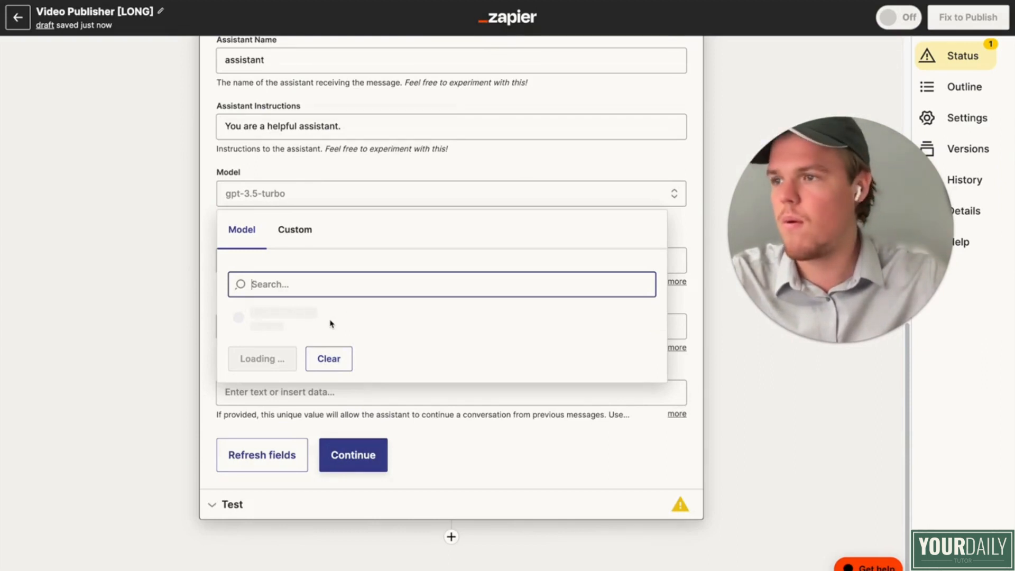
left_click(281, 423)
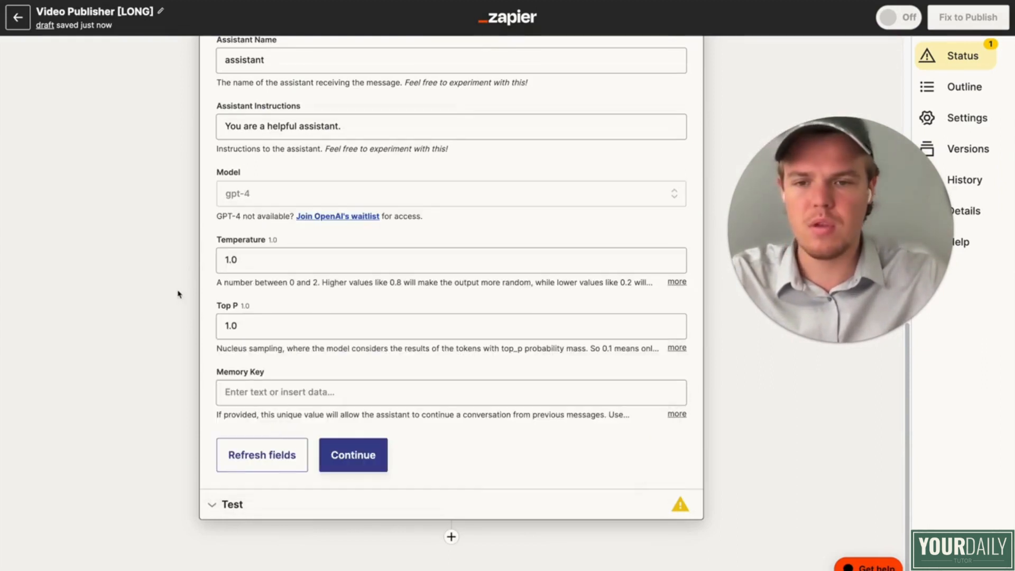
Step: Set the conversation's Memory Key to "tyfoodlong" and test the ChatGPT action
left_click(272, 391)
type("tyfoodlong")
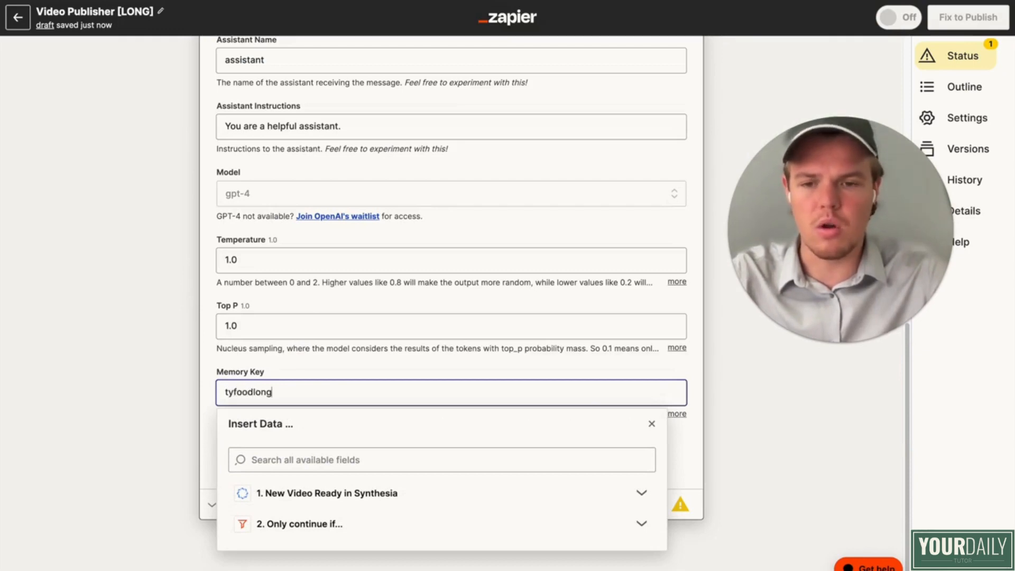
left_click(120, 353)
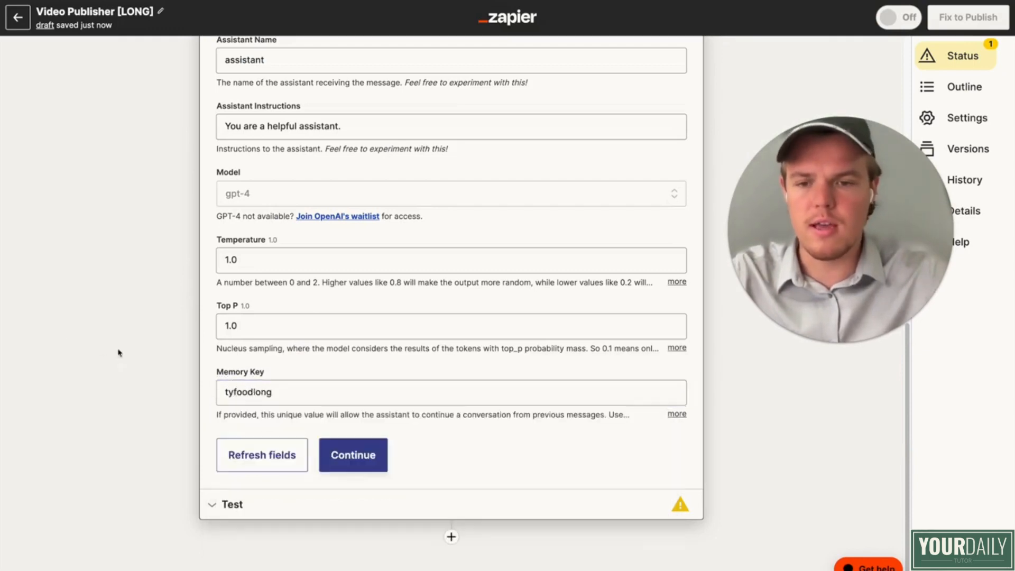
left_click(351, 456)
left_click(354, 483)
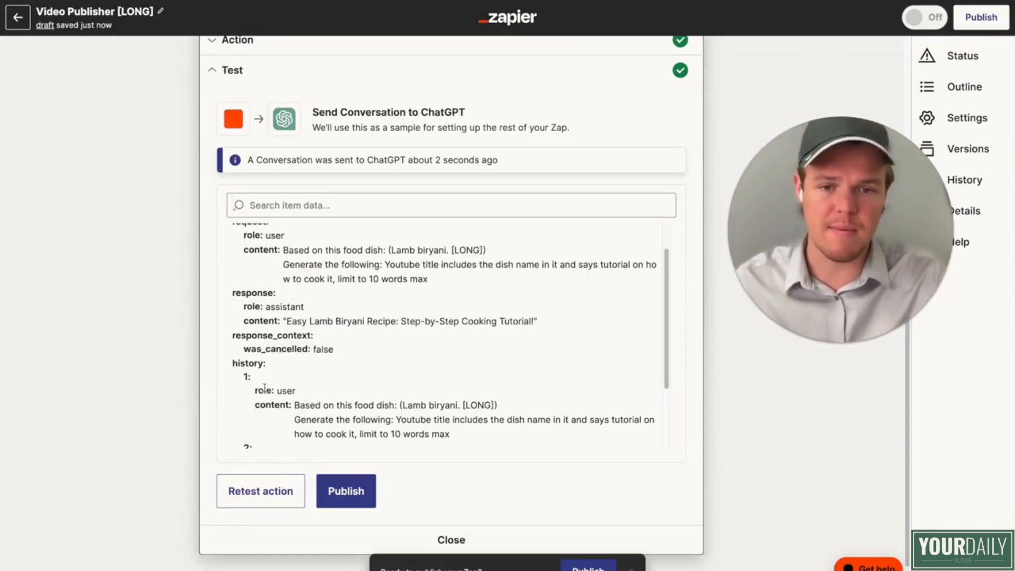
Step: Add Formatter by Zapier as the fourth step's action with the "Text" event
scroll(265, 387, "down", 3)
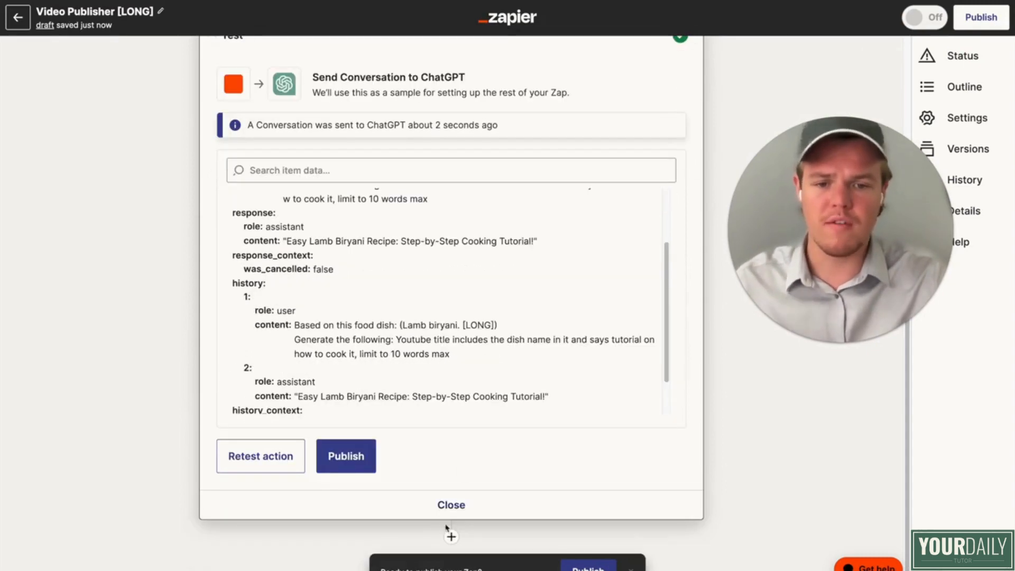
left_click(452, 537)
type("form")
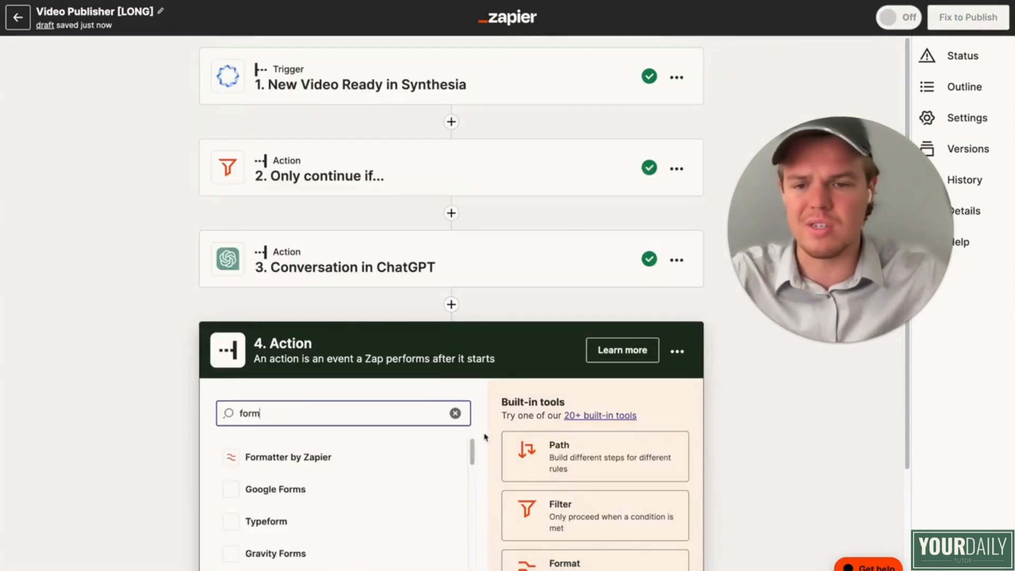
left_click(400, 458)
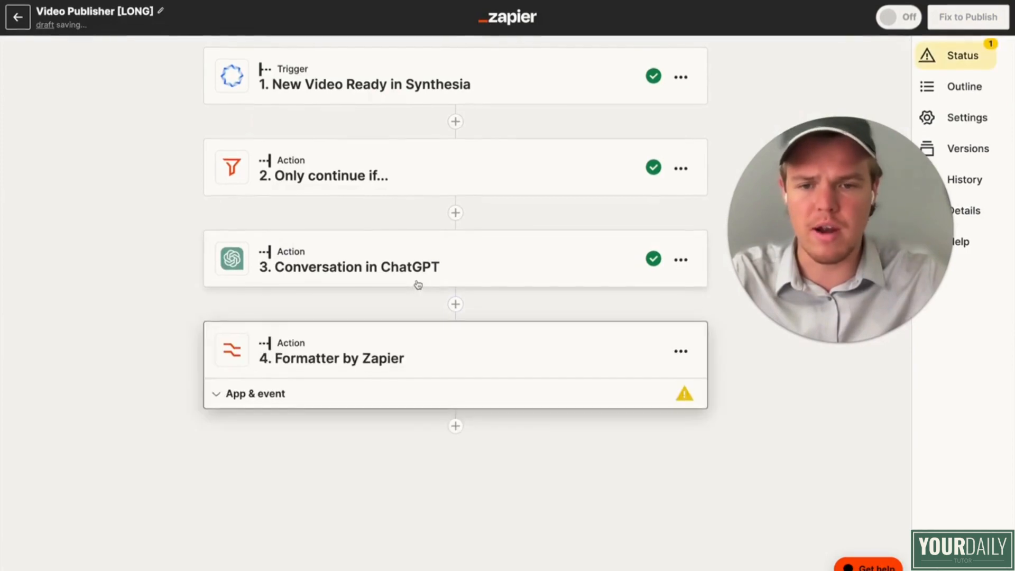
left_click(335, 421)
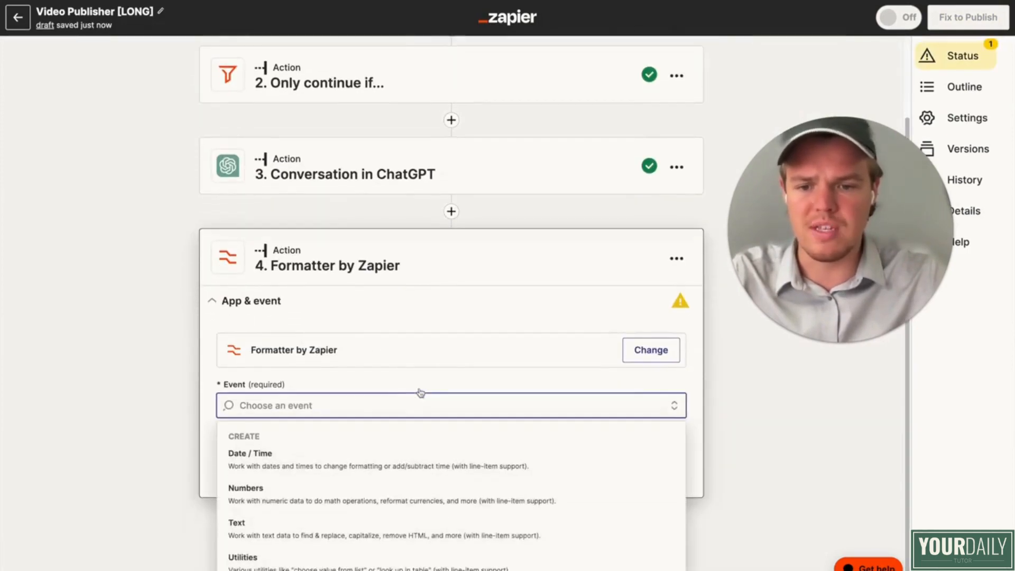
left_click(349, 523)
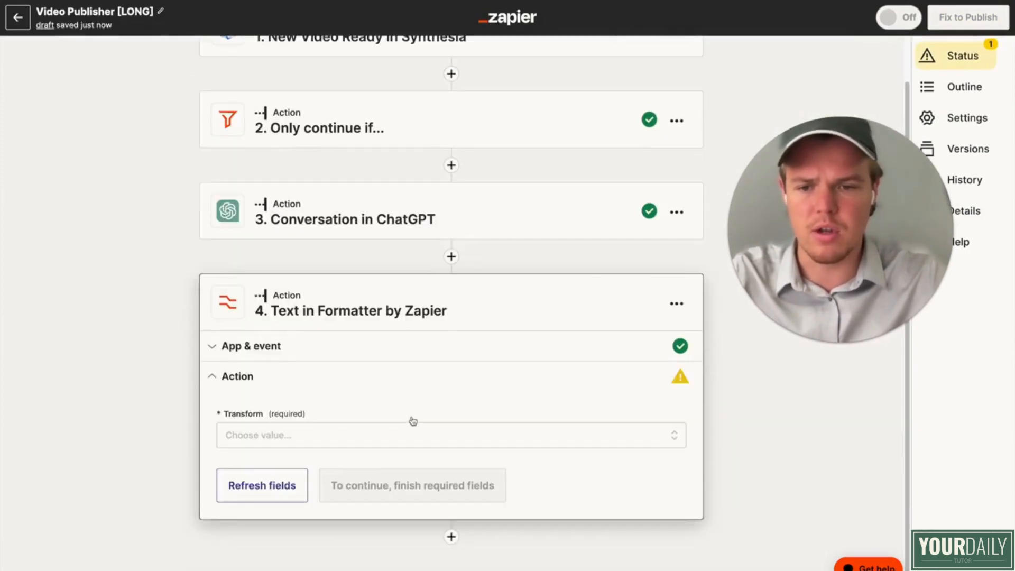
Step: Set the Formatter transform to "Replace" and use ChatGPT's Assistant Response Message as its input
left_click(365, 440)
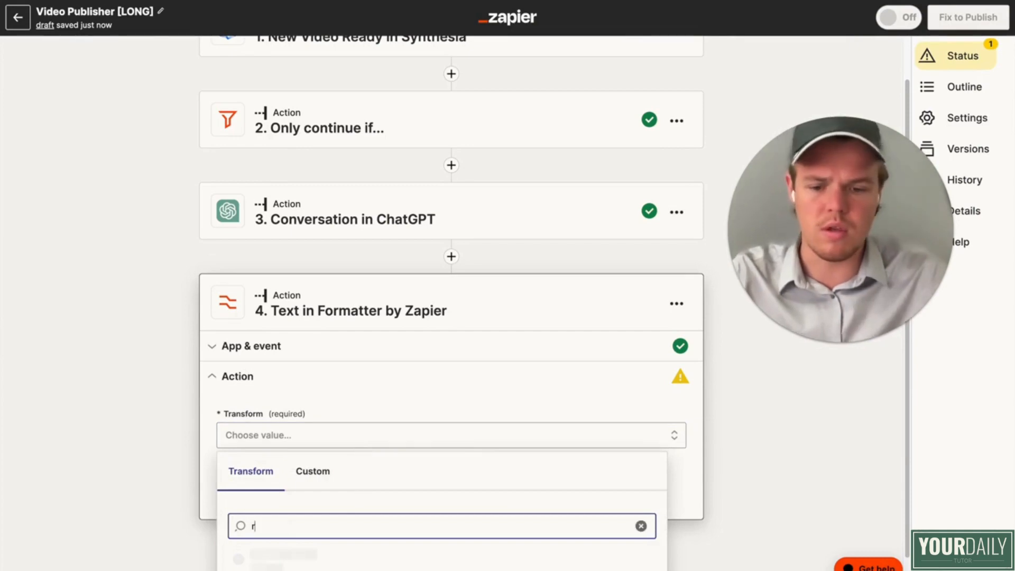
scroll(381, 467, "down", 2)
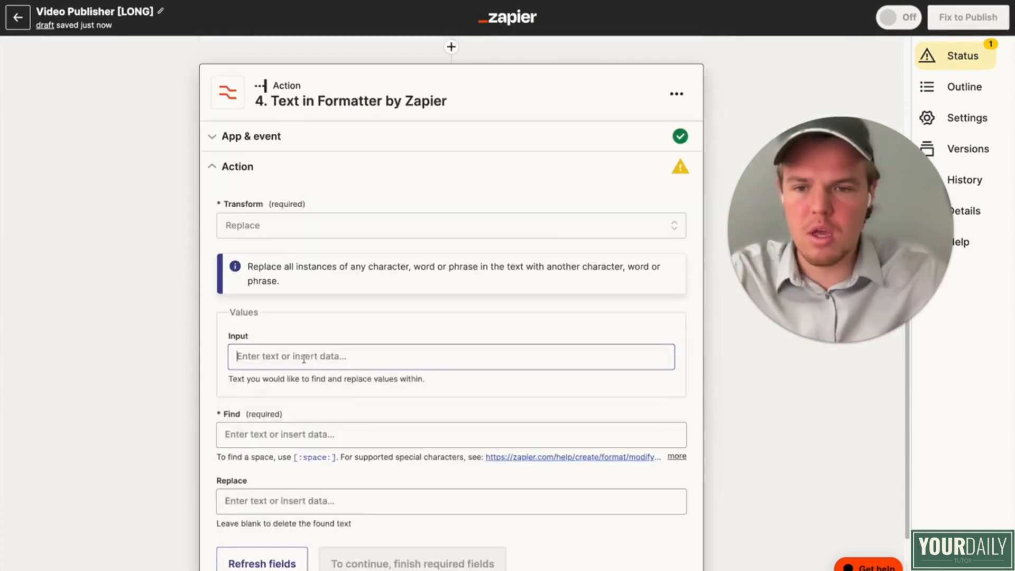
left_click(304, 357)
scroll(341, 375, "down", 2)
left_click(347, 445)
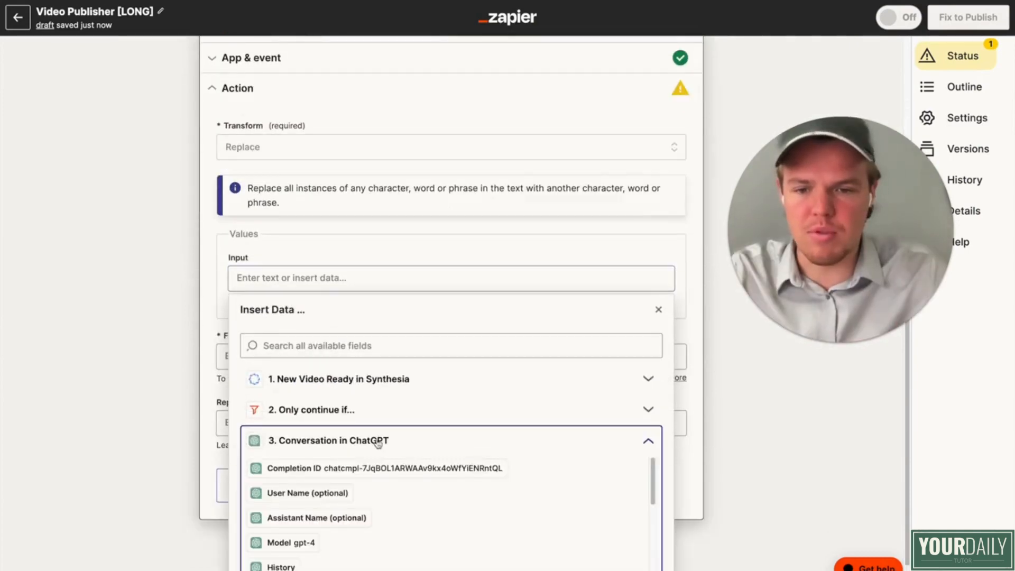
scroll(381, 494, "down", 4)
left_click(388, 526)
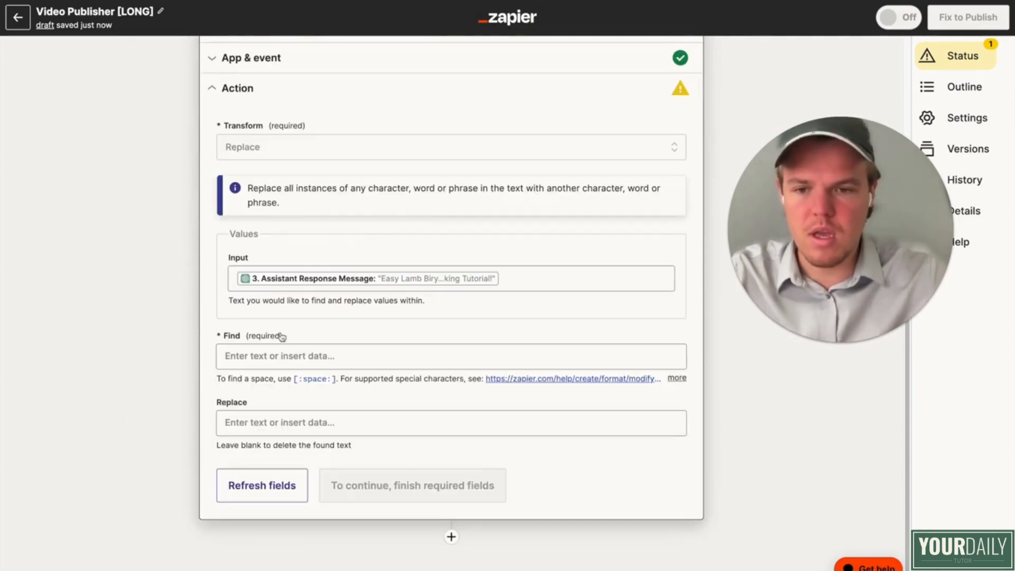
Step: Have the Formatter find the double quotation mark, leave the replacement blank, and test the action
left_click(370, 356)
type("\"")
left_click(130, 356)
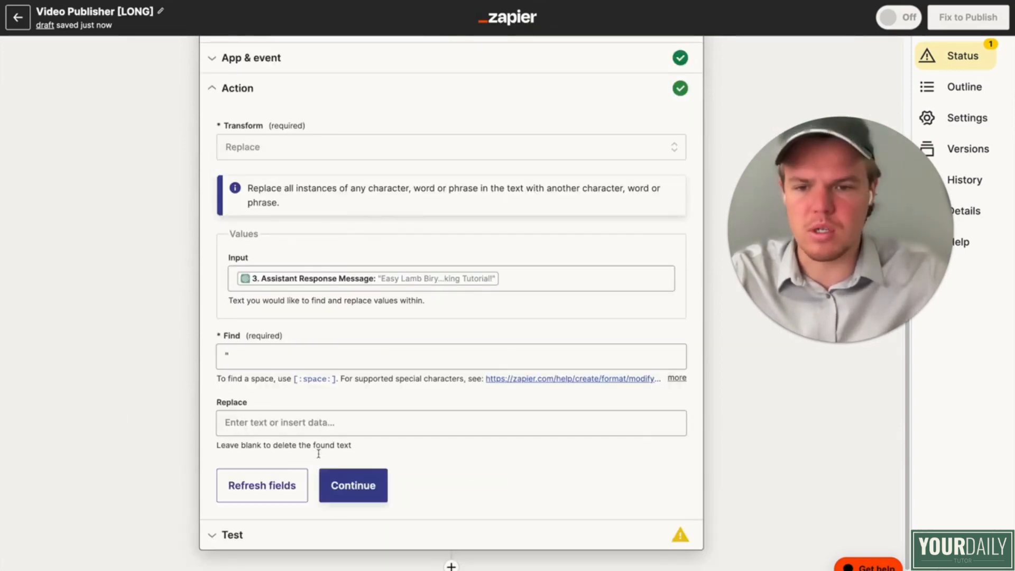
left_click(385, 485)
left_click(363, 485)
Step: Add Storage by Zapier as the Zap's fifth step
scroll(164, 433, "down", 1)
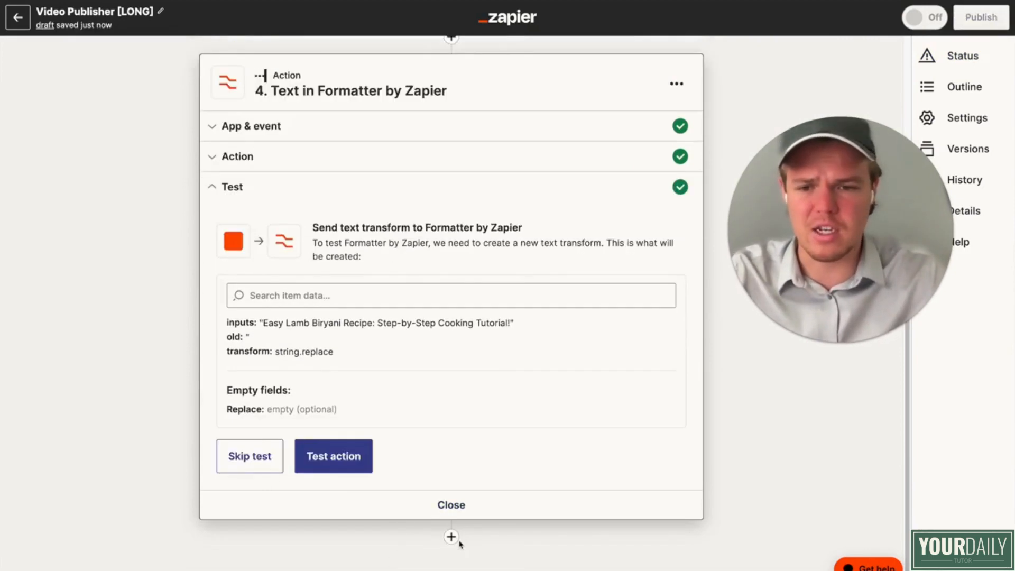
left_click(451, 537)
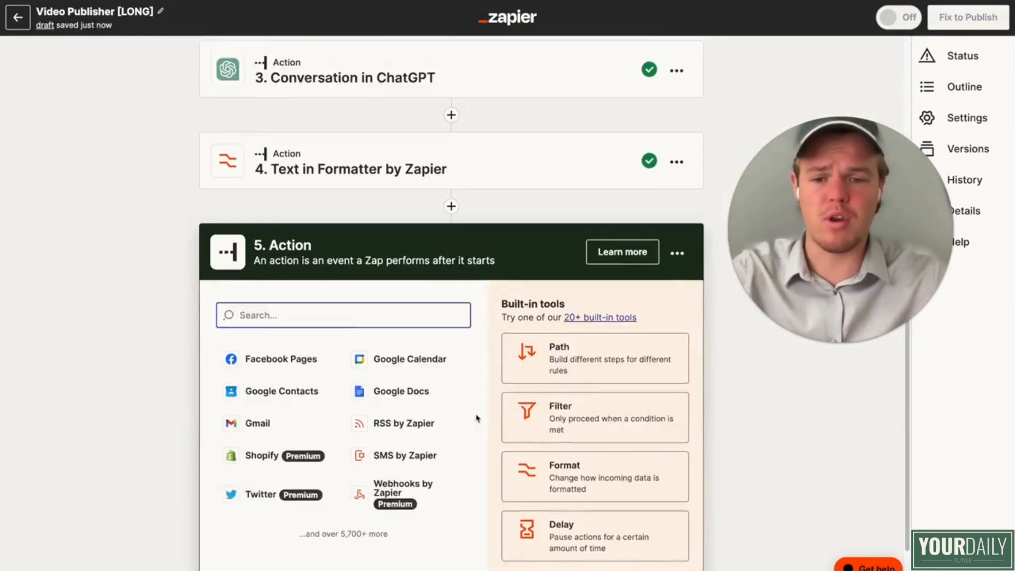
type("stora")
left_click(372, 312)
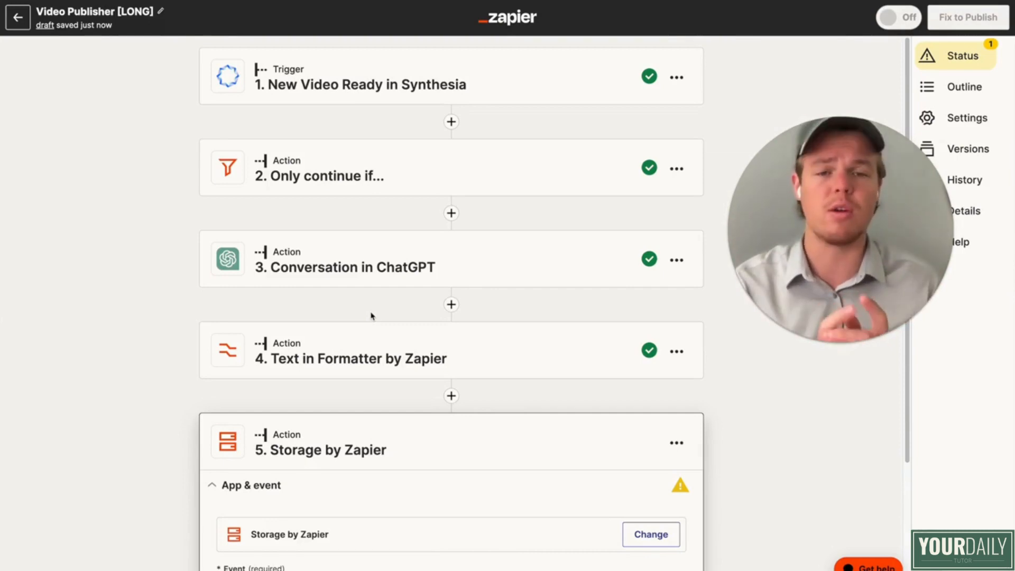
Step: Rename the Storage by Zapier step to "Youtube Title"
scroll(372, 316, "down", 3)
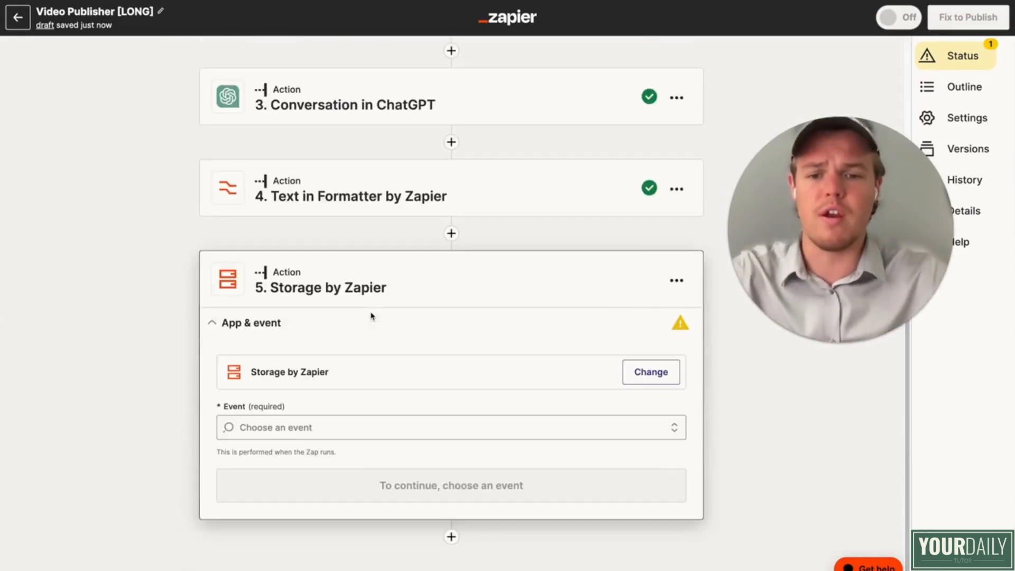
left_click(676, 281)
left_click(641, 312)
type("Yo")
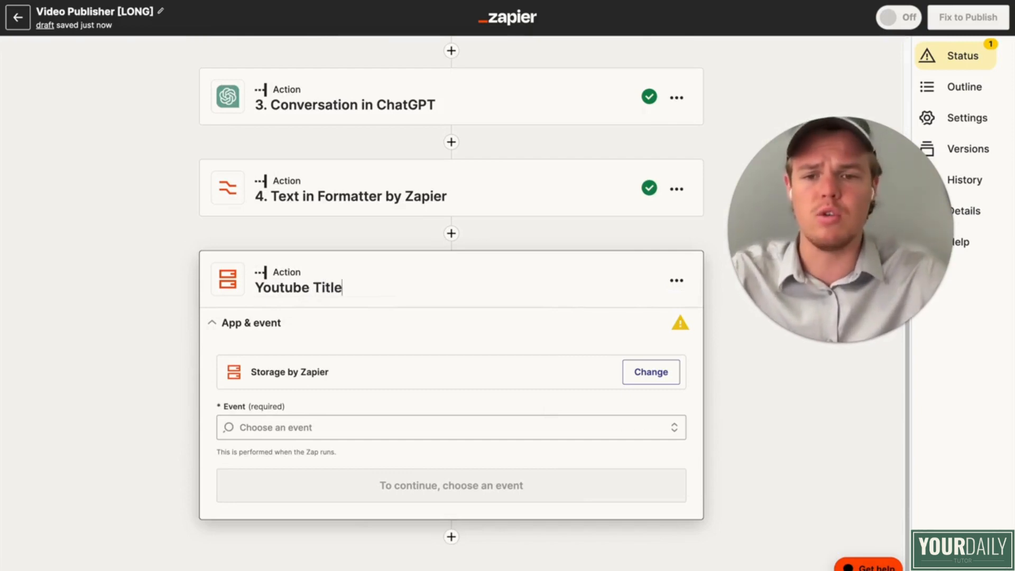
type("utube Title")
key("Return")
Step: Set the storage step's event to "Set Value" and keep the connected Storage by Zapier account
left_click(331, 427)
scroll(394, 450, "down", 3)
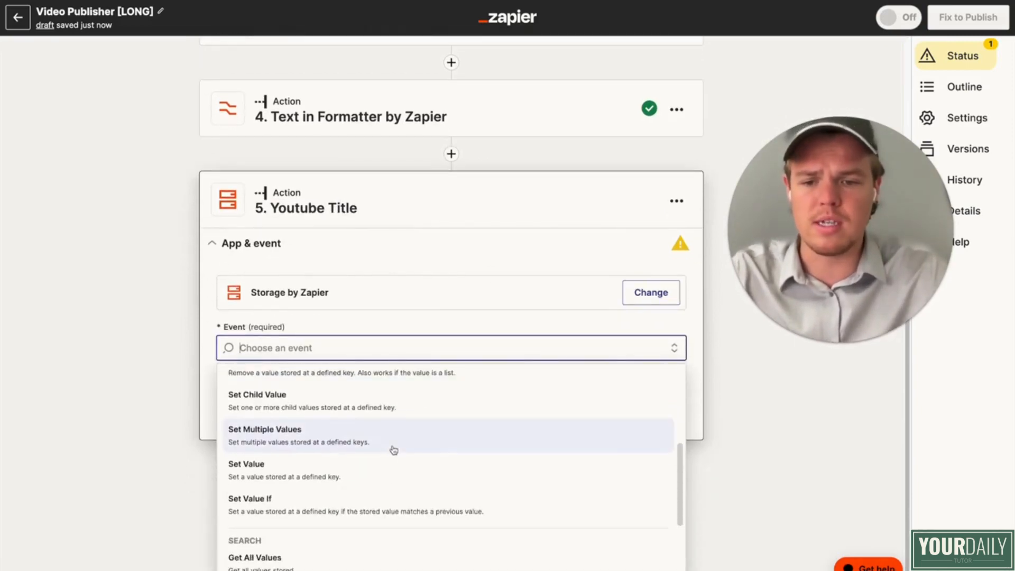
left_click(376, 472)
left_click(391, 435)
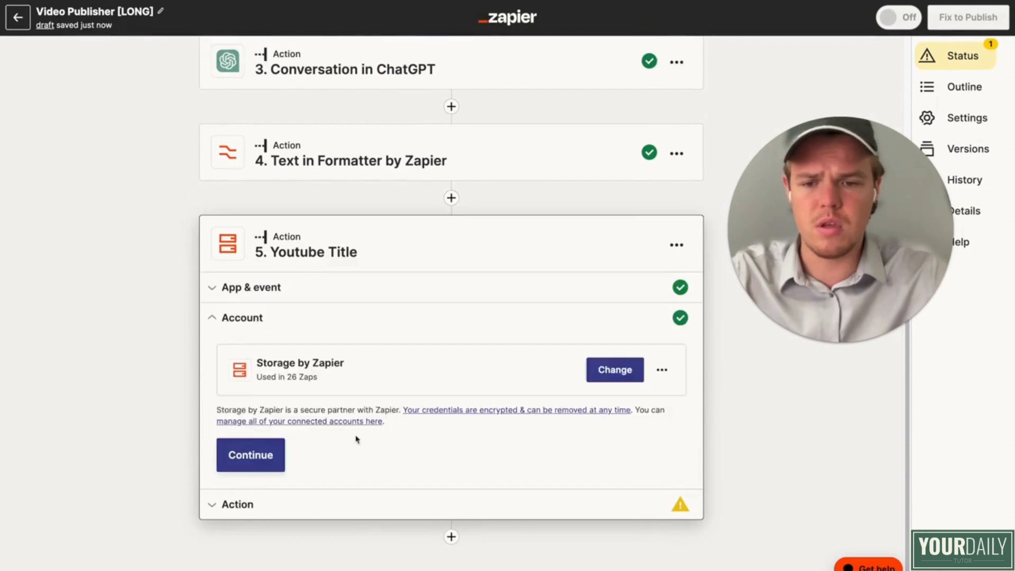
left_click(250, 454)
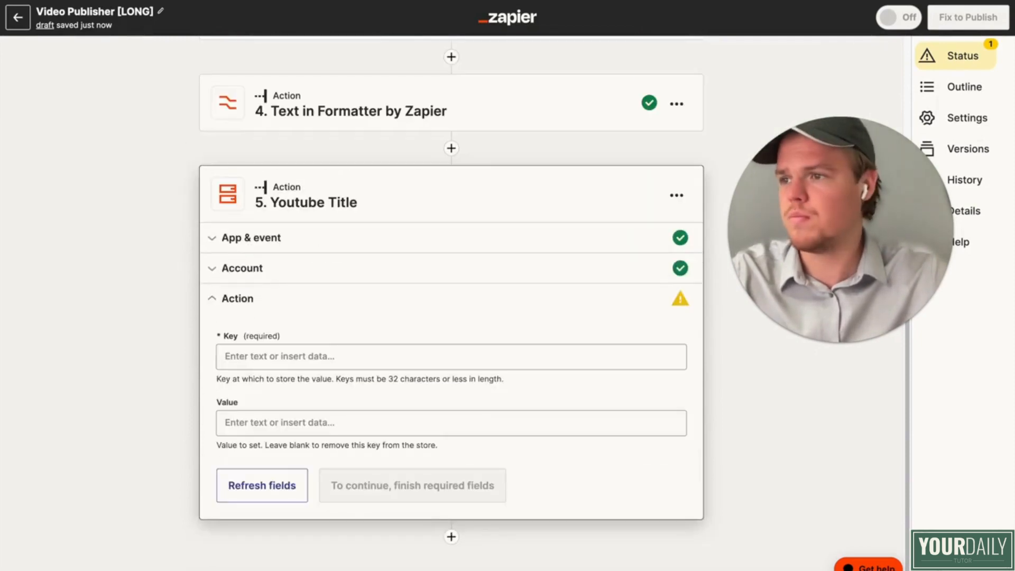
Step: Store the Formatter step's cleaned title text under the key "utubefoodtitle" and continue to the storage step's test
left_click(317, 365)
type("utubefoodtitle")
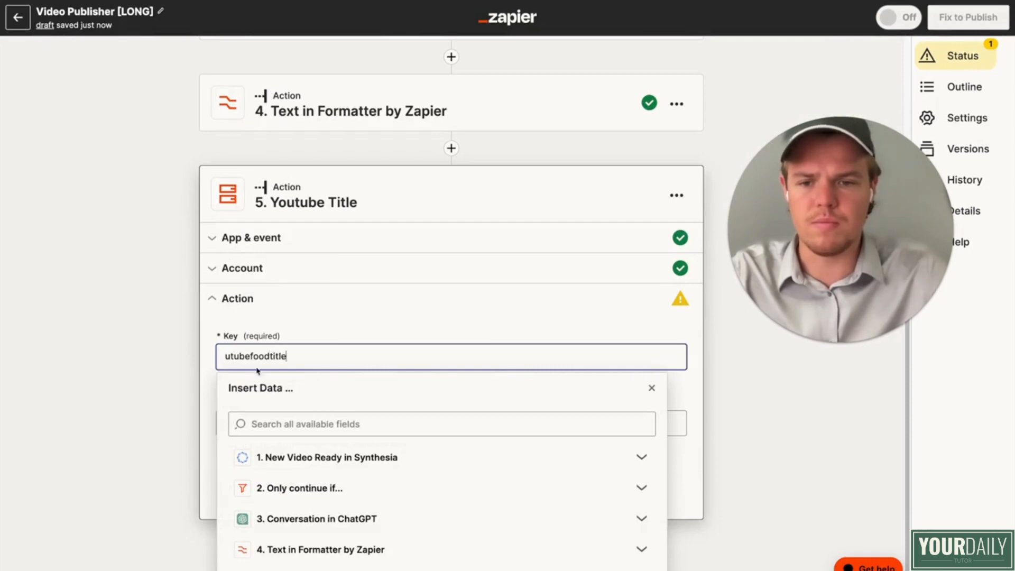
left_click(258, 371)
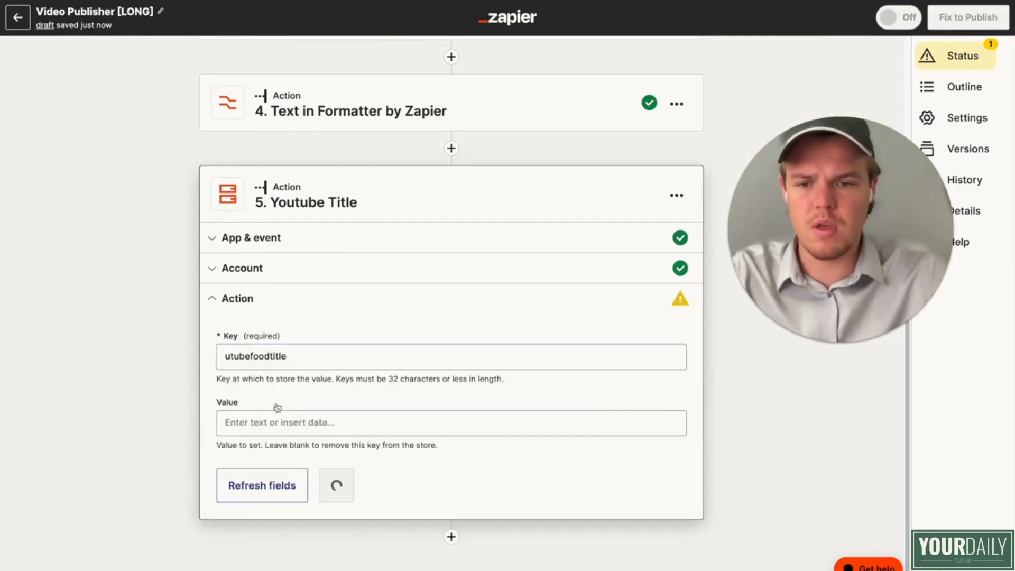
left_click(305, 424)
scroll(338, 381, "down", 1)
left_click(346, 560)
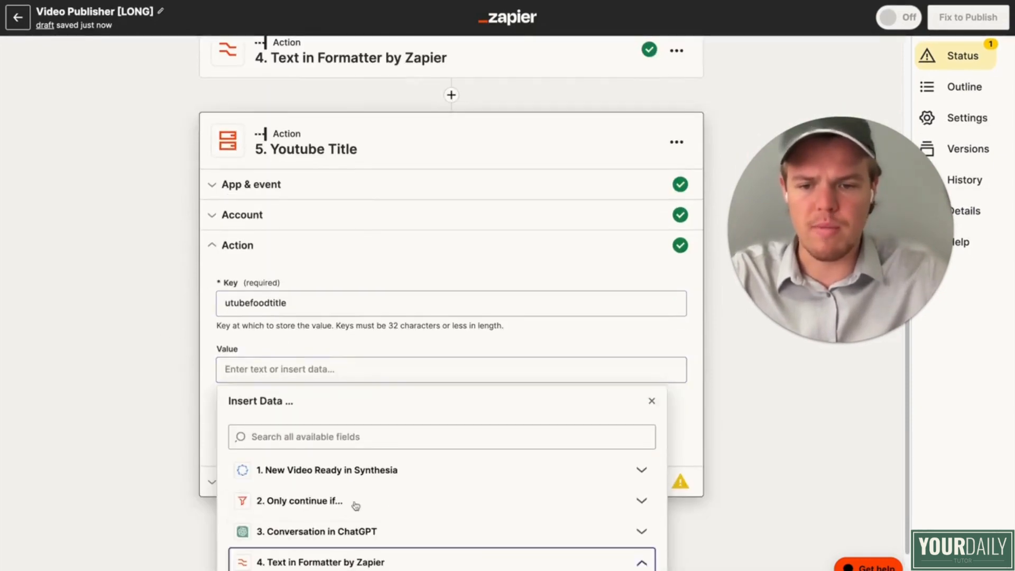
left_click(324, 557)
left_click(122, 503)
left_click(353, 455)
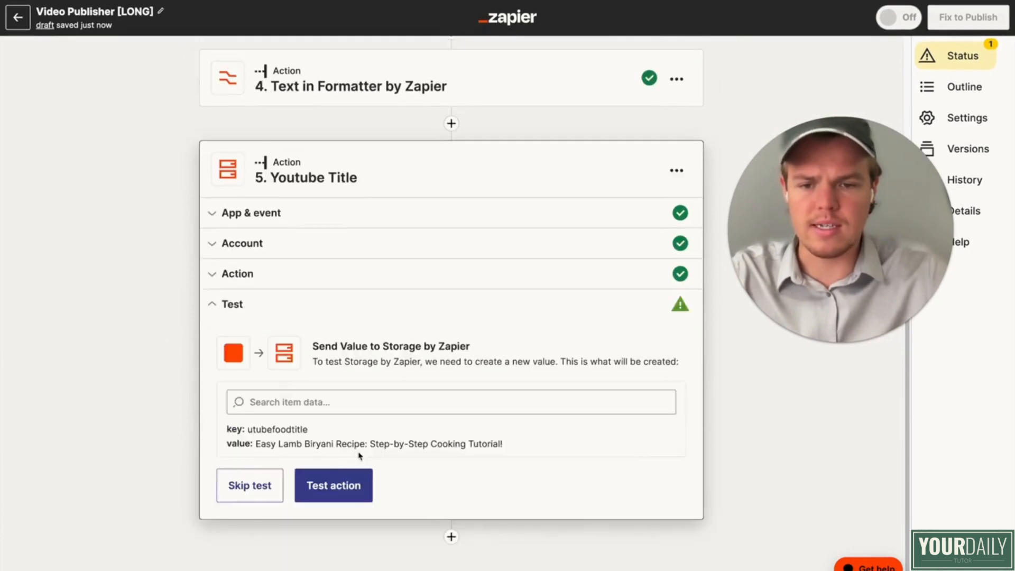
Step: Test the Youtube Title storage step and add ChatGPT as the Zap's sixth step
left_click(355, 487)
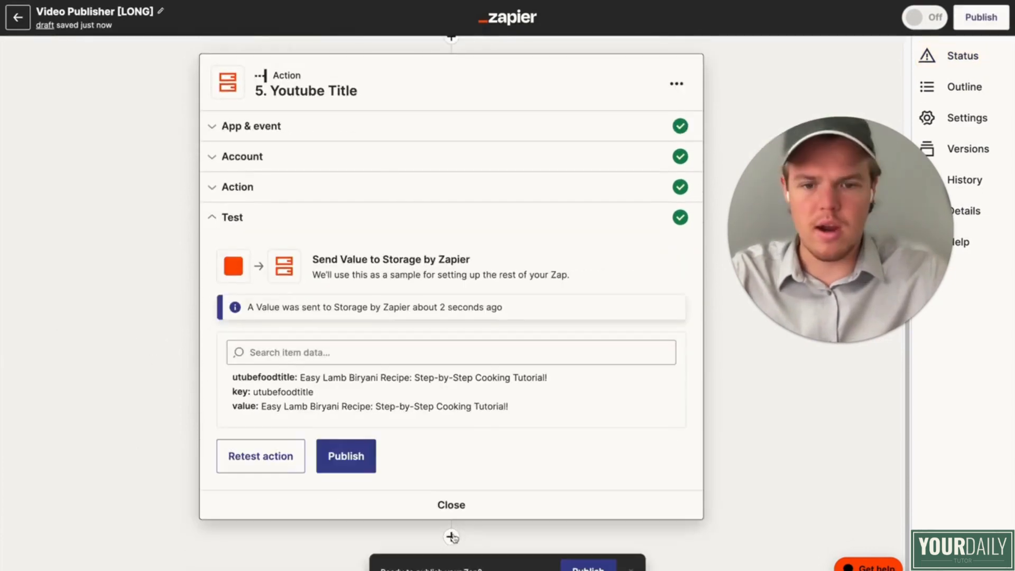
left_click(451, 537)
type("chatgpt")
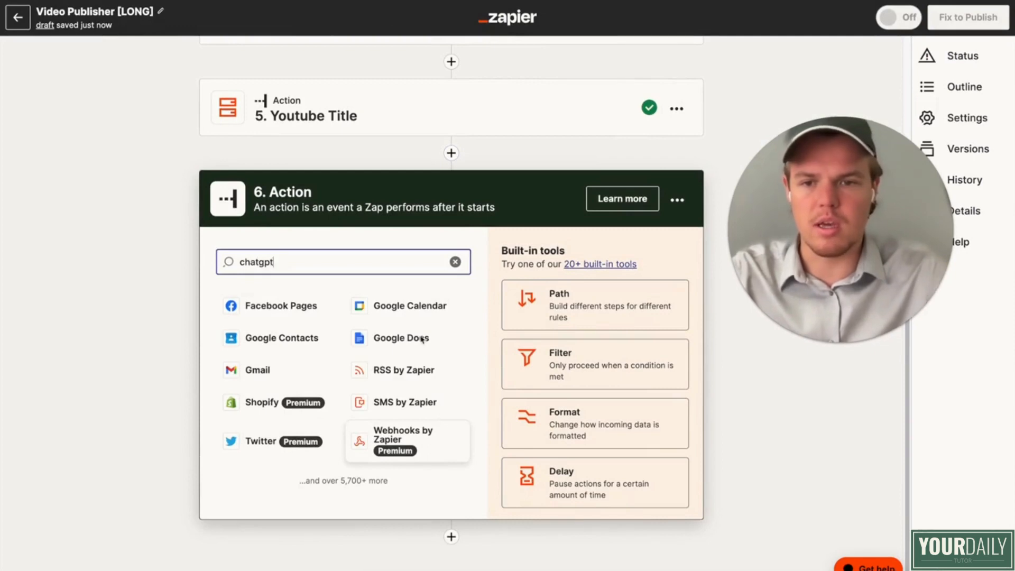
left_click(341, 314)
Step: Set the ChatGPT step's event to Conversation and continue with the connected account to the action settings
left_click(286, 432)
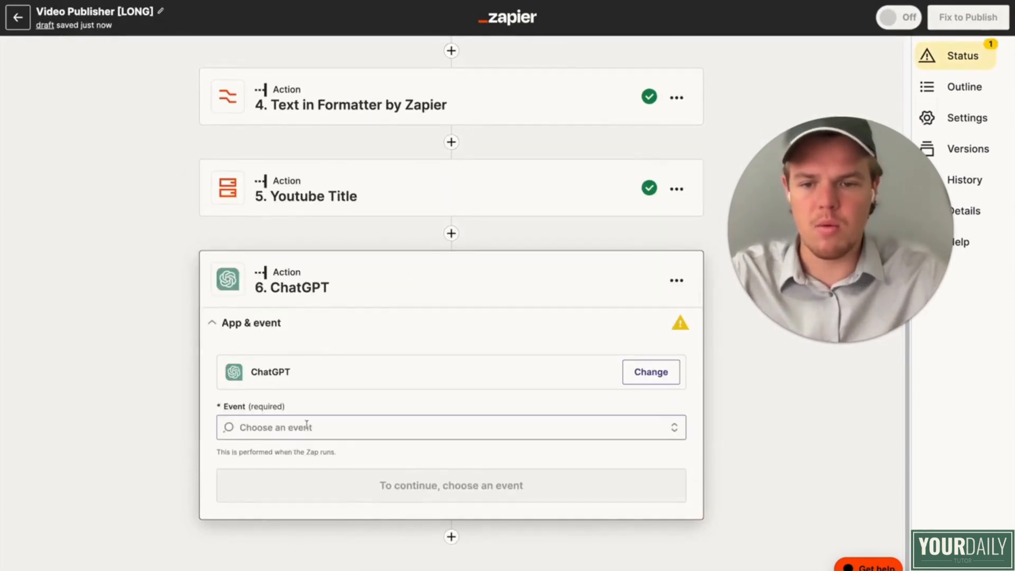
left_click(301, 472)
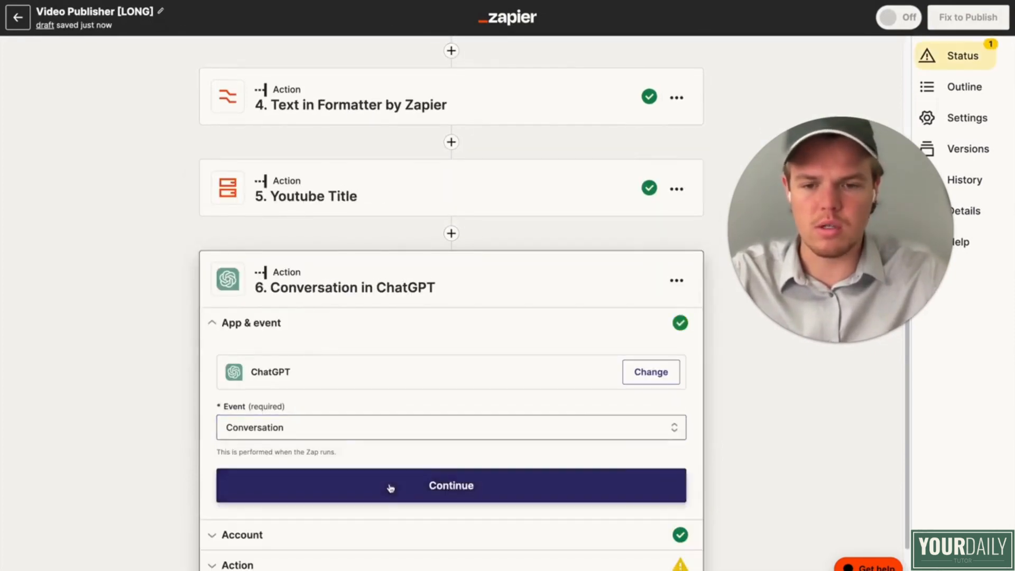
left_click(386, 486)
left_click(267, 462)
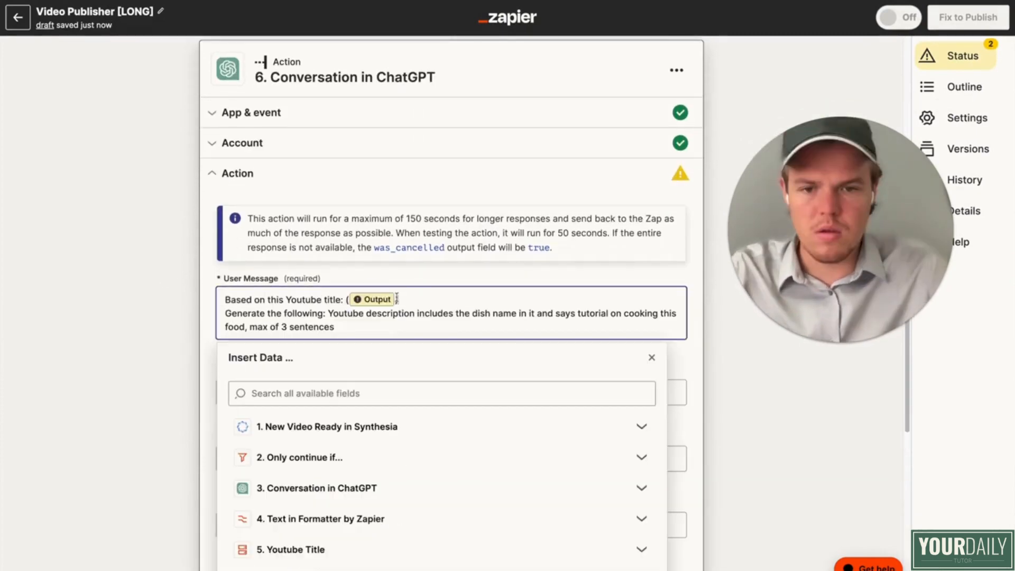
Step: Fill the user message with a prompt for a YouTube description of max 3 sentences, inserting the step 4 Formatter output as the Youtube title
key("BackSpace")
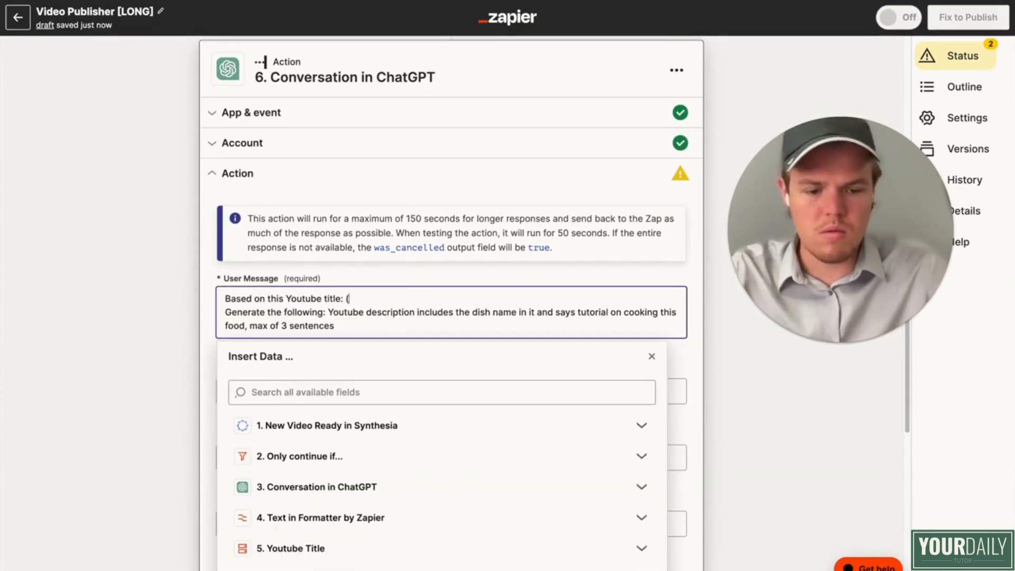
scroll(326, 318, "down", 3)
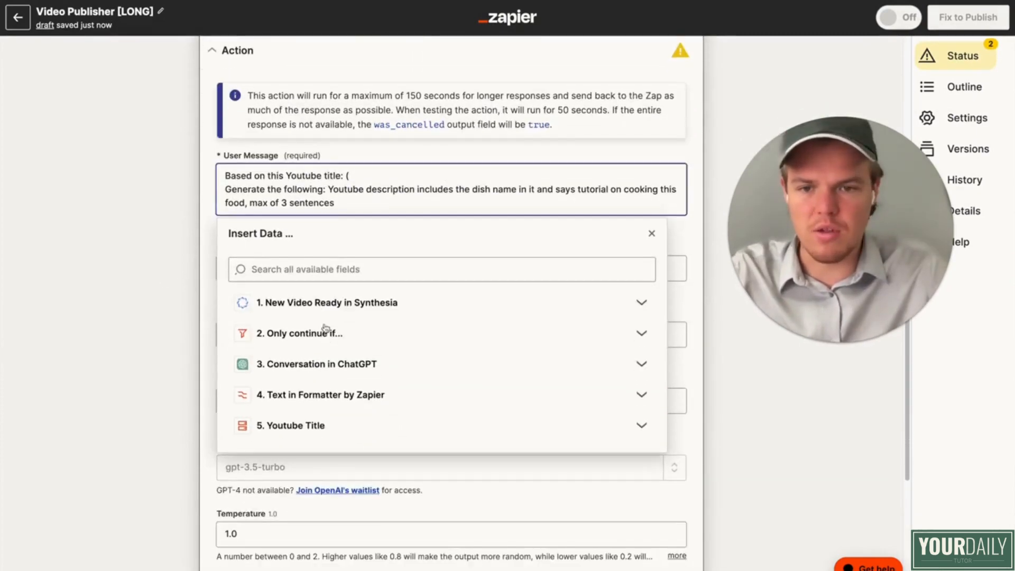
left_click(365, 431)
scroll(366, 434, "down", 5)
left_click(372, 209)
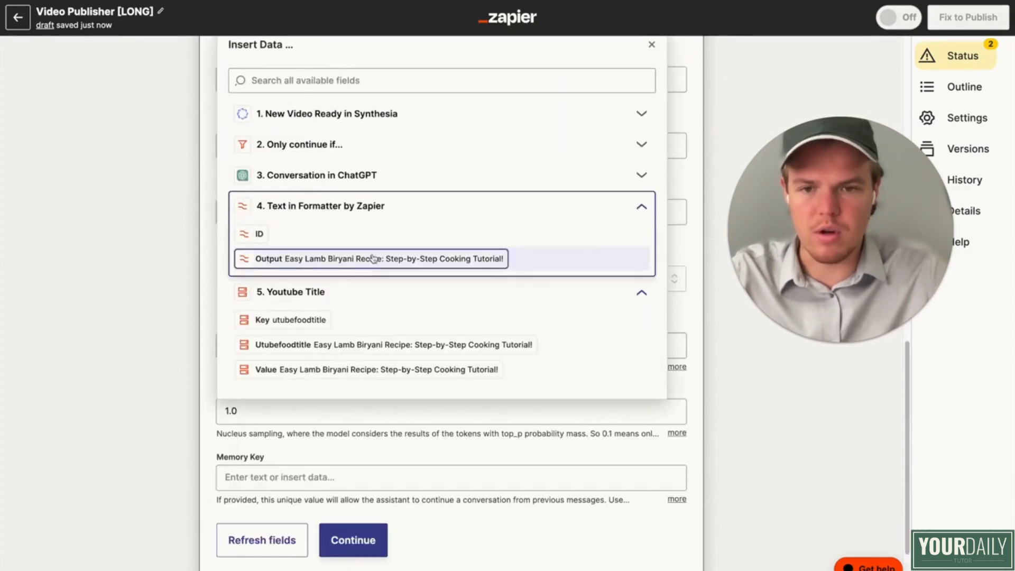
left_click(371, 259)
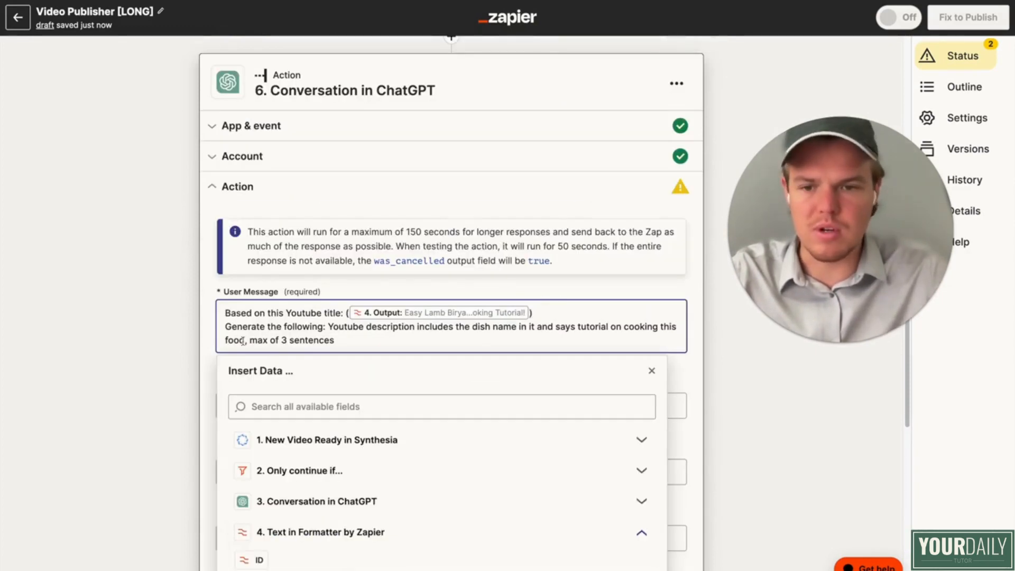
left_click(201, 353)
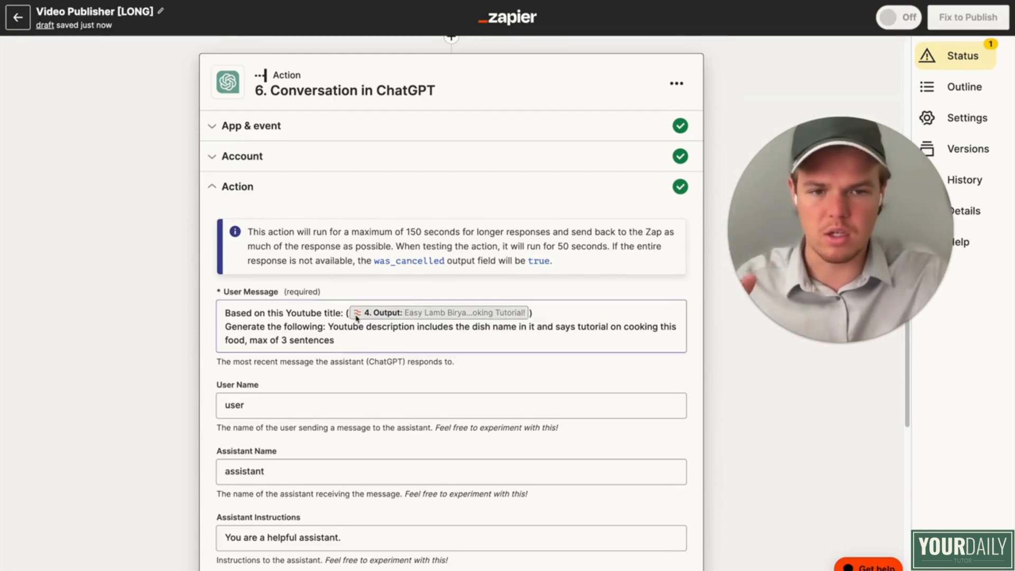
Step: Set the model of the sixth step's ChatGPT conversation to gpt-4
scroll(169, 325, "down", 3)
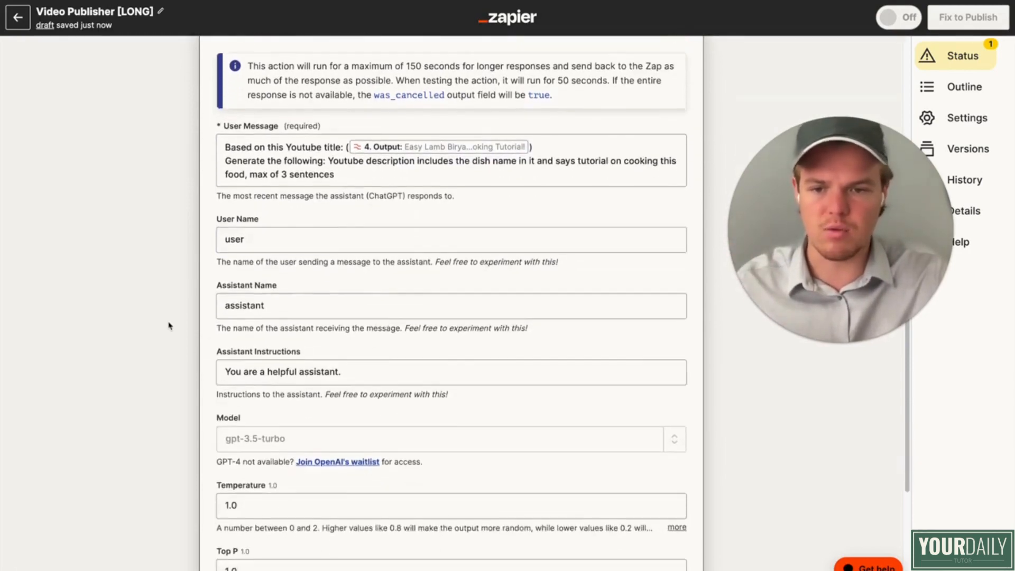
scroll(170, 325, "down", 3)
left_click(674, 304)
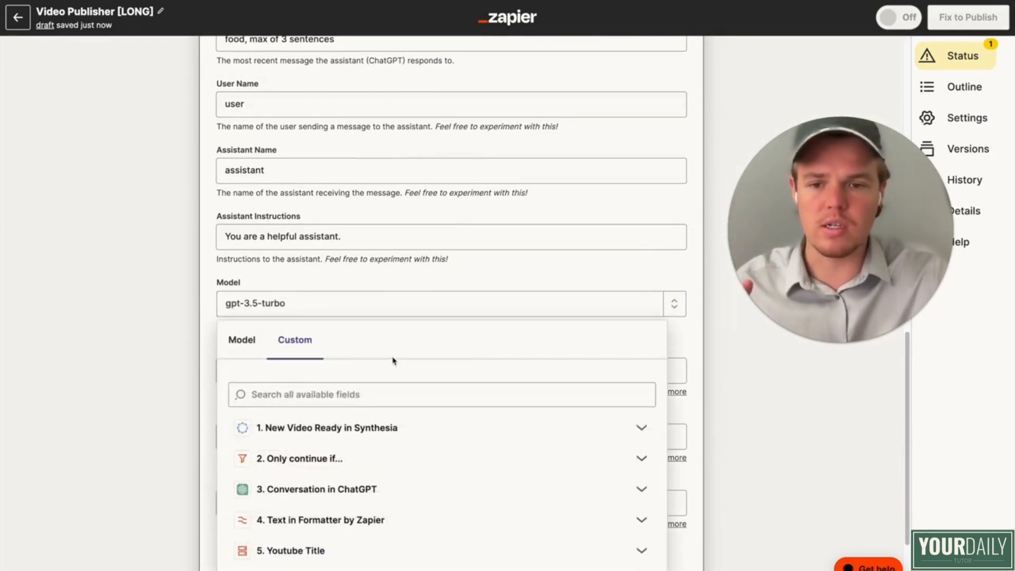
left_click(251, 343)
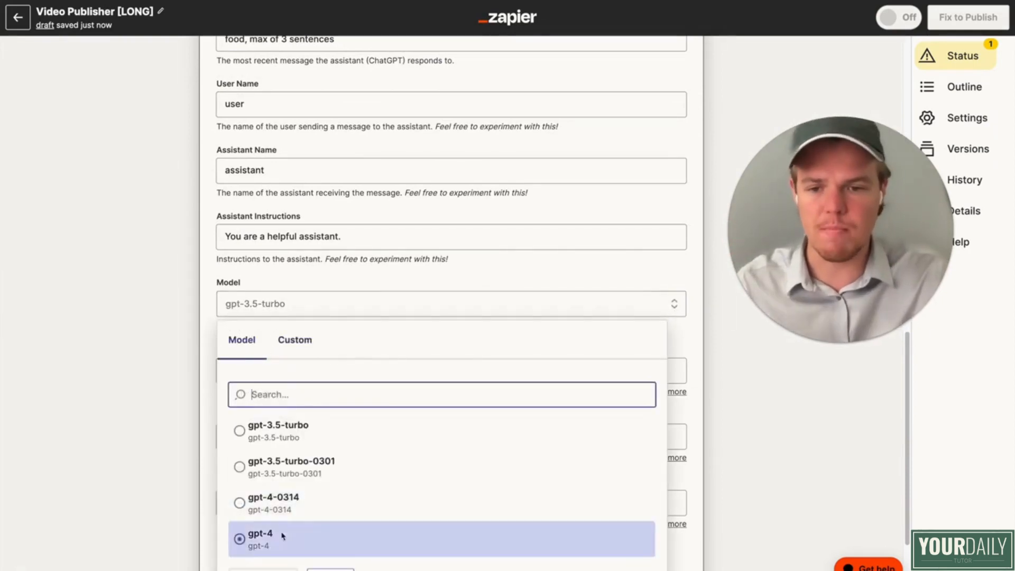
left_click(268, 534)
Step: Set the ChatGPT step's memory key to "fooddescrip" and continue to run its test
scroll(205, 344, "down", 2)
left_click(312, 392)
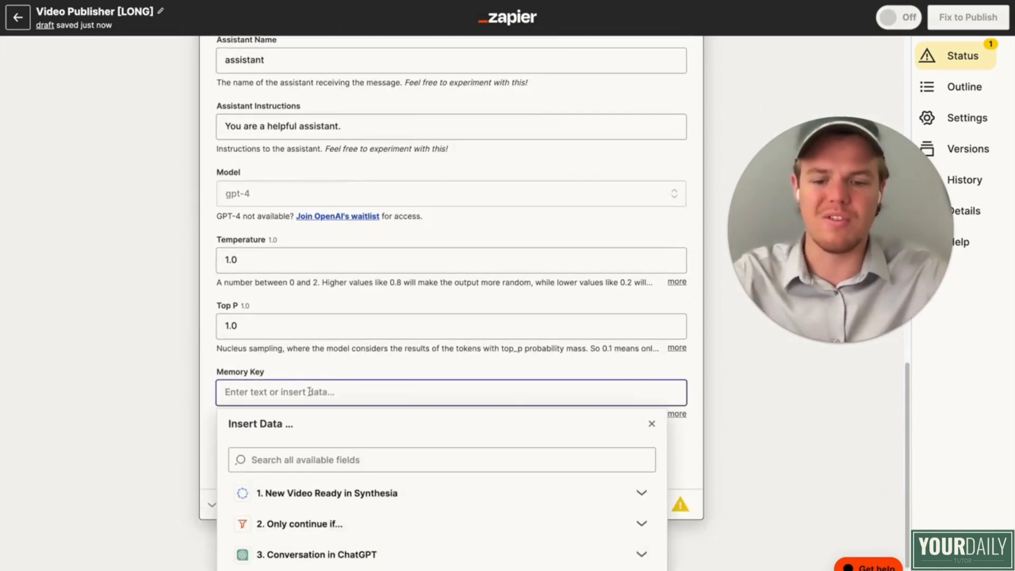
type("fooddescrip")
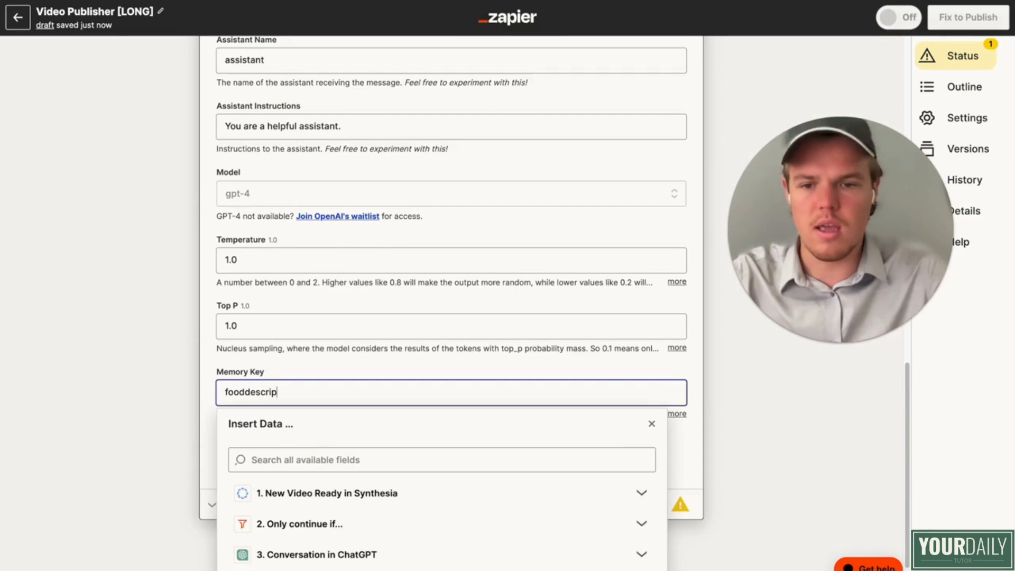
left_click(231, 380)
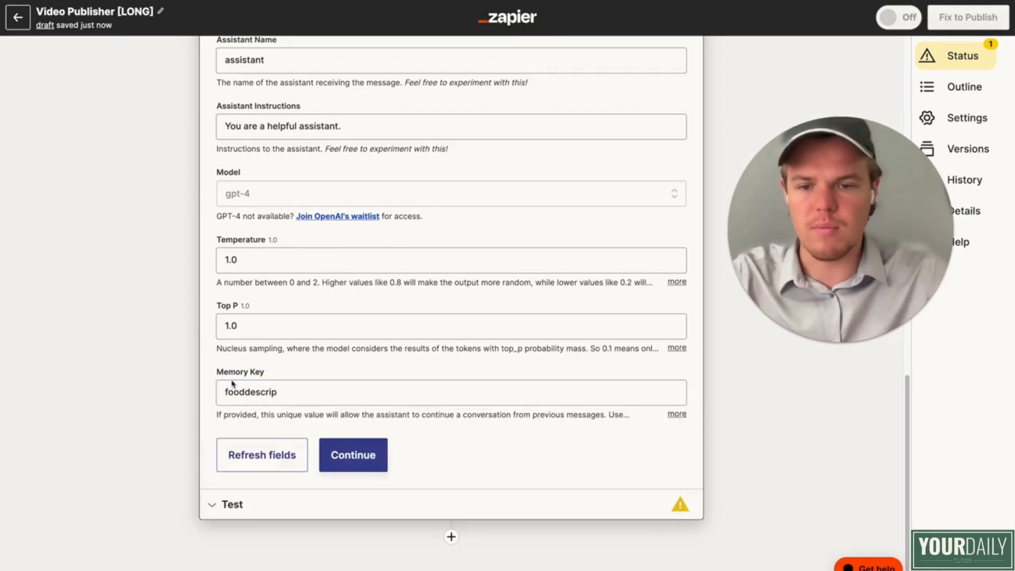
left_click(353, 459)
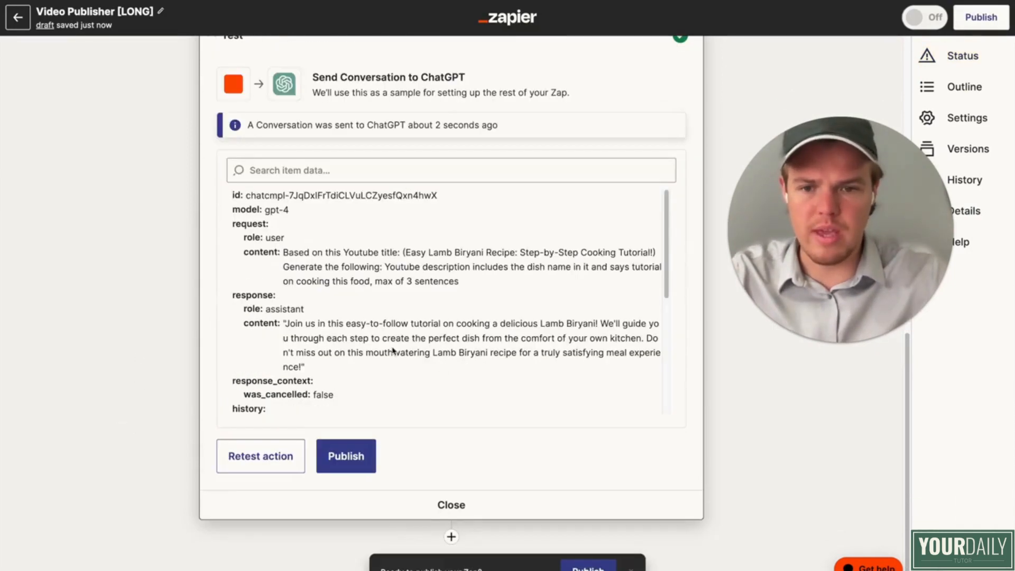
Step: Duplicate the "Text in Formatter by Zapier" step and move the copy below the second ChatGPT conversation as step 7
scroll(416, 364, "up", 9)
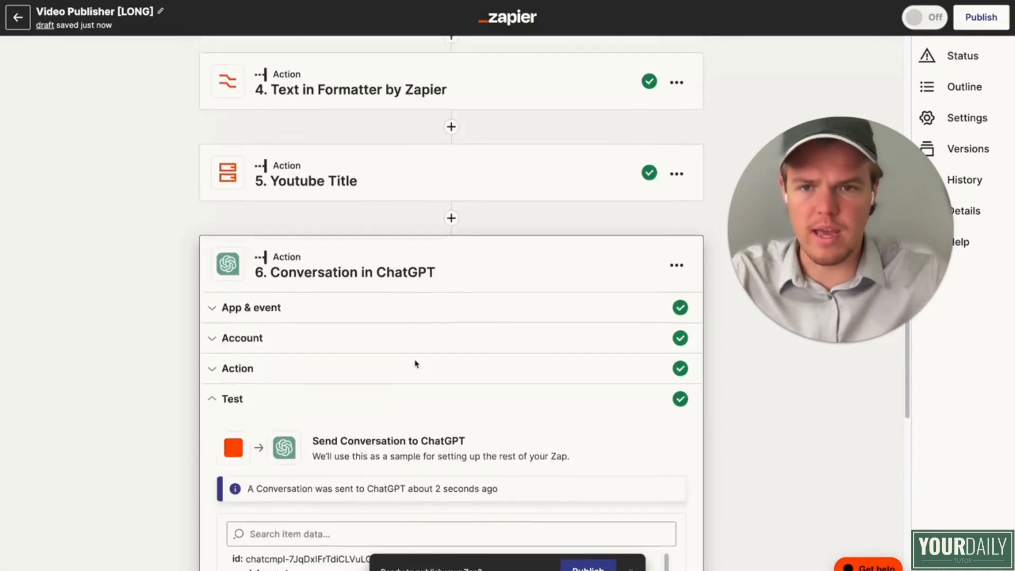
left_click(678, 200)
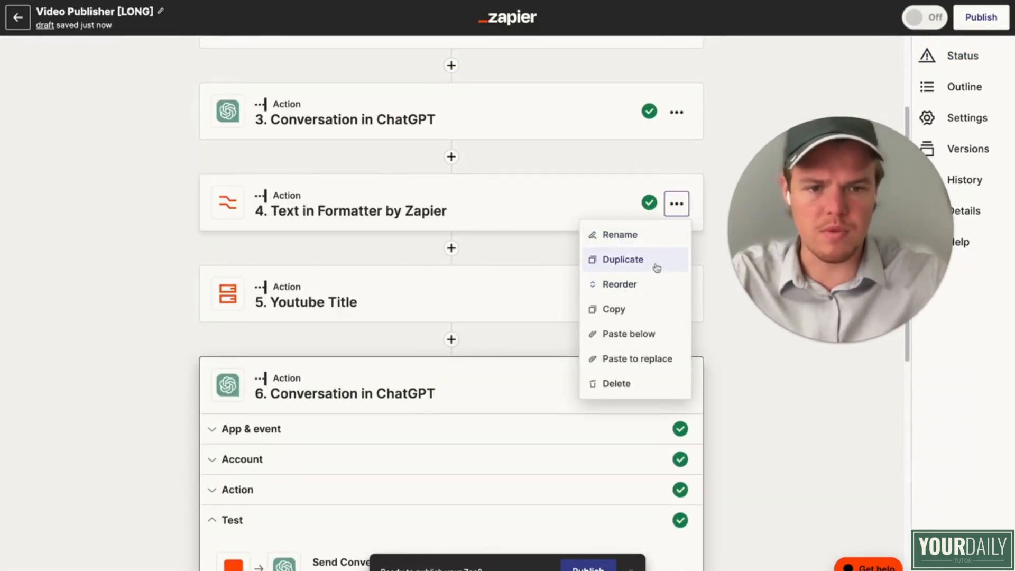
left_click(634, 260)
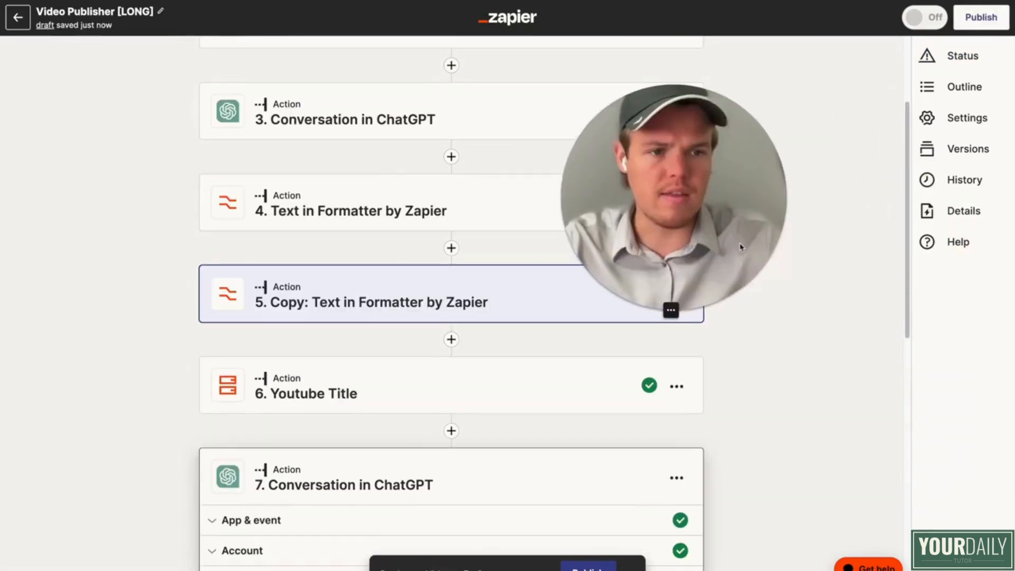
left_click(978, 87)
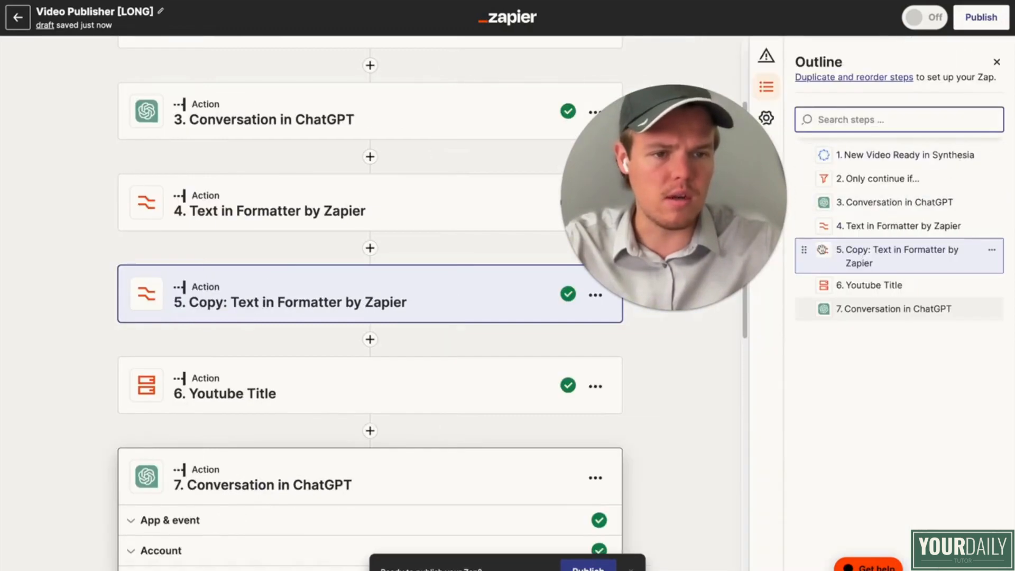
left_click_drag(805, 255, 804, 303)
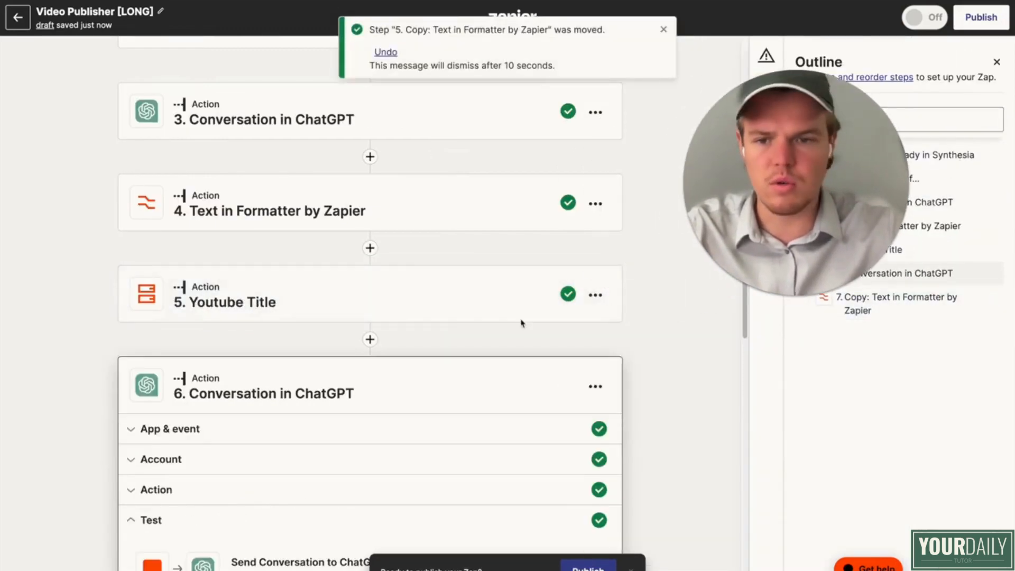
Step: Replace the copied Formatter step's input with the Assistant Response Message from step 6, Conversation in ChatGPT
scroll(366, 450, "down", 8)
scroll(365, 450, "down", 2)
left_click(325, 494)
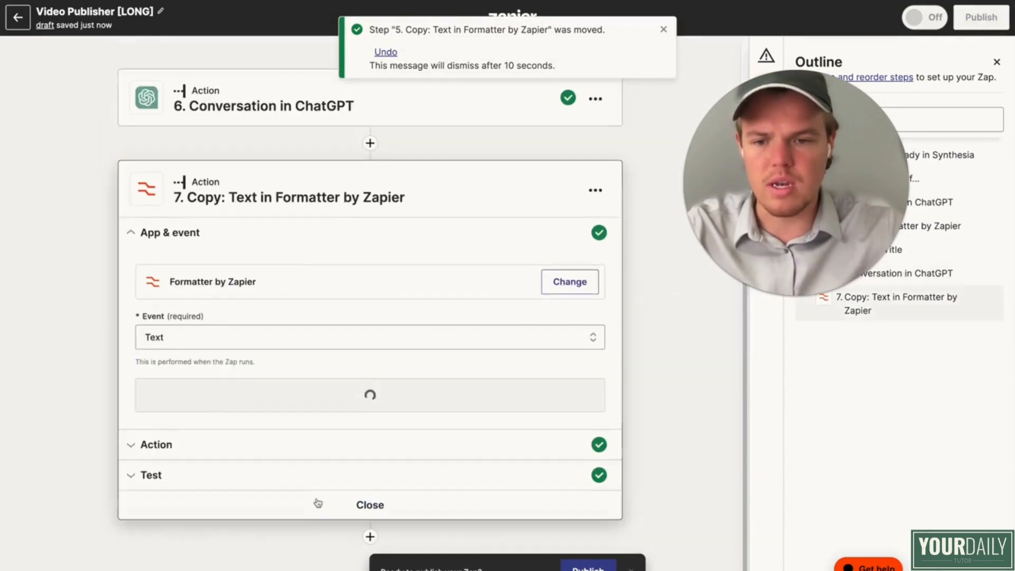
left_click(301, 455)
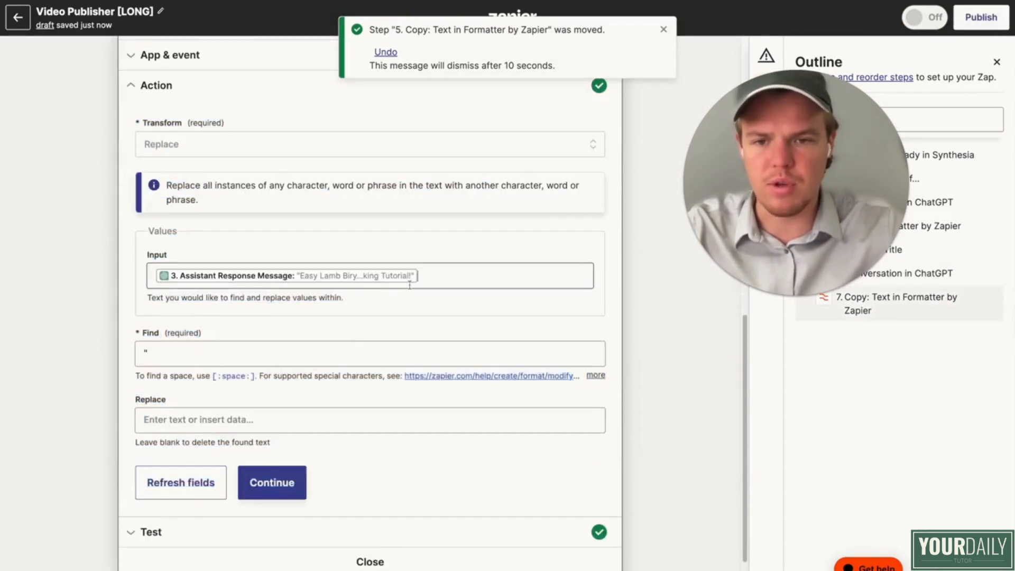
left_click(441, 283)
key("BackSpace")
scroll(325, 476, "down", 3)
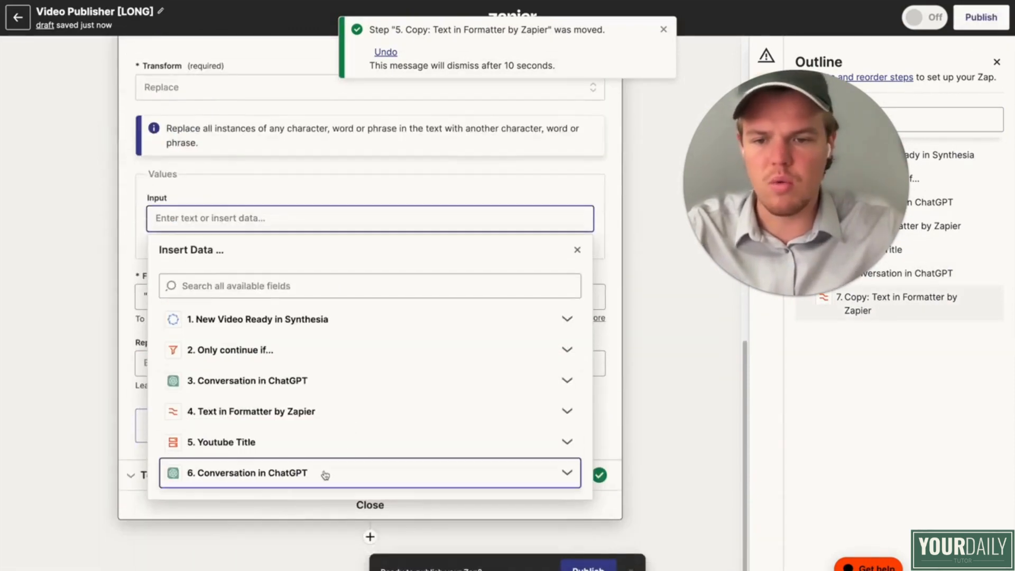
left_click(325, 476)
scroll(325, 487, "down", 3)
left_click(318, 524)
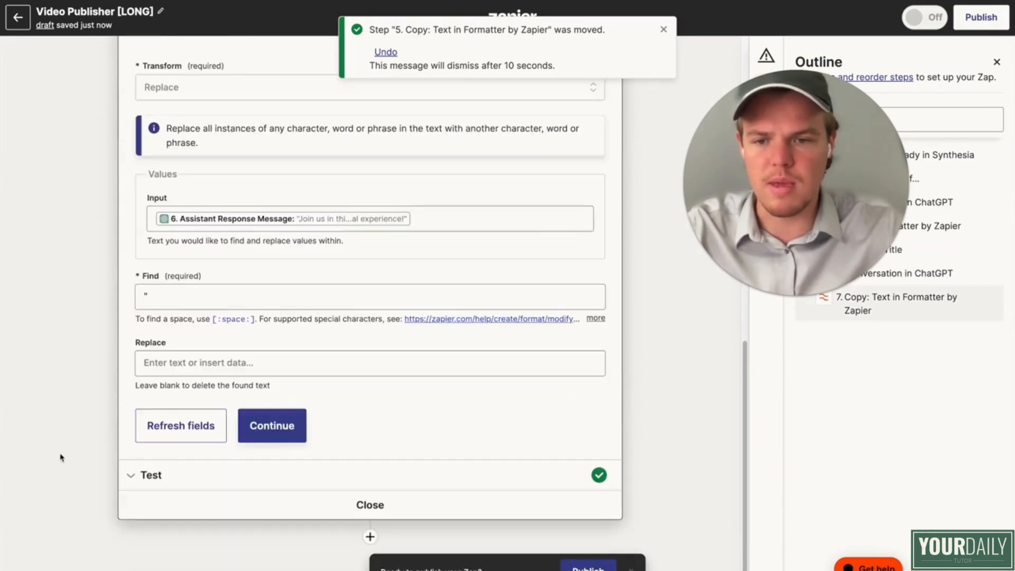
Step: Continue to the copied Formatter step's test, run it and close the Zap outline
left_click(280, 437)
left_click(191, 456)
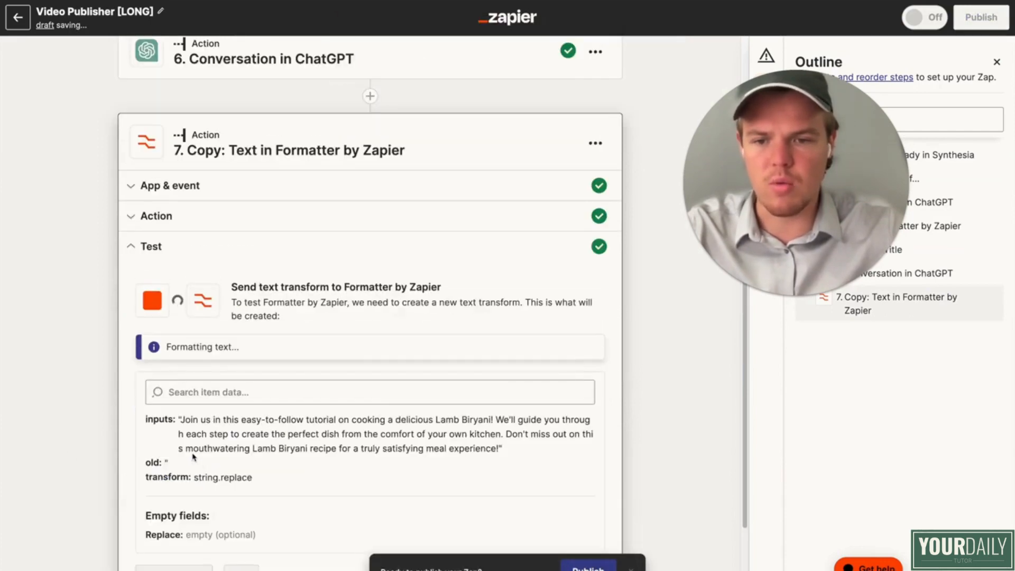
scroll(629, 351, "down", 3)
left_click_drag(783, 222, 741, 246)
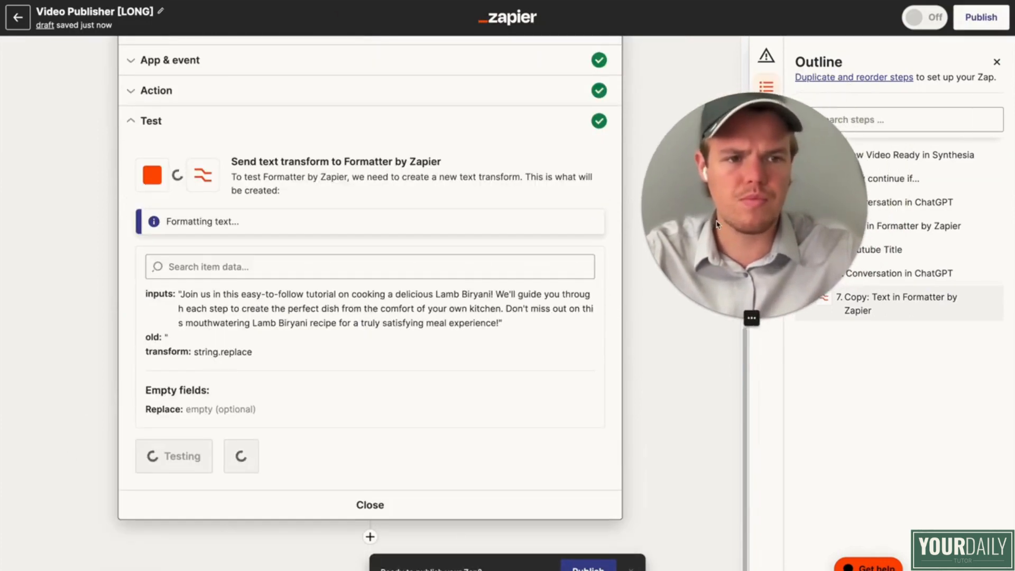
left_click(997, 62)
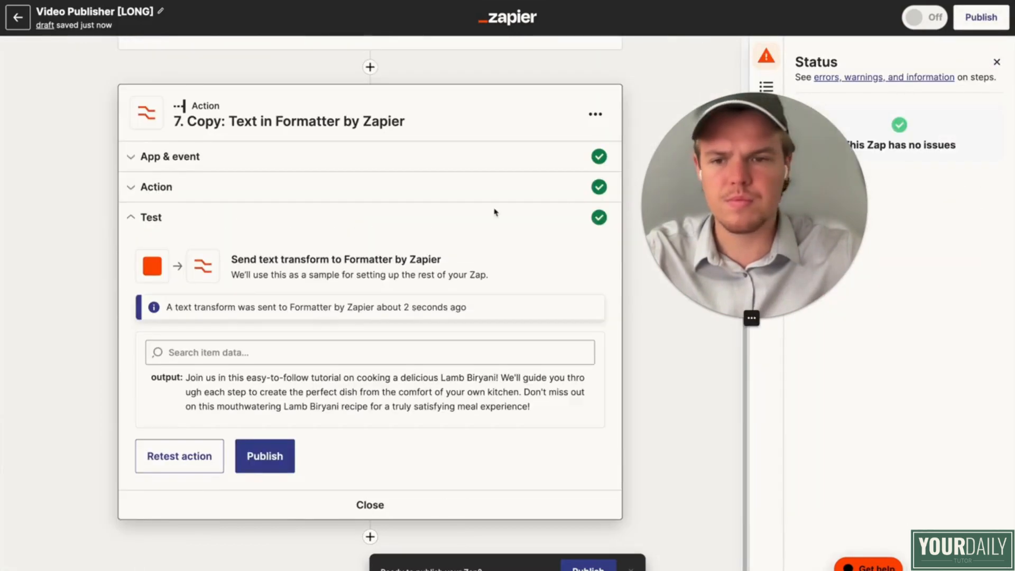
Step: Add YouTube as the Zap's eighth step, after the copied Formatter step
left_click(371, 538)
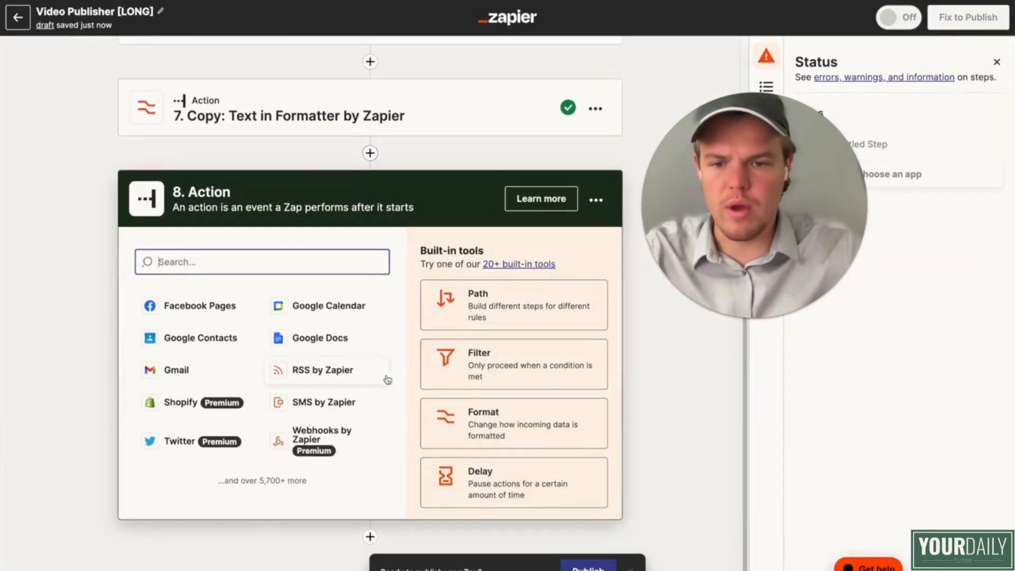
type("youtu")
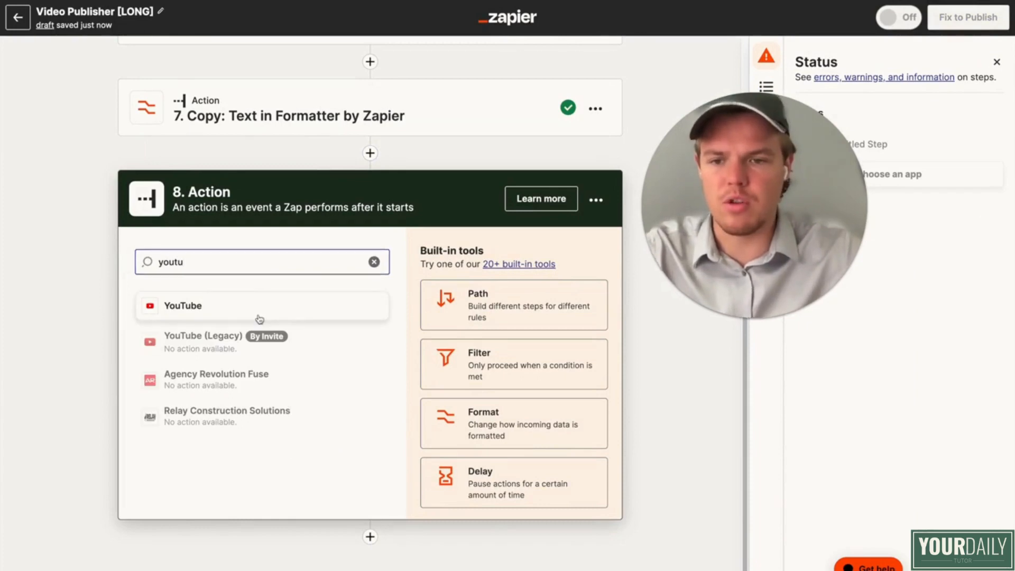
left_click(256, 316)
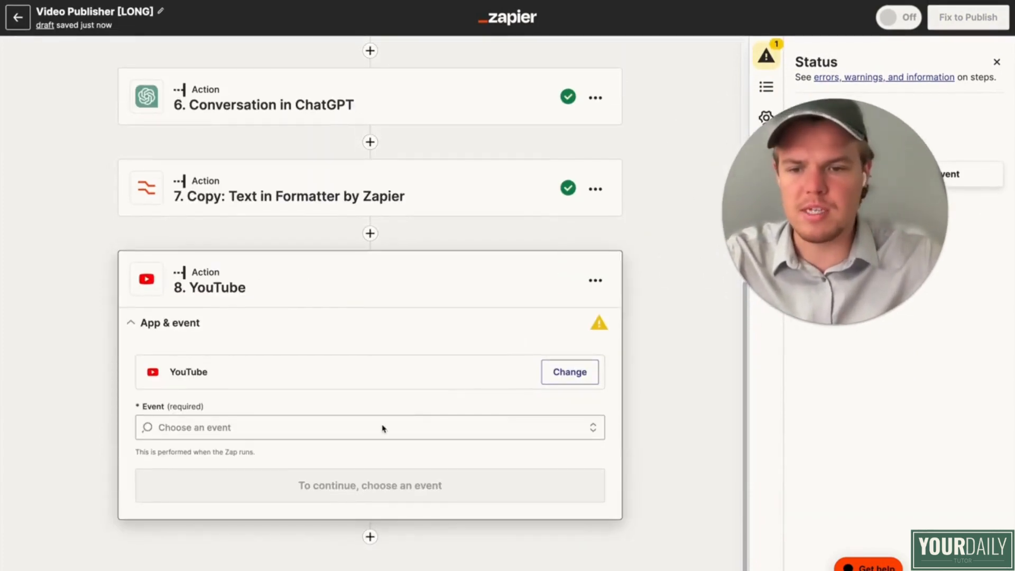
Step: Set the YouTube step's event to Upload Video, choose the English Youtube account and continue to the action fields
left_click(379, 432)
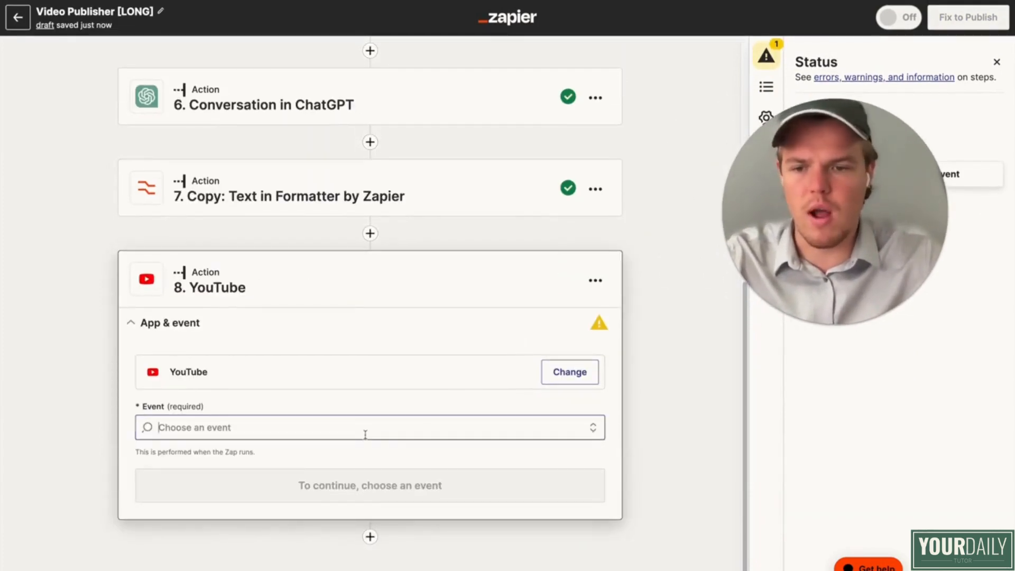
left_click(331, 482)
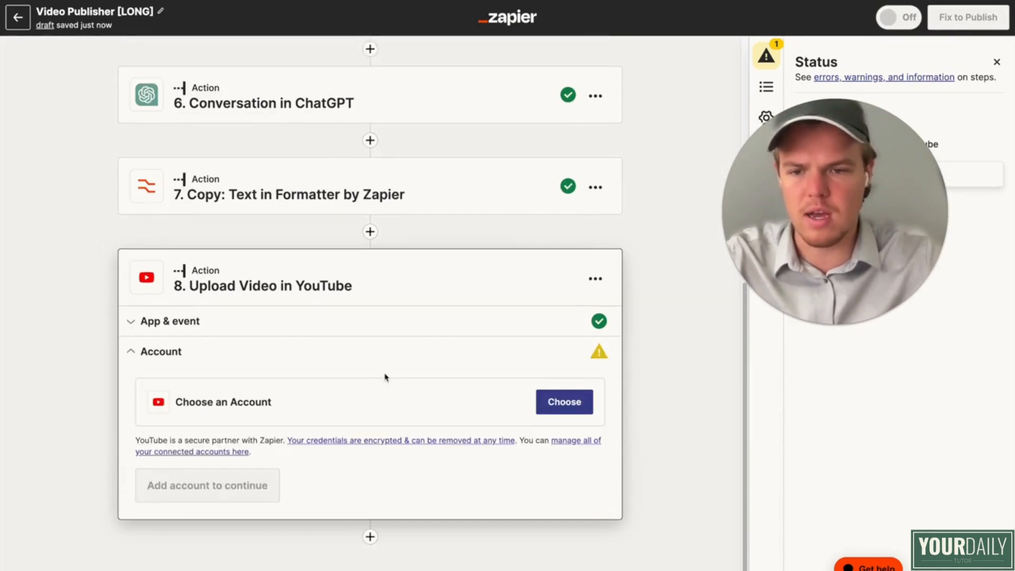
left_click(559, 400)
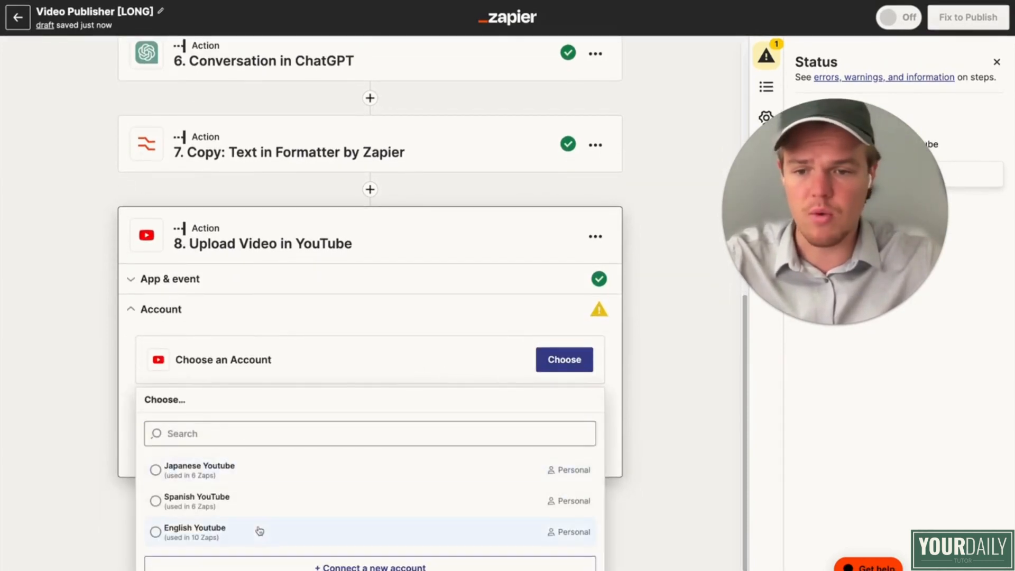
left_click(261, 530)
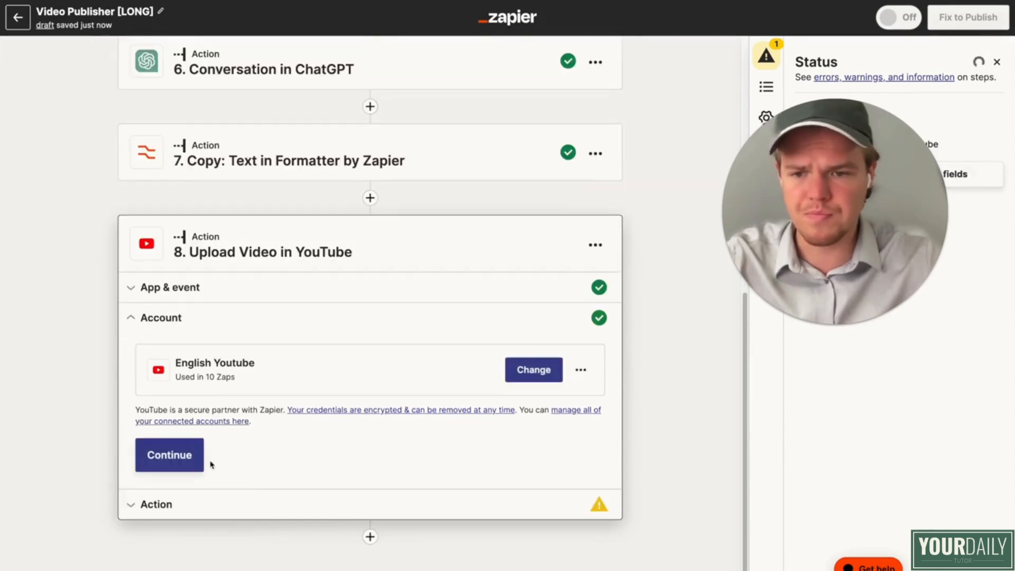
left_click(198, 457)
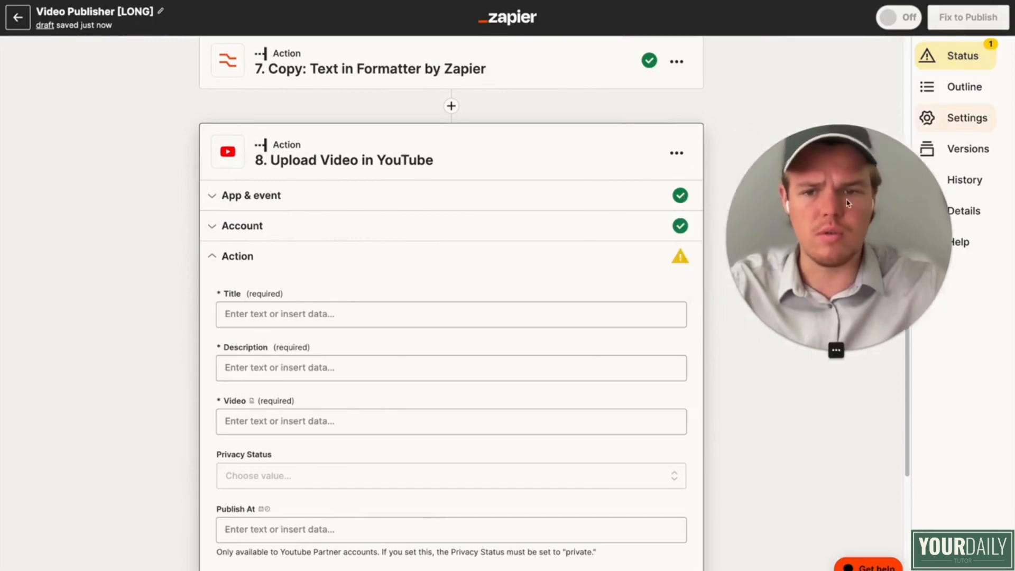
Step: Fill the upload's Title with step 4's Output followed by "| Webcafe Cooking"
scroll(518, 168, "down", 4)
left_click(488, 111)
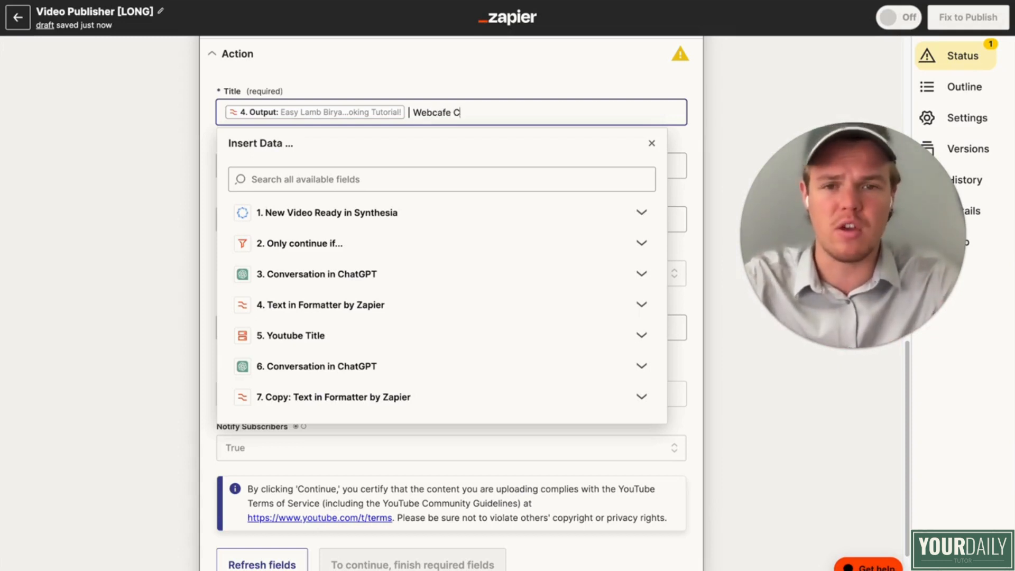
type("ing")
left_click(153, 174)
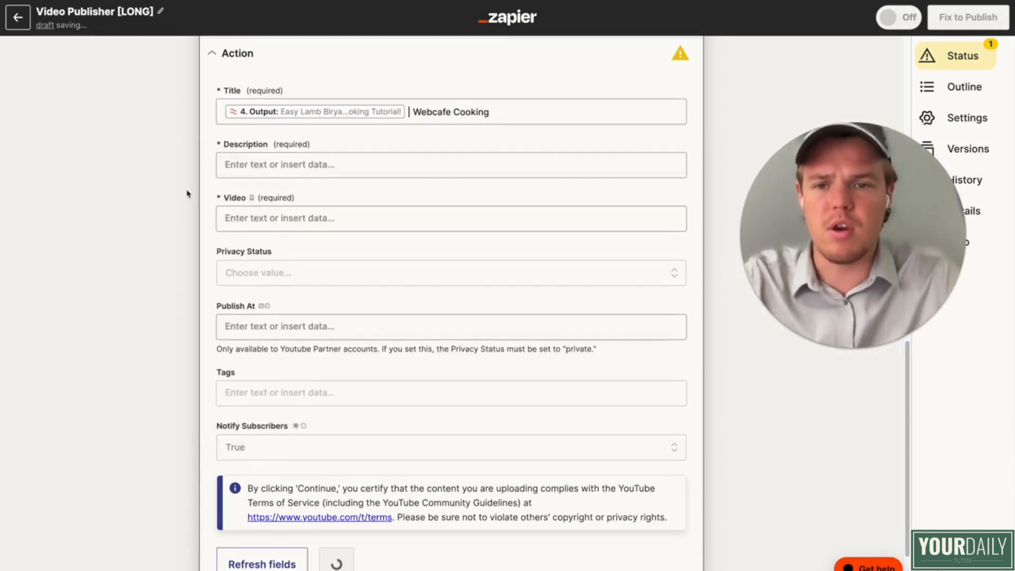
Step: Insert step 7's Output into the upload's Description and add a line break after it
left_click(295, 173)
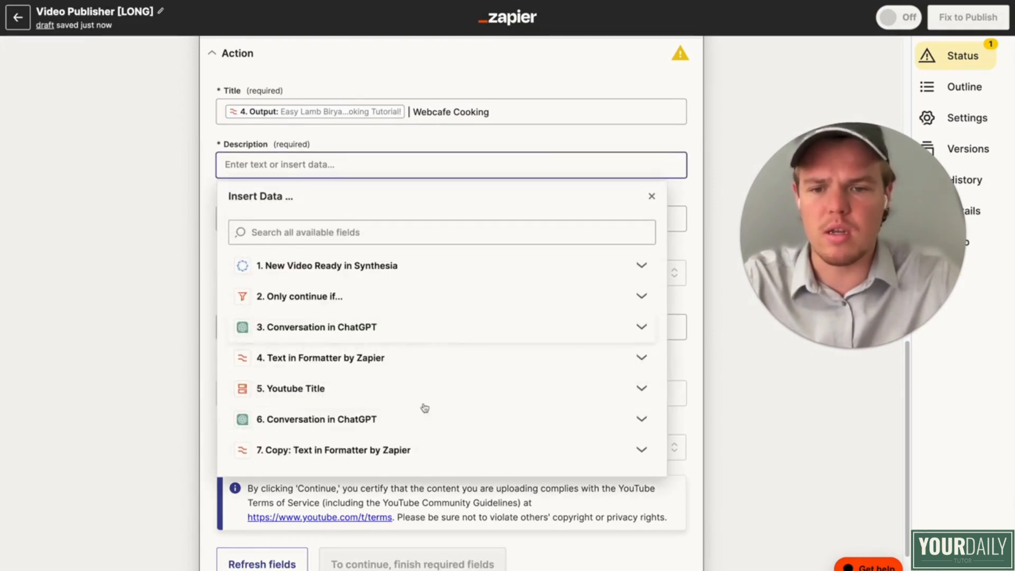
left_click(414, 445)
scroll(424, 449, "down", 2)
left_click(429, 424)
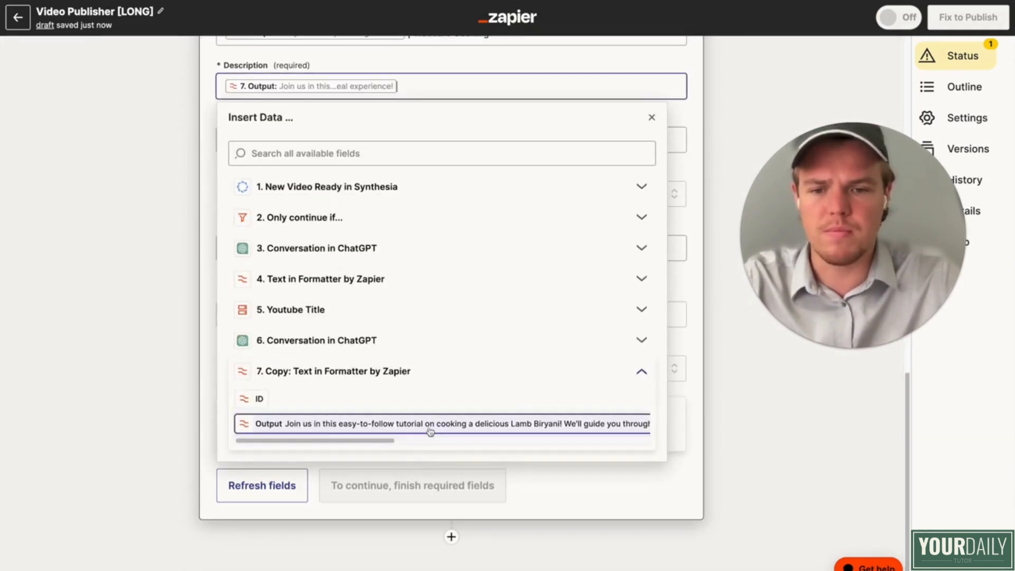
scroll(195, 364, "up", 3)
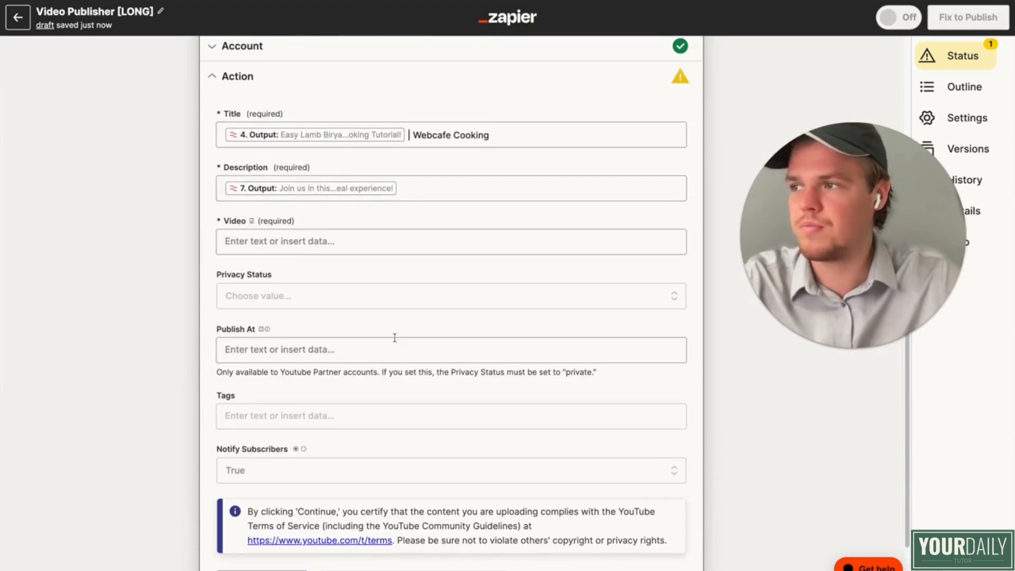
left_click(426, 196)
key("Return")
key("Return")
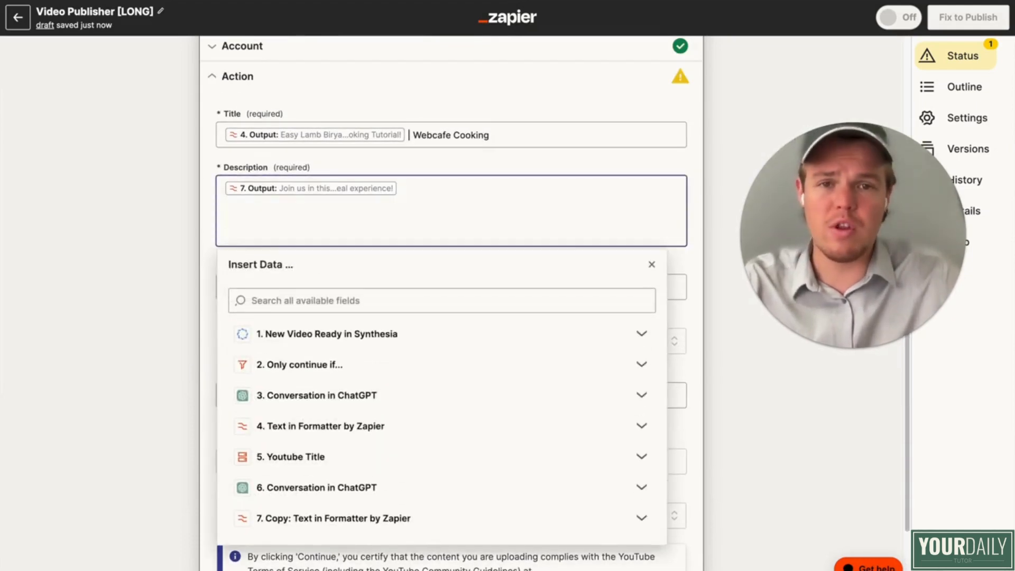
key("BackSpace")
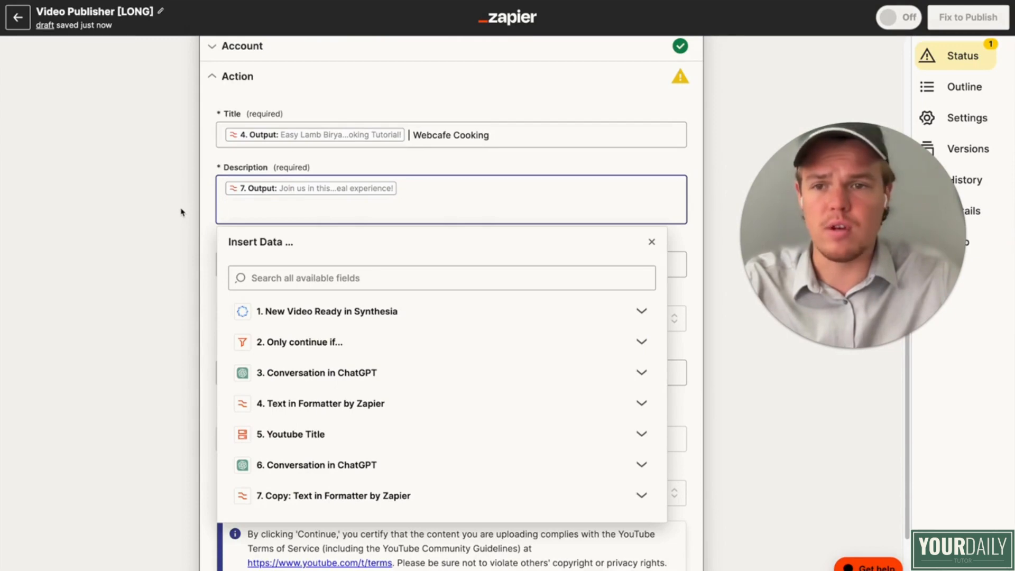
Step: Add Storage by Zapier with the Get Value event as step 8, between the copied Formatter step and the YouTube upload
scroll(183, 213, "up", 15)
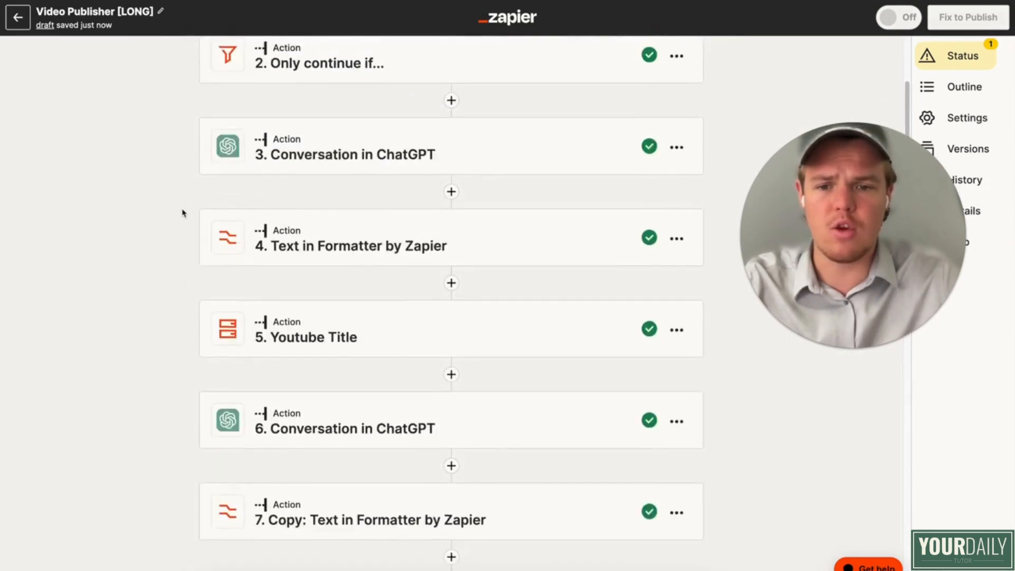
scroll(183, 213, "down", 10)
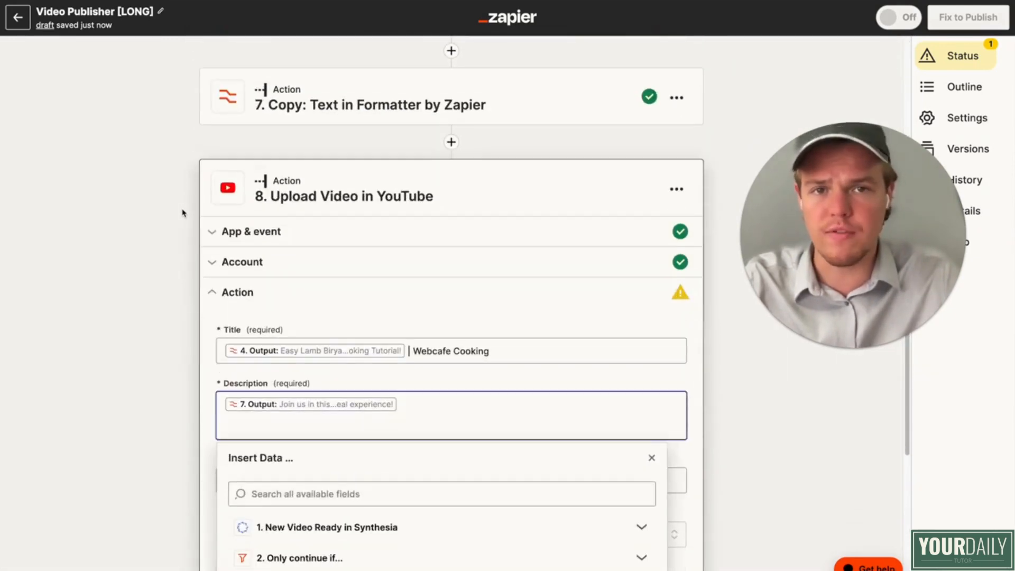
scroll(182, 213, "up", 5)
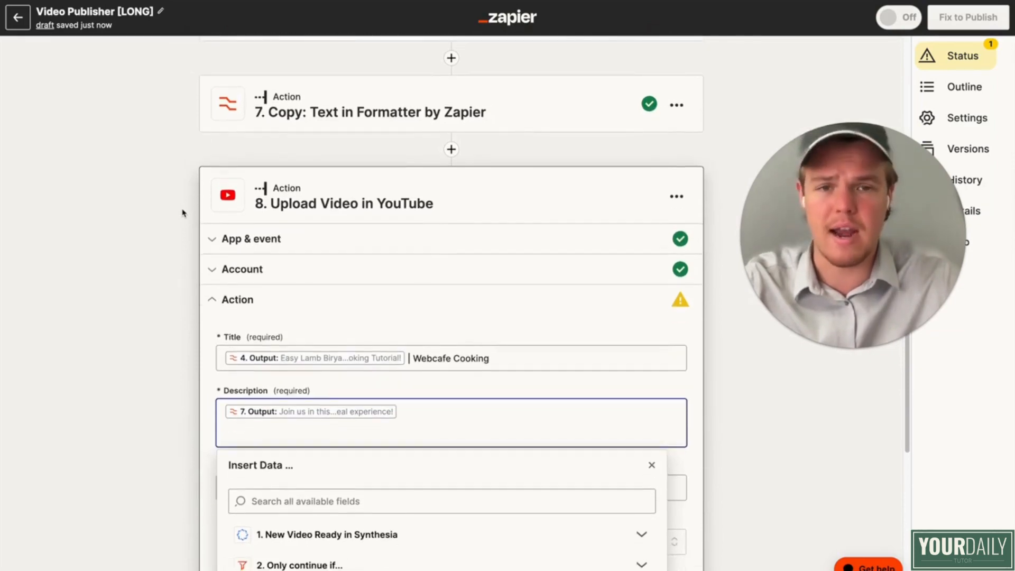
left_click(451, 345)
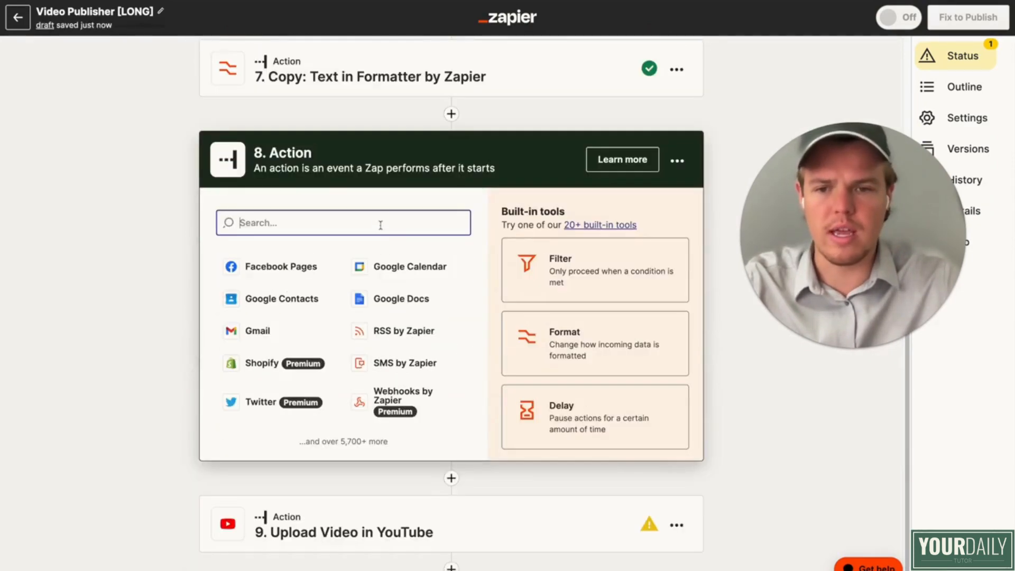
type("stor")
left_click(309, 275)
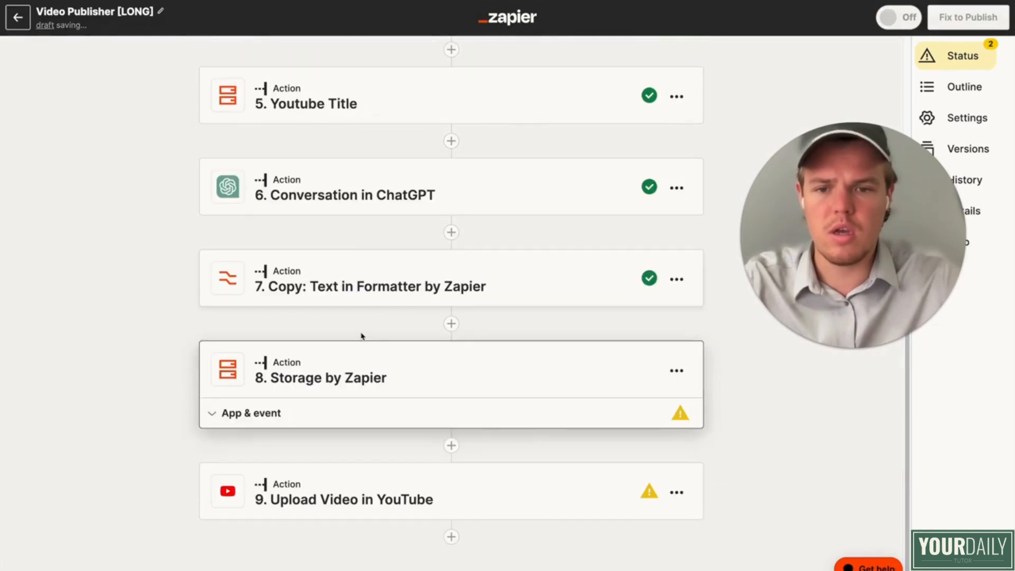
left_click(376, 334)
scroll(365, 418, "down", 8)
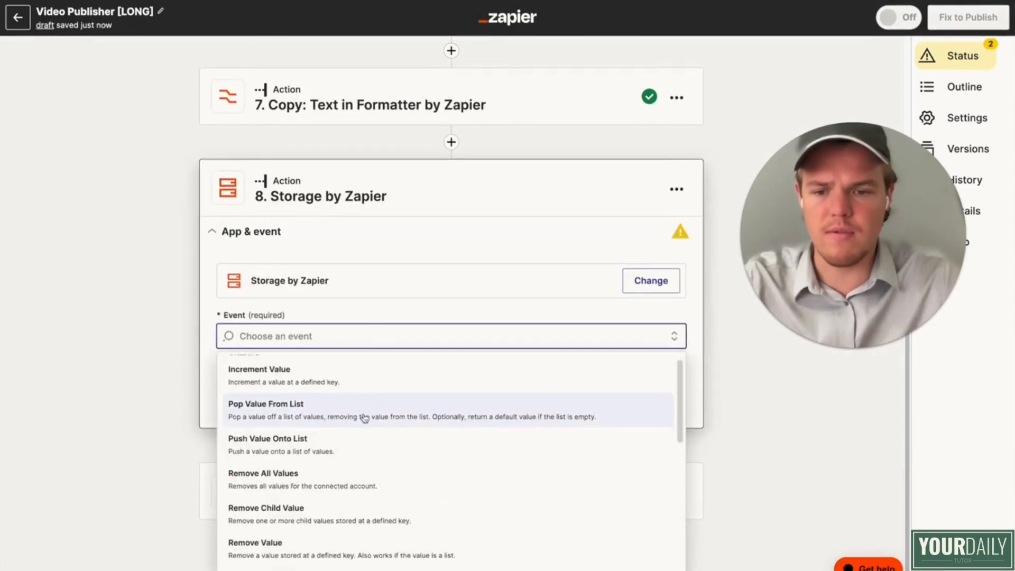
scroll(365, 418, "down", 3)
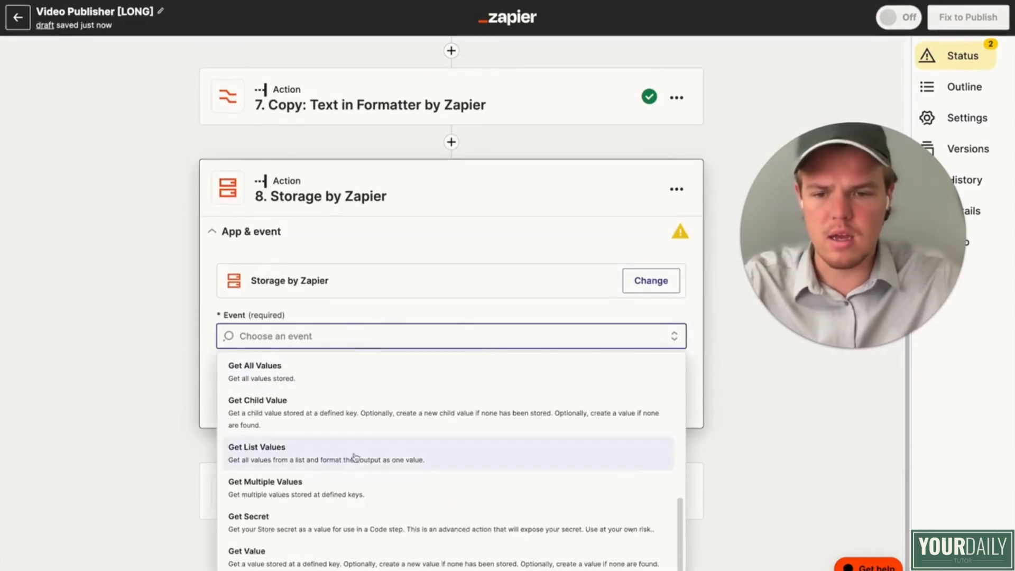
left_click(317, 550)
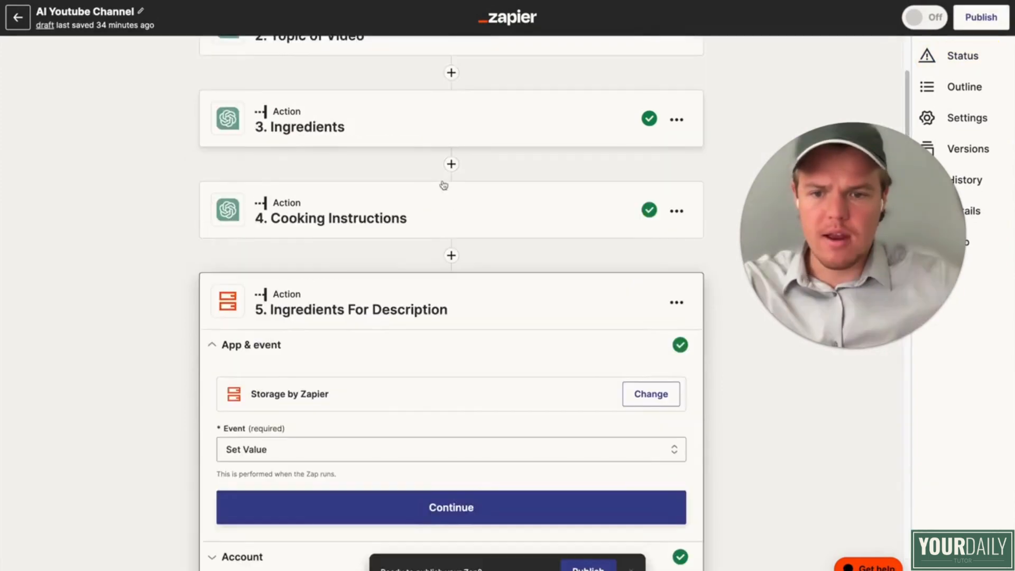
Step: In the AI Youtube Channel Zap, copy the key "ingredients" from step 5, Ingredients For Description
scroll(442, 186, "down", 2)
scroll(417, 307, "down", 5)
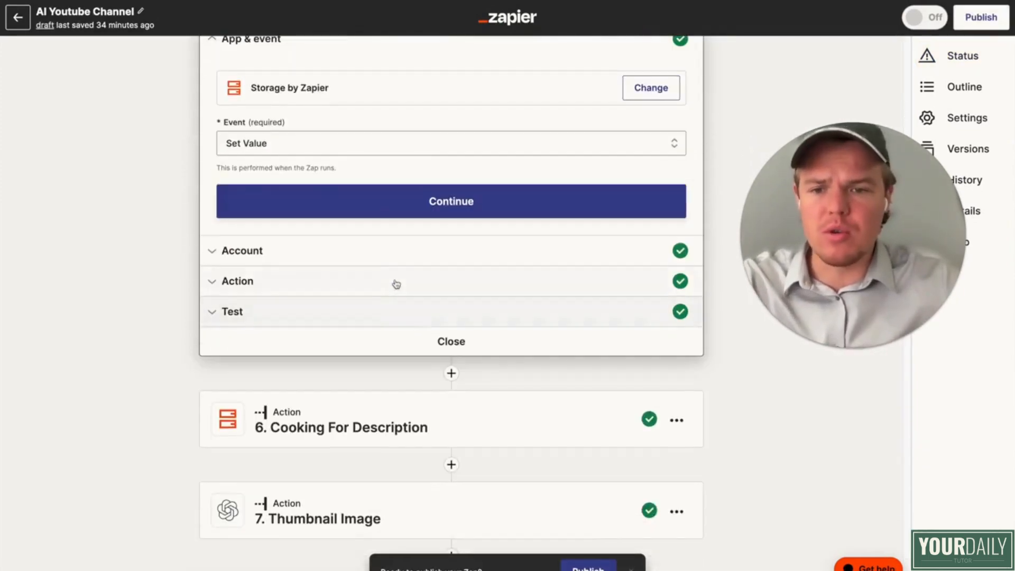
left_click(396, 283)
left_click(299, 158)
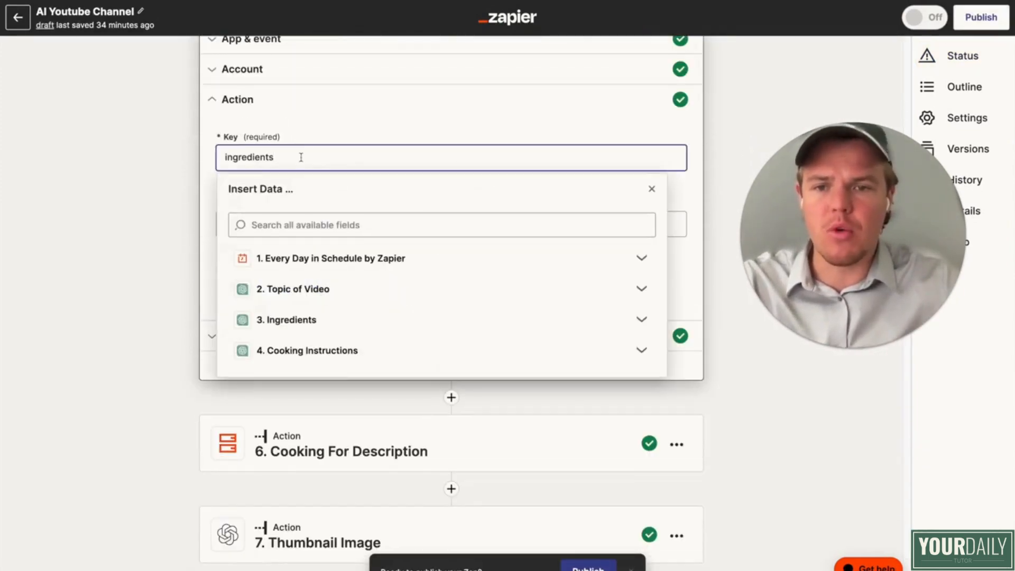
left_click_drag(271, 157, 225, 157)
key("ctrl+c")
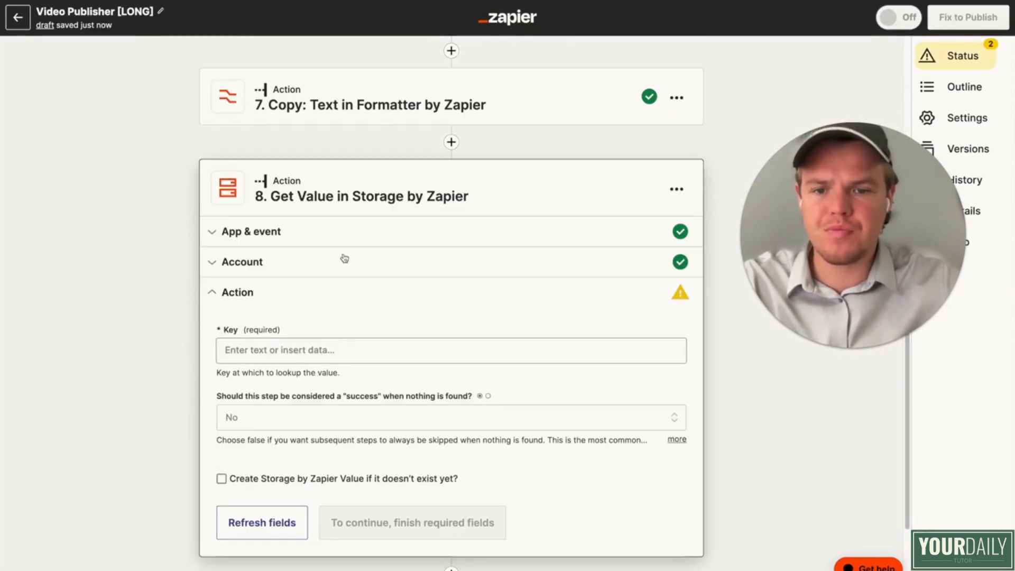
Step: Back in the Video Publisher [LONG] Zap, set step 8's storage key to "ingredients", run its test and review the returned data
left_click(326, 354)
key("ctrl+v")
left_click(170, 354)
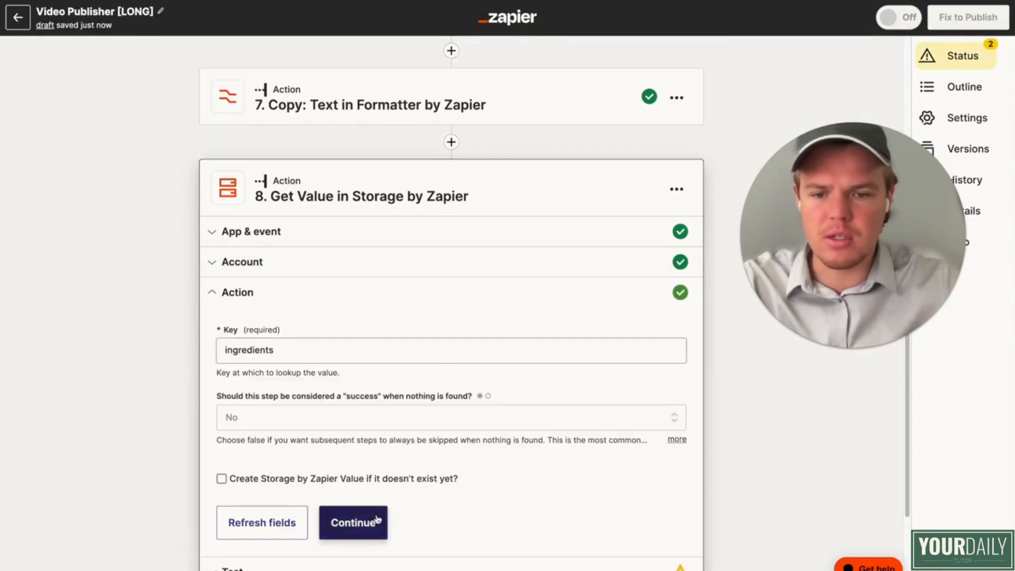
left_click(371, 521)
left_click(334, 563)
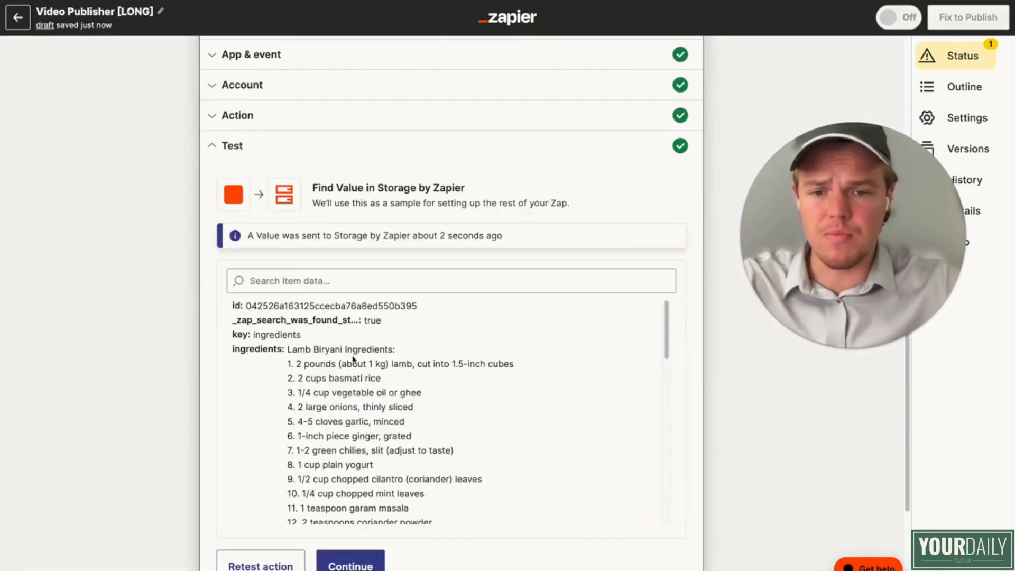
scroll(359, 229, "up", 5)
scroll(351, 213, "down", 10)
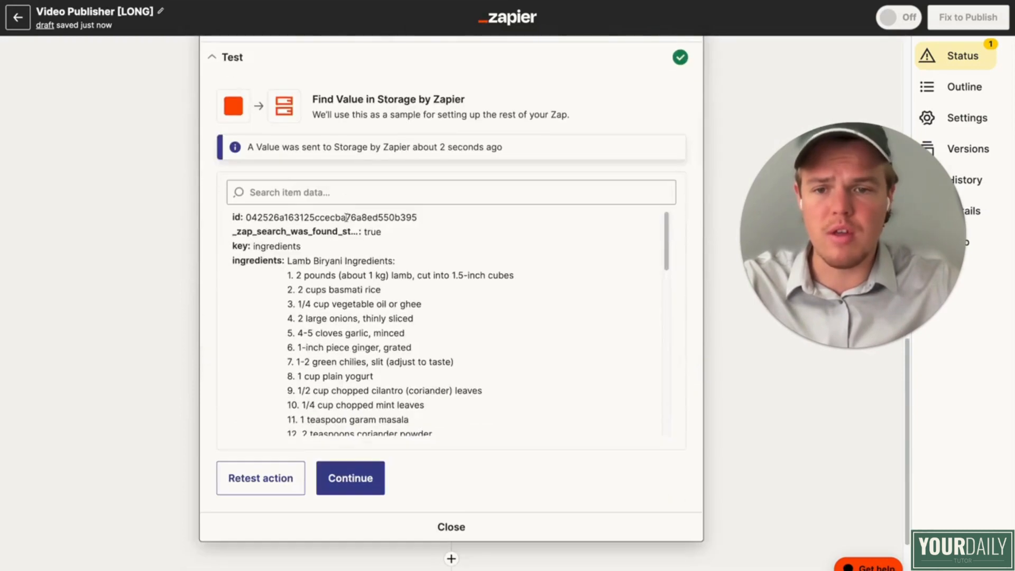
scroll(533, 459, "down", 2)
Step: Add another Storage by Zapier action as step 9, between the ingredients lookup and the YouTube upload
left_click(451, 446)
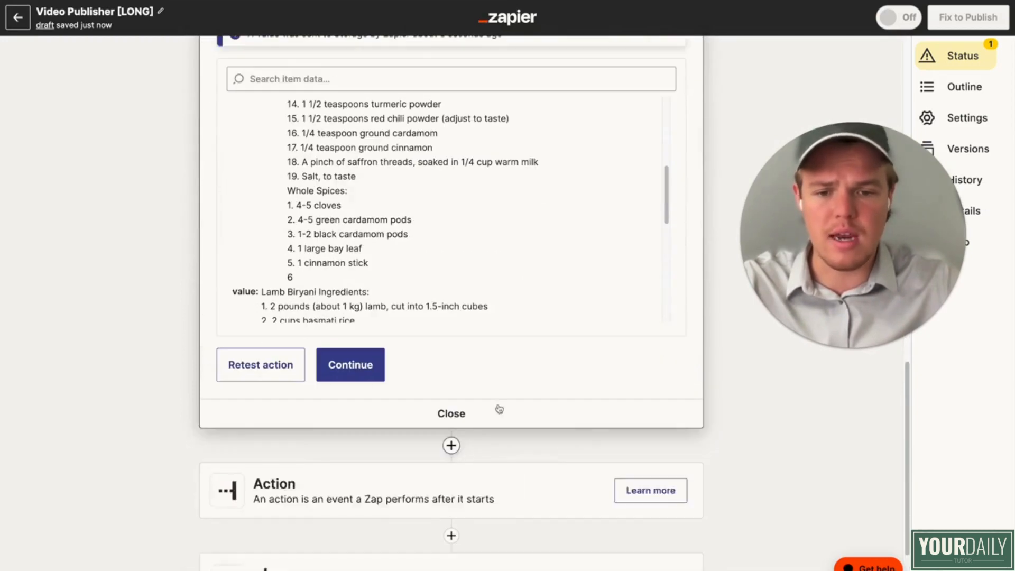
type("v")
key("BackSpace")
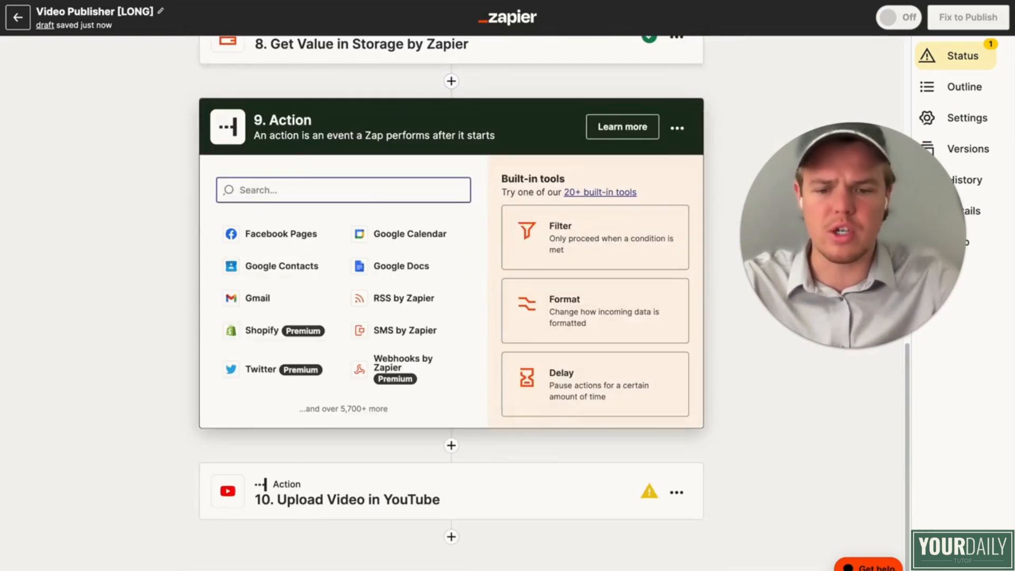
type("stor")
left_click(339, 233)
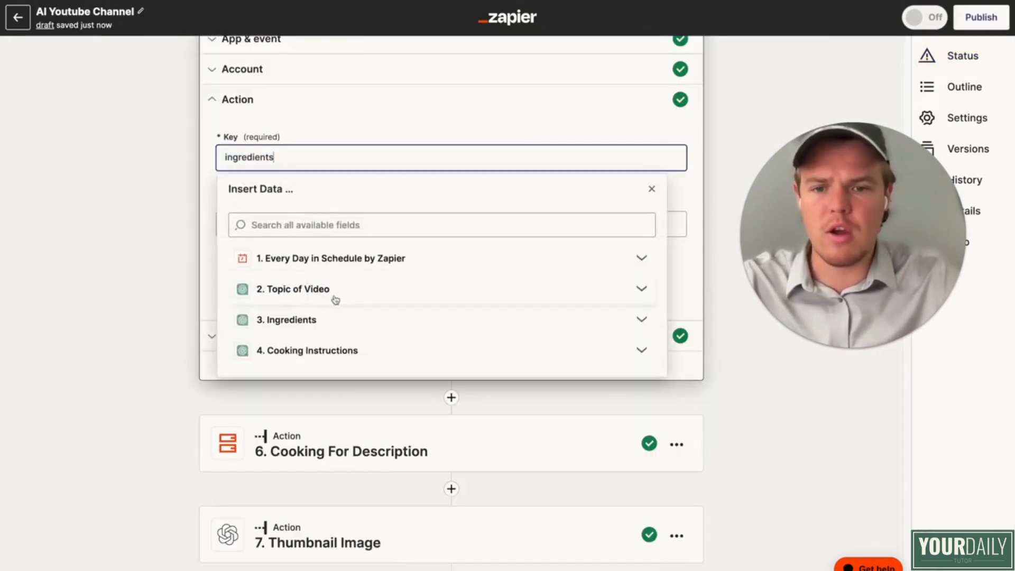
Step: In the AI Youtube Channel Zap, copy the key "instructions" from step 6, Cooking For Description
scroll(349, 291, "down", 3)
left_click(369, 287)
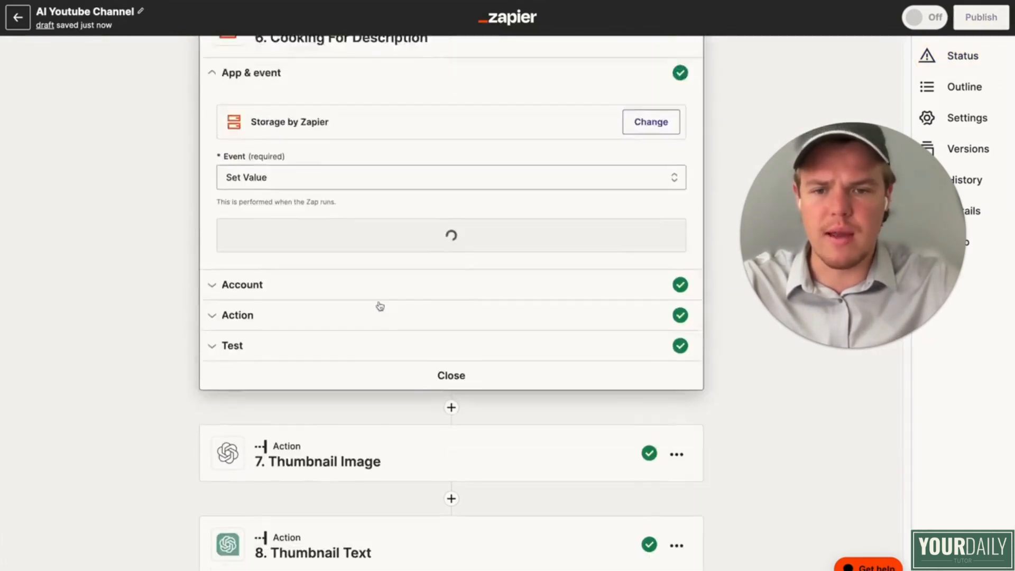
left_click(308, 410)
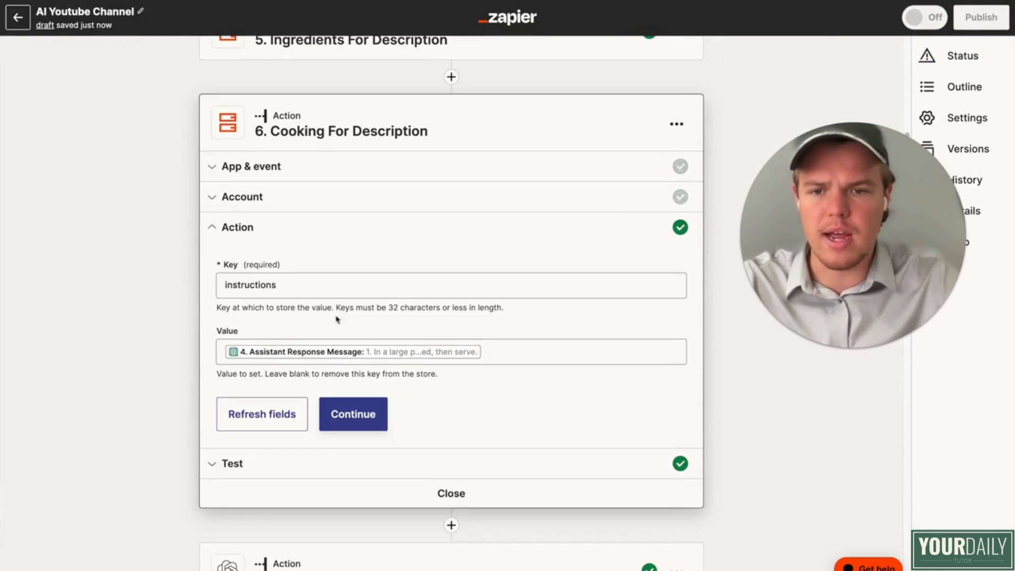
double_click(304, 286)
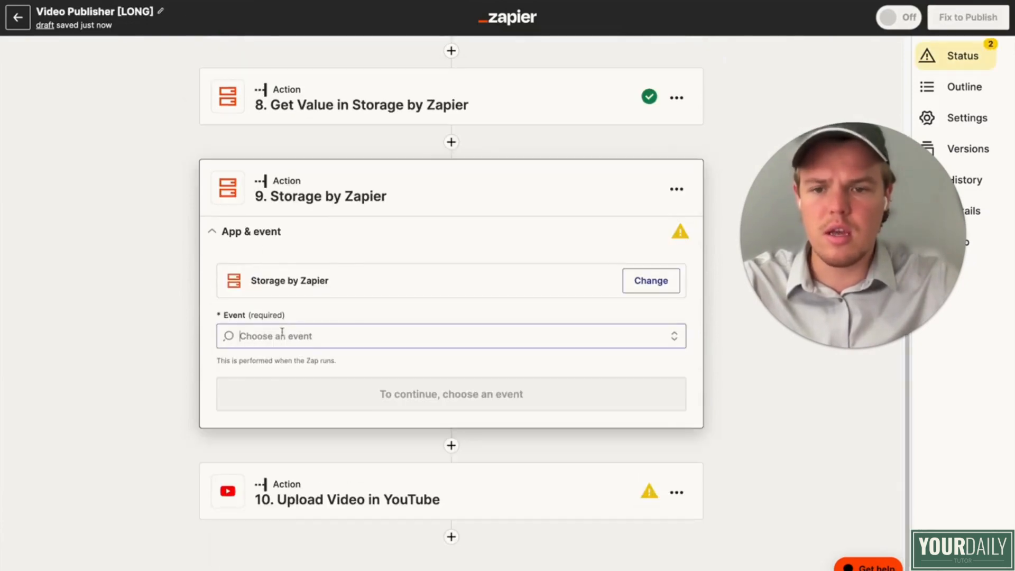
Step: Back in the Video Publisher [LONG] Zap, set step 9's event to Get Value and its key to "instructions"
left_click(340, 334)
scroll(335, 481, "down", 5)
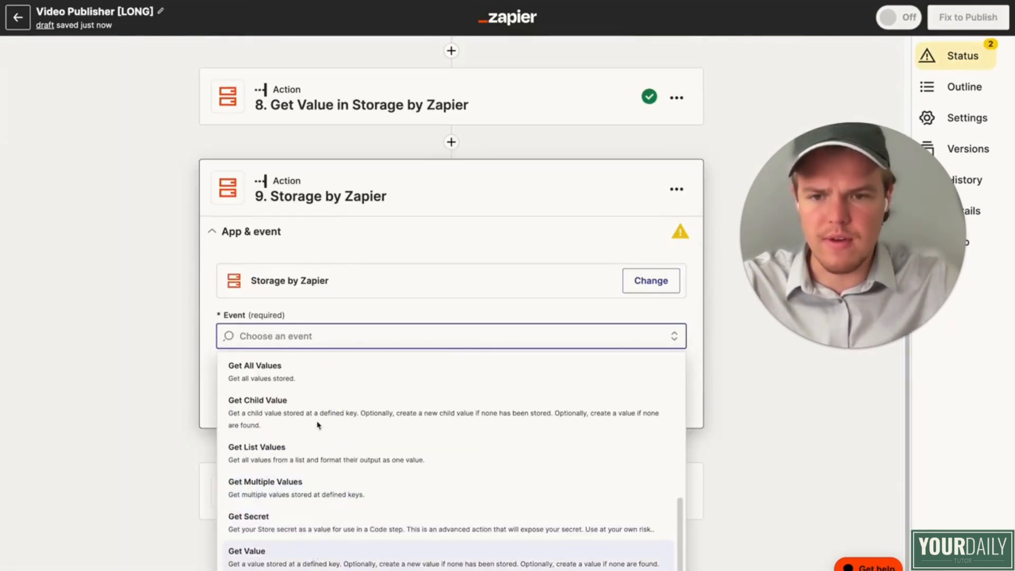
left_click(317, 553)
left_click(270, 396)
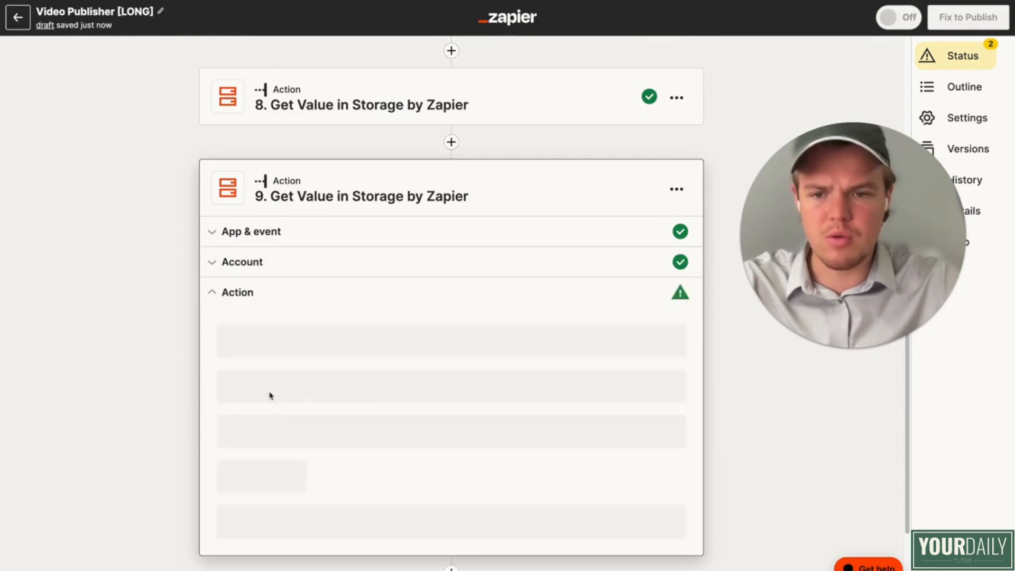
left_click(325, 223)
type("instructions")
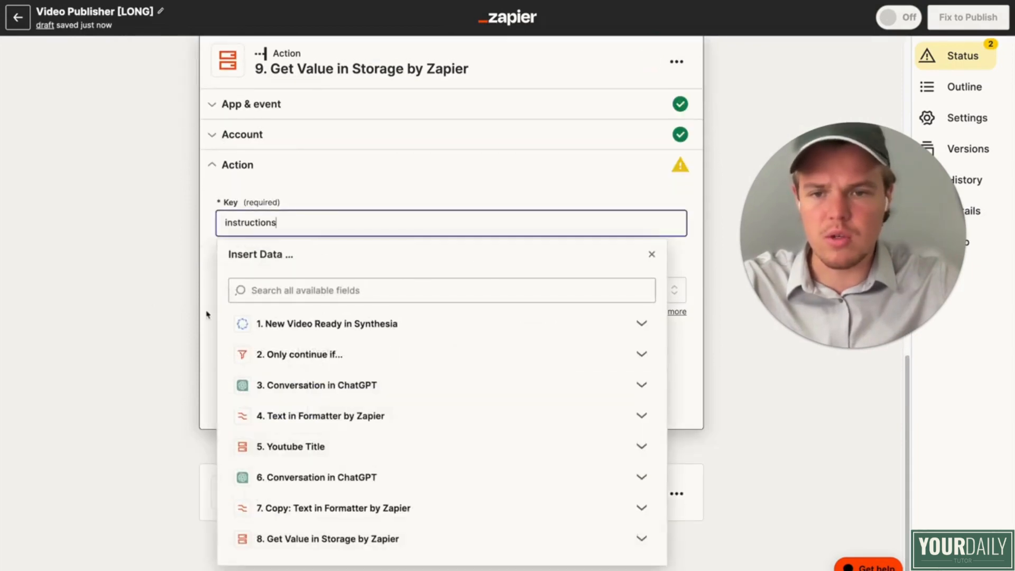
Step: Continue past step 9's "instructions" key setup and run the storage lookup's test
left_click(351, 394)
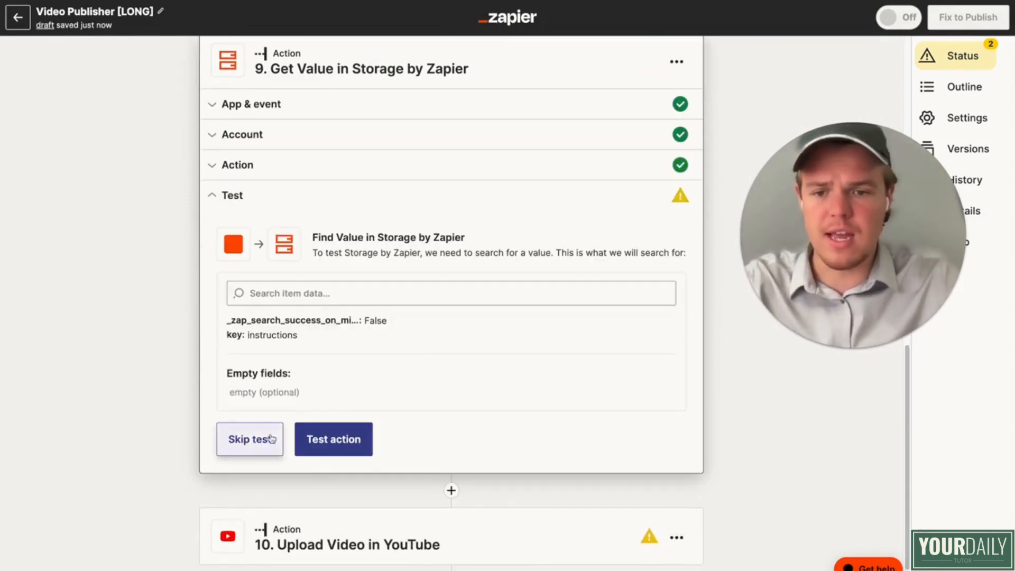
left_click(312, 437)
scroll(182, 378, "down", 2)
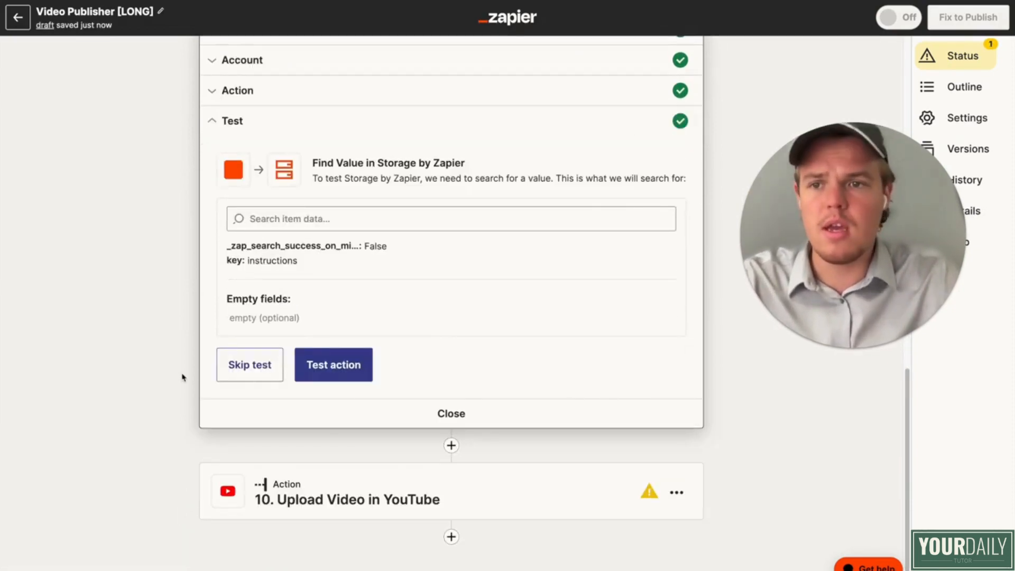
Step: In step 10's YouTube upload description, add the heading "Ingriedients:" followed by step 8's Ingredients value beneath the generated text
scroll(183, 377, "down", 3)
left_click(346, 493)
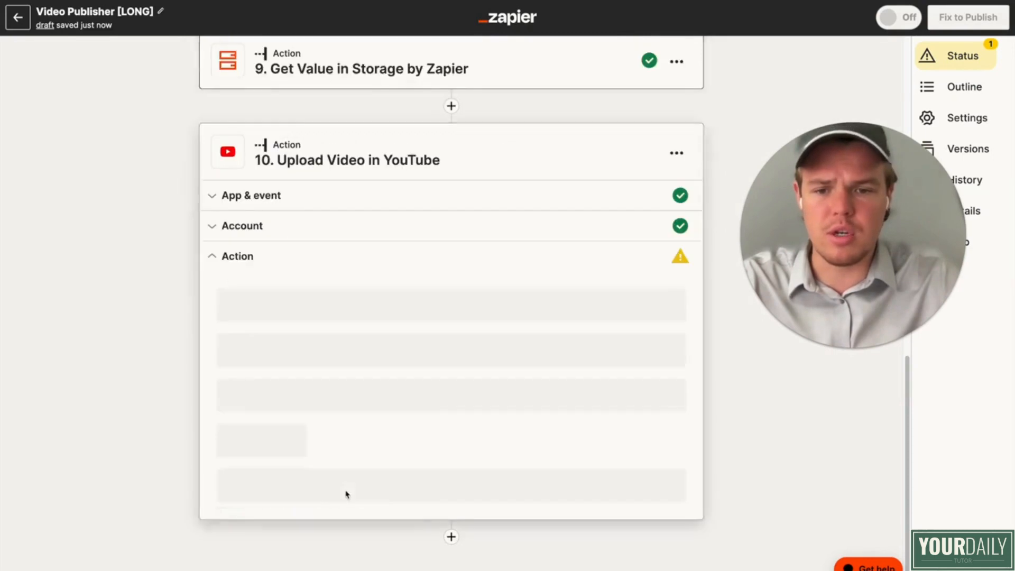
scroll(385, 411, "down", 3)
scroll(363, 296, "up", 2)
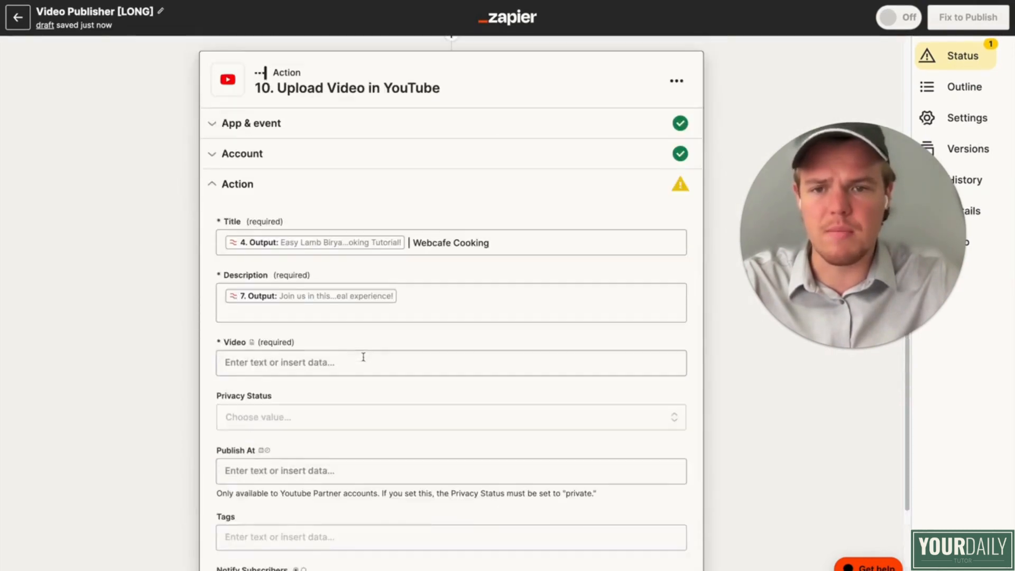
left_click(436, 308)
key("Return")
key("Return")
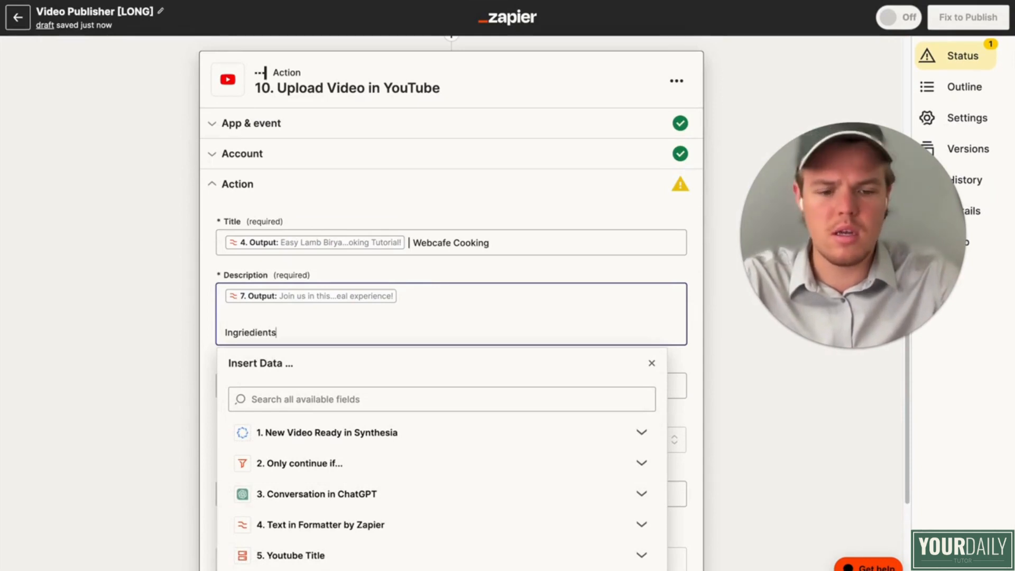
type("Ingriedients:")
key("Return")
scroll(494, 338, "down", 5)
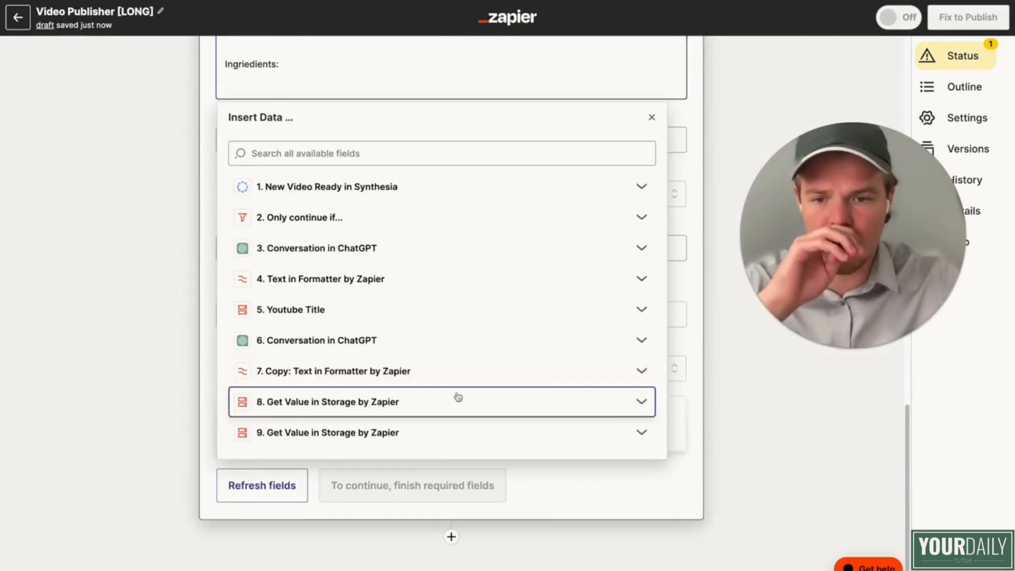
left_click(454, 401)
scroll(452, 425, "down", 1)
left_click(453, 520)
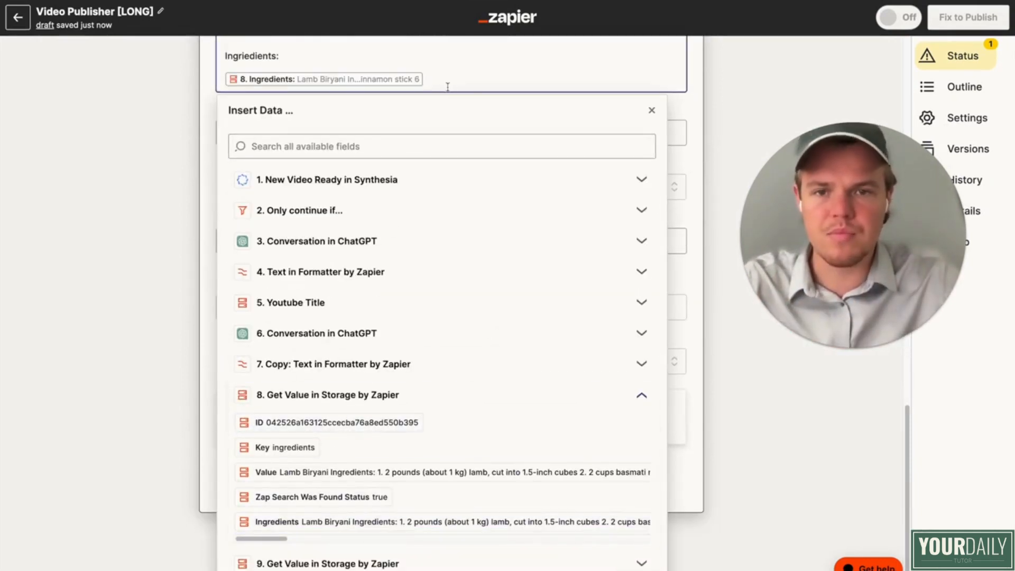
Step: Below the ingredients in the description, add the heading "Cooking Instruction:" followed by step 9's Instructions value
type("D")
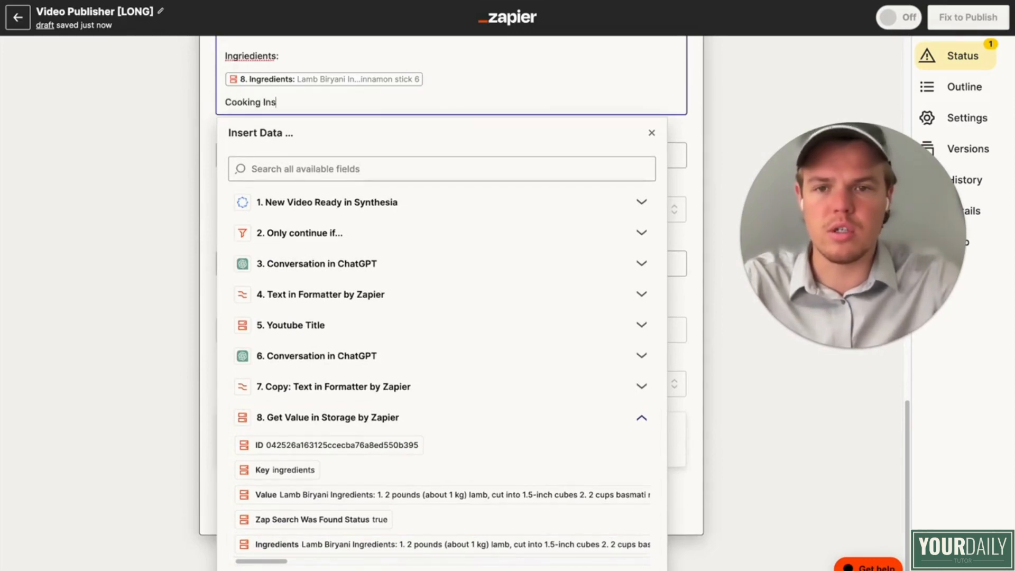
type("ooking Instruction:")
key("Return")
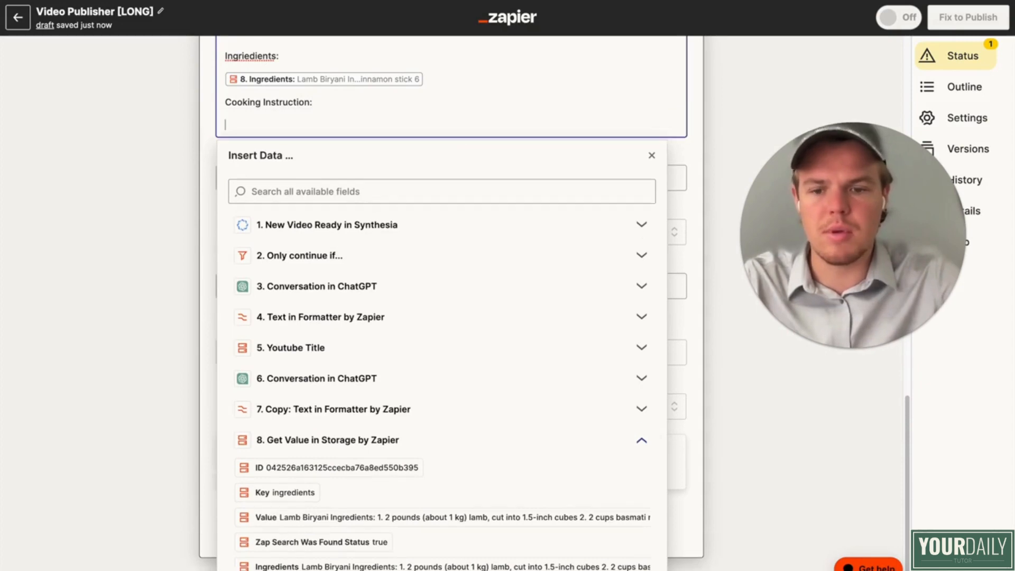
left_click(361, 439)
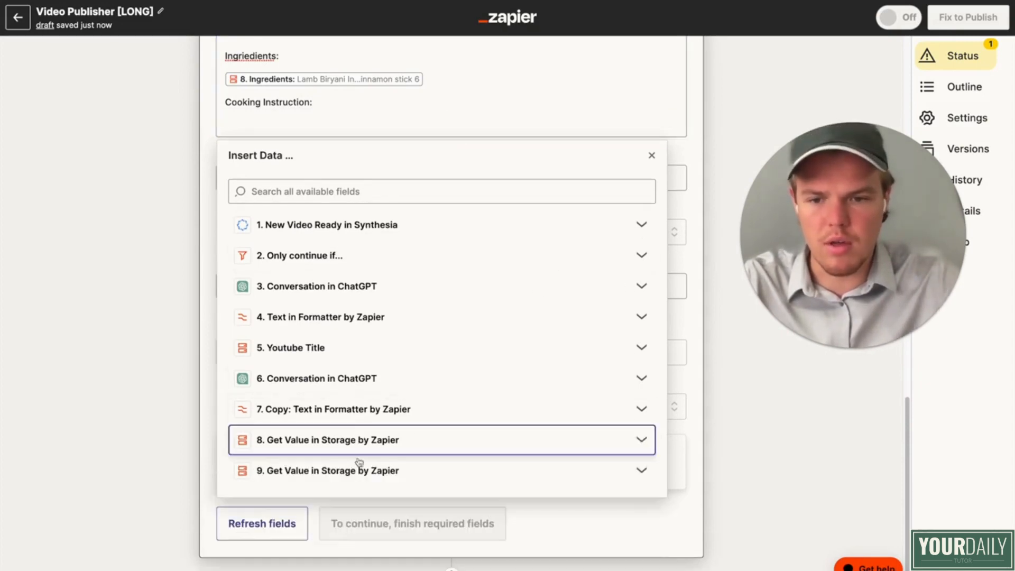
left_click(354, 474)
scroll(362, 518, "down", 1)
left_click(368, 551)
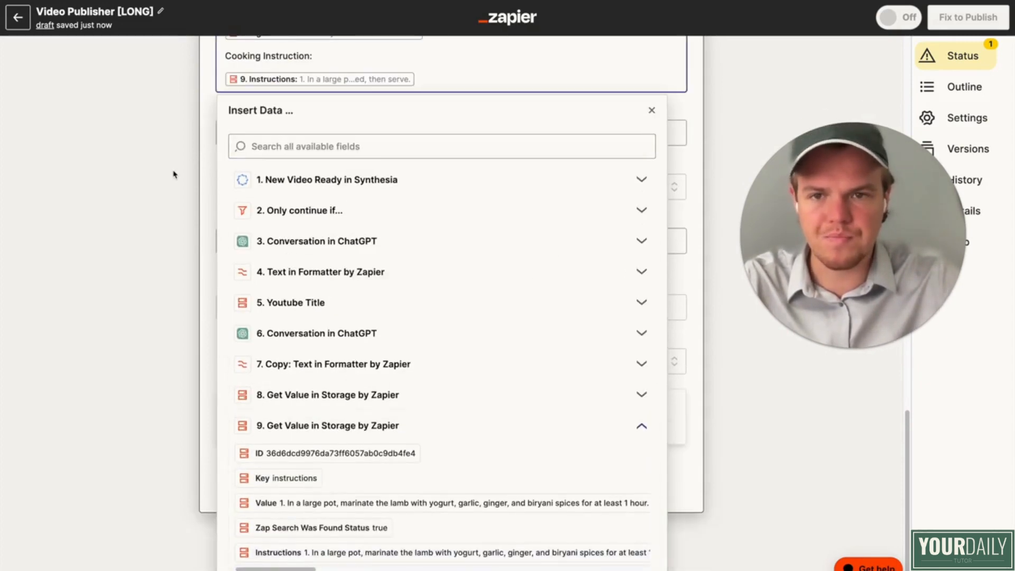
Step: Correct the misspelled heading to "Ingredients:" and add blank lines at the end of the description
scroll(277, 141, "up", 2)
right_click(257, 114)
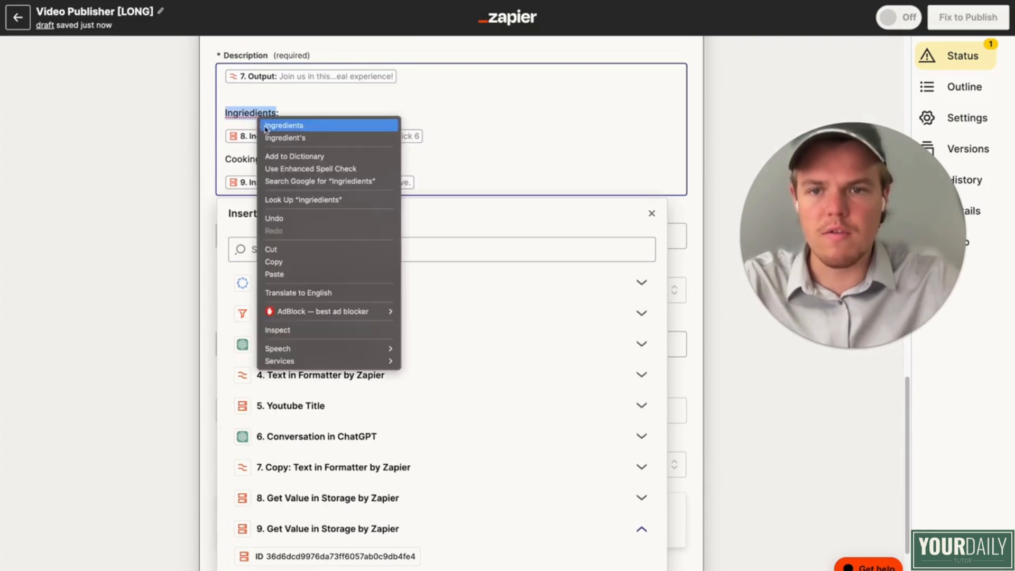
left_click(323, 125)
key("Return")
key("Return")
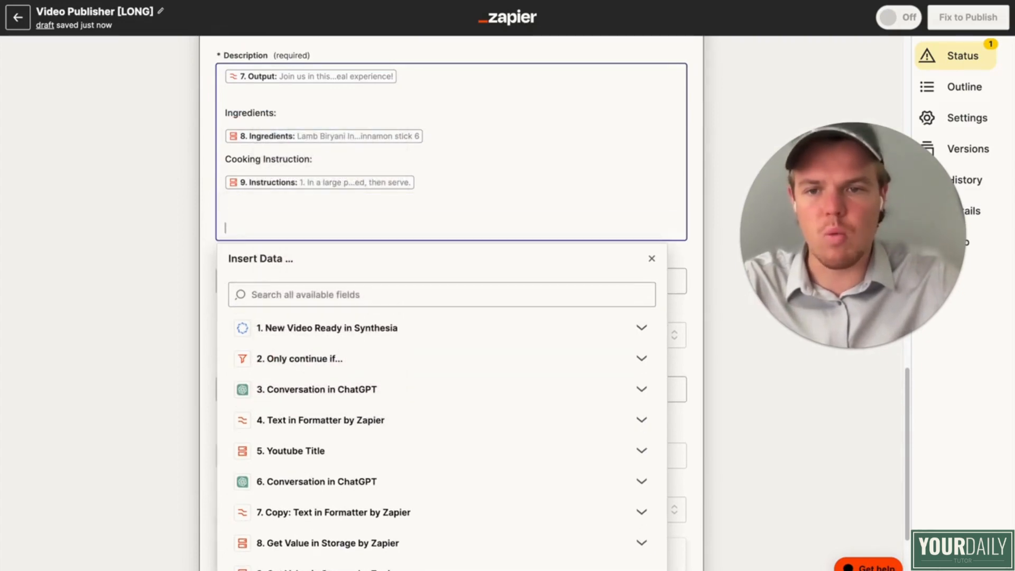
left_click(132, 286)
Step: Insert a ChatGPT action between step 9 and the YouTube upload, using the Conversation event and the connected ChatGPT account
scroll(139, 283, "up", 8)
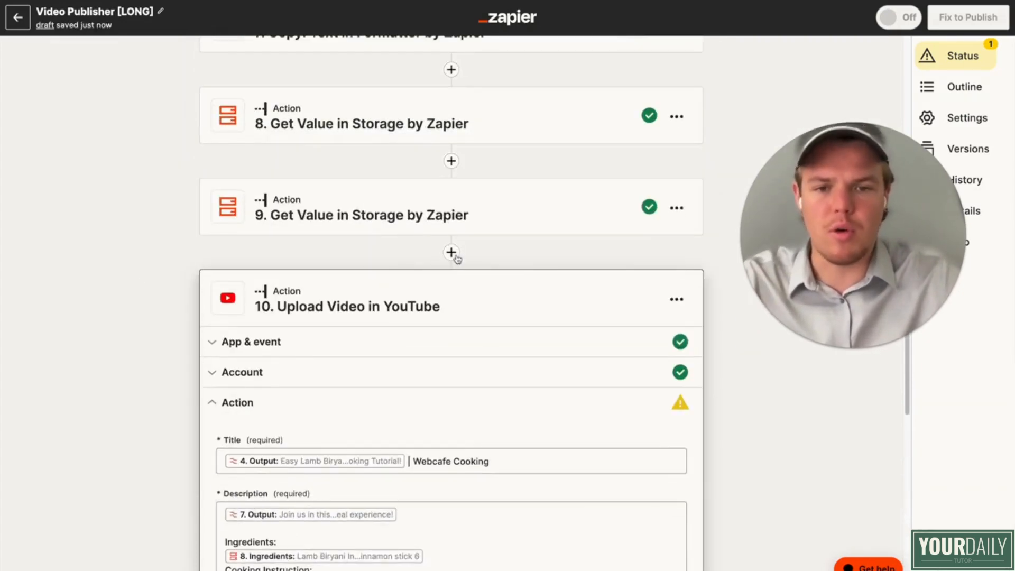
left_click(452, 253)
type("ch")
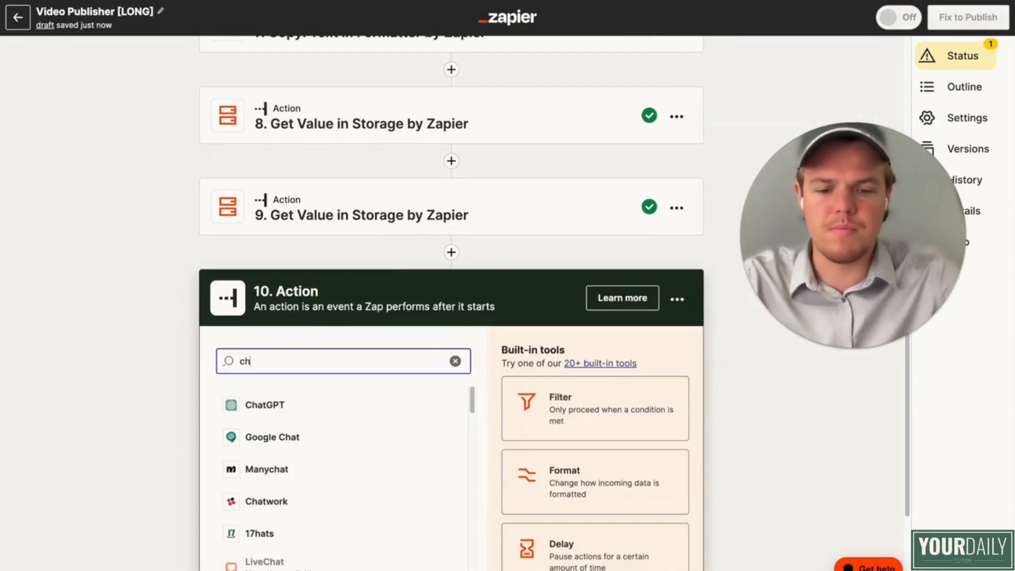
type("a")
left_click(331, 437)
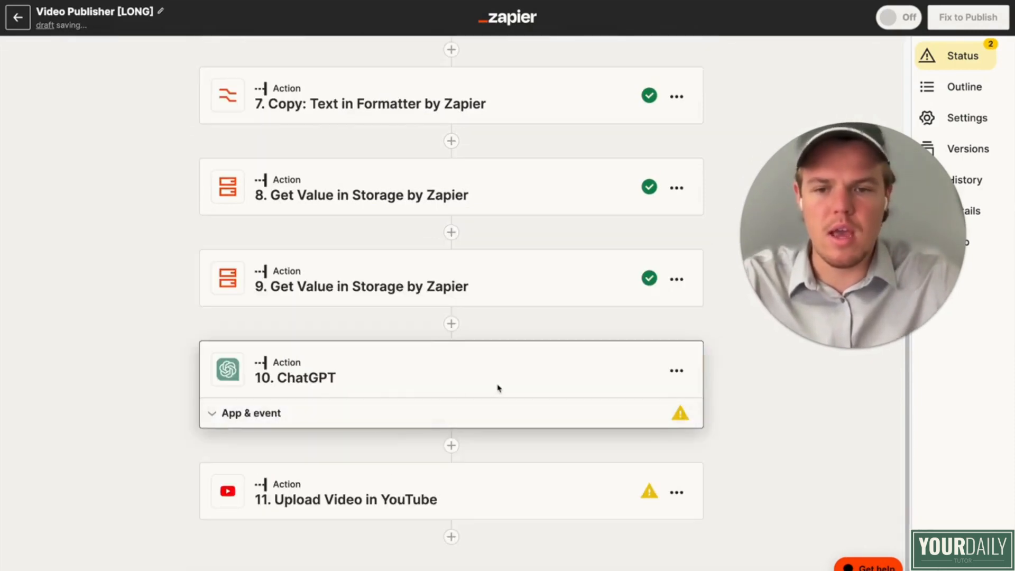
left_click(399, 446)
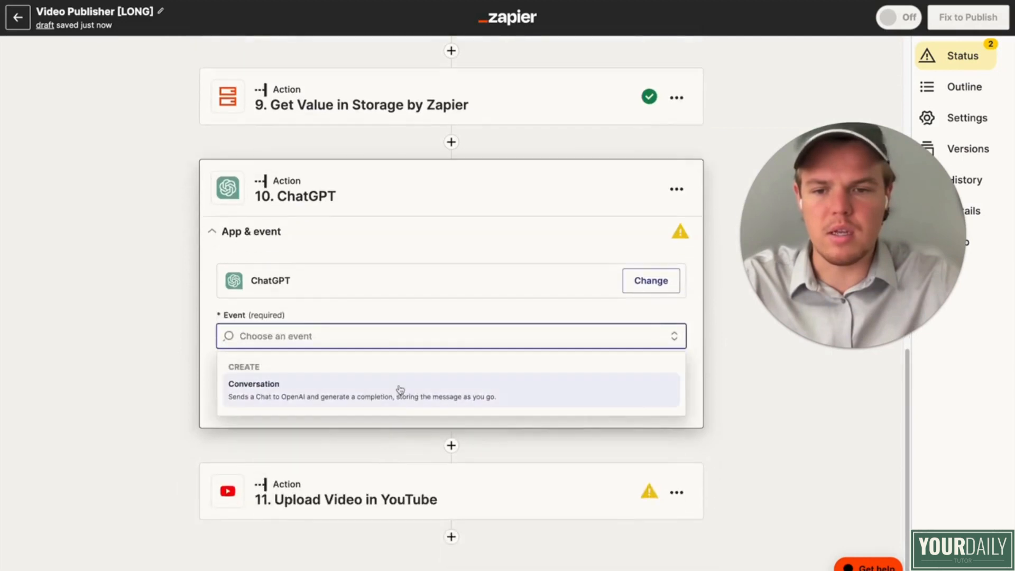
left_click(398, 391)
left_click(404, 404)
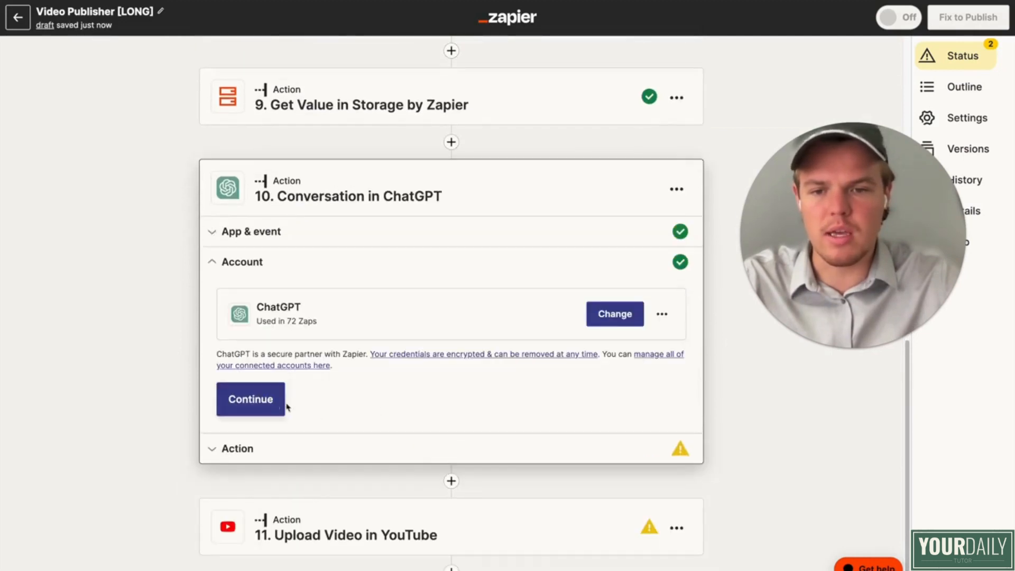
left_click(288, 407)
Step: Begin step 10's User Message with "Based on this youtube title:" followed by step 4's Output in parentheses
scroll(364, 286, "down", 3)
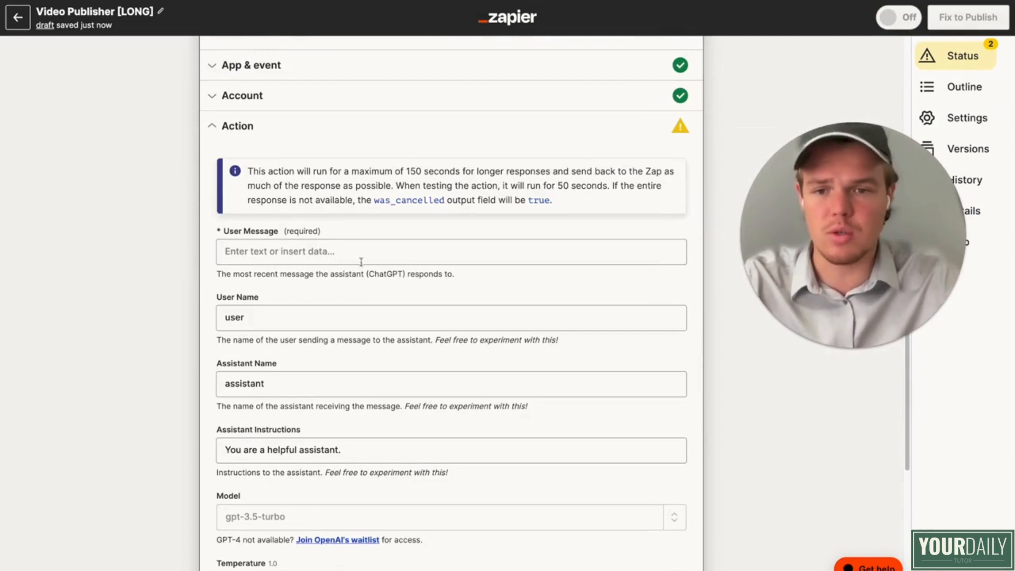
left_click(362, 261)
type("Based on this youtube title: (")
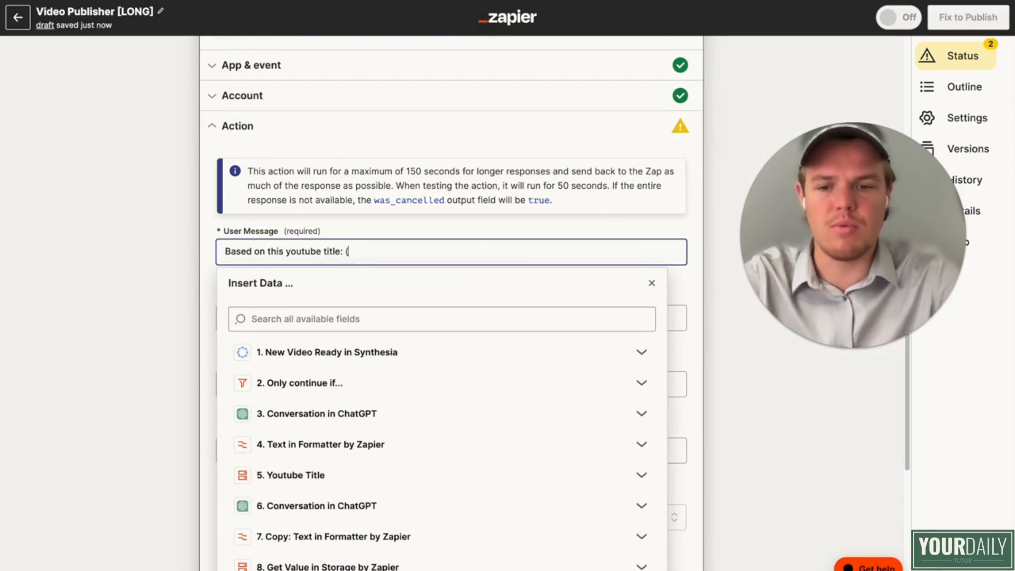
scroll(401, 448, "down", 1)
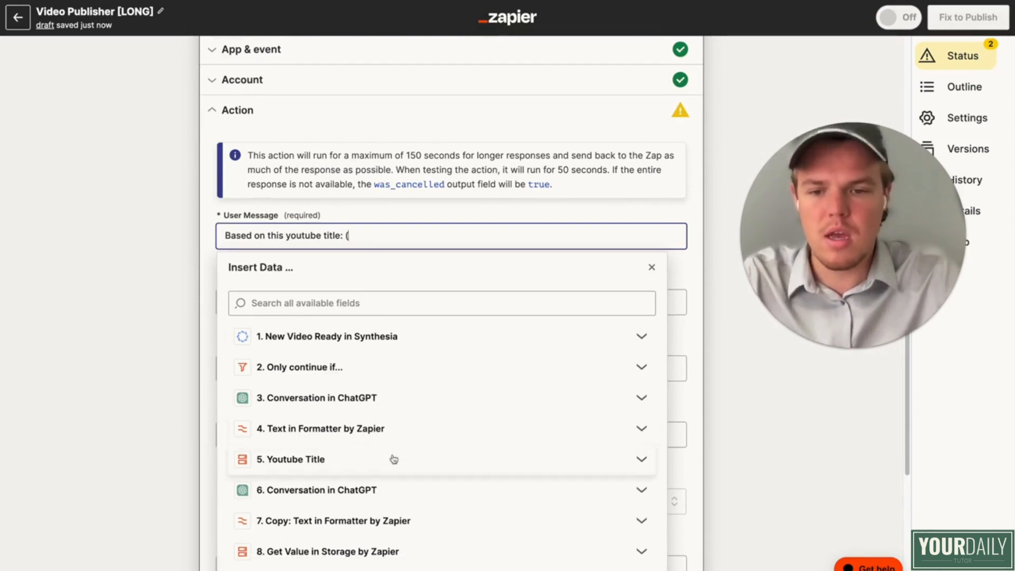
left_click(405, 433)
left_click(392, 479)
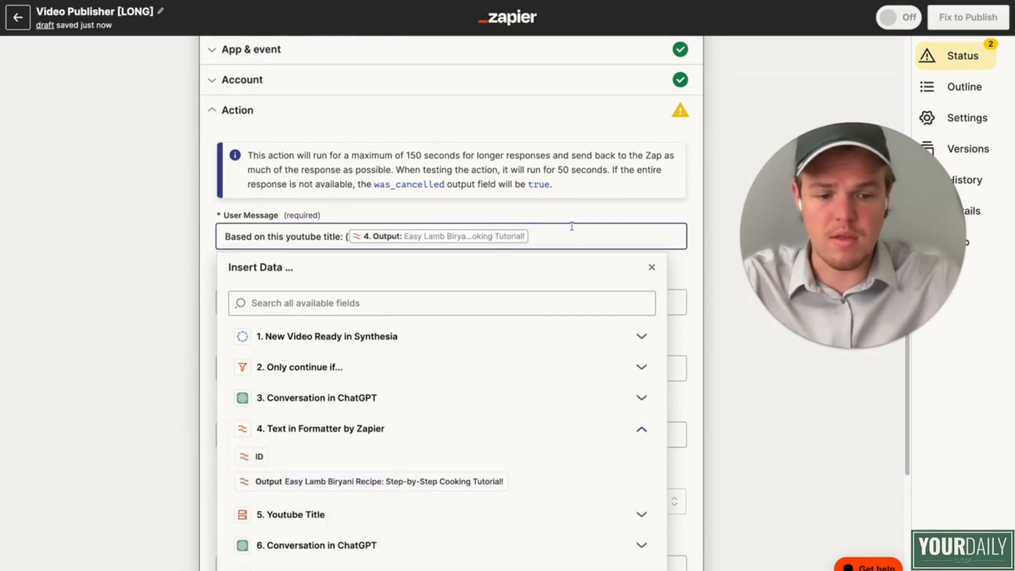
type(")")
key("Return")
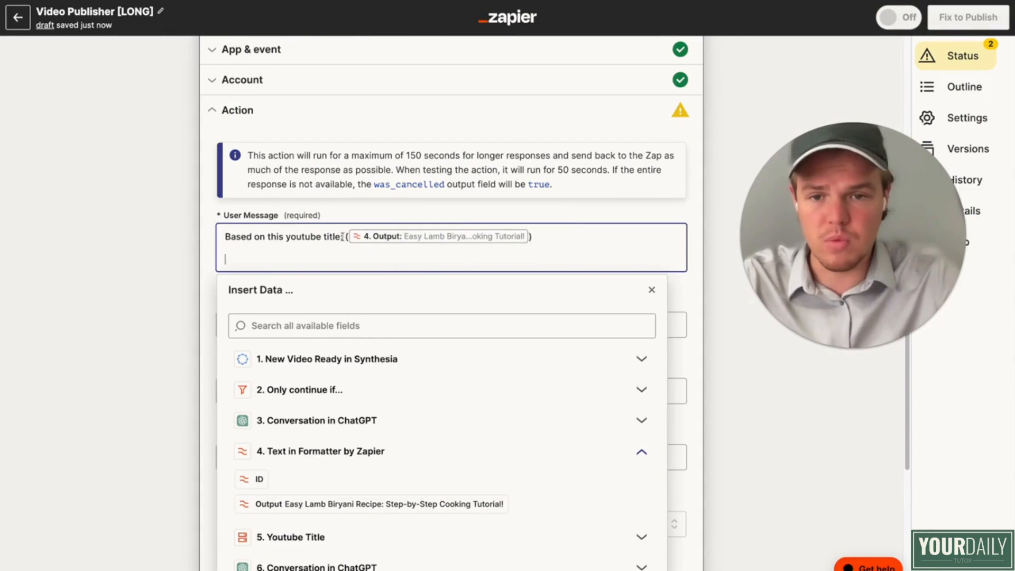
Step: Add a second line to the User Message reading "and this youtube description: (" followed by step 7's Output
left_click_drag(349, 237, 217, 239)
key("ctrl+c")
left_click(220, 248)
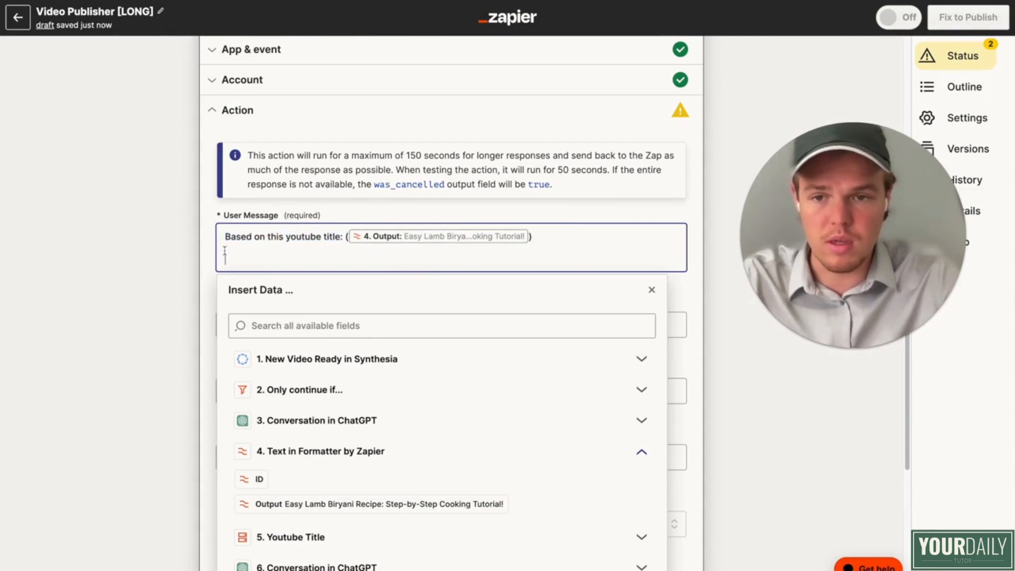
type("and")
key("ctrl+v")
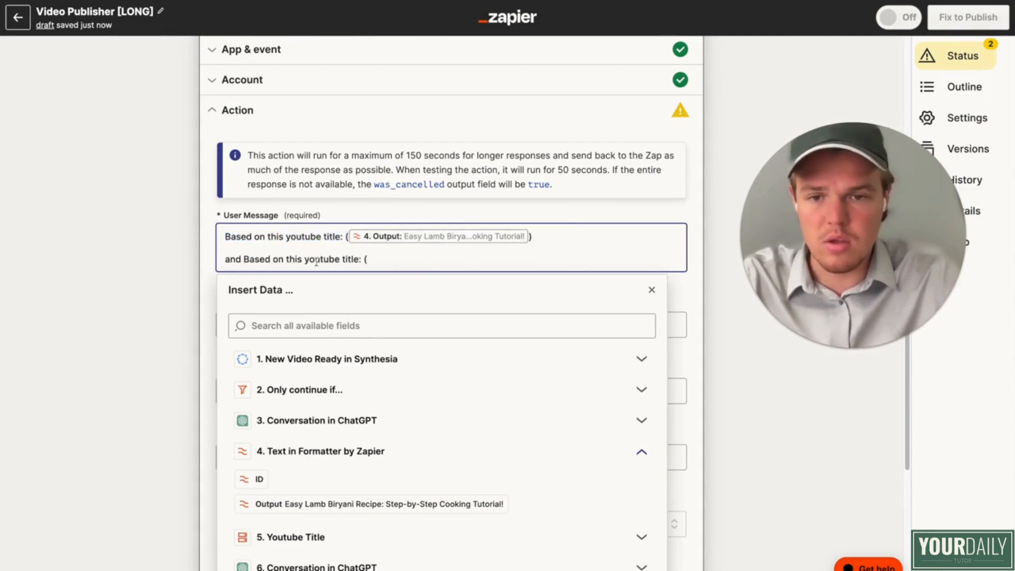
double_click(353, 259)
type("description")
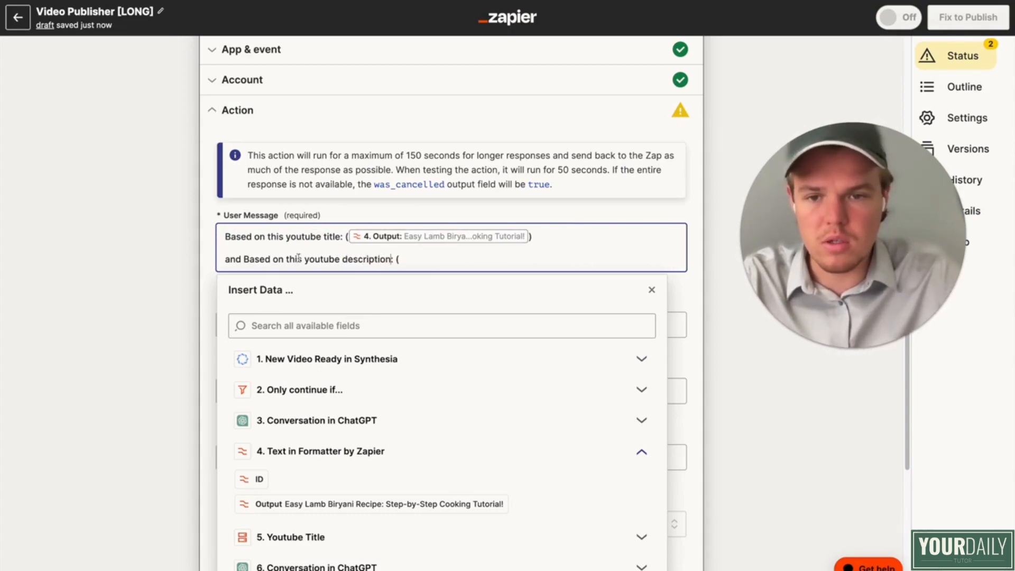
left_click_drag(286, 260, 243, 259)
key("BackSpace")
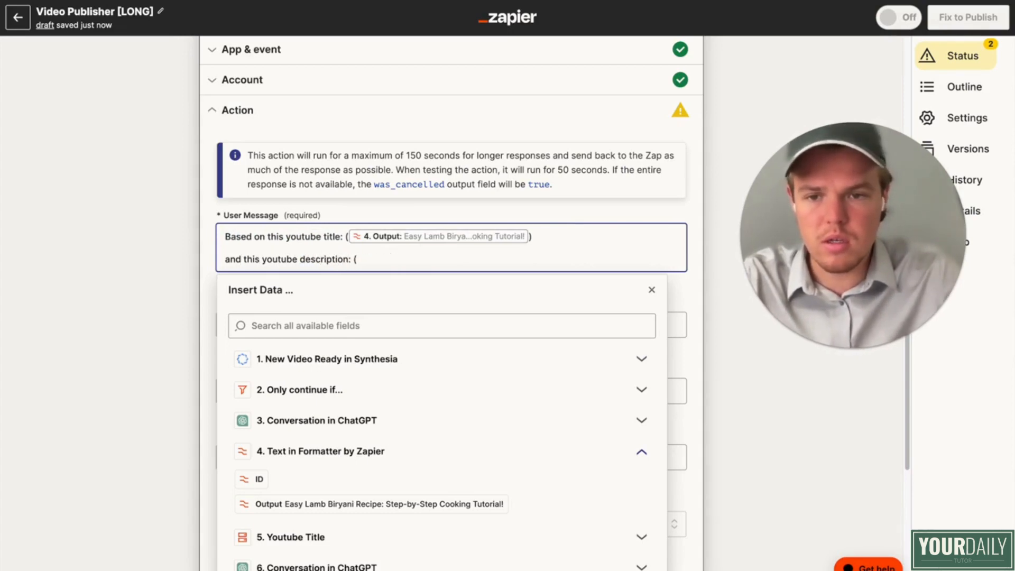
scroll(412, 426, "down", 3)
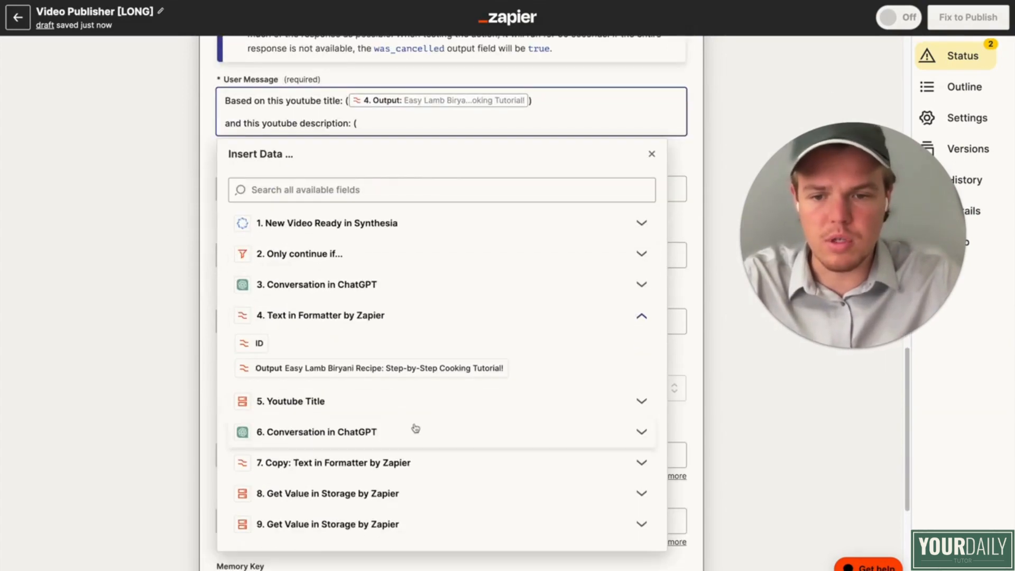
left_click(411, 464)
left_click(397, 508)
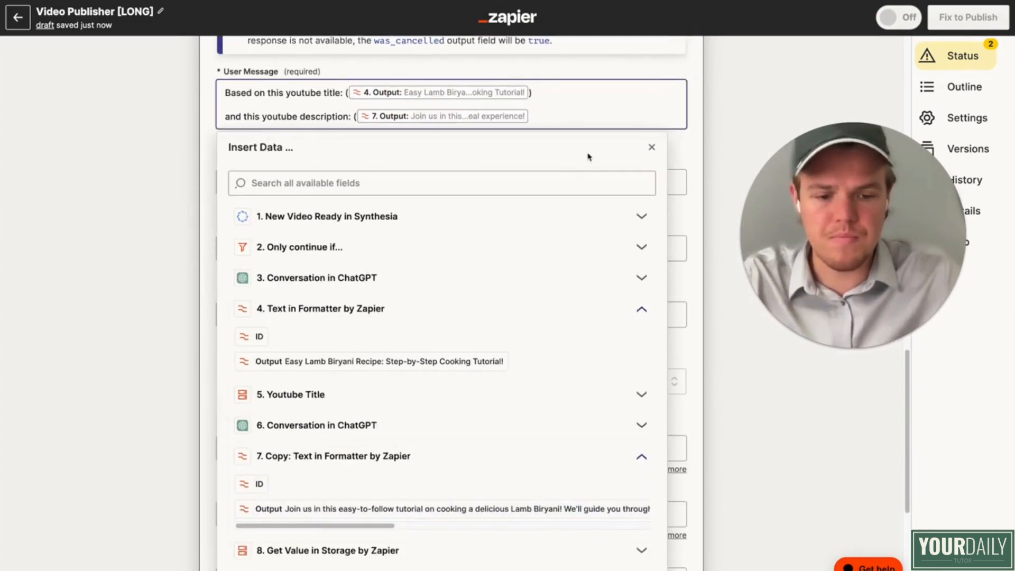
Step: End the User Message with "Generate 10 hashtags, just the hashtags no text before or after to increase SEO on youtube"
key("Return")
key("Return")
type("Generate ")
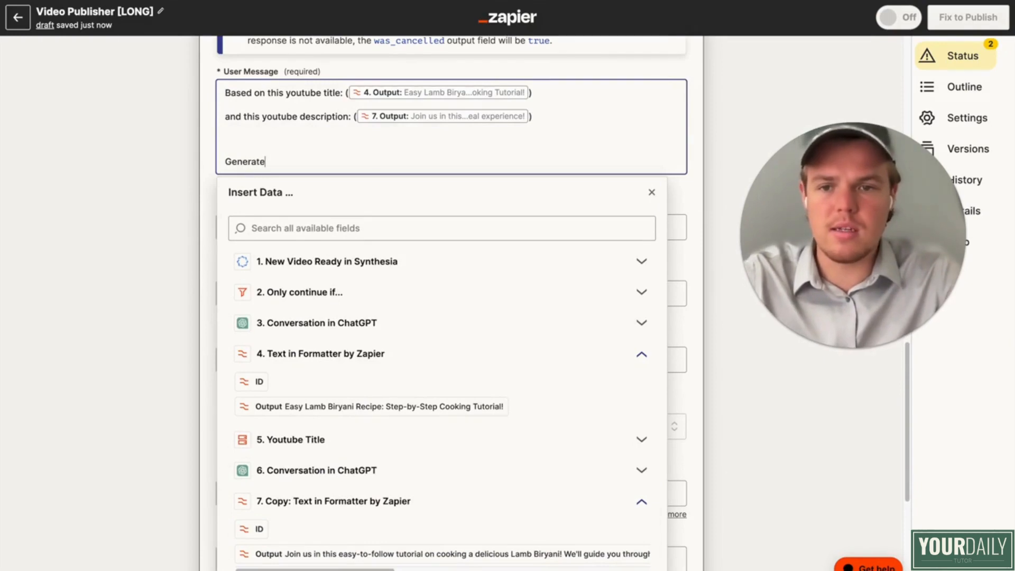
type("10 hash")
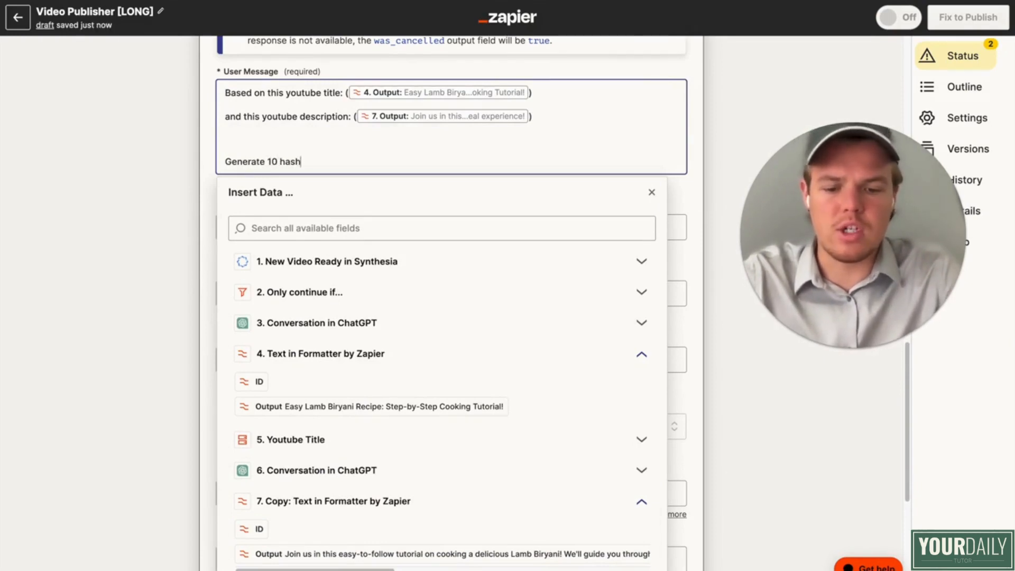
type("tags, just the hashtags no text befo")
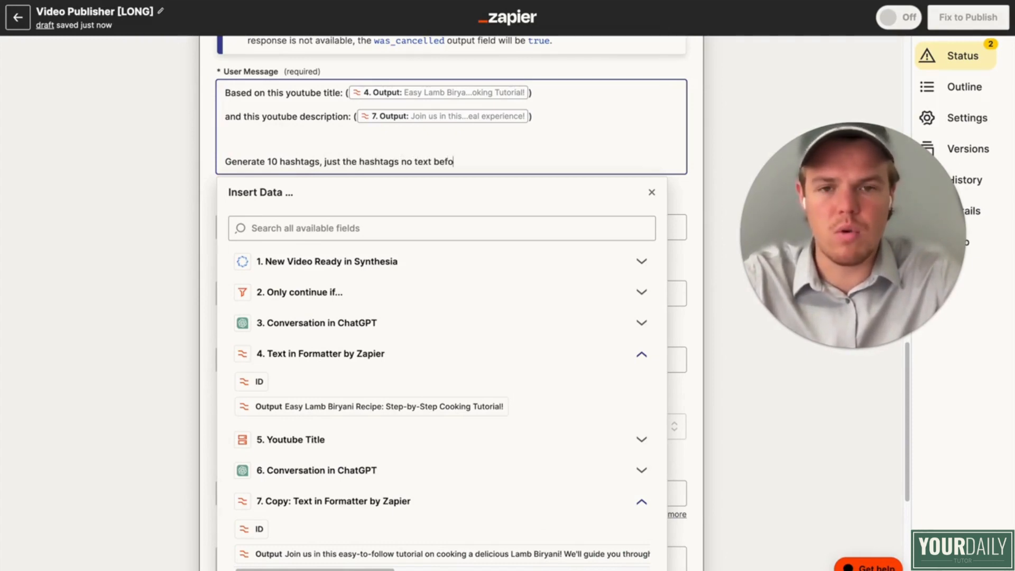
type("tert")
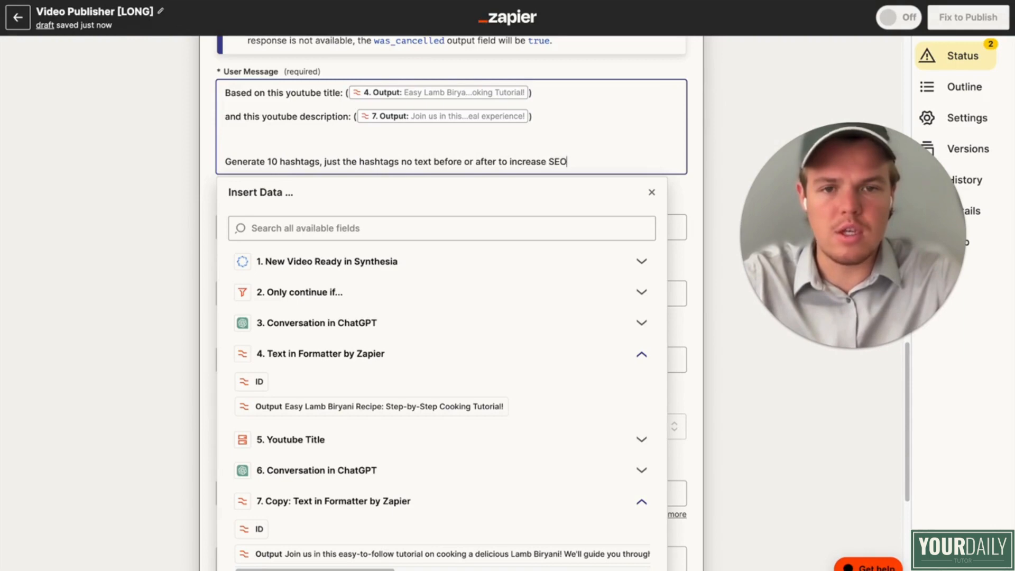
type("be")
left_click(125, 199)
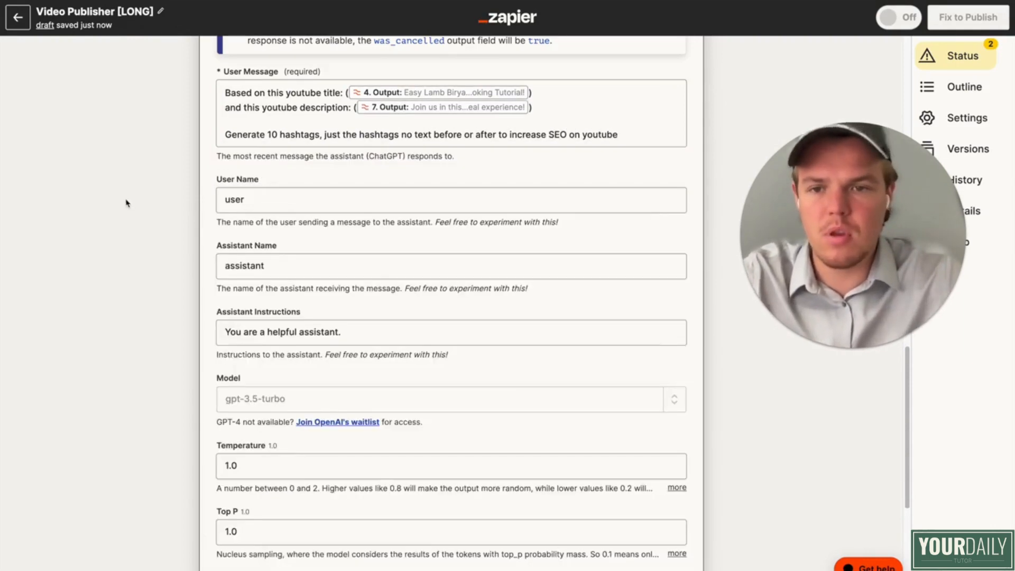
Step: Set the model of step 10's ChatGPT conversation to gpt-4
scroll(148, 233, "down", 1)
left_click(675, 371)
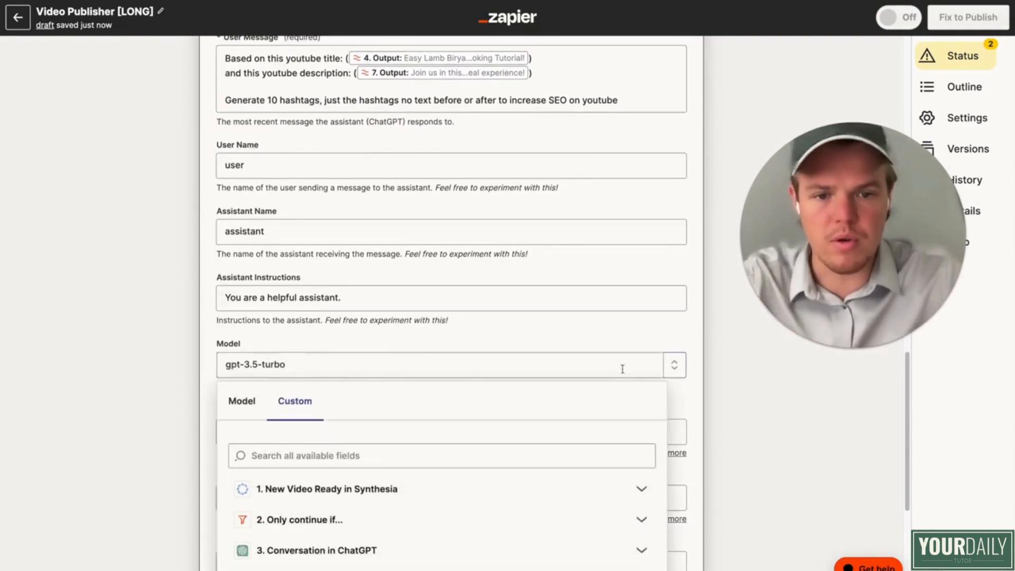
left_click(248, 400)
scroll(378, 378, "down", 3)
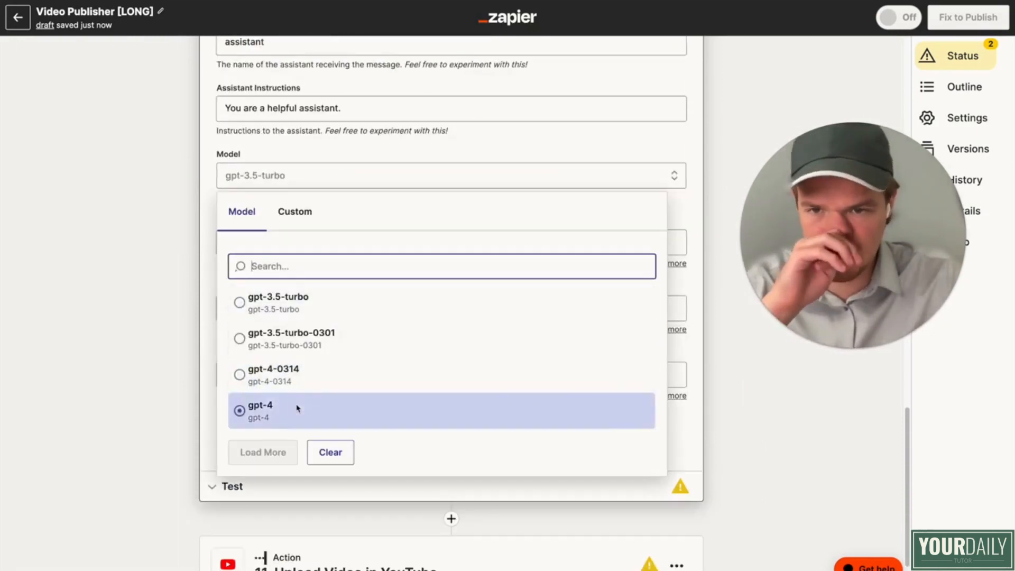
left_click(297, 411)
Step: Set step 10's Memory Key to "hashfood"
left_click(224, 373)
type("ah")
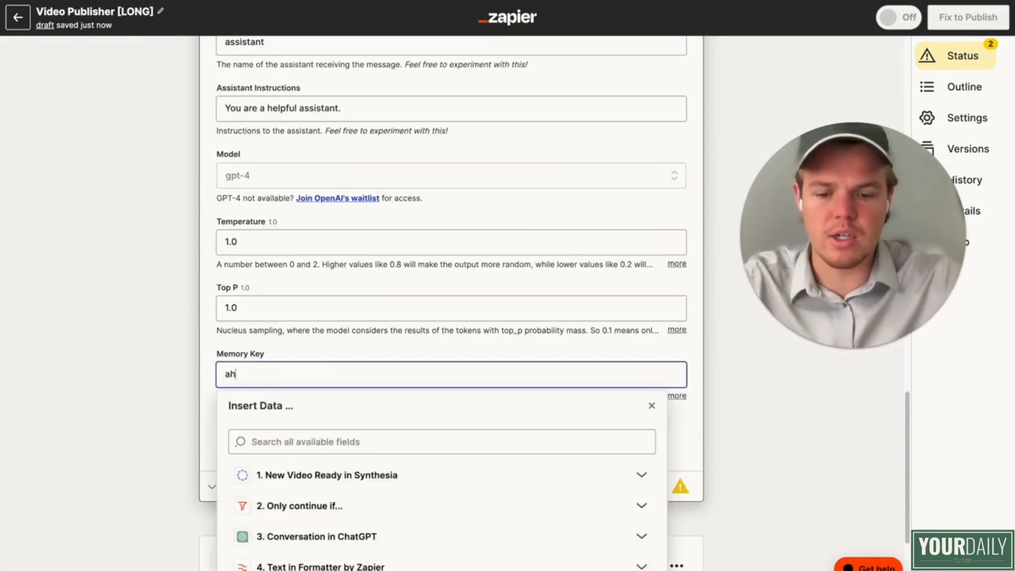
key("BackSpace")
key("BackSpace")
type("hashf")
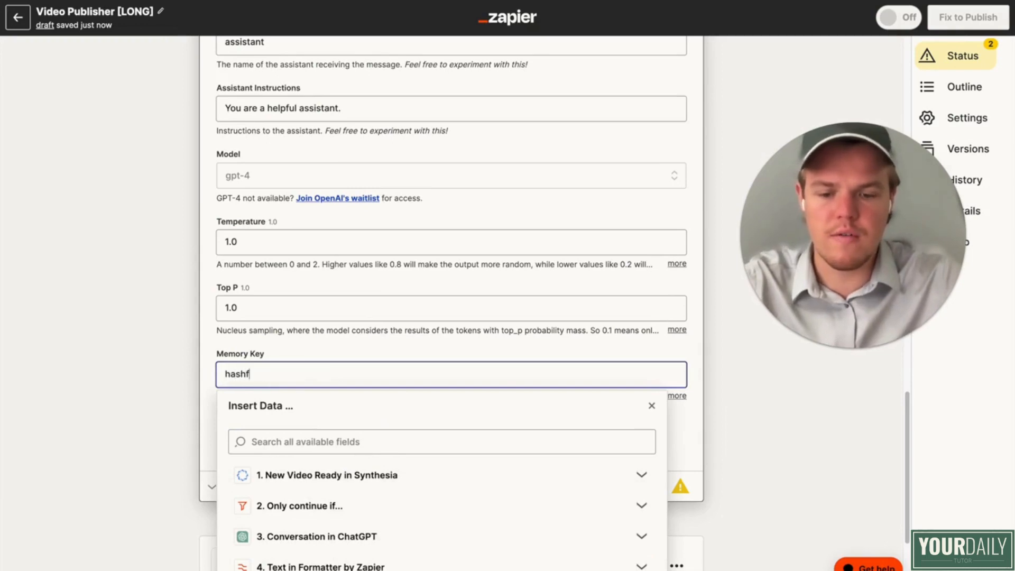
type("ood")
left_click(34, 317)
Step: Accept step 10's action settings and run its test to generate the hashtags
left_click(351, 435)
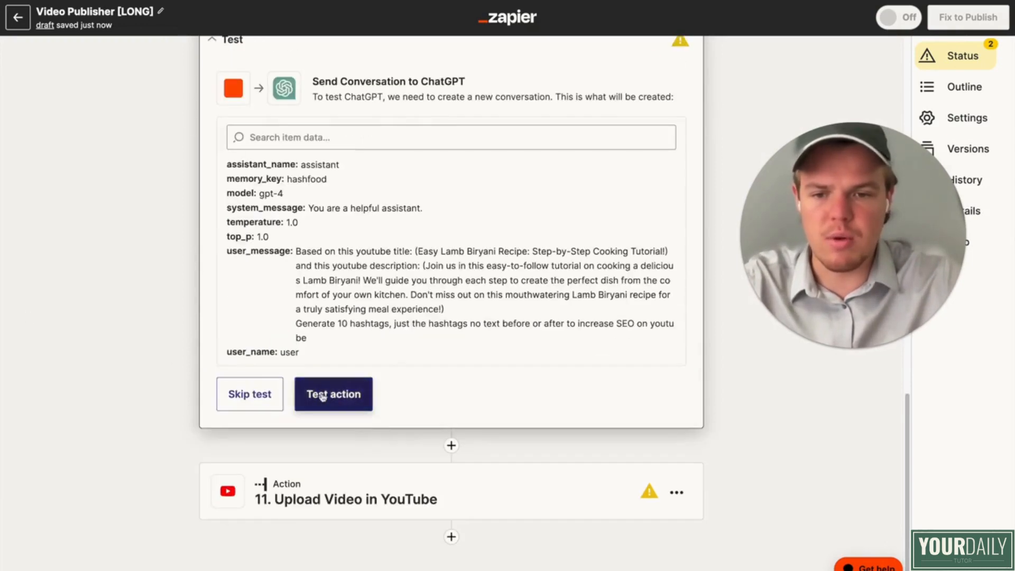
left_click(323, 396)
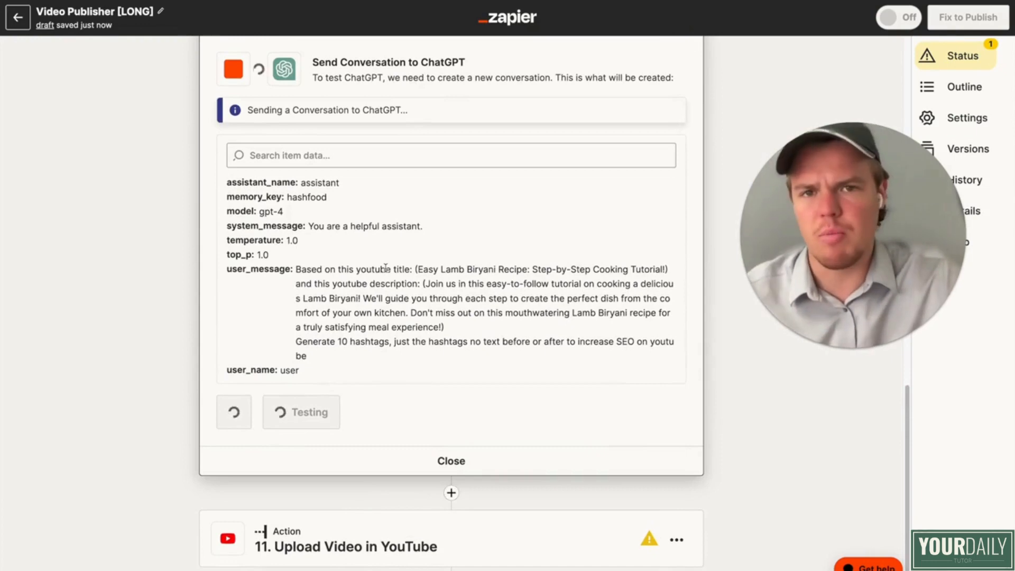
scroll(386, 268, "down", 1)
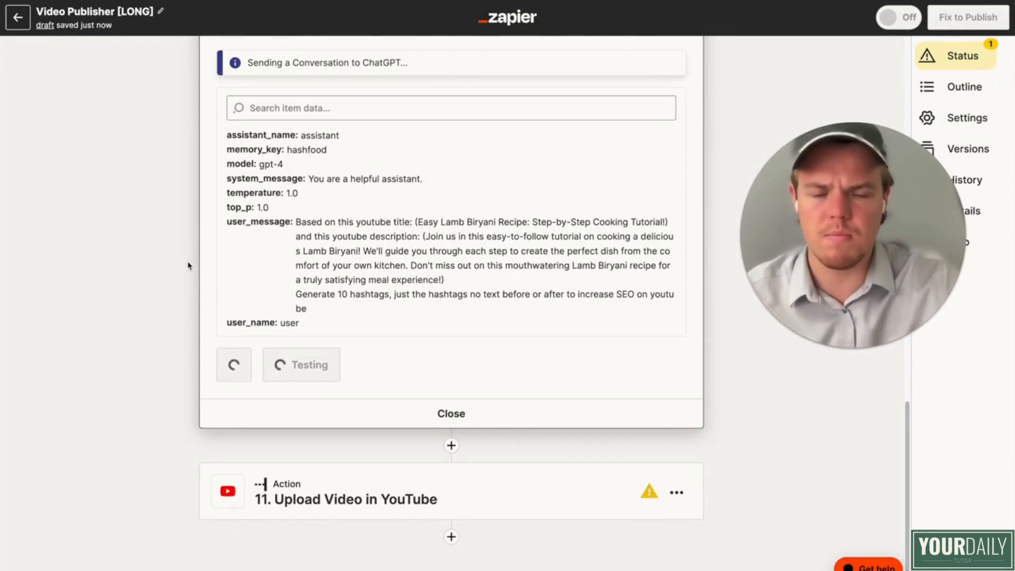
scroll(183, 301, "down", 1)
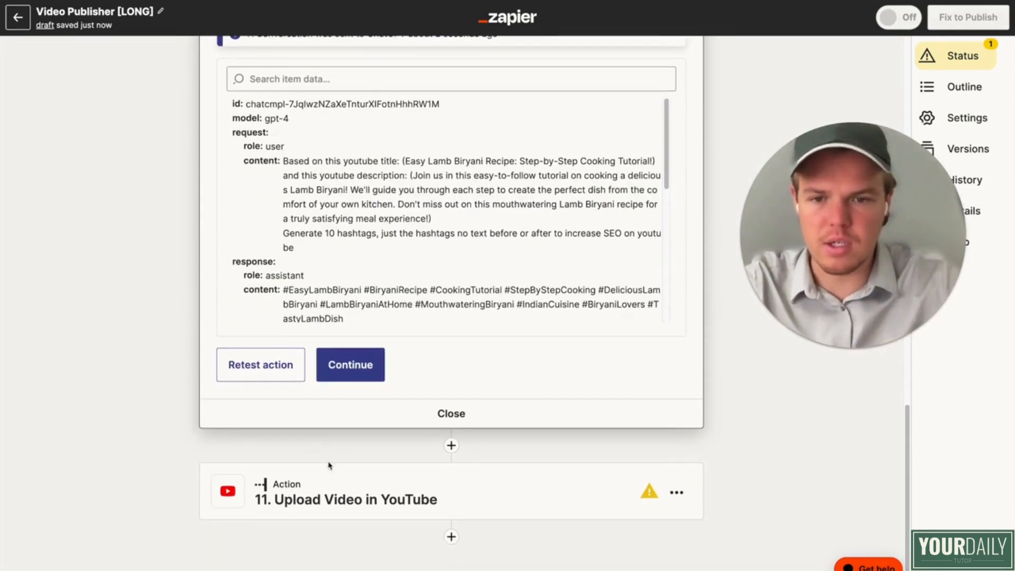
Step: Insert step 10's Assistant Response Message at the end of the YouTube upload's Description, below the cooking instructions
left_click(333, 496)
scroll(364, 394, "down", 5)
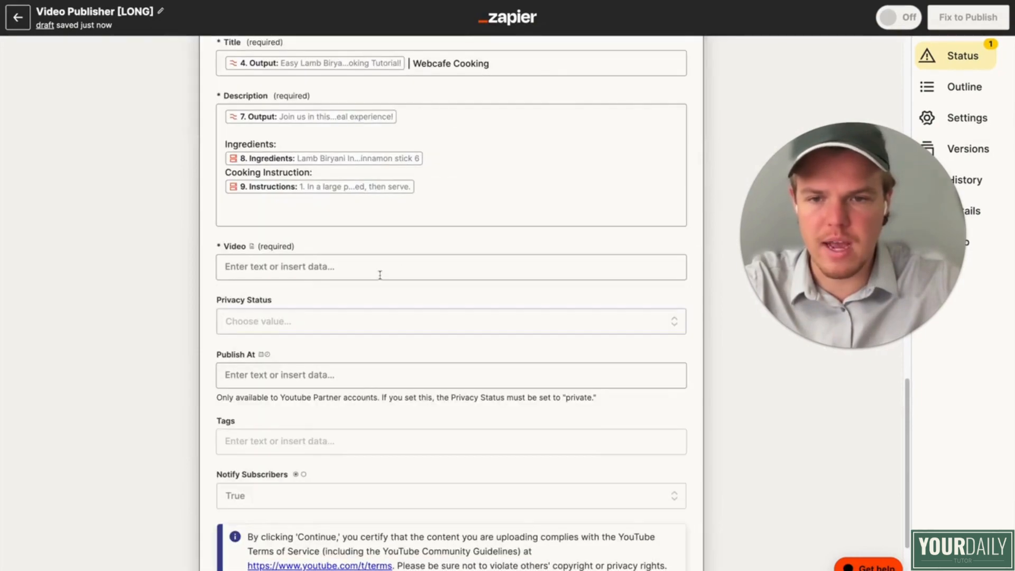
left_click(404, 213)
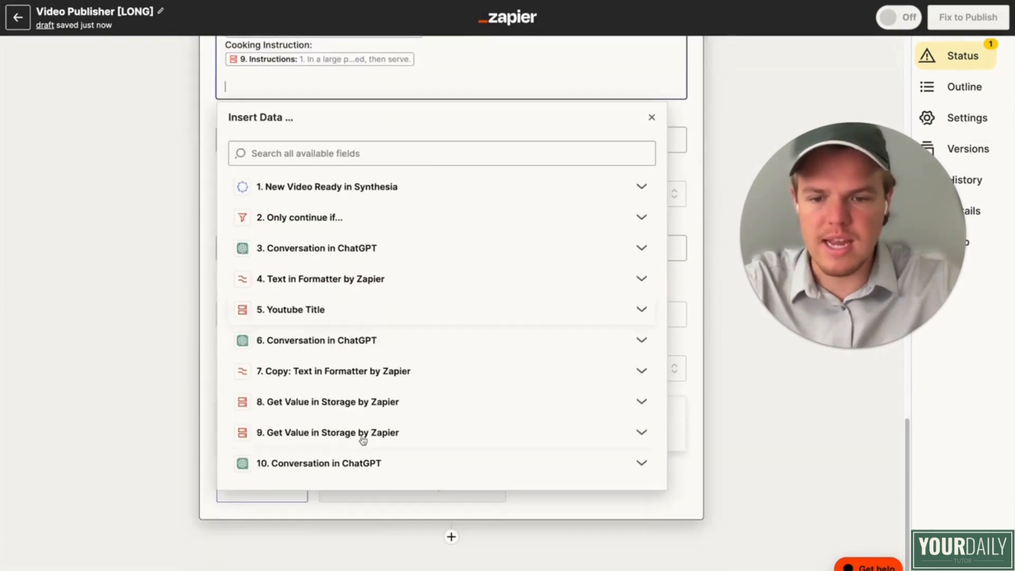
left_click(340, 462)
scroll(349, 523, "down", 4)
left_click(354, 533)
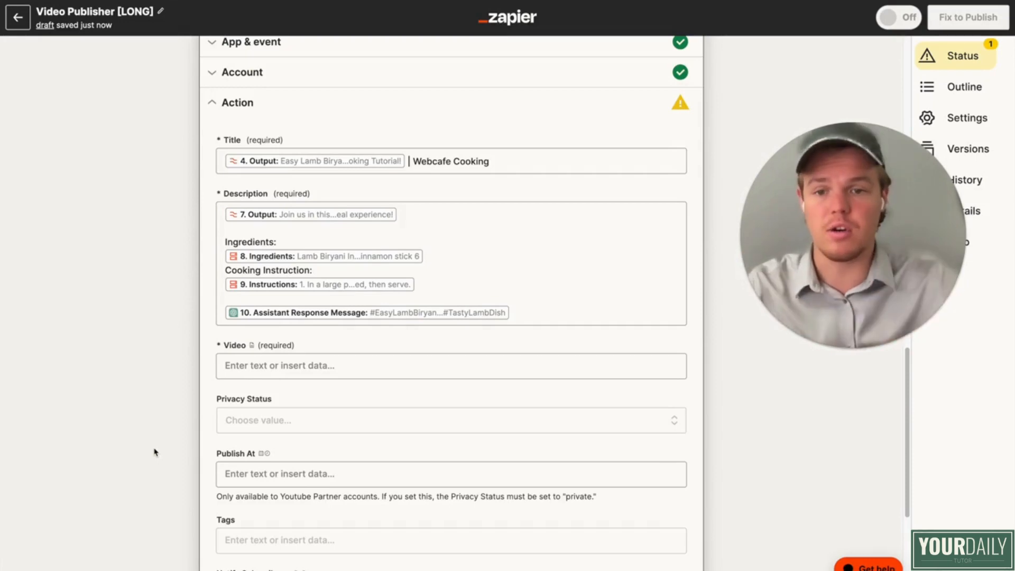
Step: Map the upload's Video field to step 1's Temporary Download URL and set Privacy Status to private
left_click(294, 368)
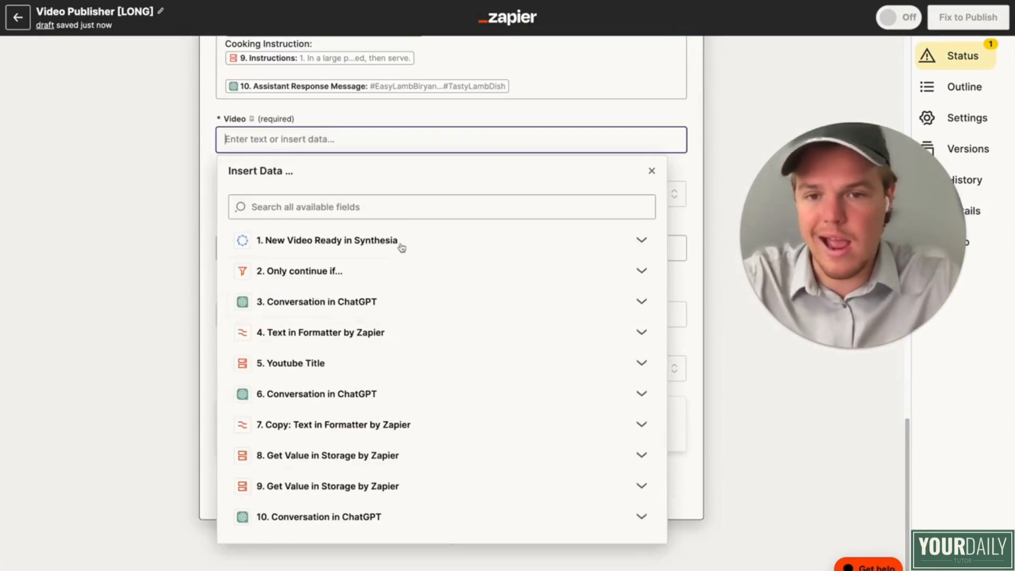
left_click(402, 248)
scroll(398, 369, "down", 1)
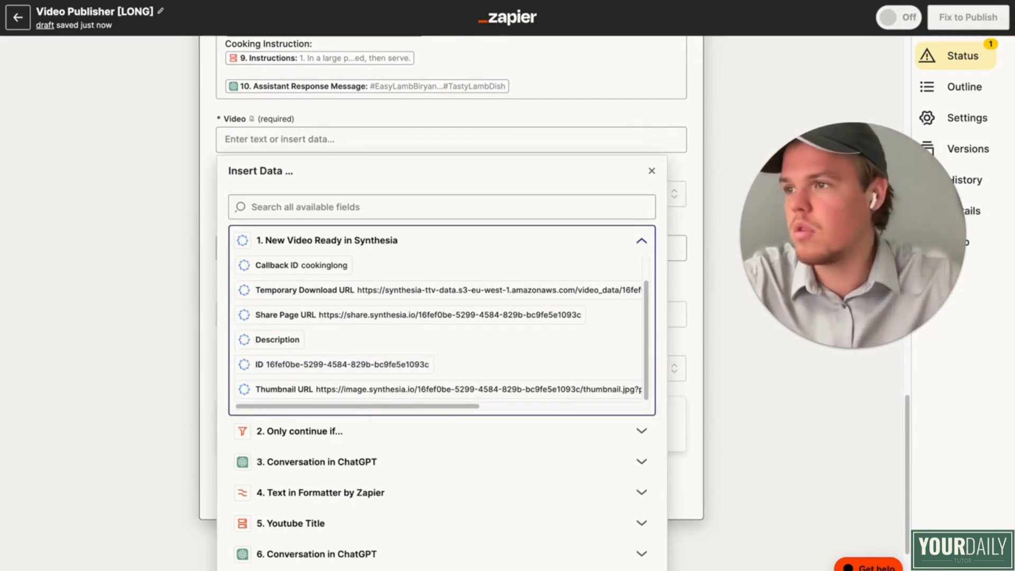
left_click(429, 294)
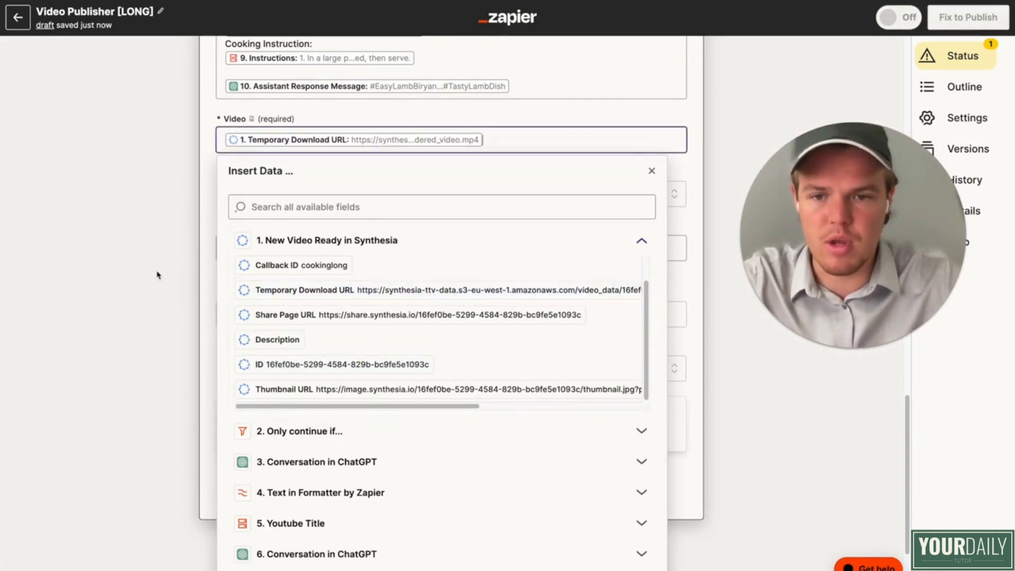
left_click(159, 277)
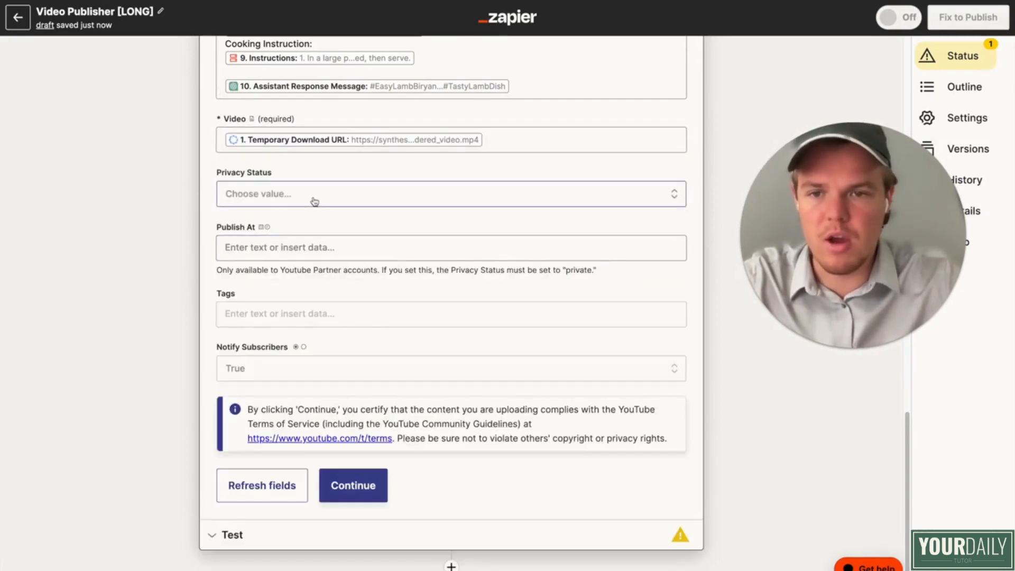
left_click(478, 196)
left_click(303, 323)
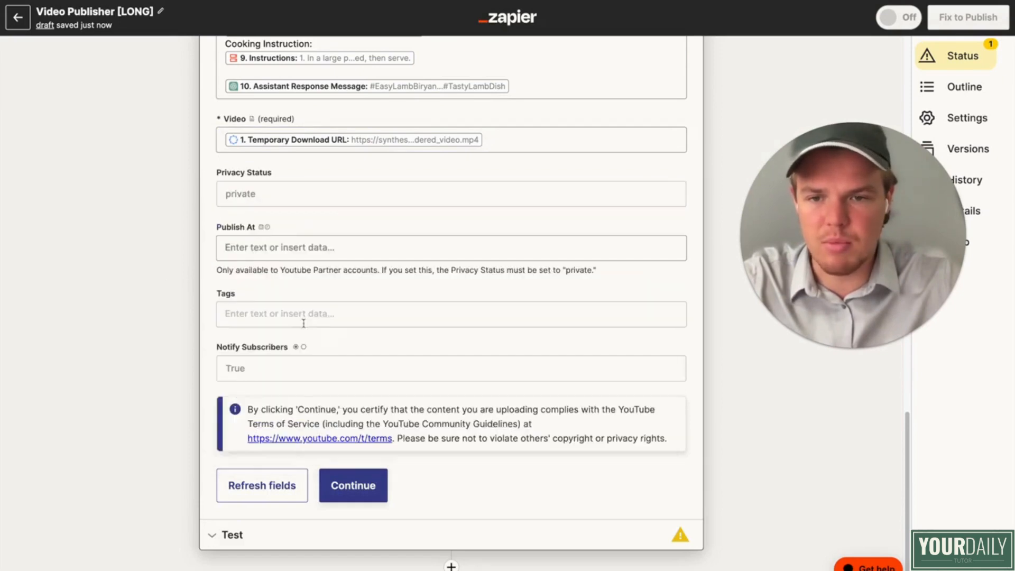
Step: Review the Publish At, Tags and Notify Subscribers options of the YouTube upload without changing them
left_click(268, 247)
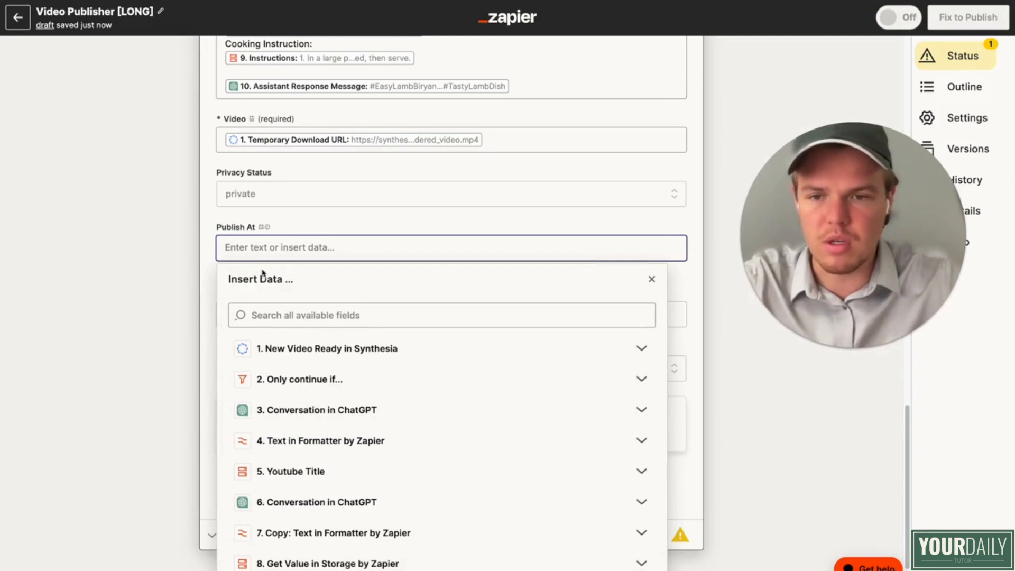
left_click(159, 254)
scroll(193, 295, "down", 1)
left_click(291, 281)
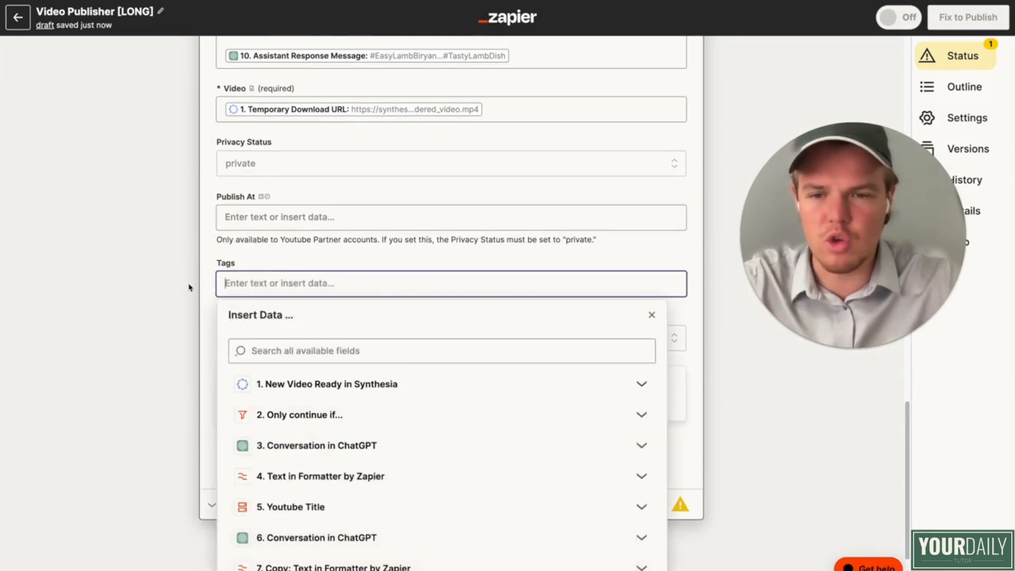
left_click(181, 288)
left_click(267, 332)
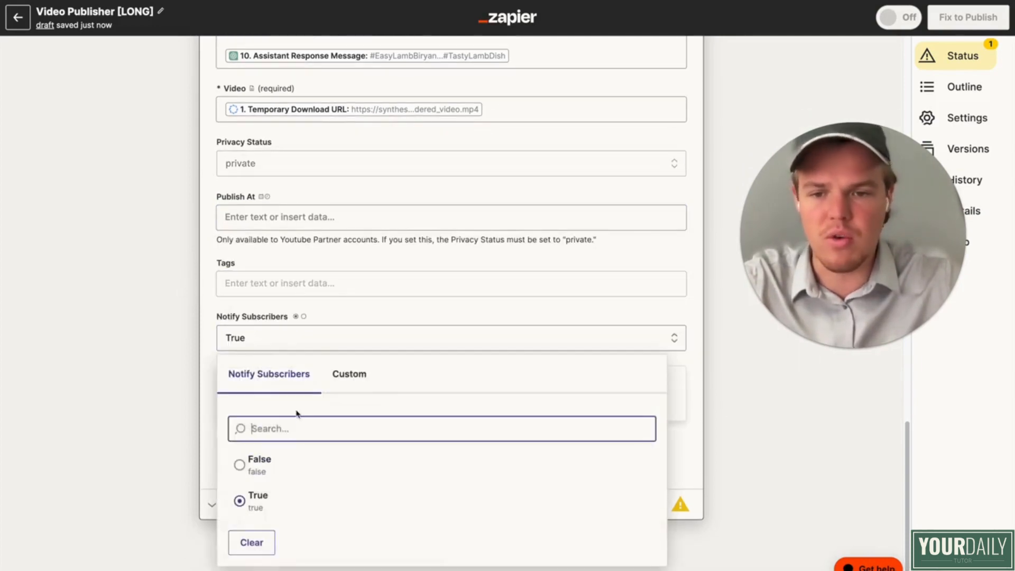
left_click(276, 395)
Step: Accept the YouTube upload's action settings and skip its test
left_click(376, 456)
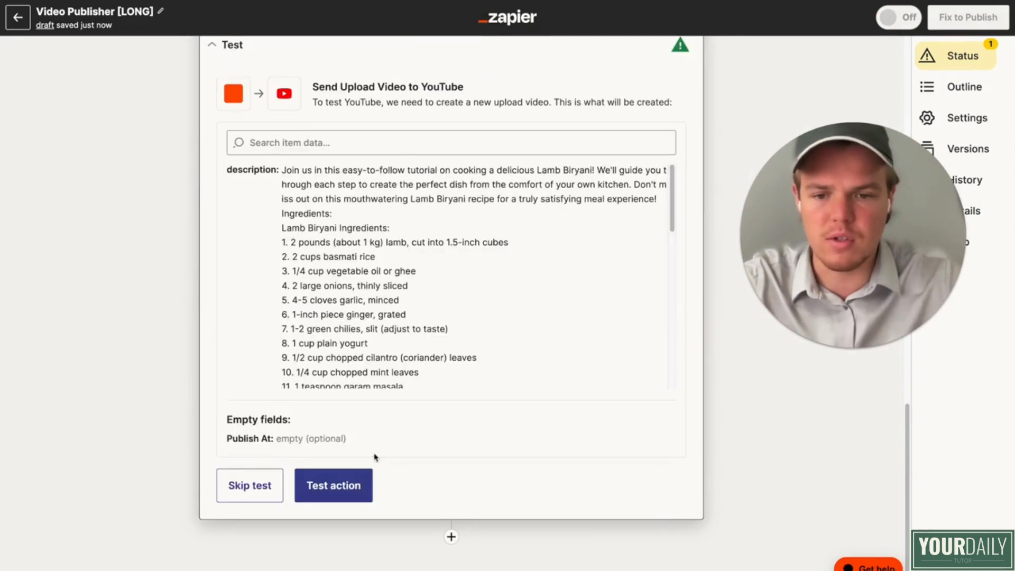
left_click(272, 485)
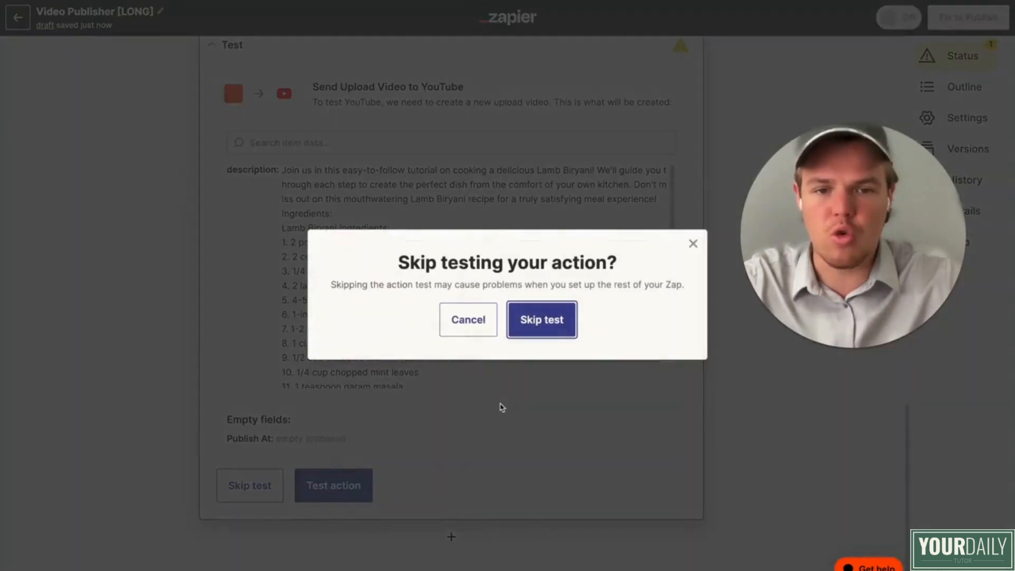
left_click(542, 320)
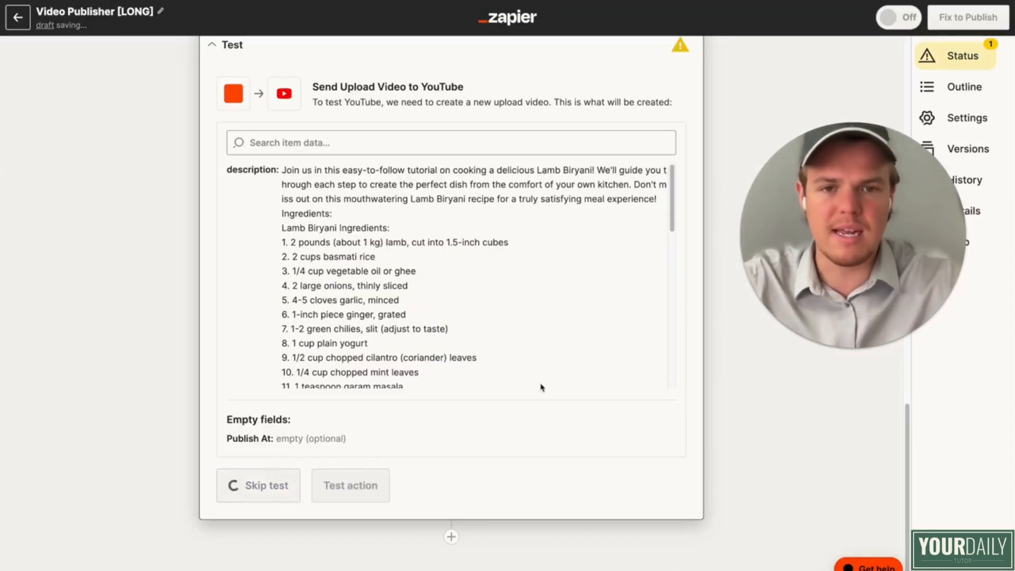
scroll(541, 387, "up", 5)
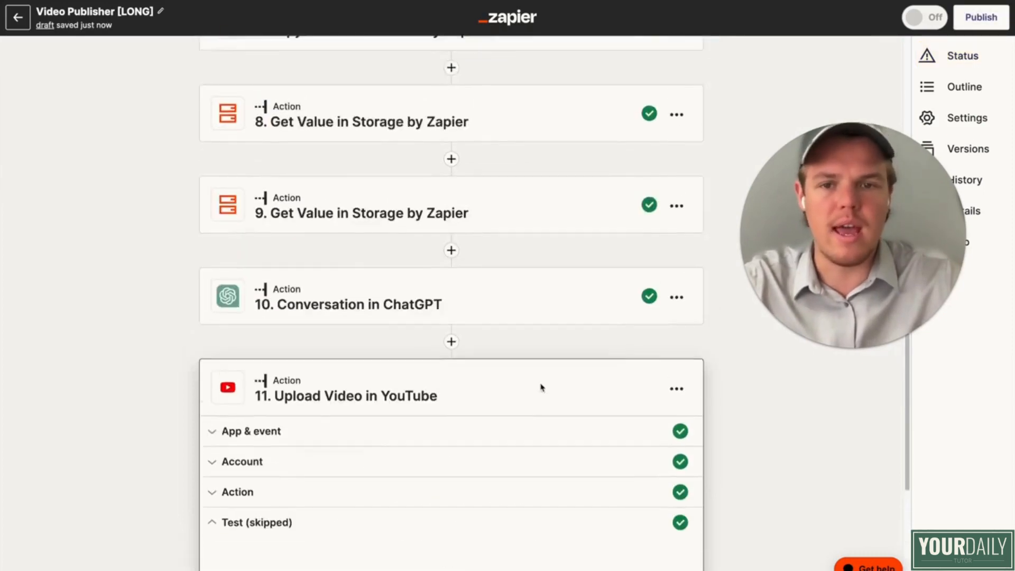
scroll(541, 388, "up", 10)
scroll(541, 388, "down", 6)
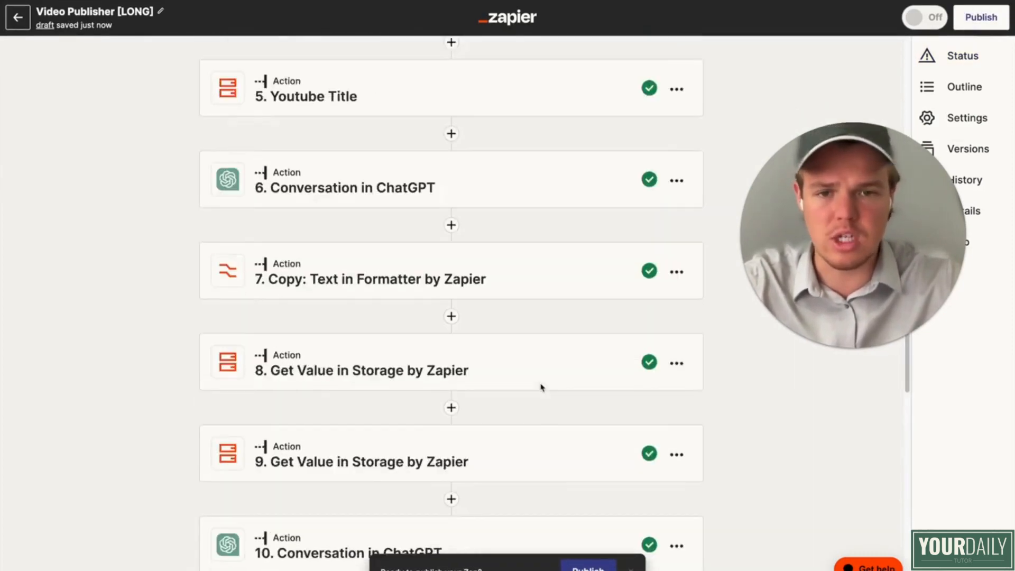
scroll(541, 388, "down", 9)
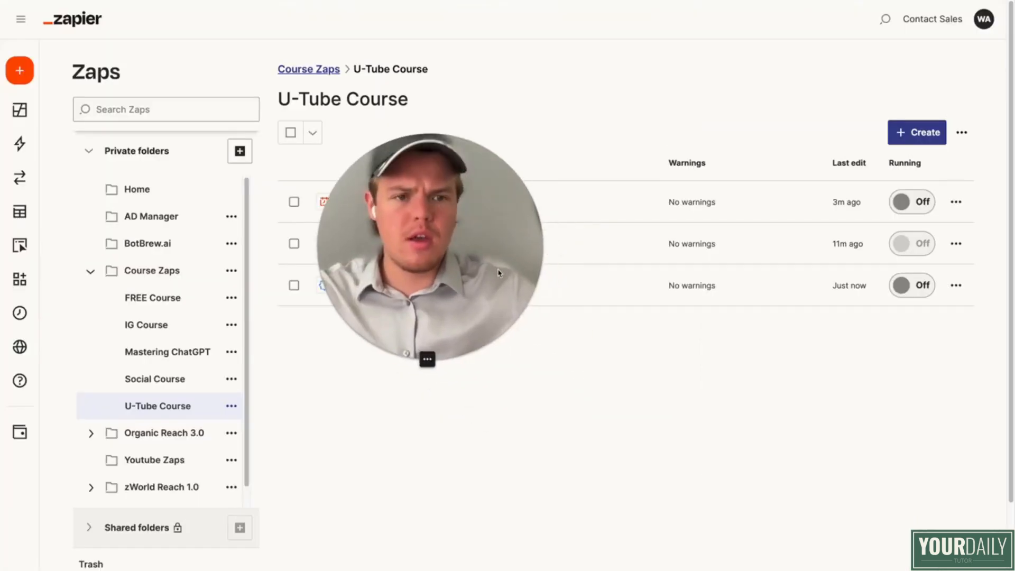
Step: Create a new Zap in the U-Tube Course folder and name it "Thumbnail [AUTO]"
left_click(912, 139)
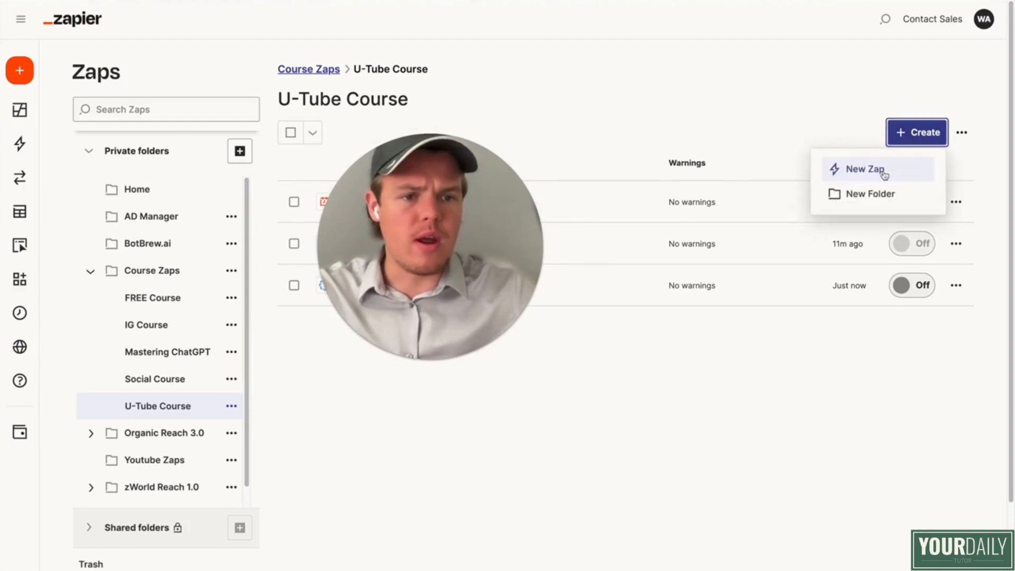
left_click_drag(512, 211, 804, 216)
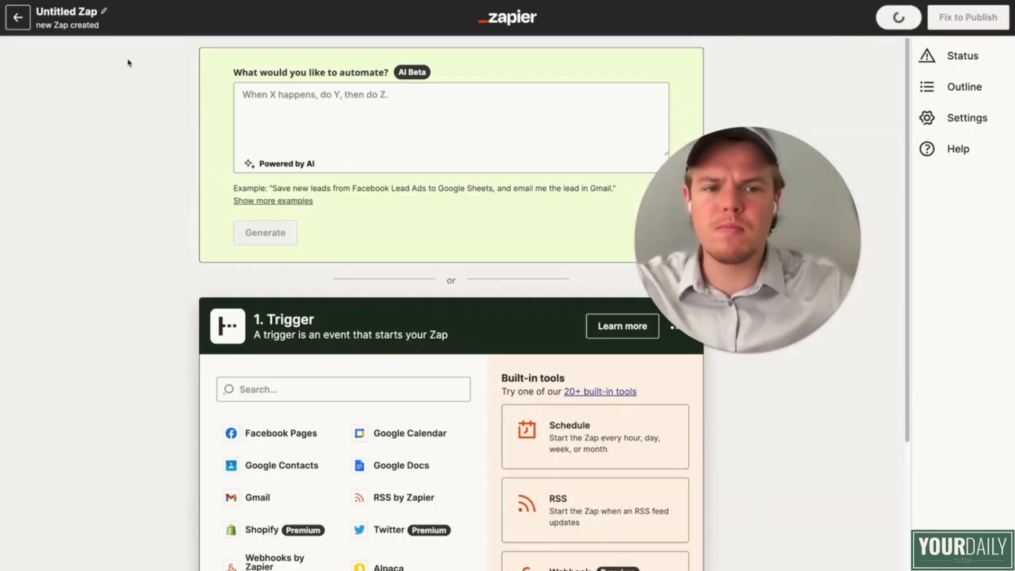
left_click(89, 15)
type("Thumbnail [AUTO")
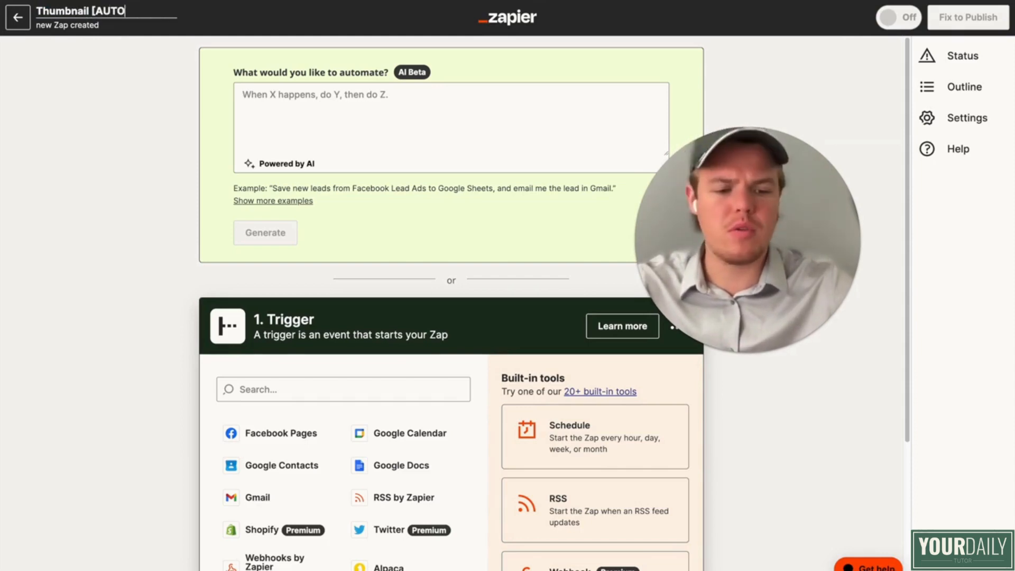
left_click(88, 157)
Step: Set YouTube as the Zap's trigger app with the New Video In Channel event
scroll(109, 183, "down", 2)
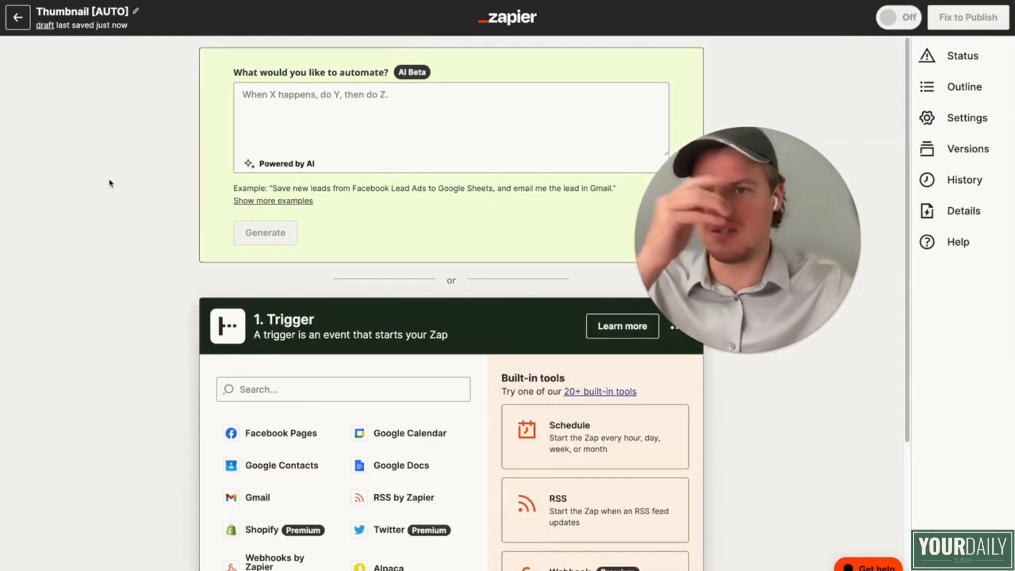
scroll(109, 183, "down", 1)
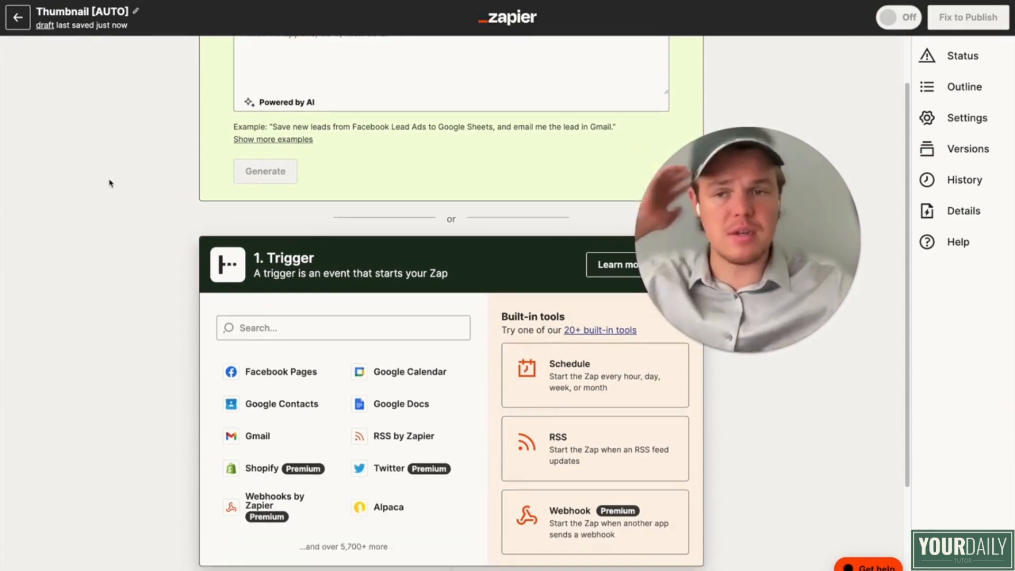
scroll(109, 183, "down", 1)
left_click(296, 297)
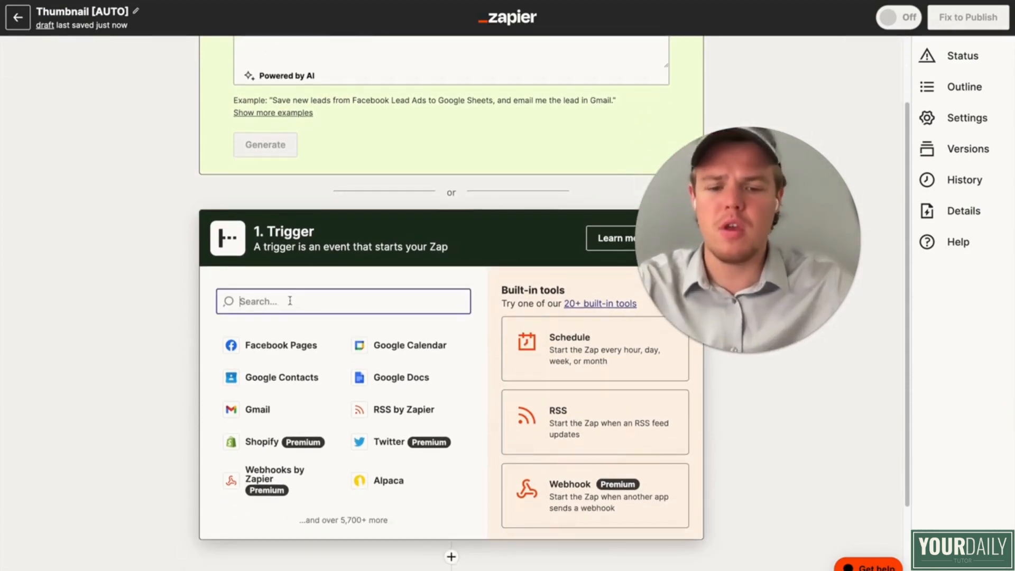
type("youtu")
left_click(297, 341)
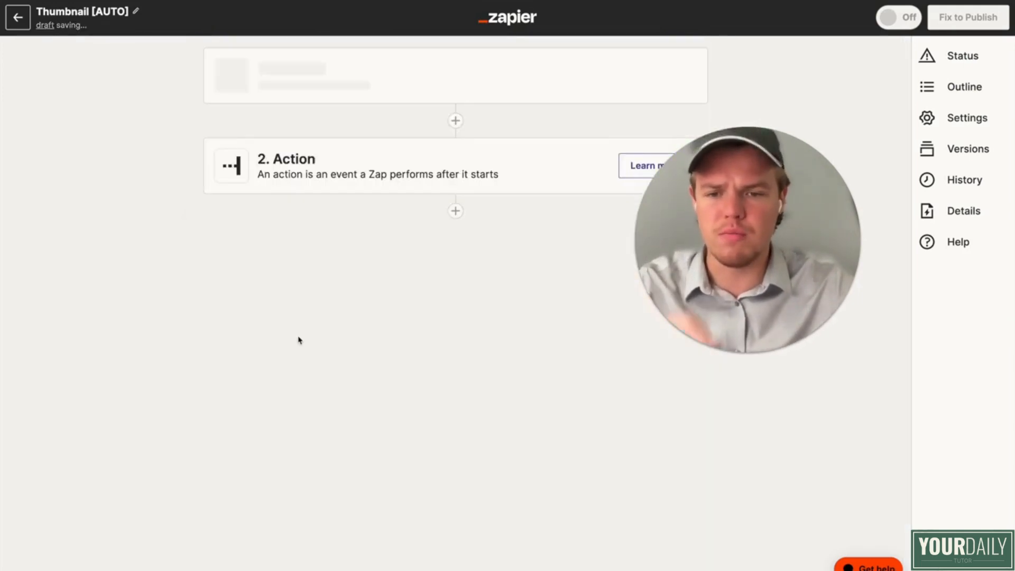
left_click(421, 231)
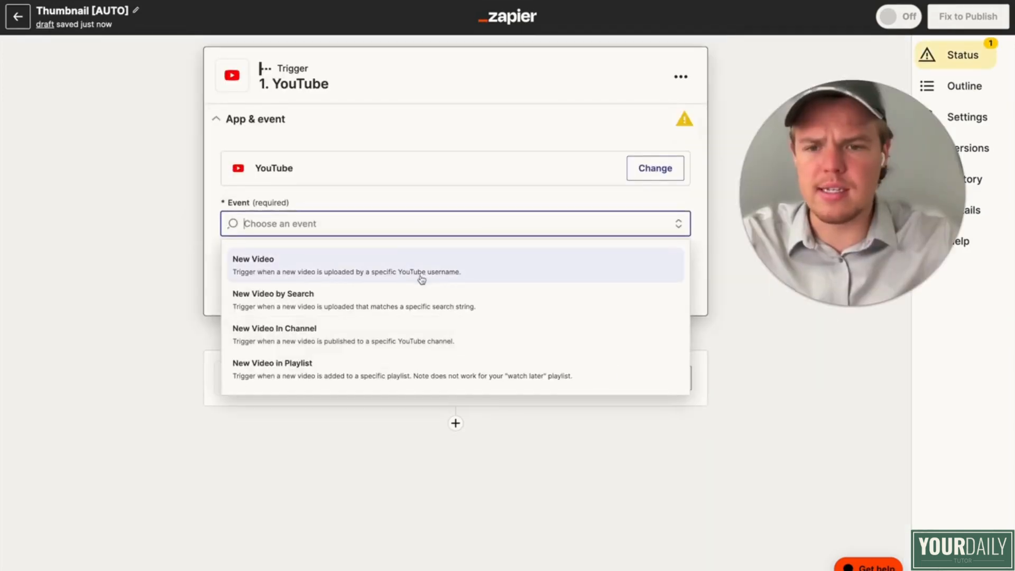
left_click(390, 335)
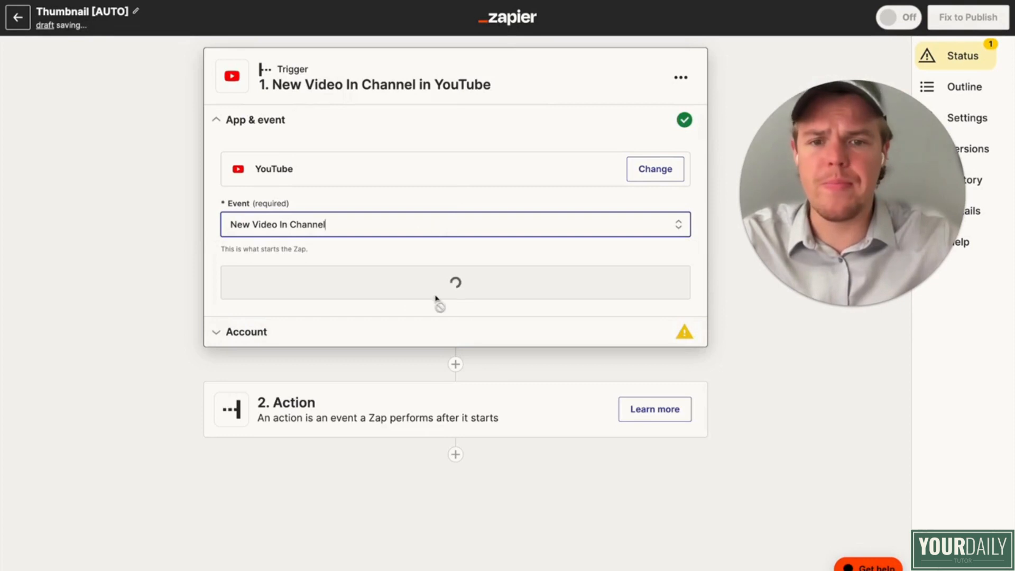
left_click(453, 284)
Step: Assign the English Youtube account to the New Video In Channel trigger and accept it
left_click(650, 201)
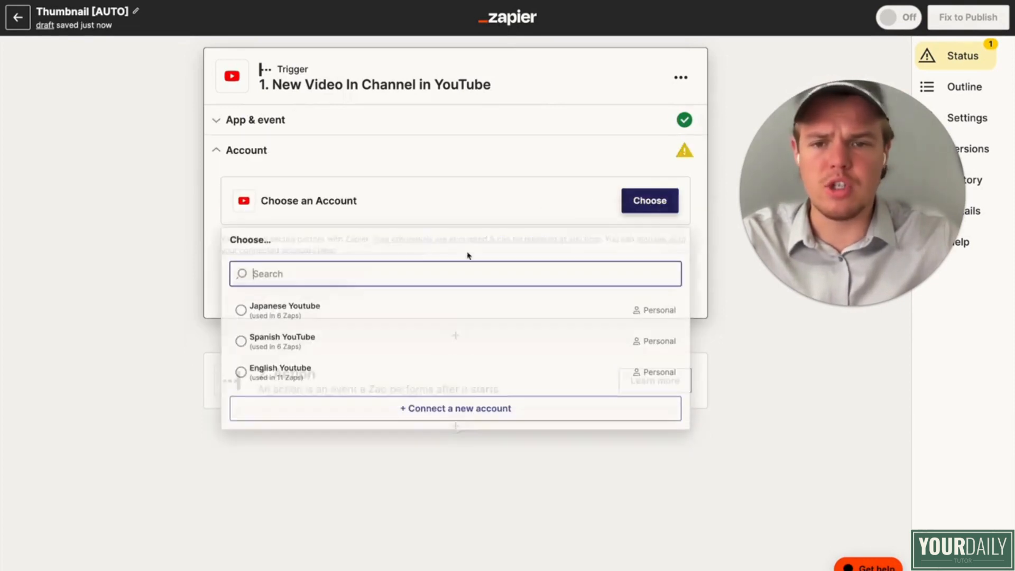
left_click(335, 361)
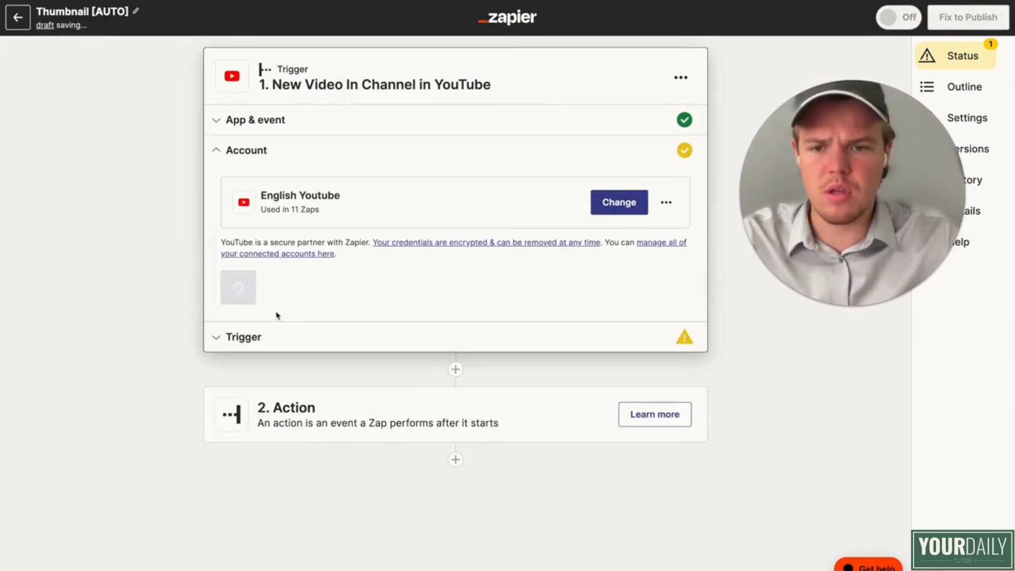
left_click(277, 297)
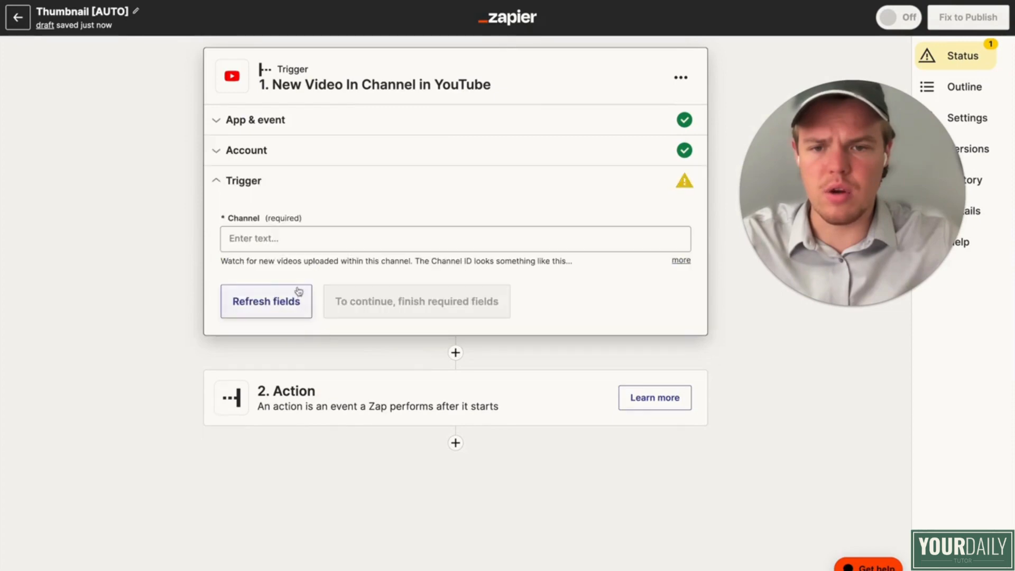
Step: Paste the YouTube channel ID as the trigger's watched channel and accept the trigger settings
left_click(308, 233)
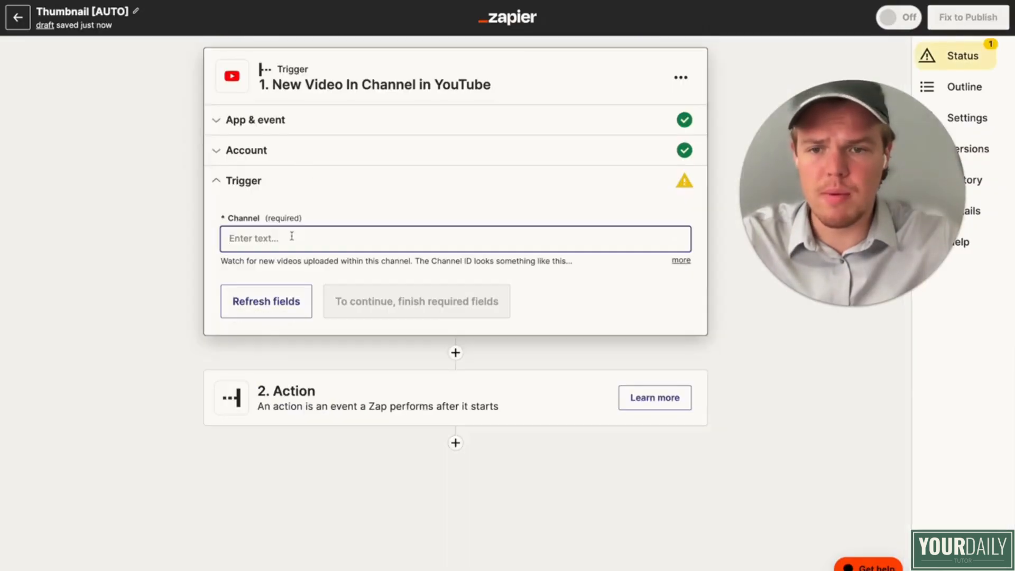
type("channel/UCJRMXxcVQgEyZrYJTOPug")
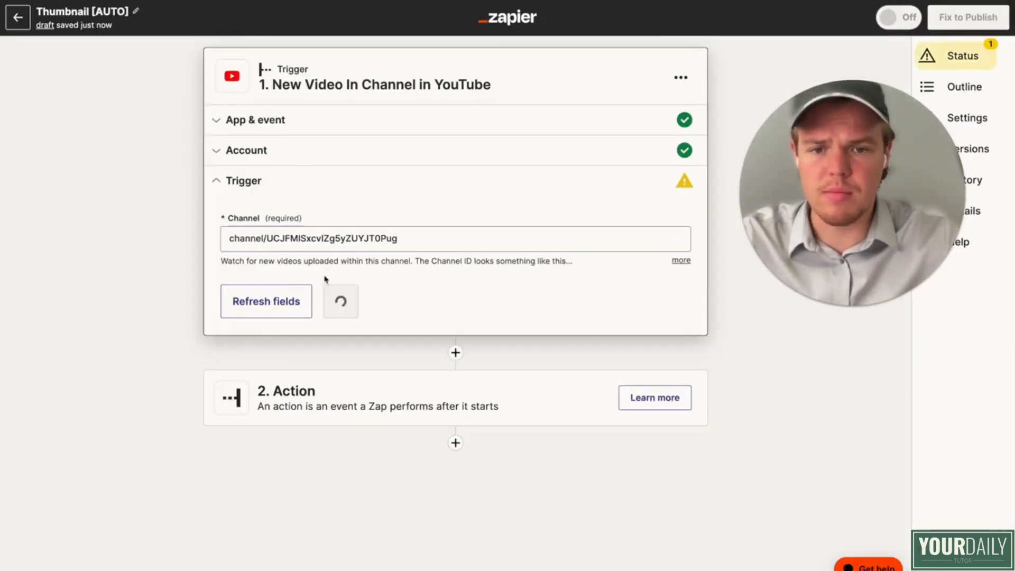
left_click(378, 306)
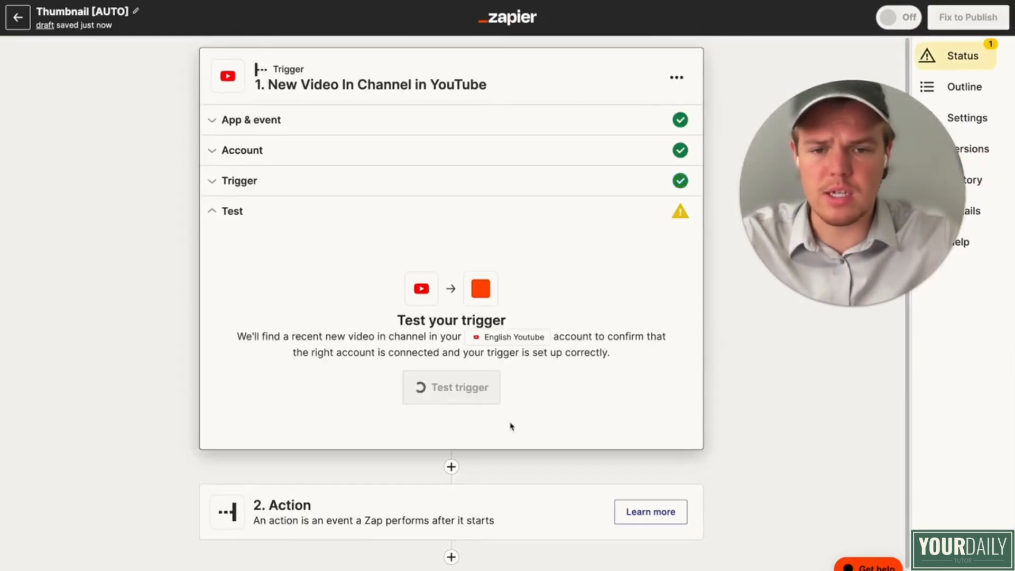
Step: Test the trigger, review the sample video data and proceed to the second step's action
scroll(337, 397, "down", 3)
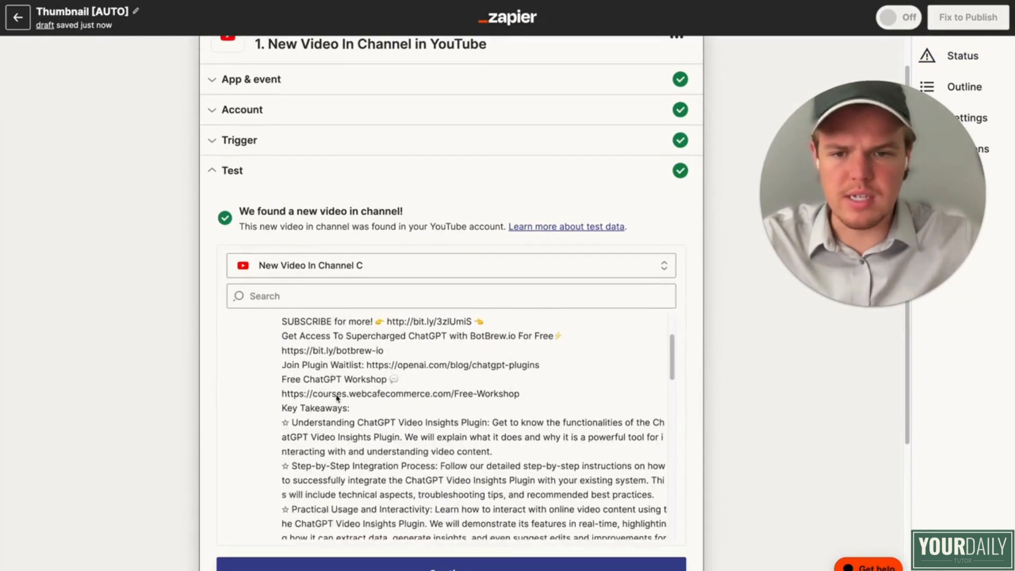
scroll(337, 398, "down", 10)
scroll(193, 370, "down", 4)
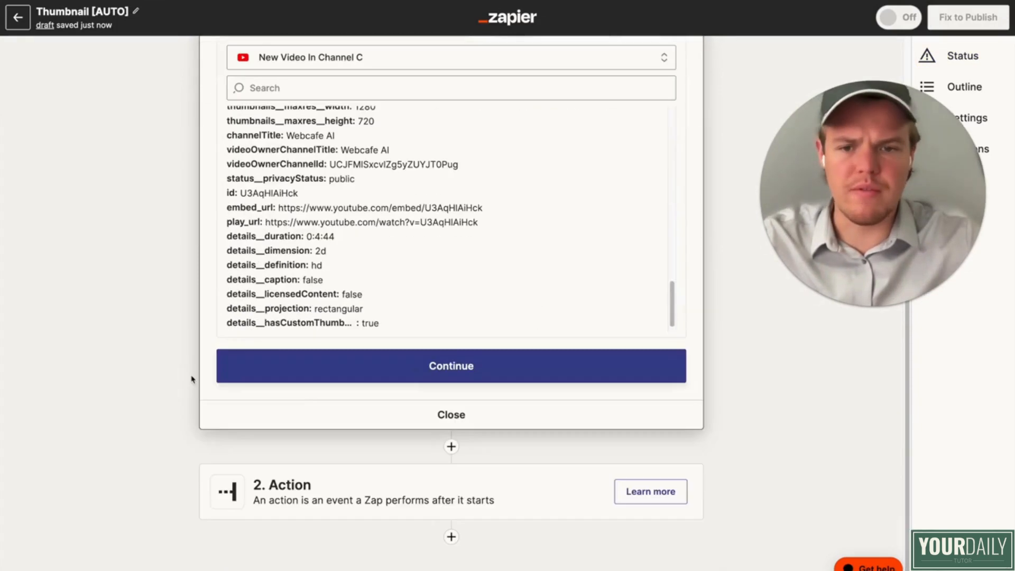
left_click(418, 379)
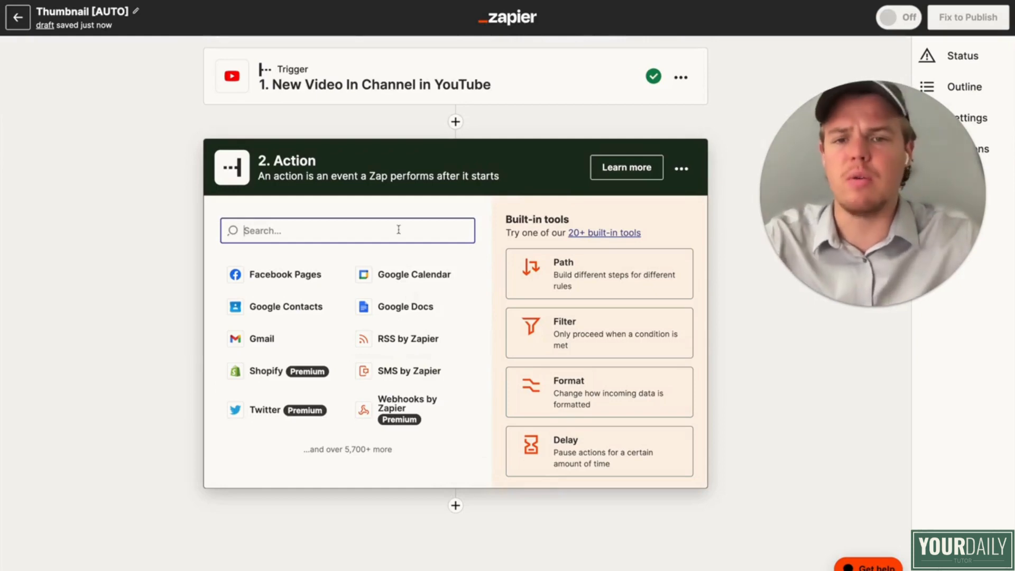
Step: Add Filter by Zapier as the second step and base its condition on the new video's Title
type("filt")
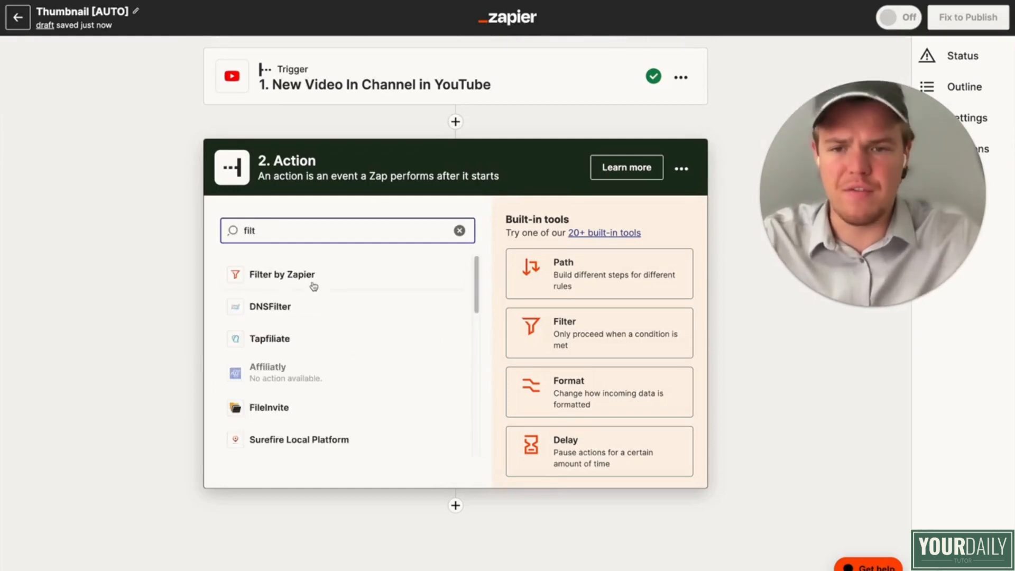
left_click(310, 283)
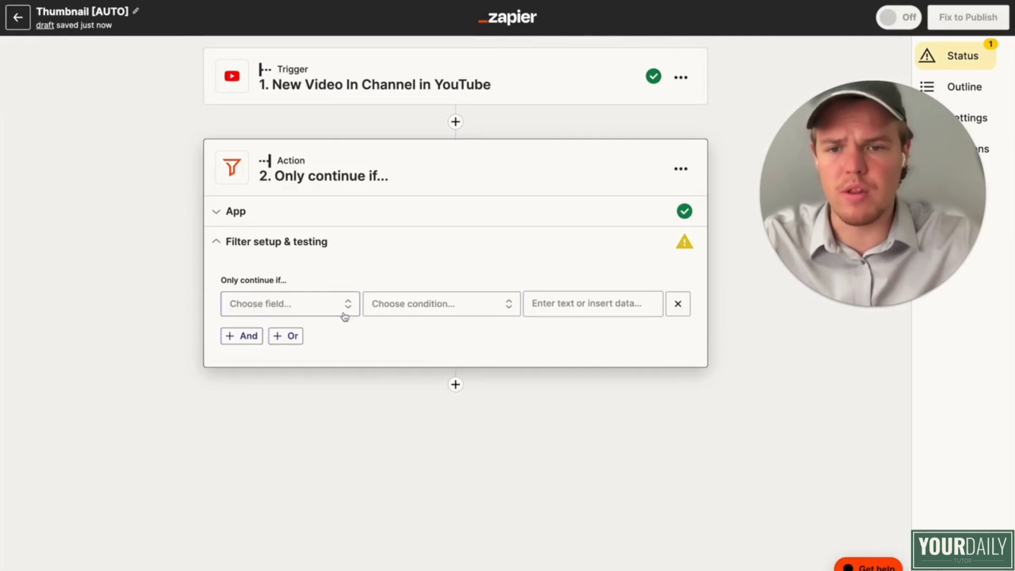
left_click(327, 310)
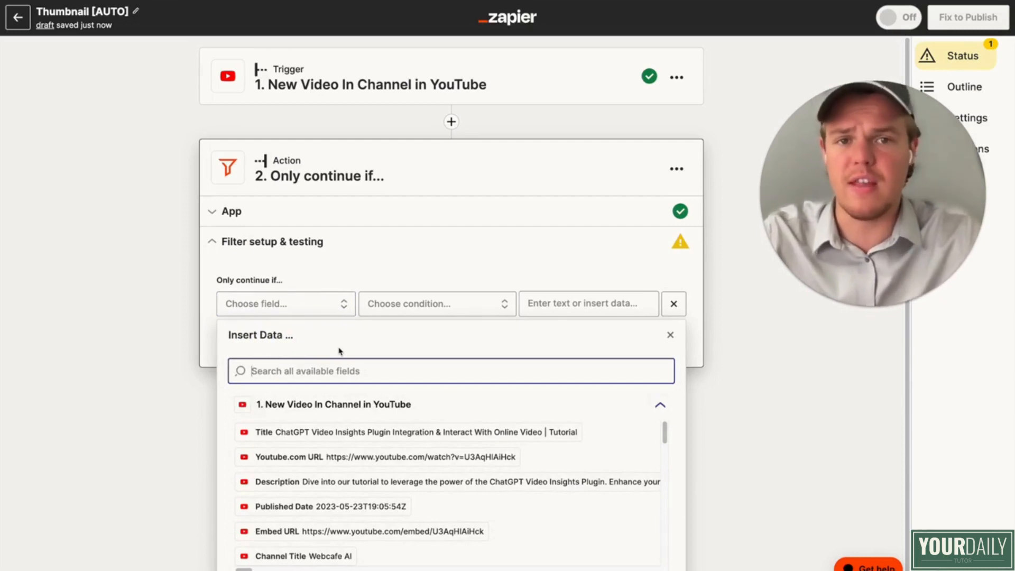
left_click(343, 433)
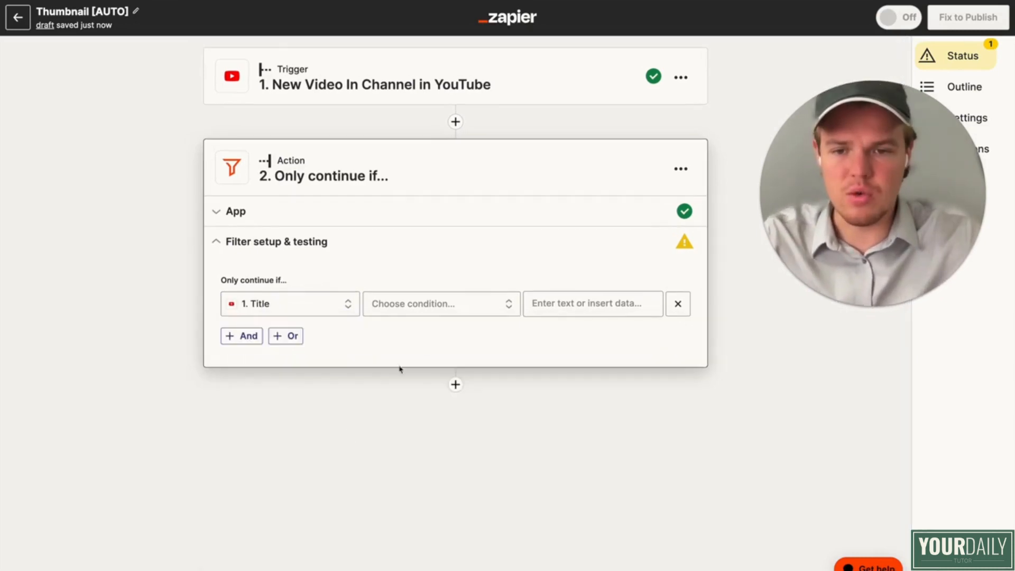
Step: Set the filter condition to (Text) Contains "Webcafe Cooking", test it and proceed to the third step
left_click(460, 307)
left_click(454, 333)
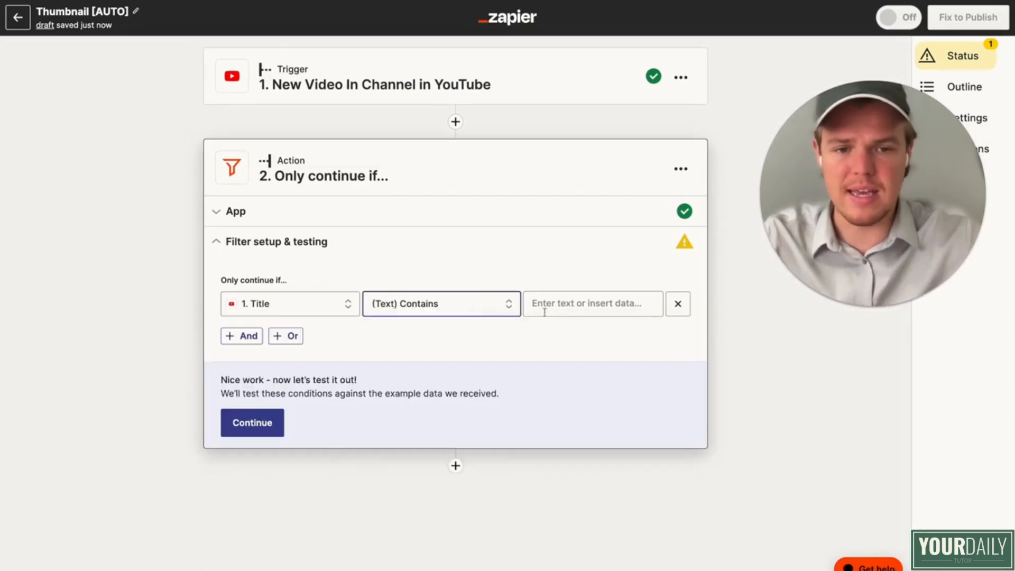
left_click(542, 304)
type("Webcafe Cooking")
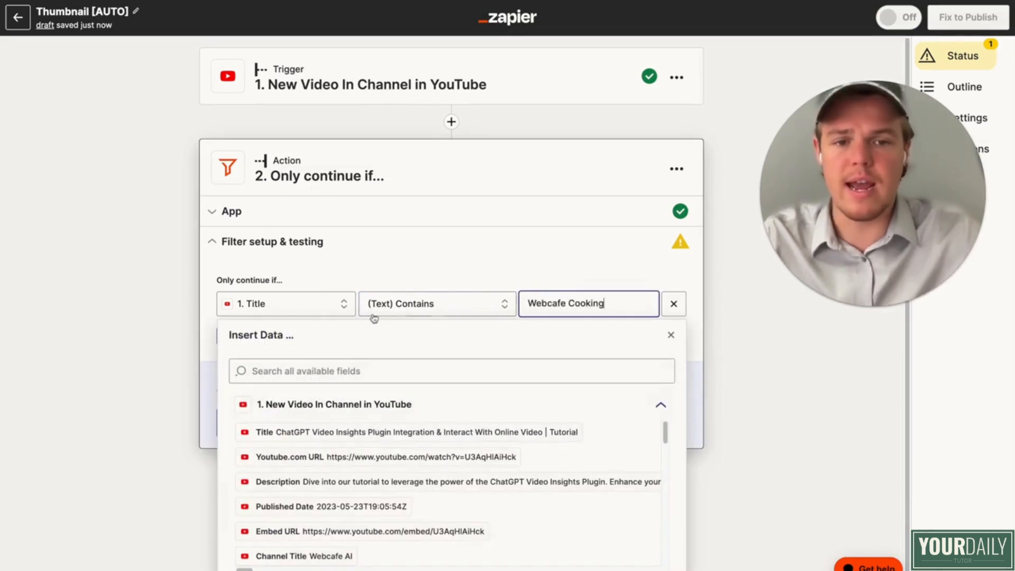
left_click(166, 301)
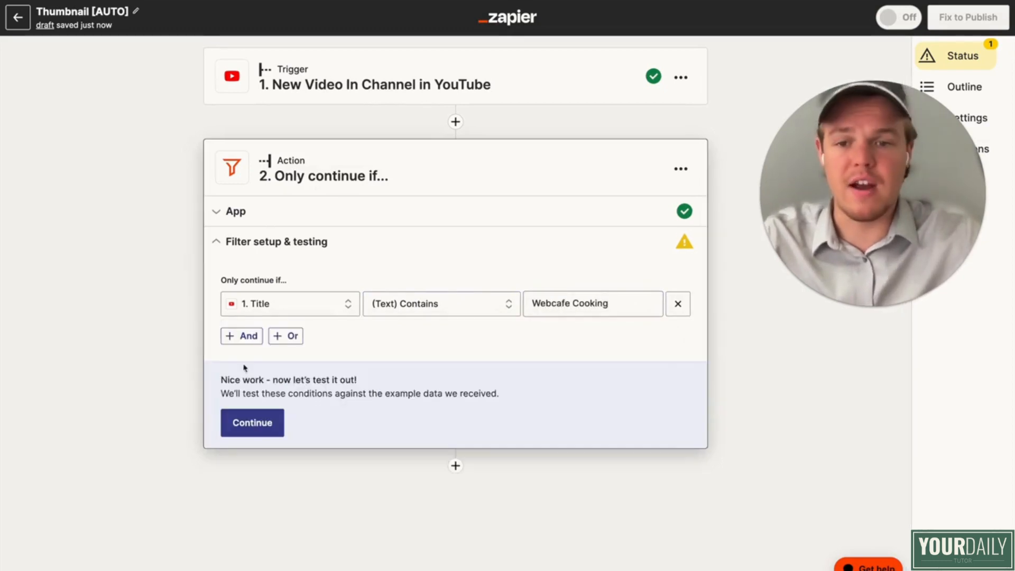
left_click(248, 421)
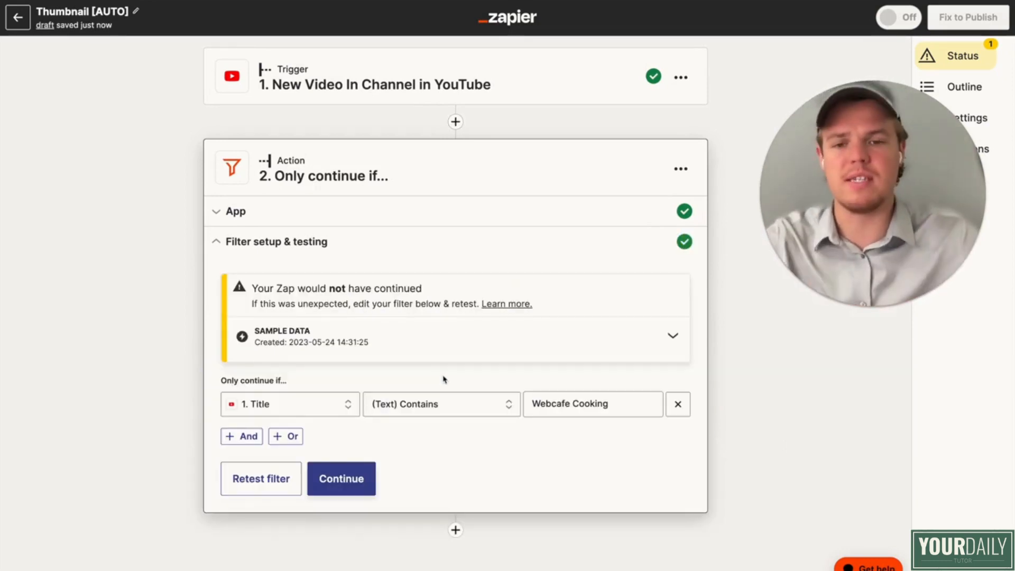
left_click(350, 481)
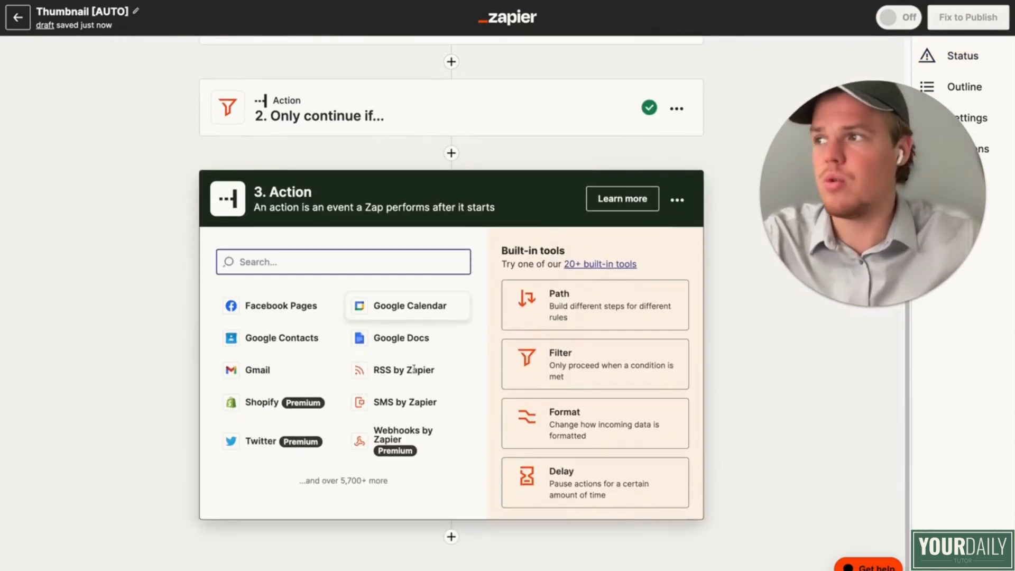
type("bann")
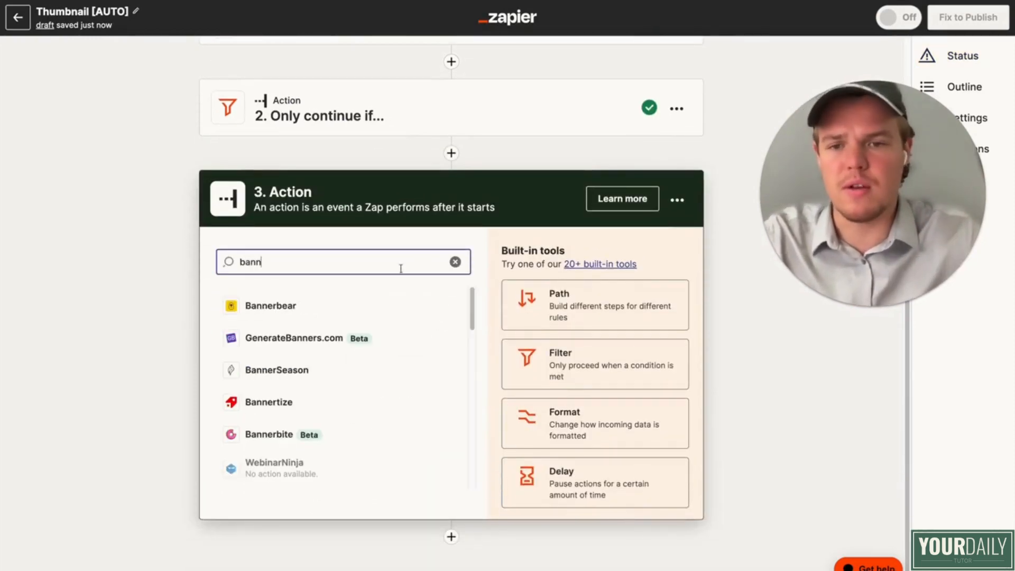
key("BackSpace")
key("BackSpace")
key("BackSpace")
key("BackSpace")
Step: Add Storage by Zapier as the third step with the Get Value event and accept it
type("stor")
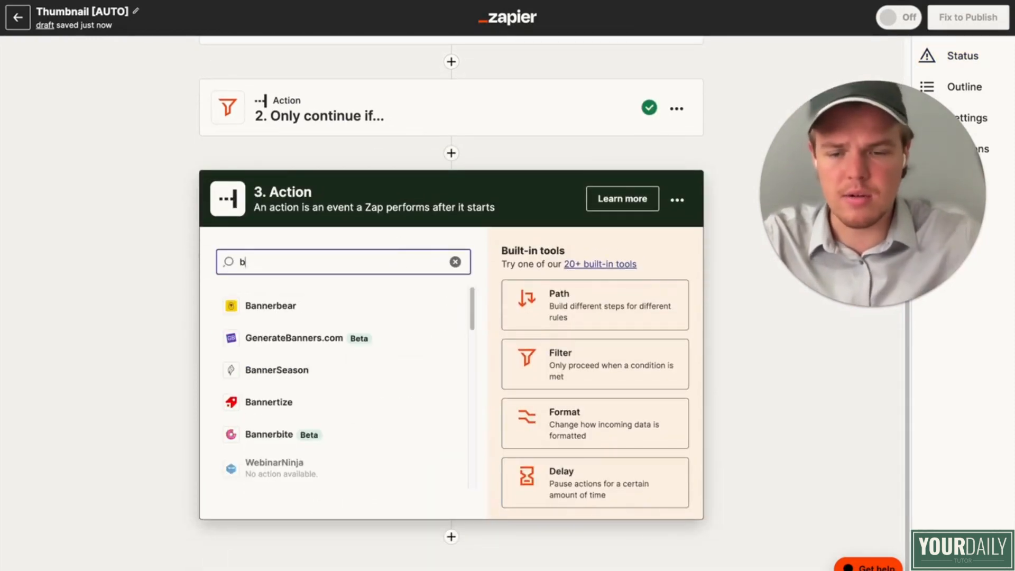
left_click(342, 304)
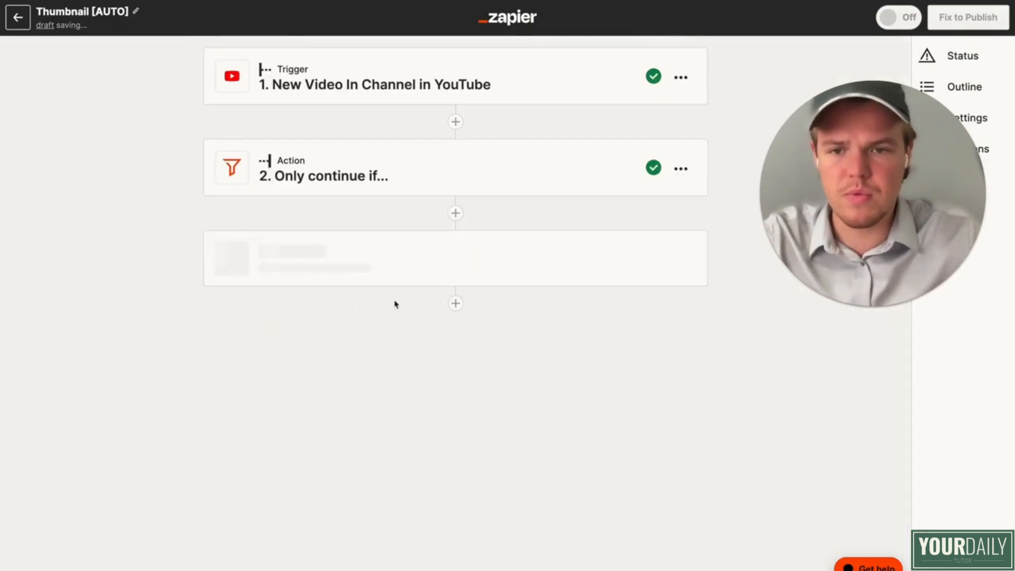
left_click(359, 399)
scroll(378, 415, "down", 10)
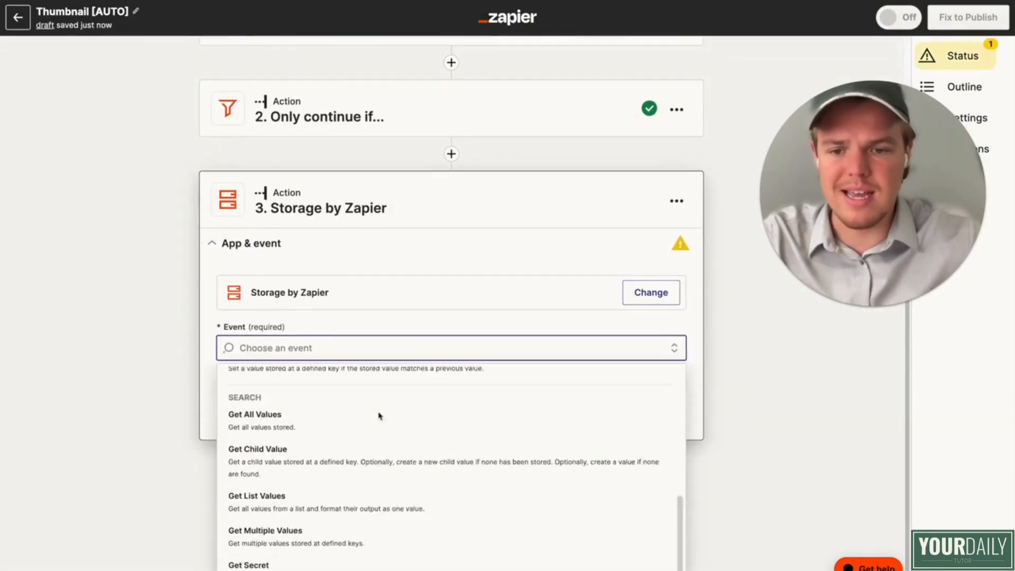
left_click(348, 563)
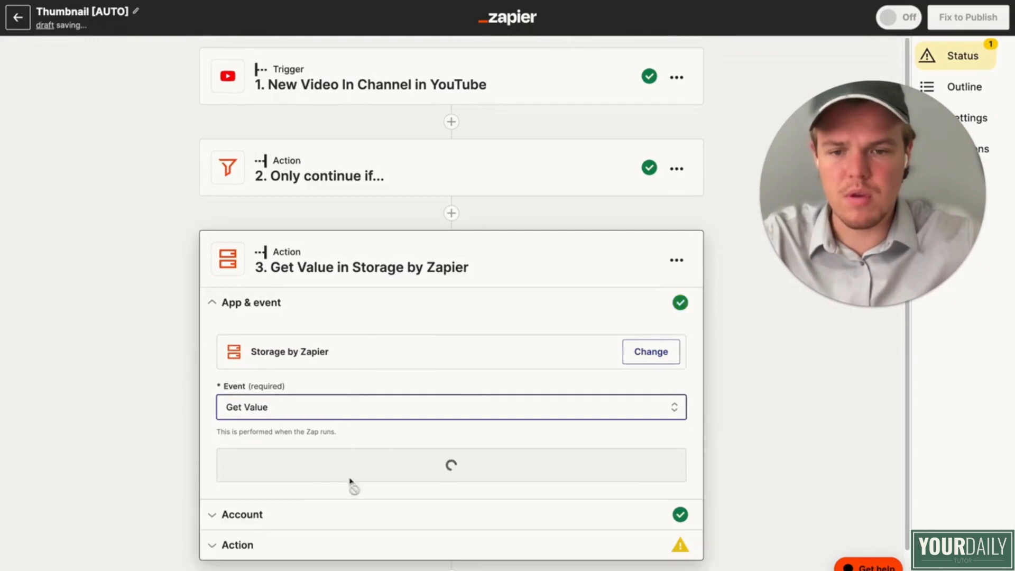
left_click(262, 470)
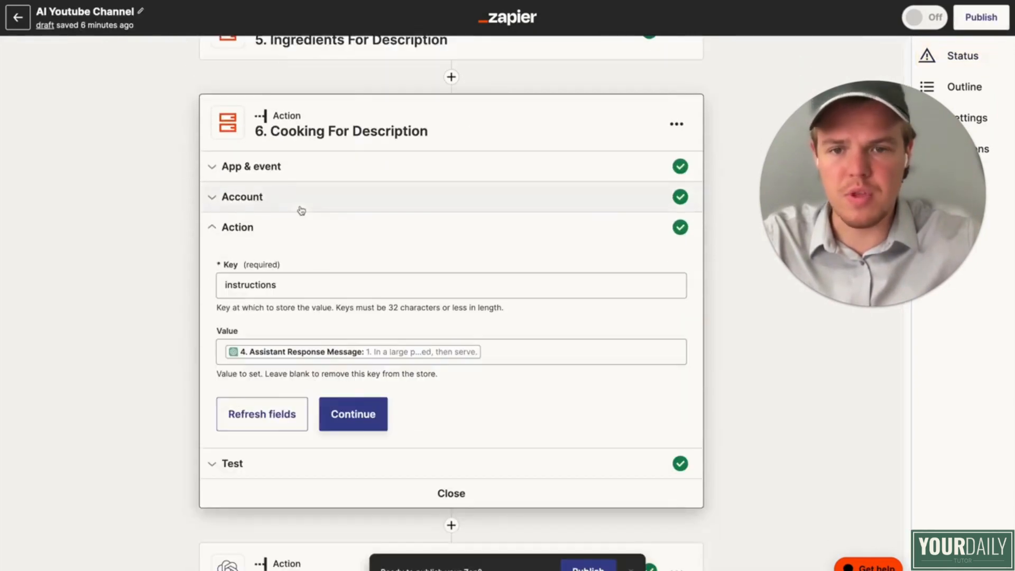
Step: Open the Banner ID storage step in the AI Youtube Channel Zap and copy its key
scroll(303, 209, "up", 5)
scroll(302, 208, "down", 15)
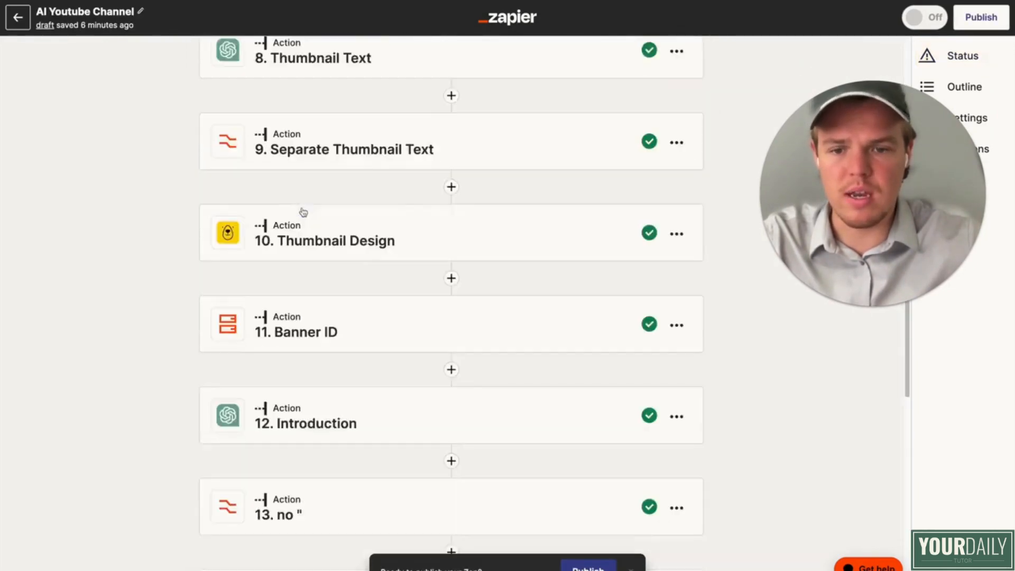
scroll(302, 212, "up", 1)
left_click(329, 242)
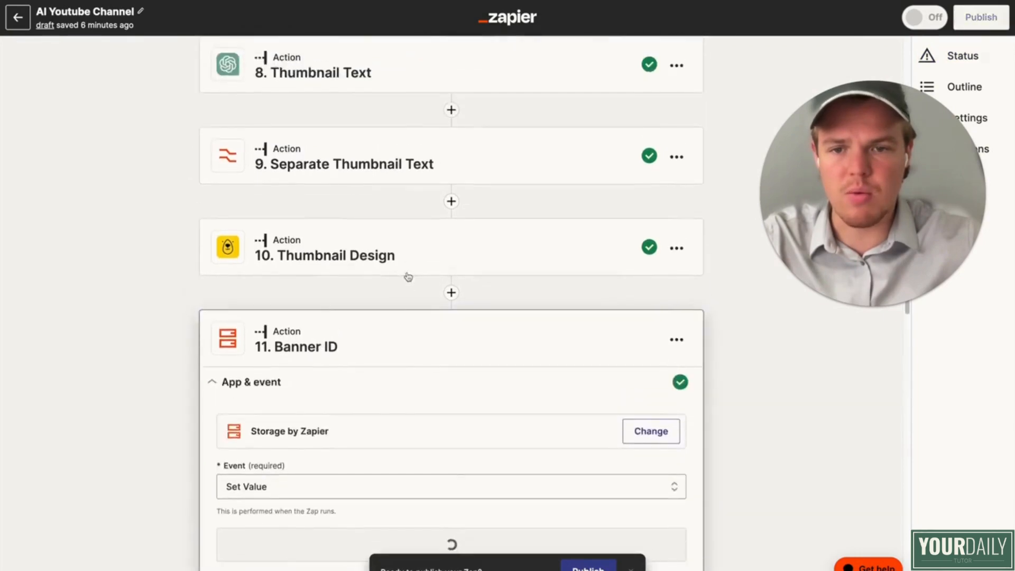
left_click(392, 293)
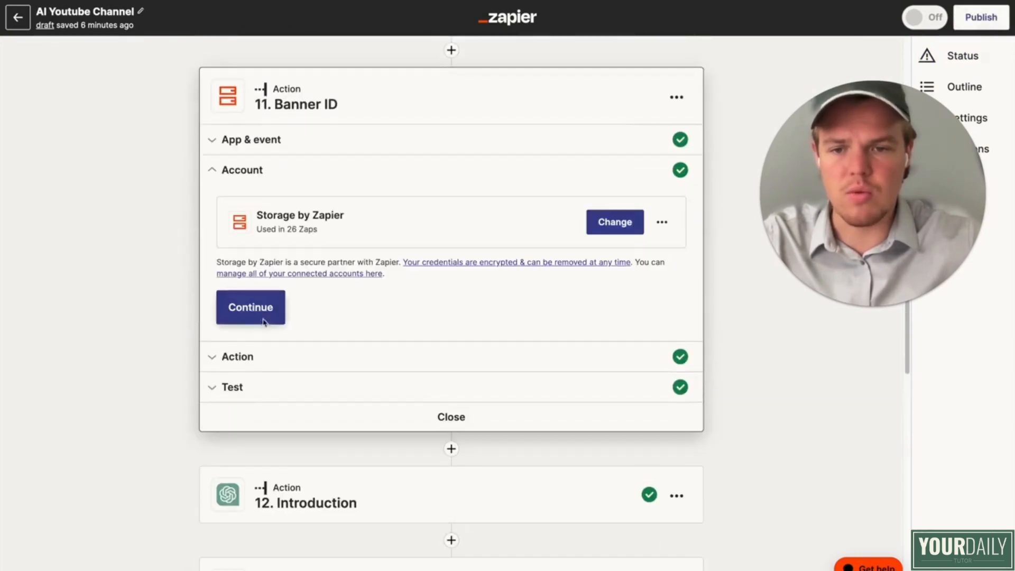
left_click(262, 322)
double_click(278, 259)
key("ctrl+c")
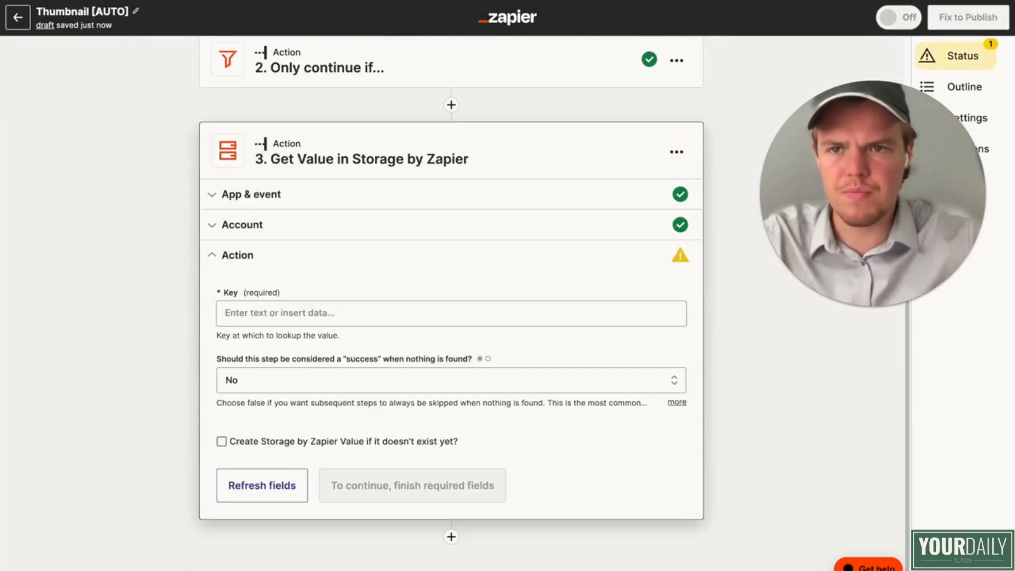
Step: Set the Get Value step's key to cookthumb in the Thumbnail [AUTO] Zap and test the step
left_click(293, 320)
key("ctrl+v")
left_click(164, 318)
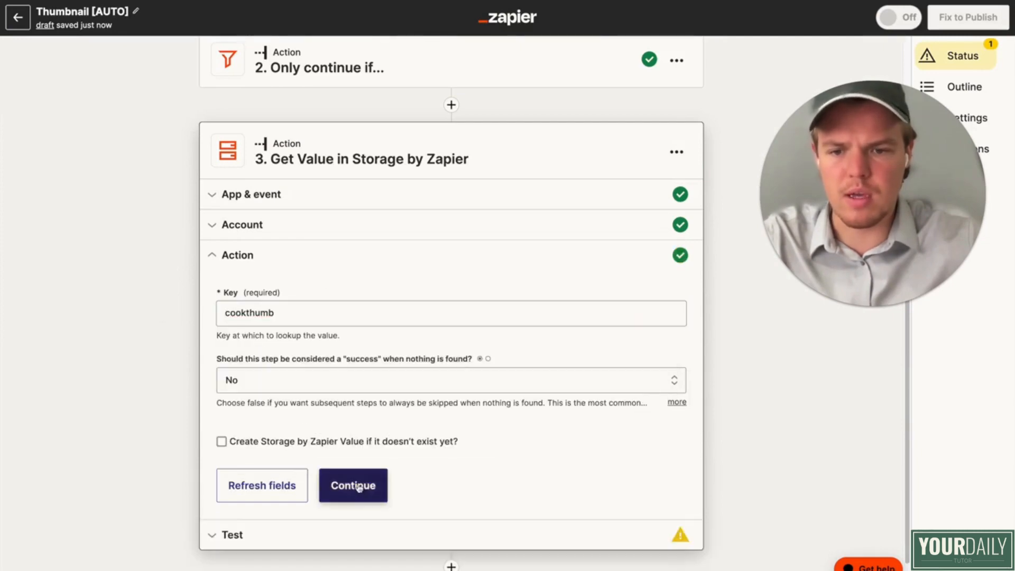
left_click(357, 491)
left_click(334, 524)
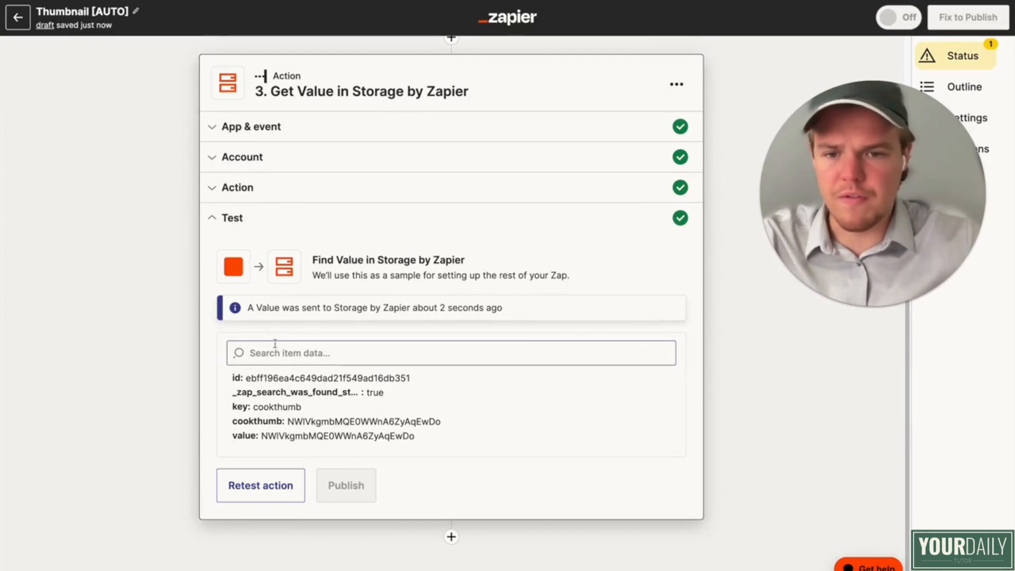
scroll(269, 342, "up", 3)
scroll(268, 342, "down", 3)
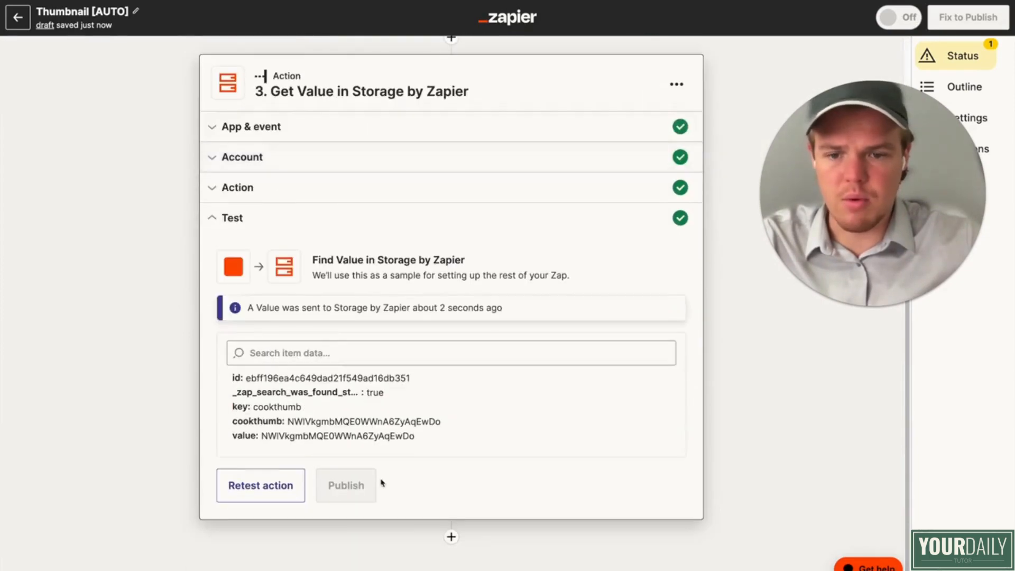
Step: Add Storage by Zapier as the fourth step of the Thumbnail [AUTO] Zap with the Get Value event
left_click(452, 537)
type("s")
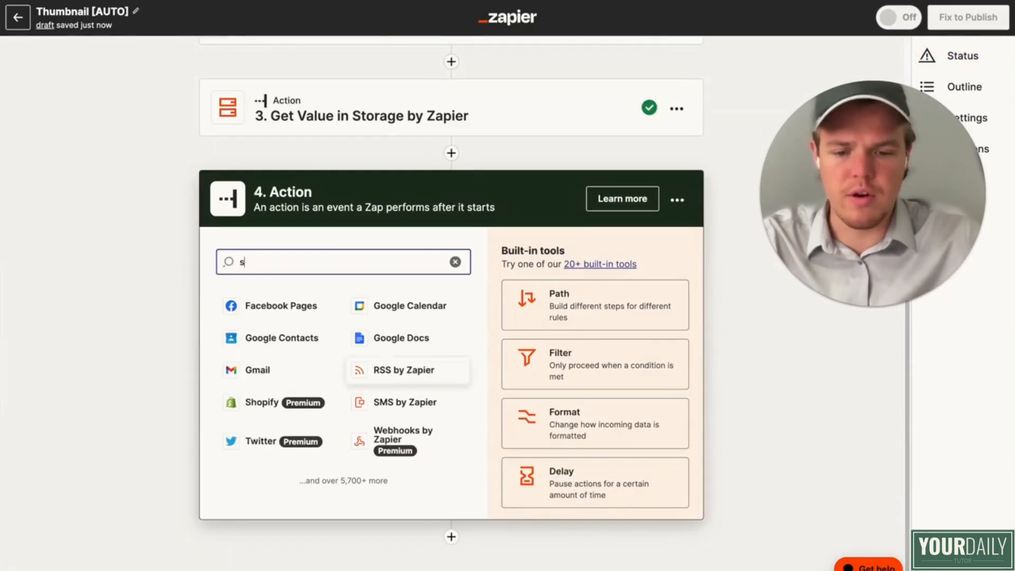
type("tor")
left_click(379, 306)
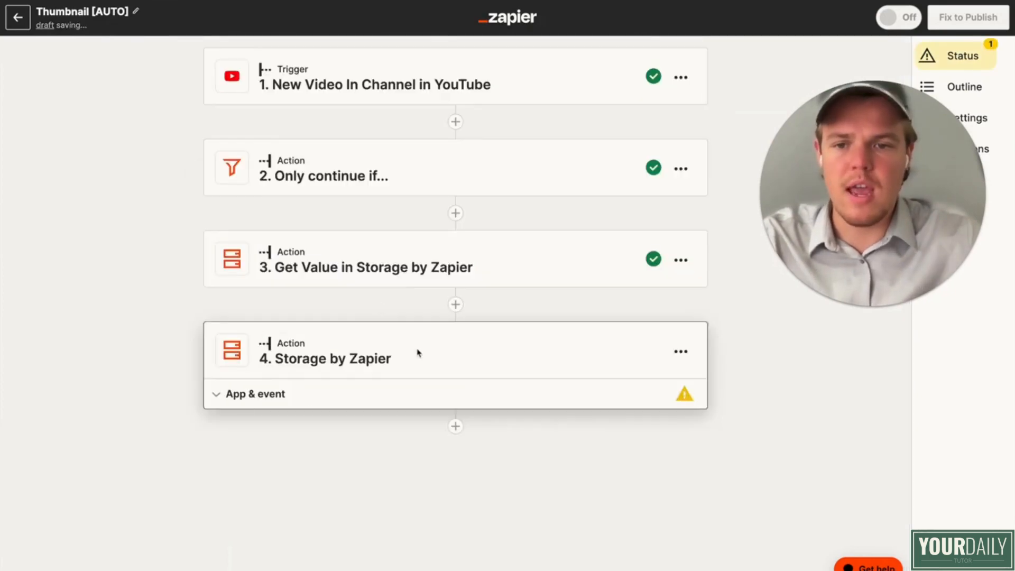
left_click(333, 437)
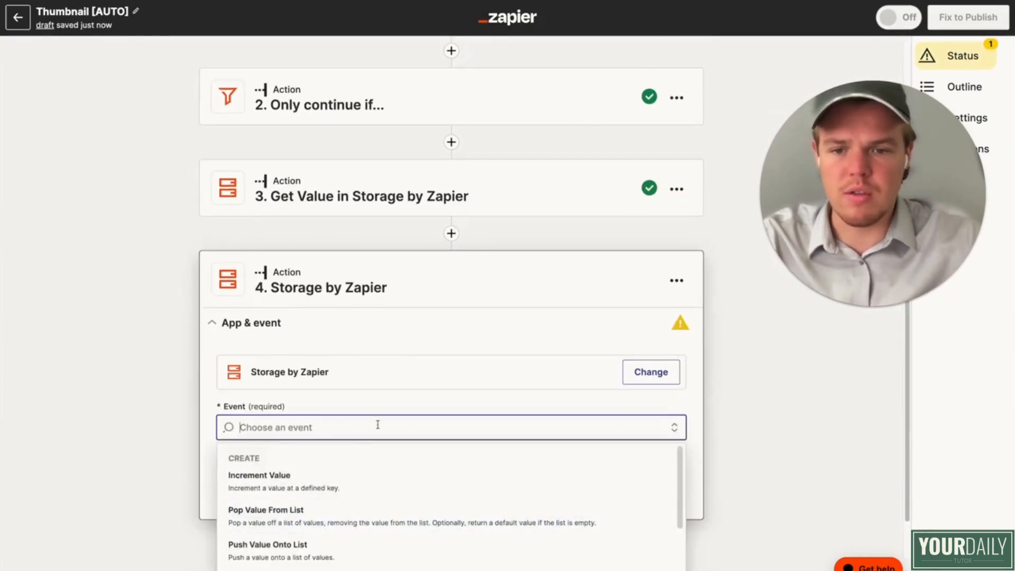
scroll(376, 444, "down", 5)
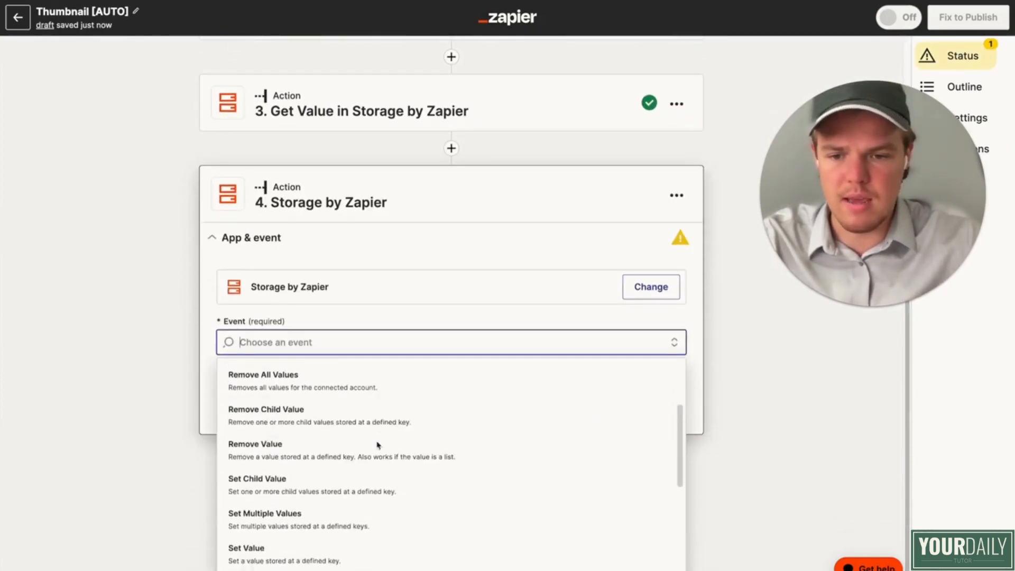
scroll(302, 454, "down", 3)
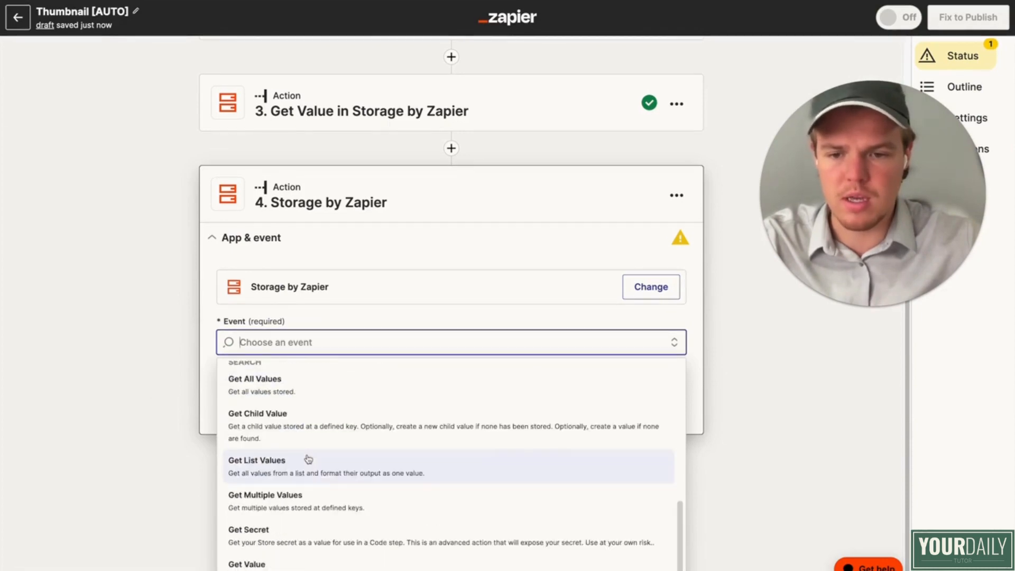
left_click(249, 558)
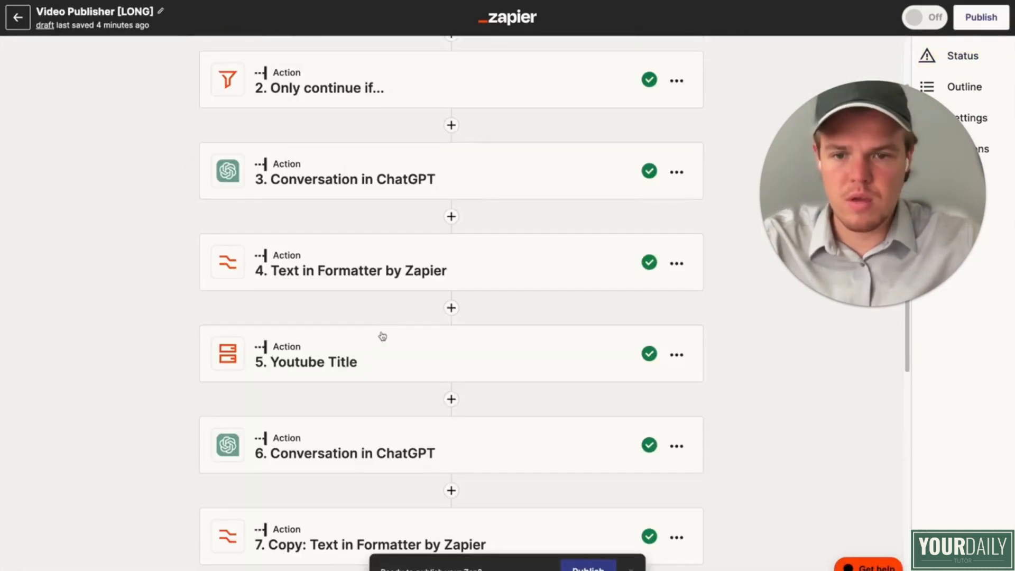
Step: Open the Youtube Title storage step in the Video Publisher [LONG] Zap and copy its key
scroll(382, 336, "down", 2)
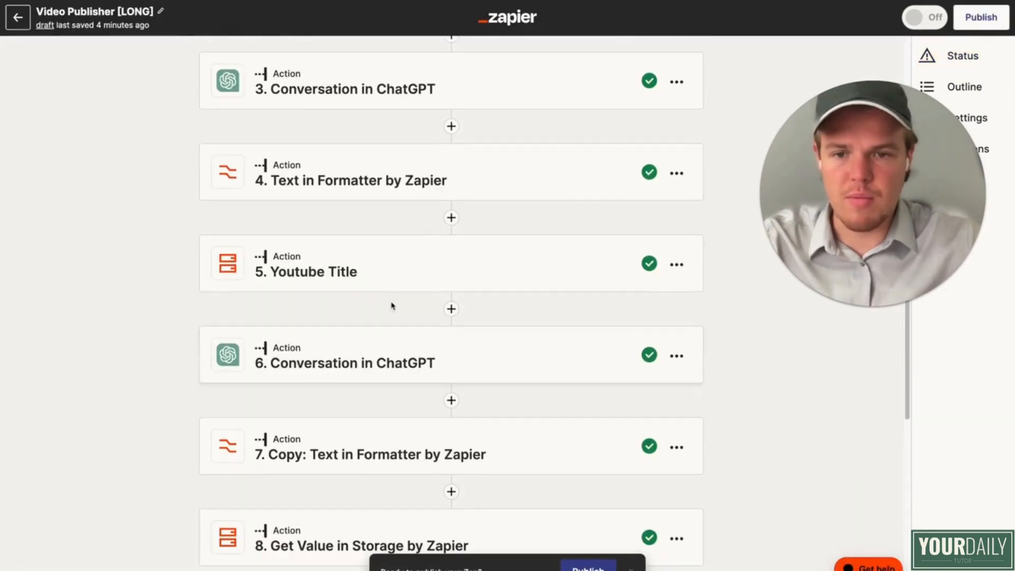
left_click(374, 277)
scroll(374, 302, "down", 5)
left_click(340, 333)
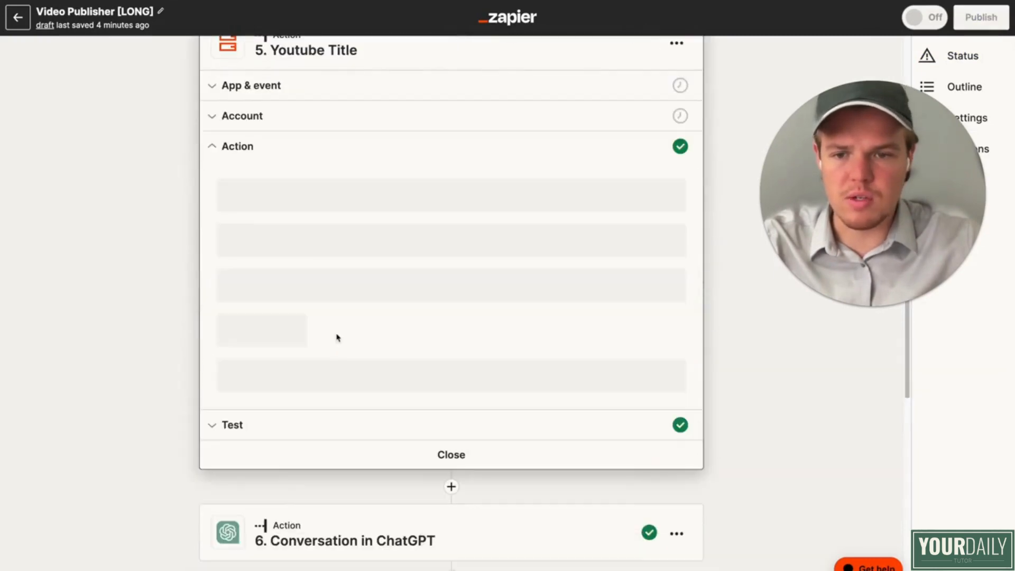
double_click(309, 203)
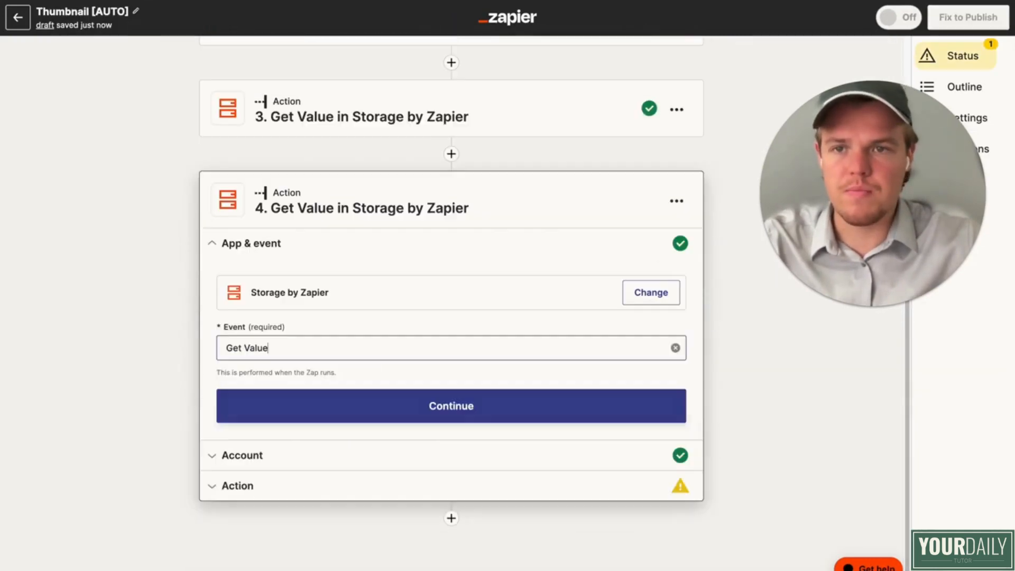
Step: Set the fourth step's Get Value key to utubefoodtitle in the Thumbnail [AUTO] Zap and test the step
left_click(331, 330)
left_click(252, 334)
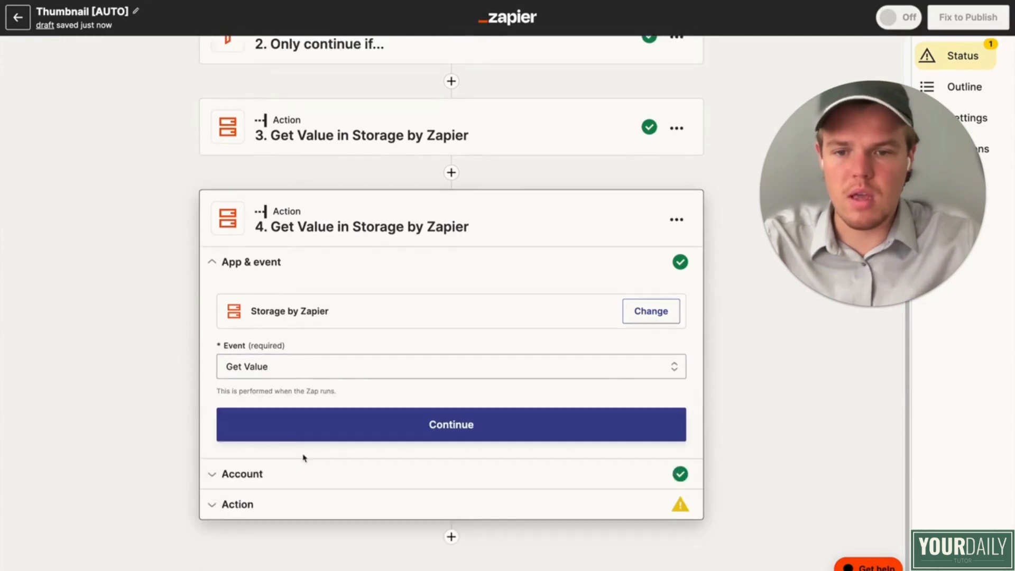
left_click(294, 475)
left_click(271, 460)
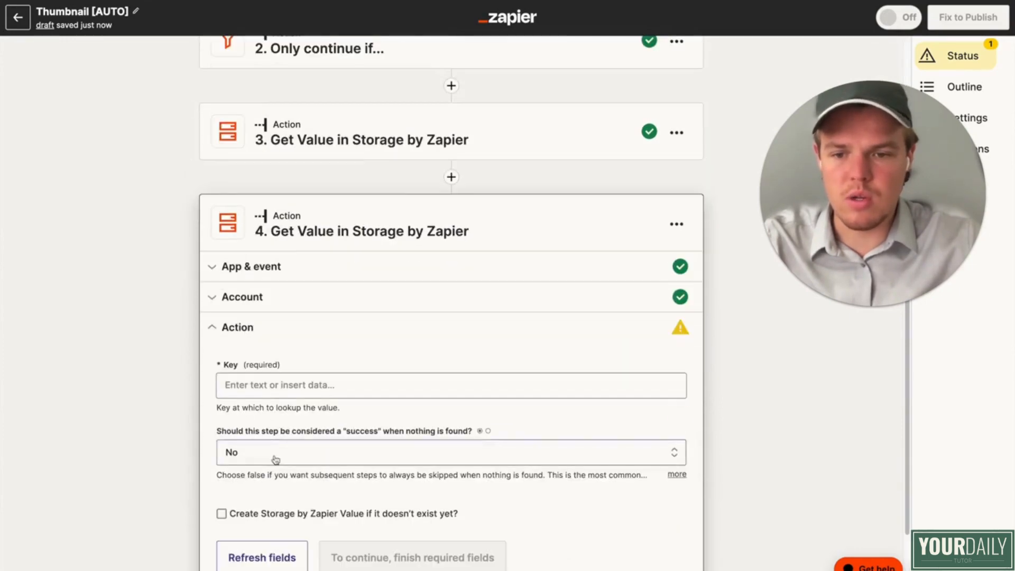
scroll(365, 510, "down", 2)
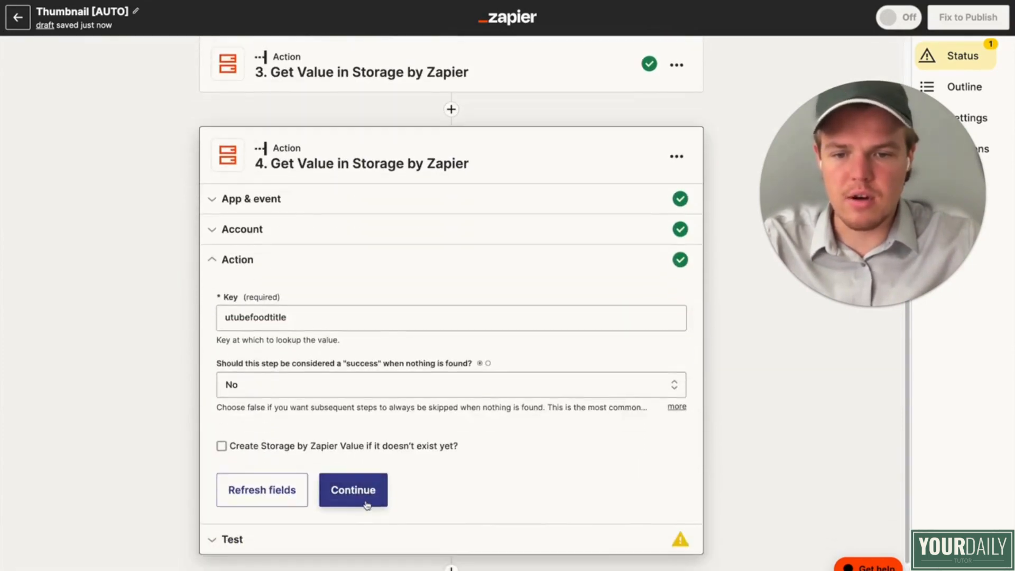
left_click(351, 490)
left_click(341, 536)
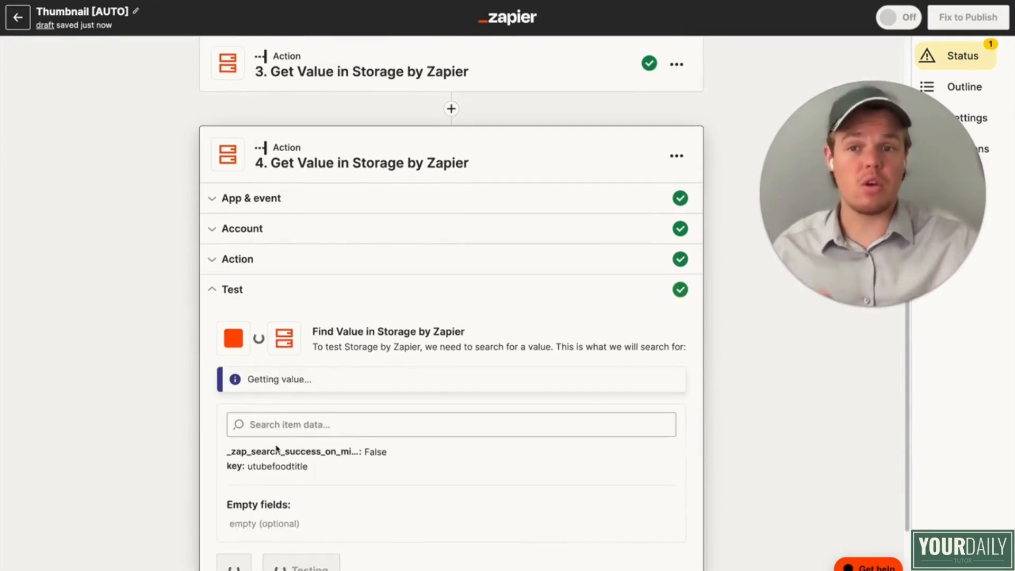
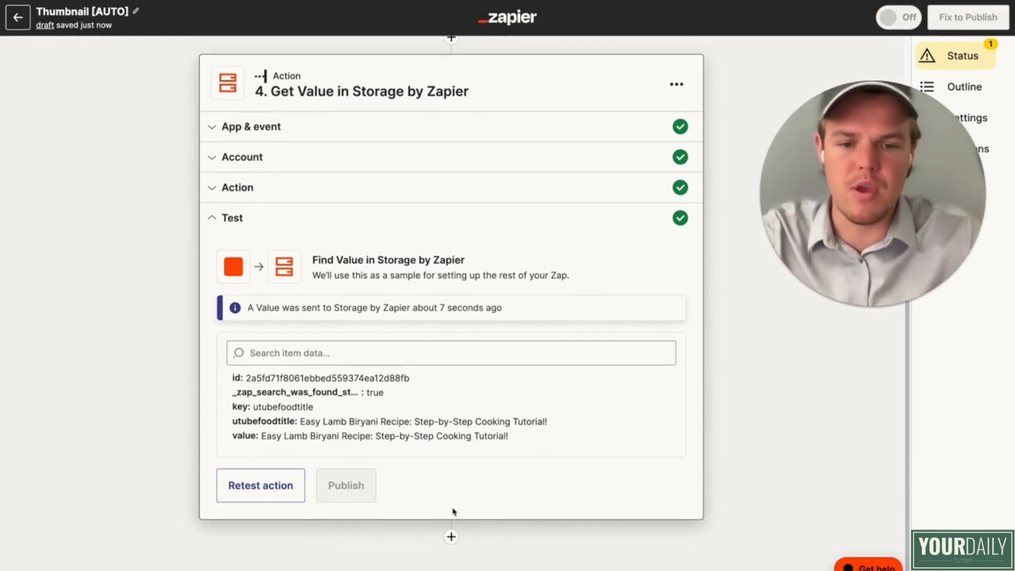
Step: Add Bannerbear as the fifth step of the Thumbnail [AUTO] Zap
scroll(442, 385, "down", 5)
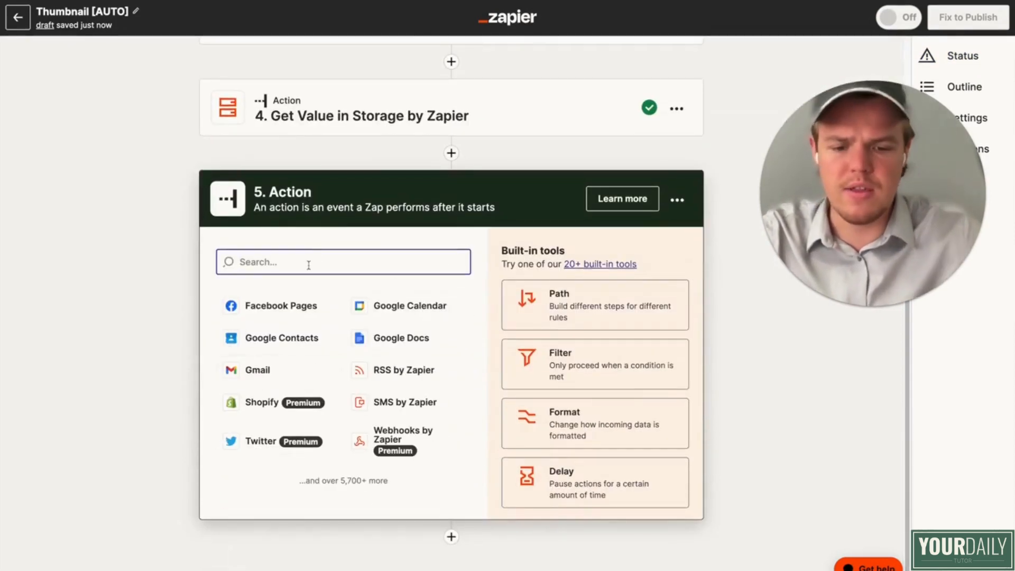
type("bann")
left_click(261, 334)
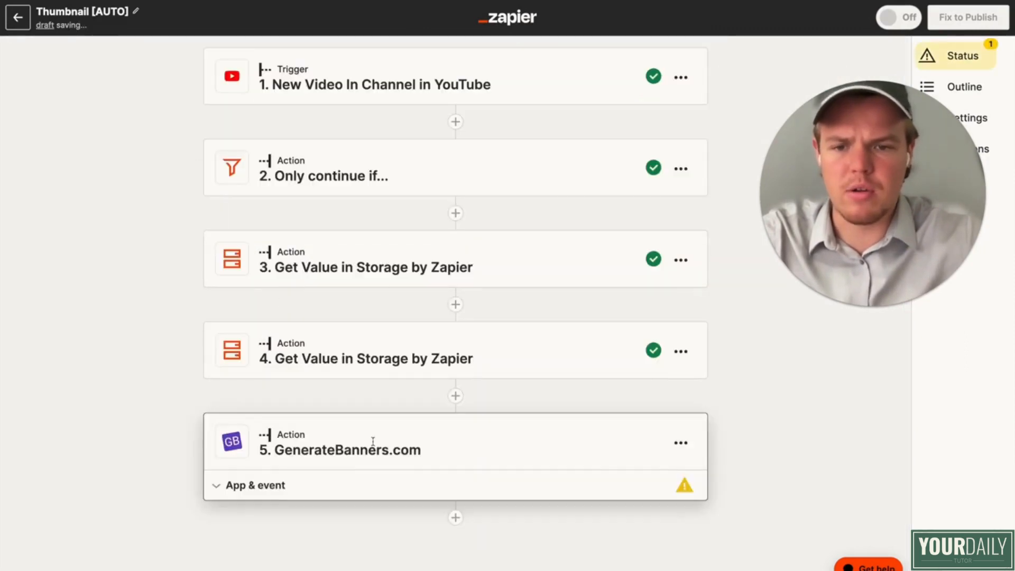
left_click(626, 536)
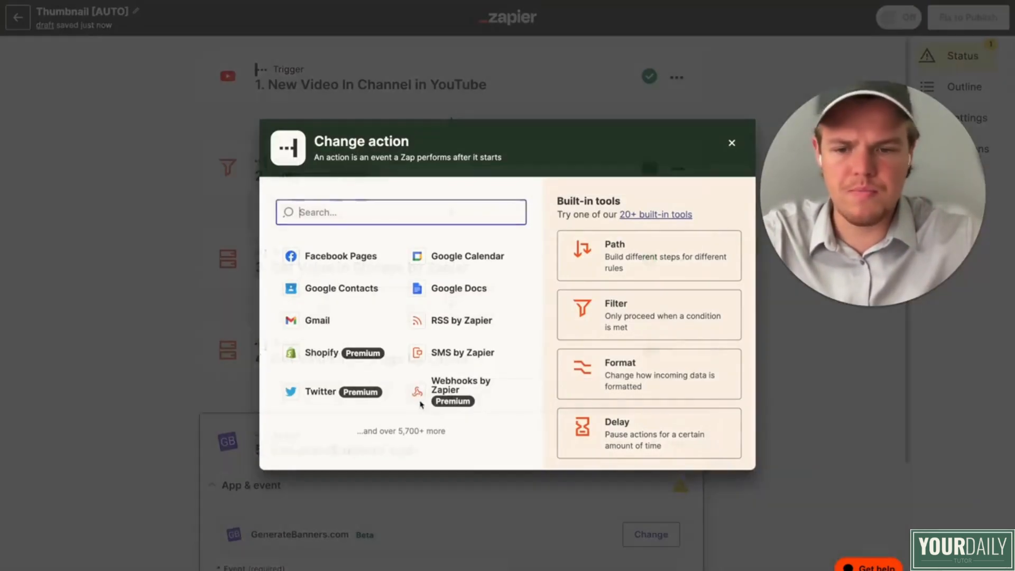
type("bann")
left_click(340, 256)
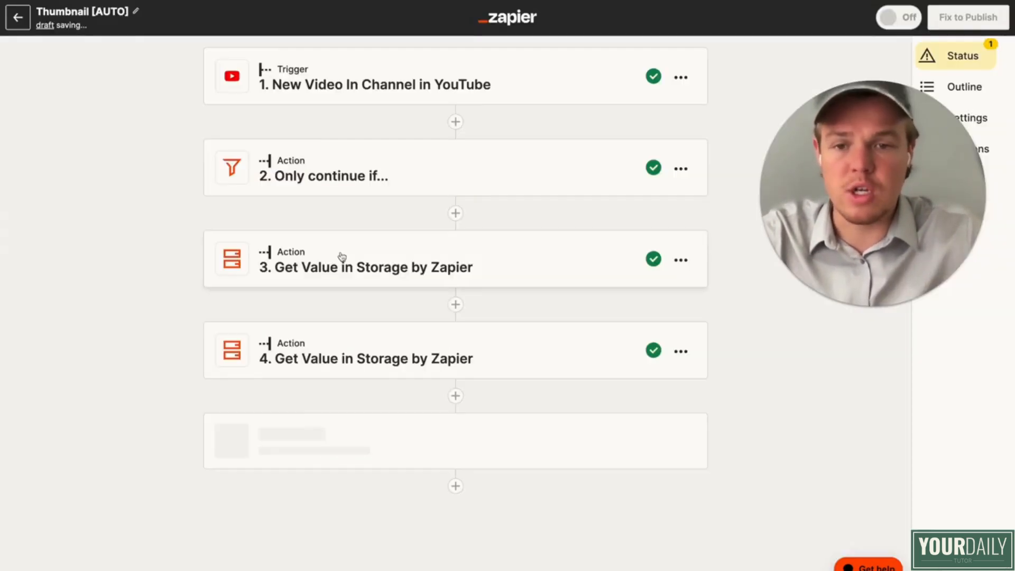
Step: Set the Bannerbear step's event to Find Image and connect the Youtube Course account
left_click(378, 427)
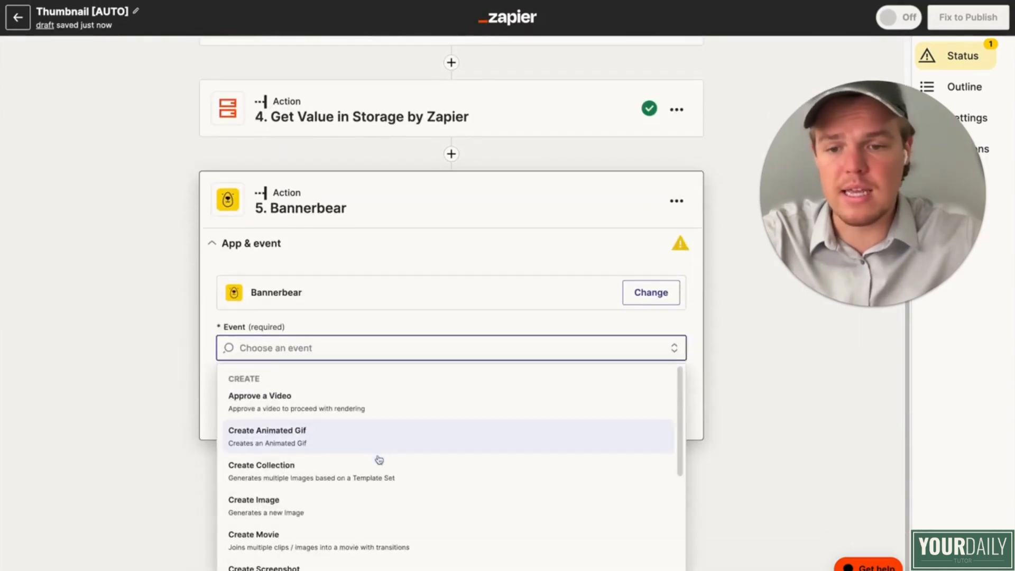
scroll(378, 460, "down", 3)
left_click(363, 523)
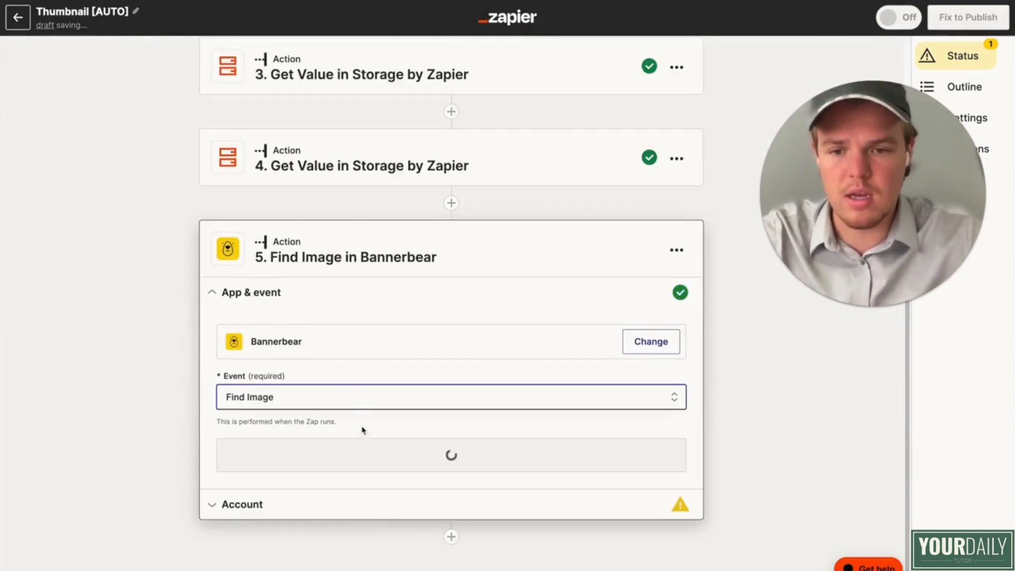
left_click(364, 463)
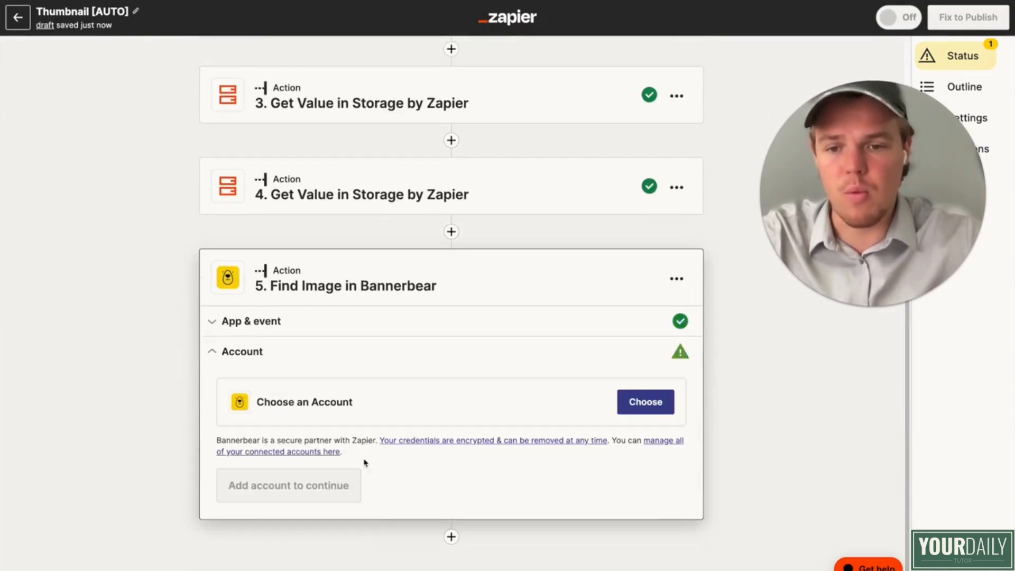
left_click(643, 406)
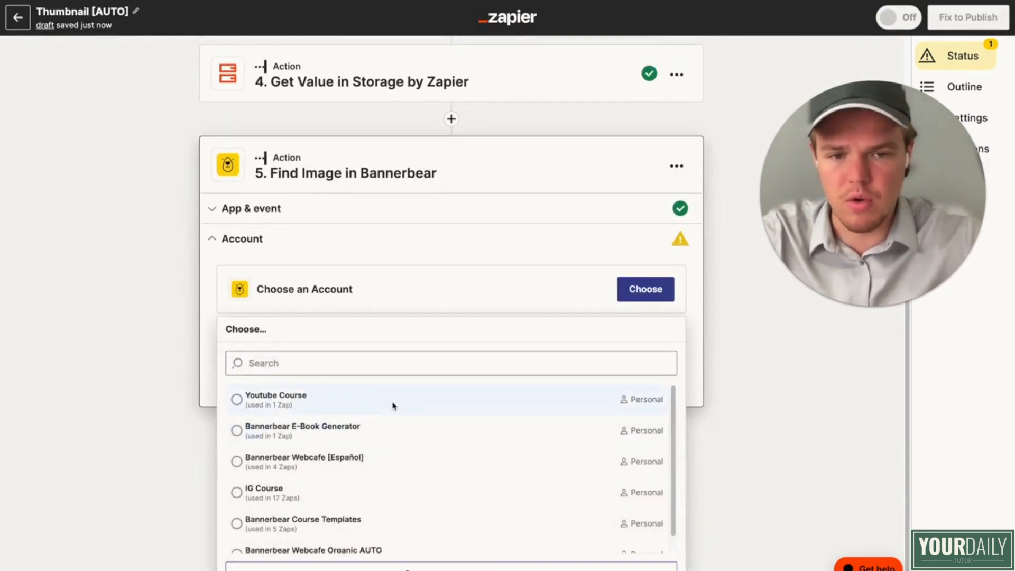
left_click(392, 409)
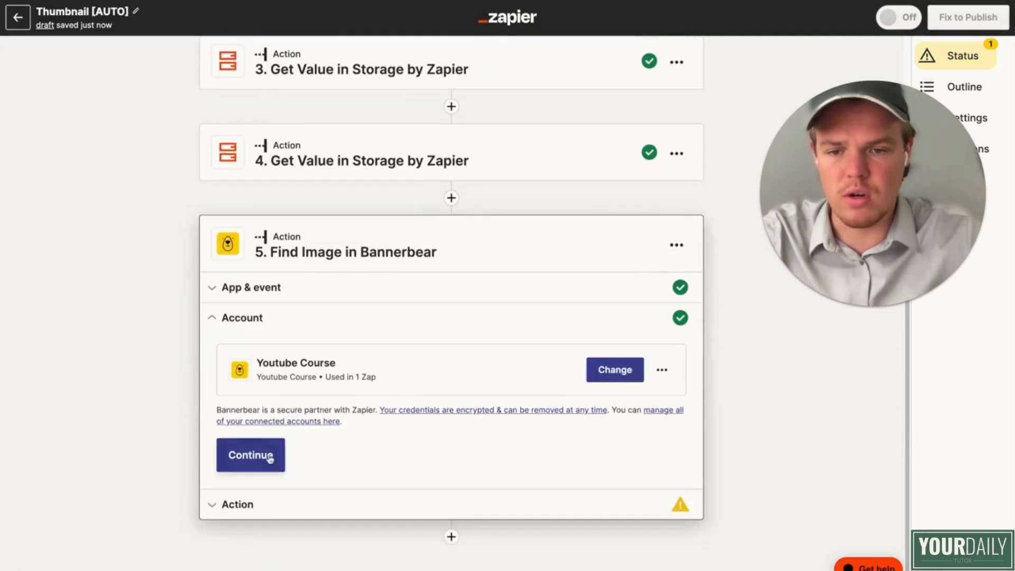
left_click(270, 458)
Step: Map the Find Image step's Image ID to the custom Value output of step 3, Get Value in Storage by Zapier
left_click(324, 370)
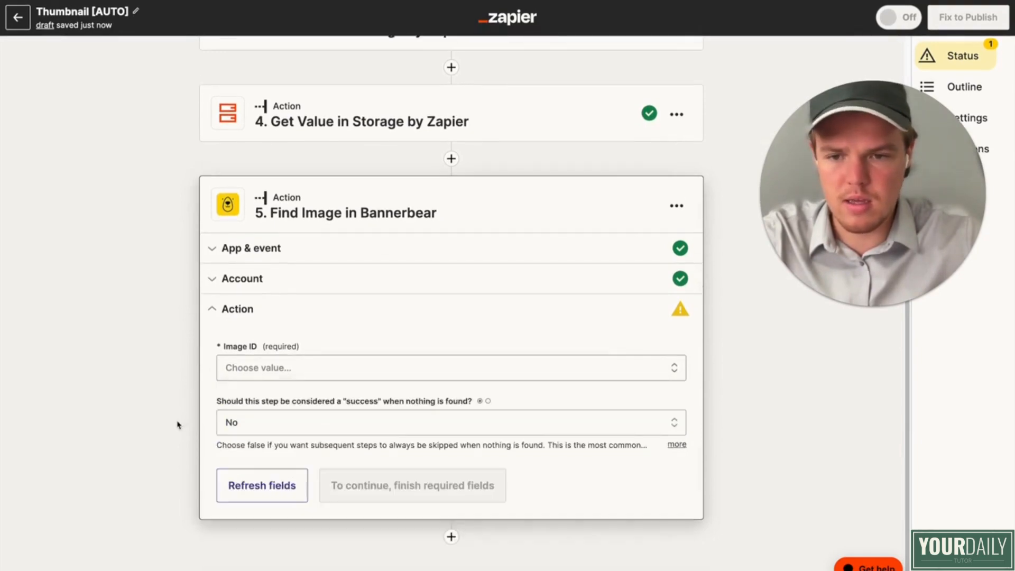
left_click(283, 366)
left_click(302, 408)
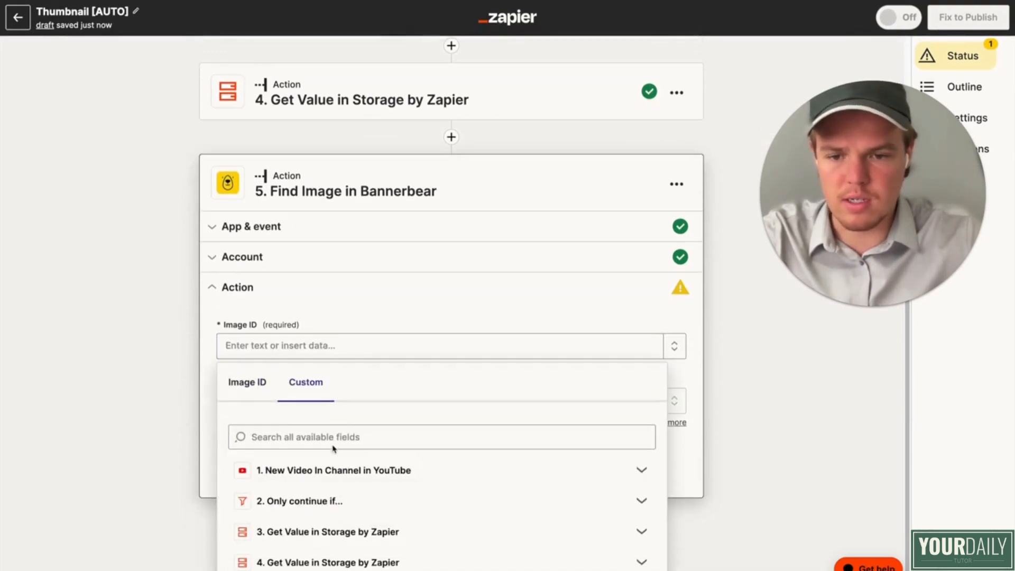
left_click(354, 528)
scroll(357, 476, "down", 2)
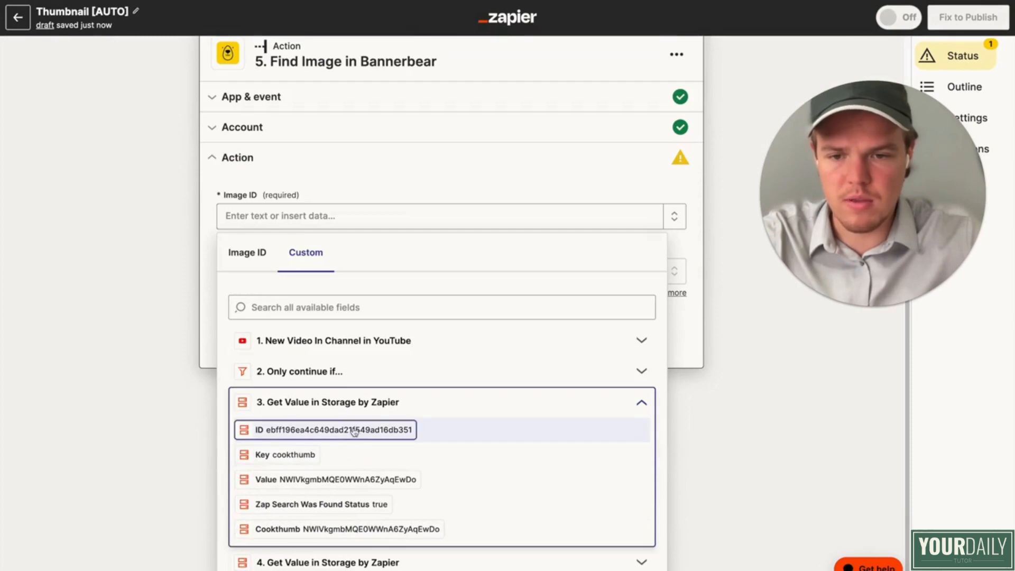
left_click(356, 430)
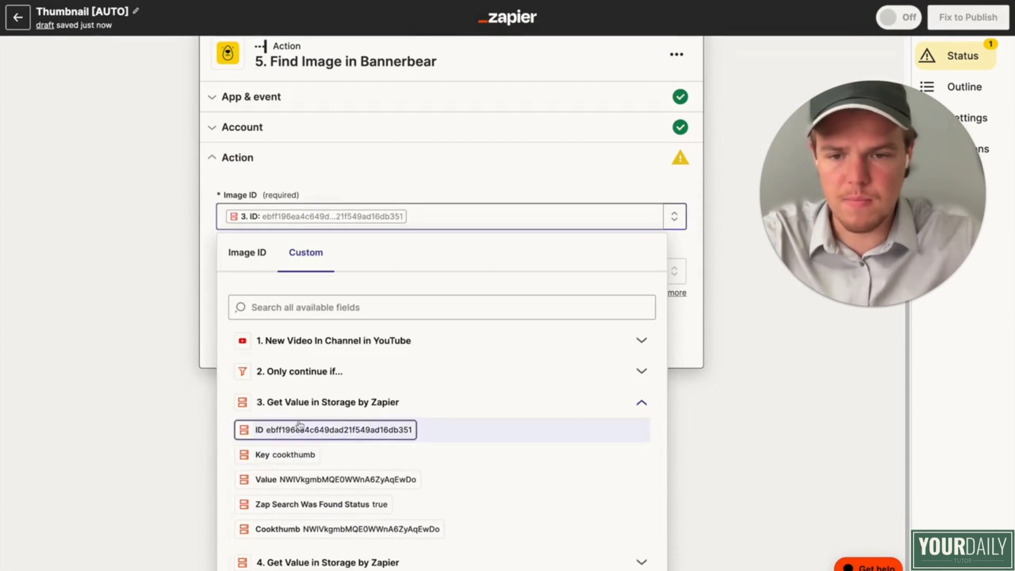
key("BackSpace")
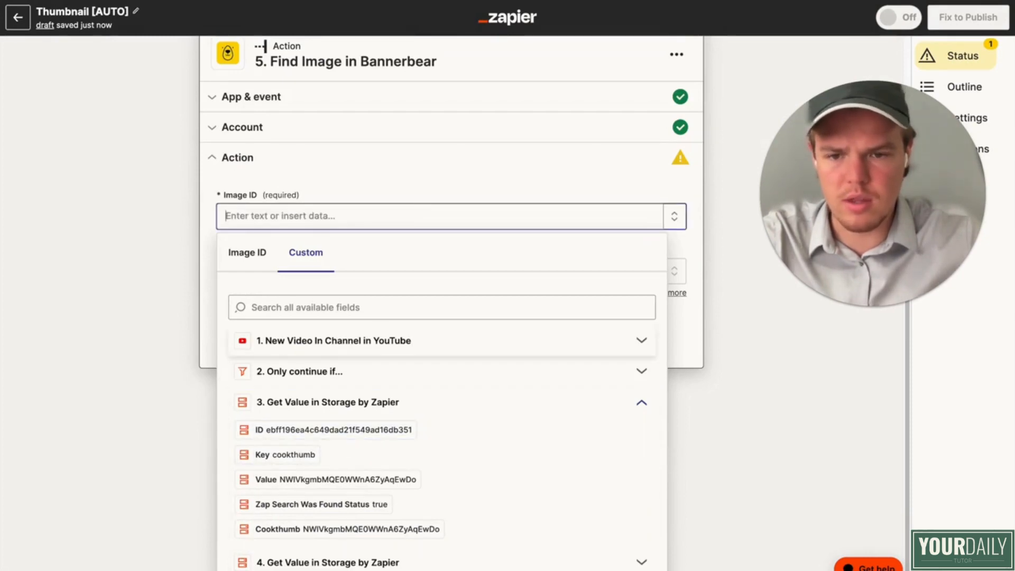
left_click(371, 479)
left_click(143, 412)
scroll(318, 370, "down", 1)
left_click(375, 443)
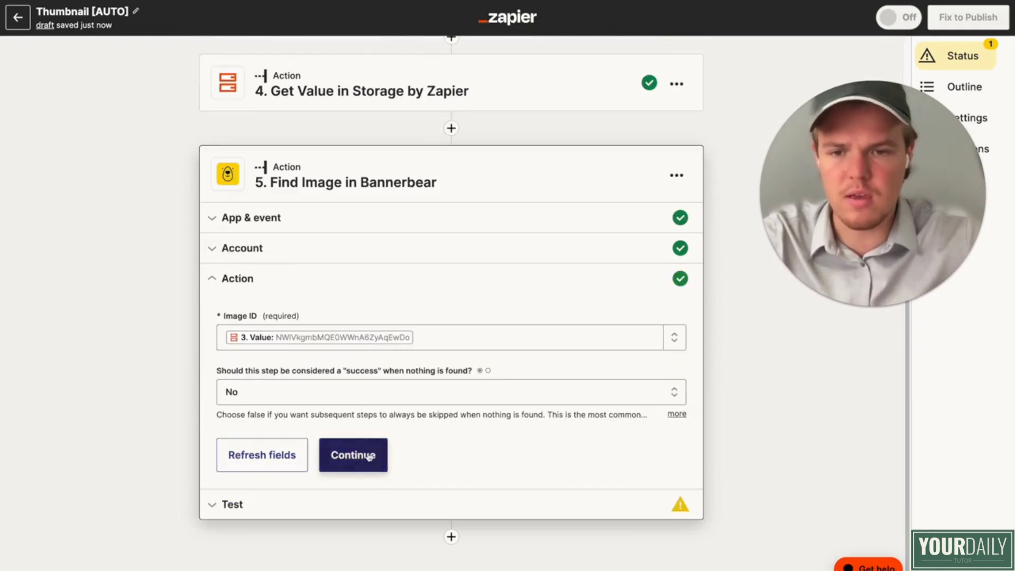
Step: Test the Find Image step and examine the image_url_jpg link in its returned data
left_click(333, 489)
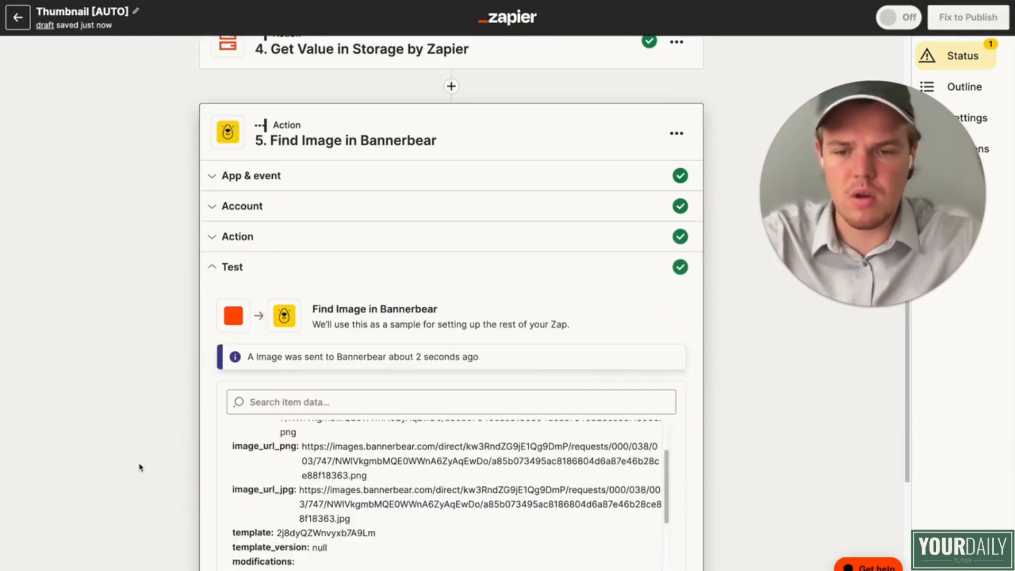
scroll(238, 445, "down", 3)
triple_click(379, 365)
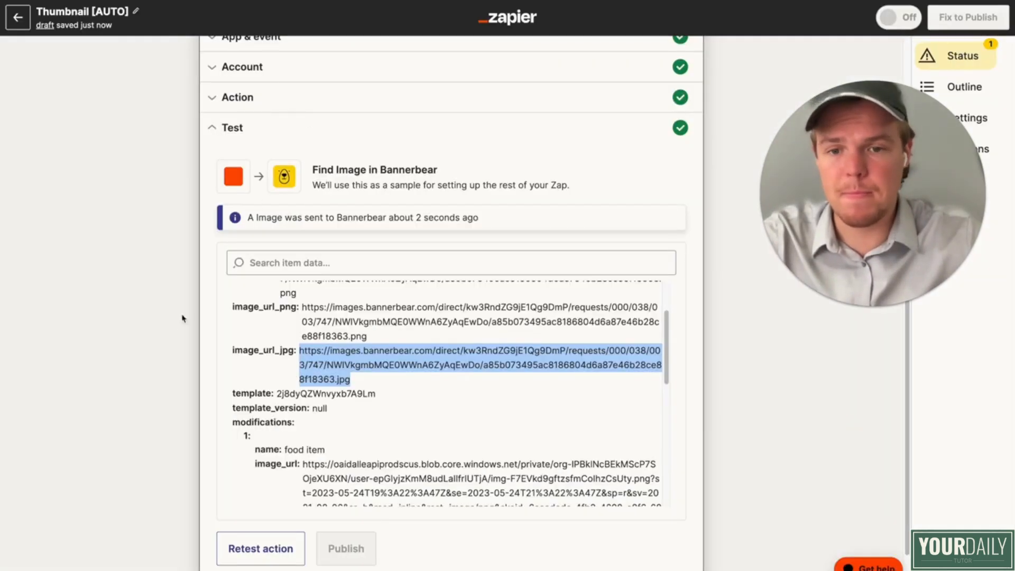
left_click(182, 320)
Step: Add Google Drive as the sixth step of the Zap
scroll(169, 327, "down", 2)
left_click(451, 537)
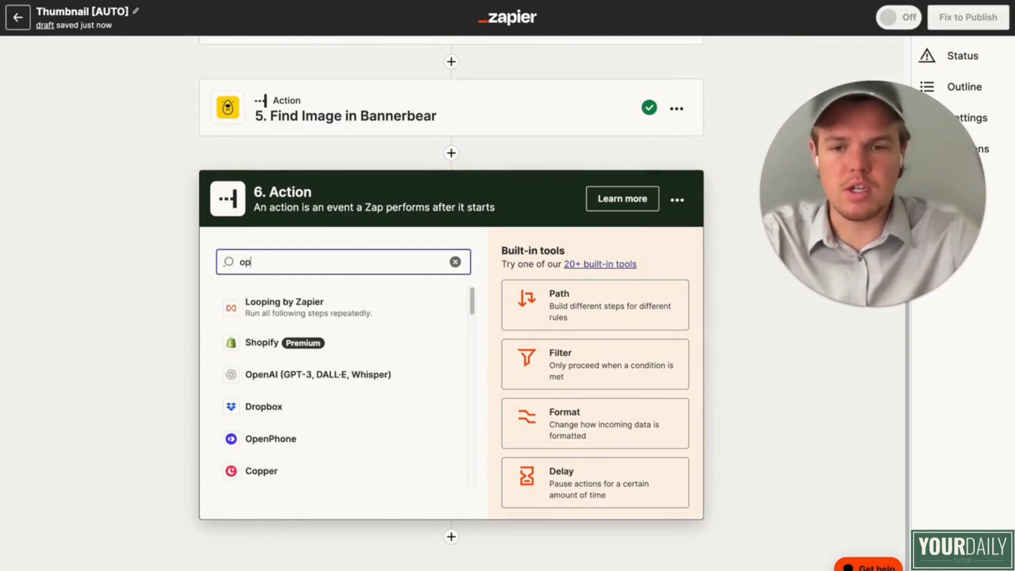
left_click(318, 375)
left_click(296, 277)
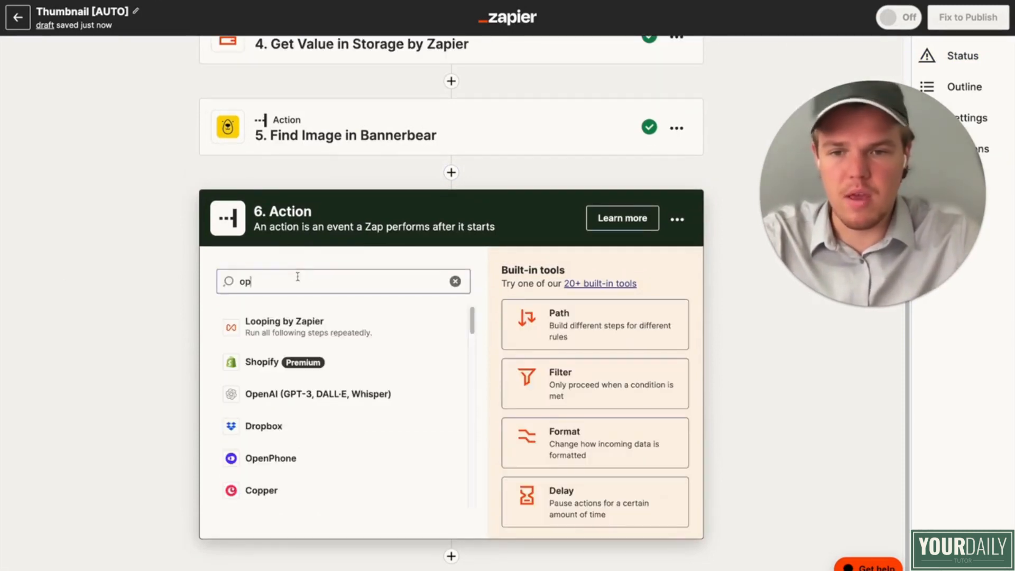
type("loa")
key("super+a")
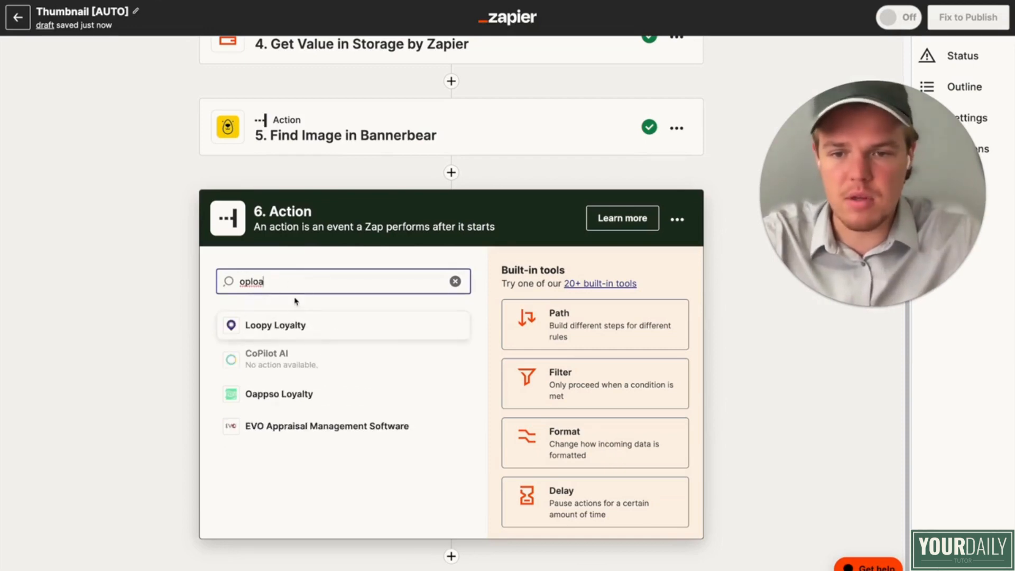
type("goog")
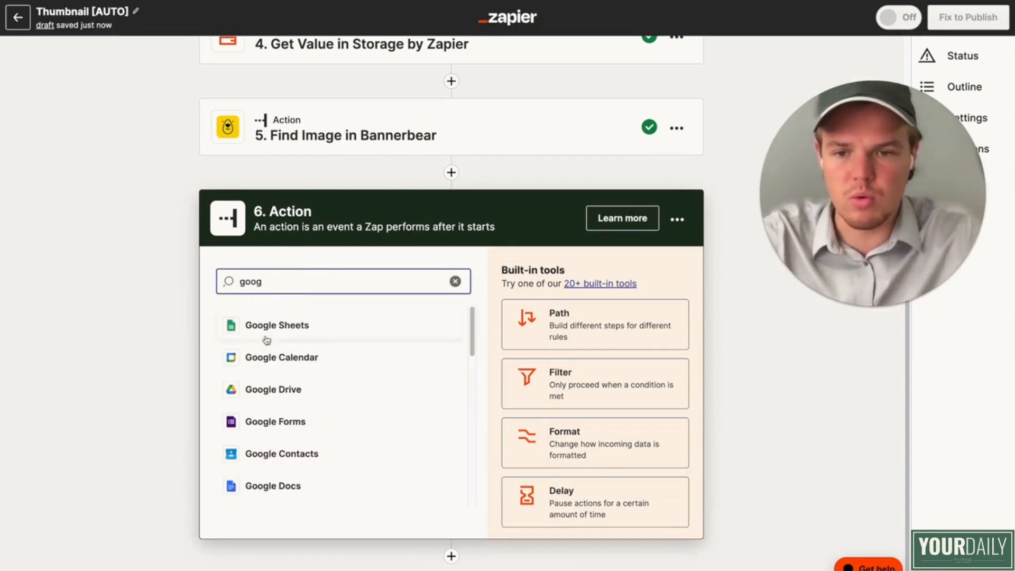
left_click(267, 390)
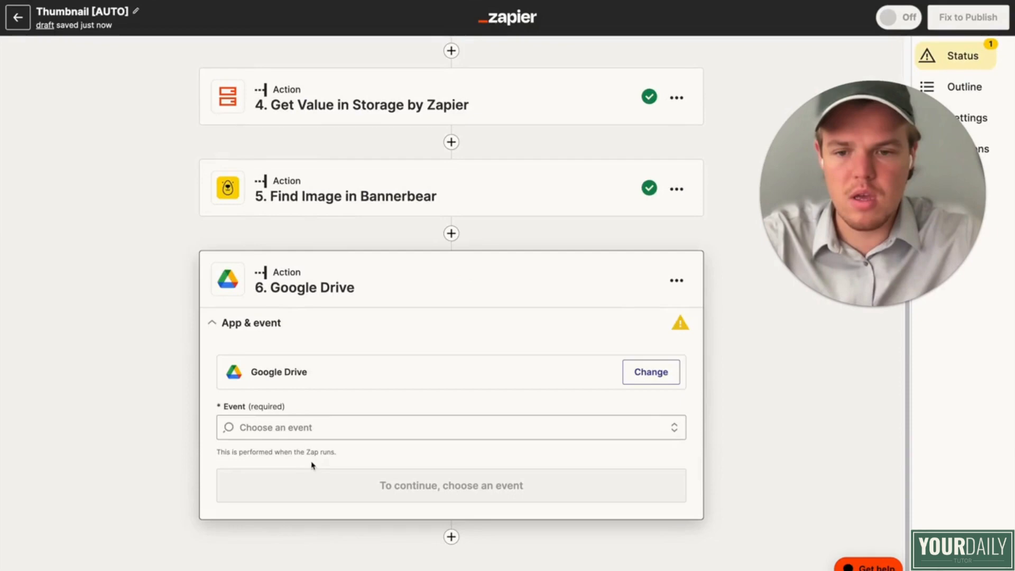
Step: Set the Google Drive step's event to Upload File
left_click(320, 432)
left_click(482, 337)
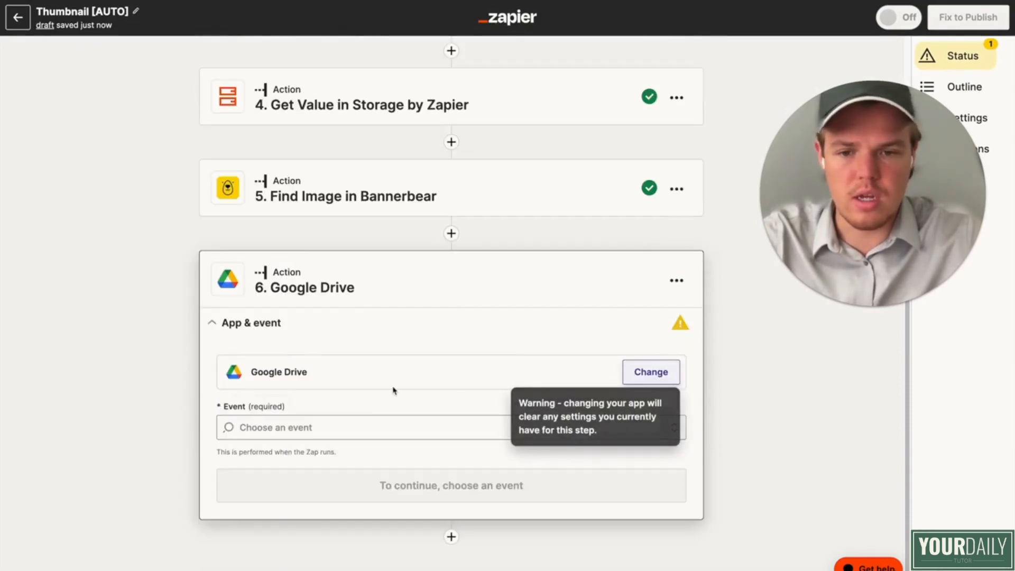
left_click(371, 427)
scroll(354, 456, "down", 1)
scroll(353, 455, "down", 1)
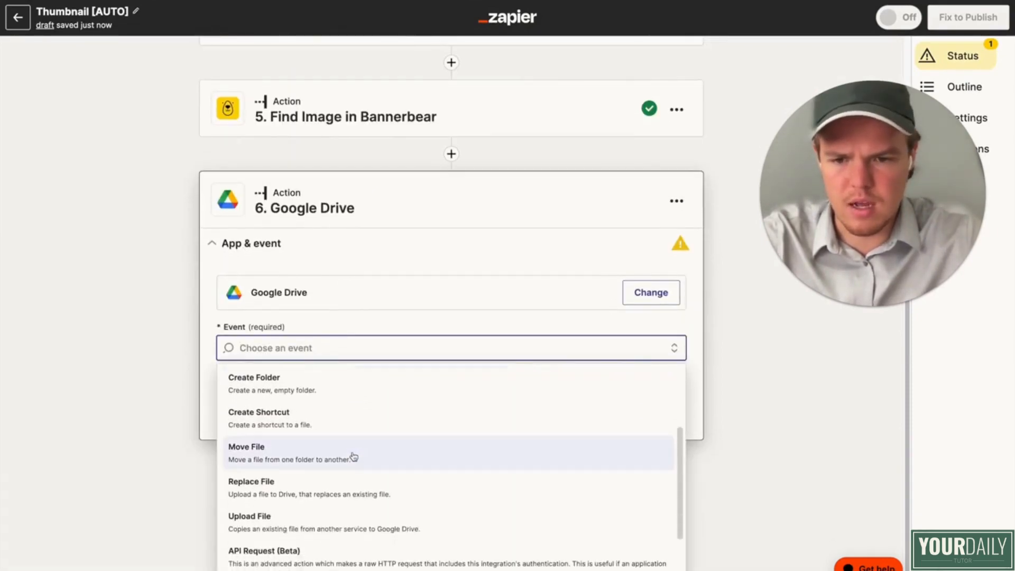
left_click(354, 518)
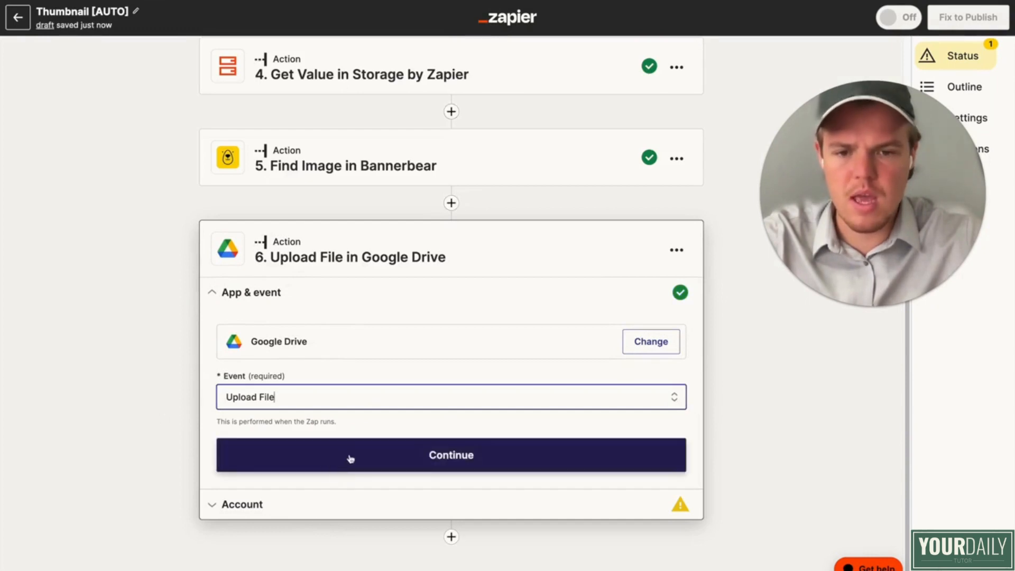
left_click(351, 459)
Step: Connect the courses Google Drive account to the Upload File step
left_click(645, 402)
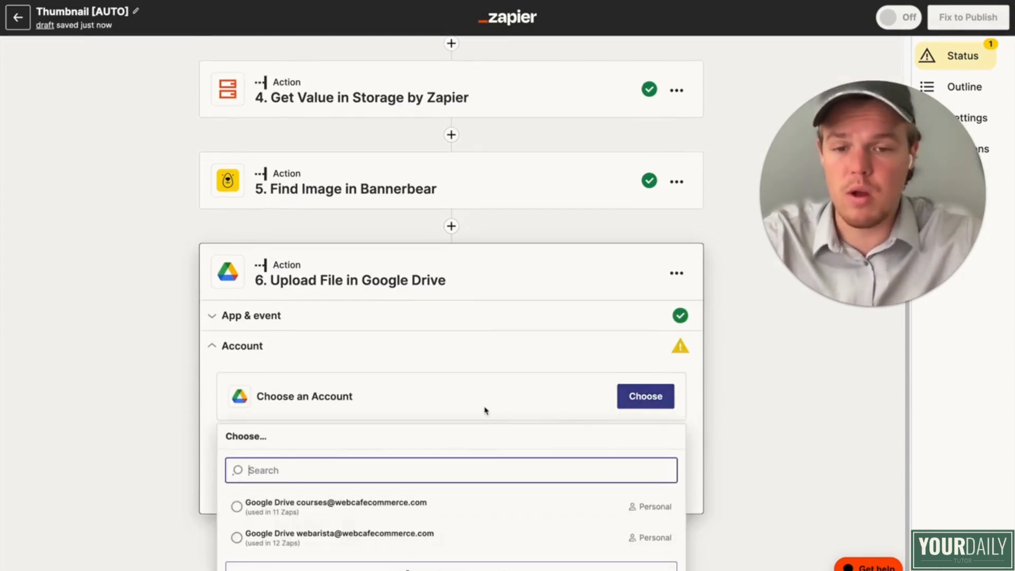
left_click(358, 500)
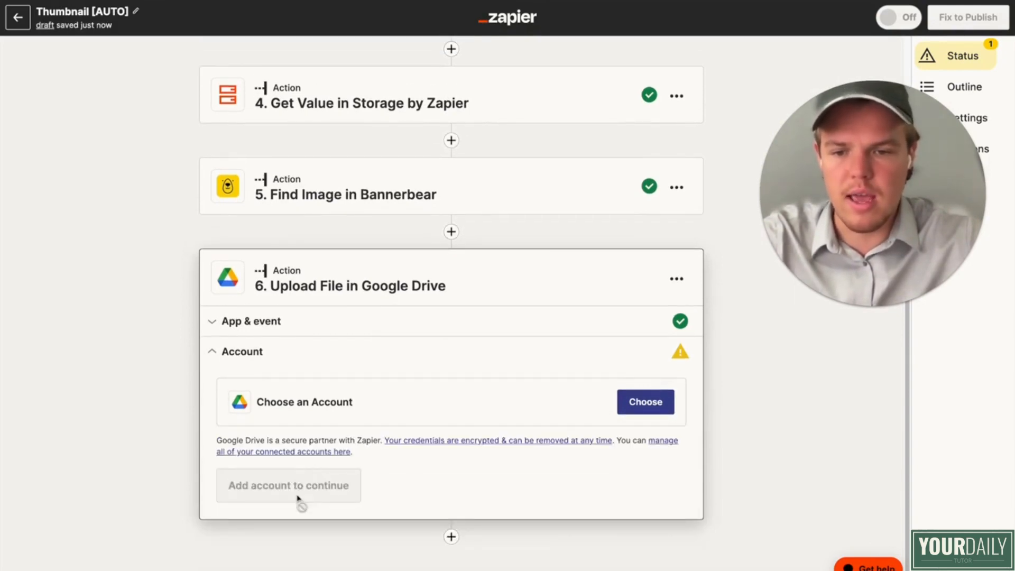
left_click(253, 485)
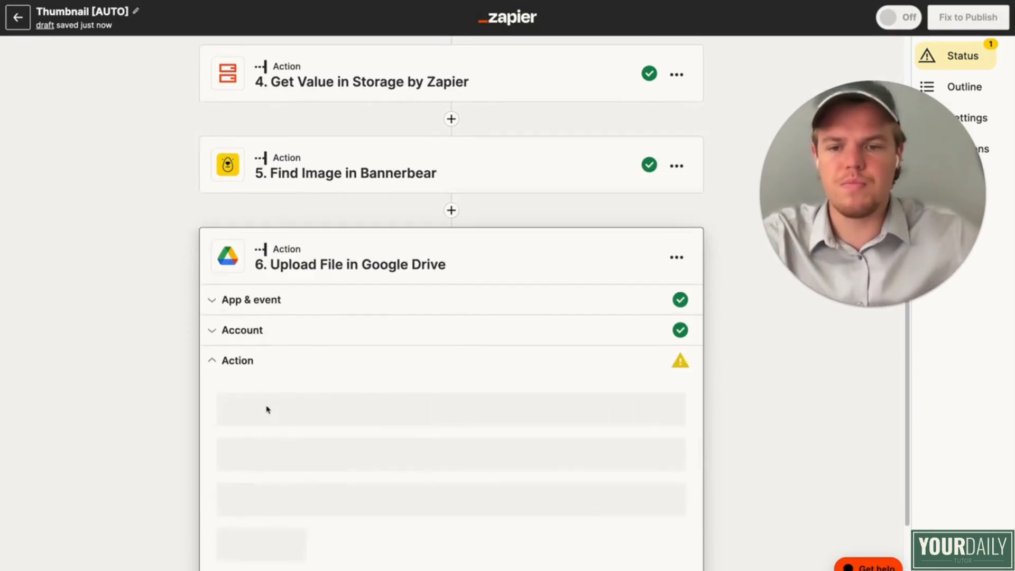
Step: Set the upload folder to Youtube Course inside the Course Zaps folder
scroll(267, 370, "down", 5)
left_click(313, 262)
scroll(297, 267, "down", 2)
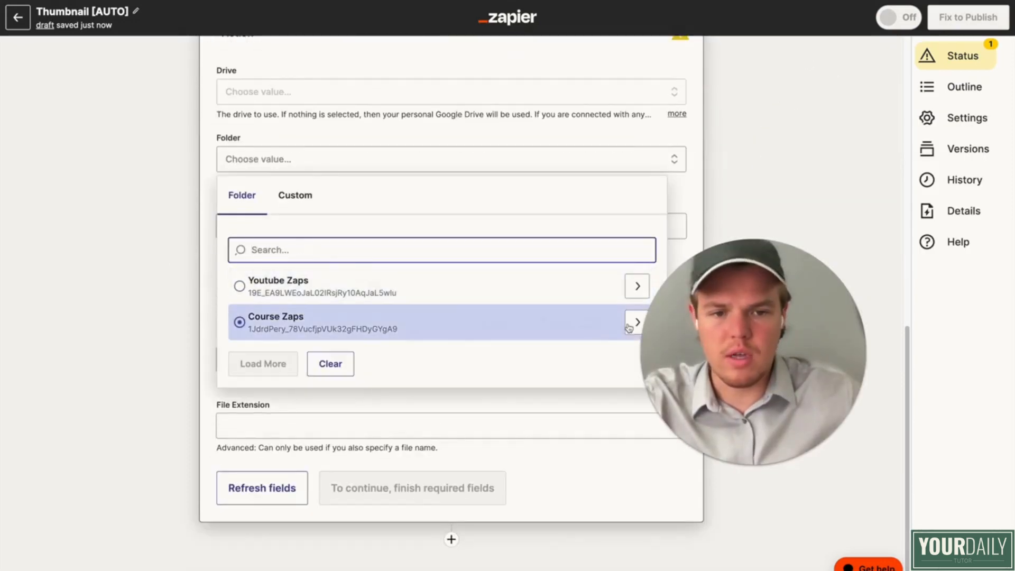
left_click(631, 324)
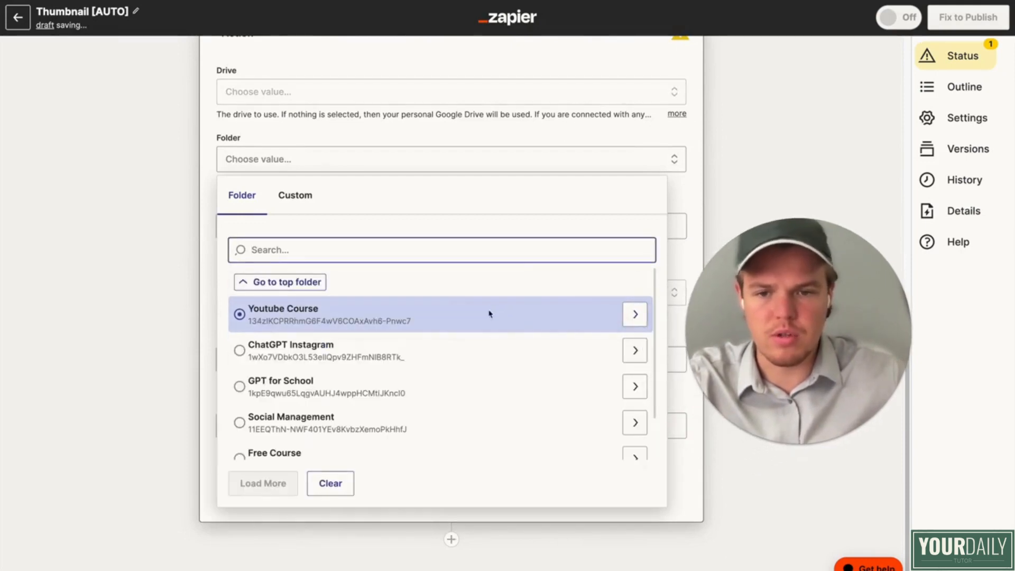
left_click(489, 314)
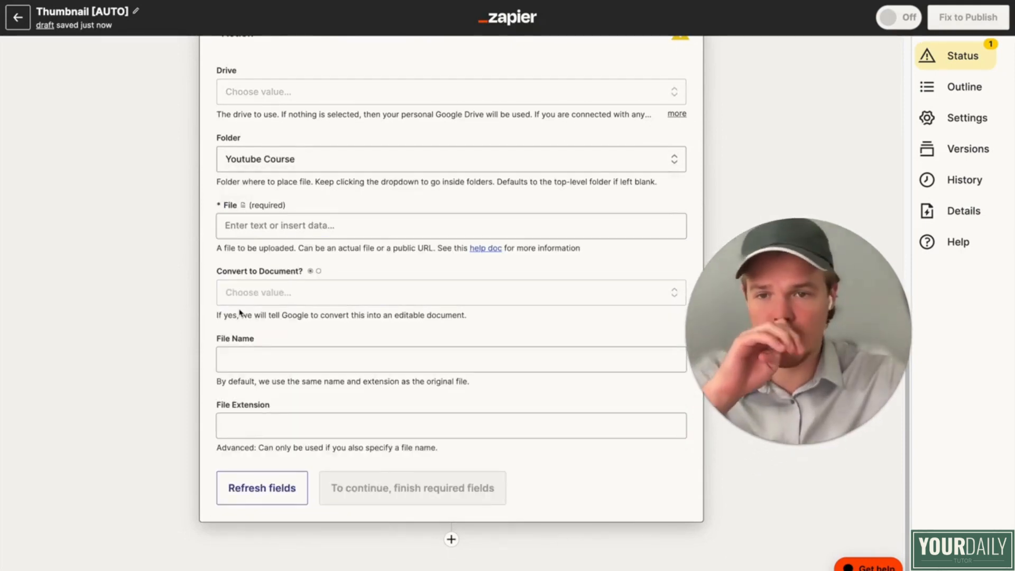
Step: Map the upload's File field to the Image Url Jpg value from the Find Image in Bannerbear step
scroll(239, 313, "up", 1)
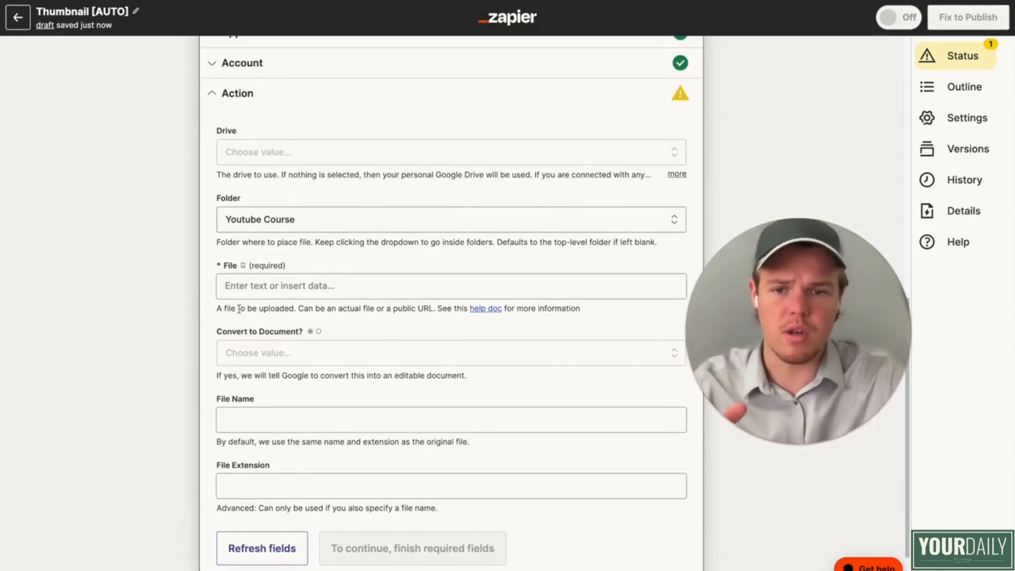
scroll(239, 309, "up", 1)
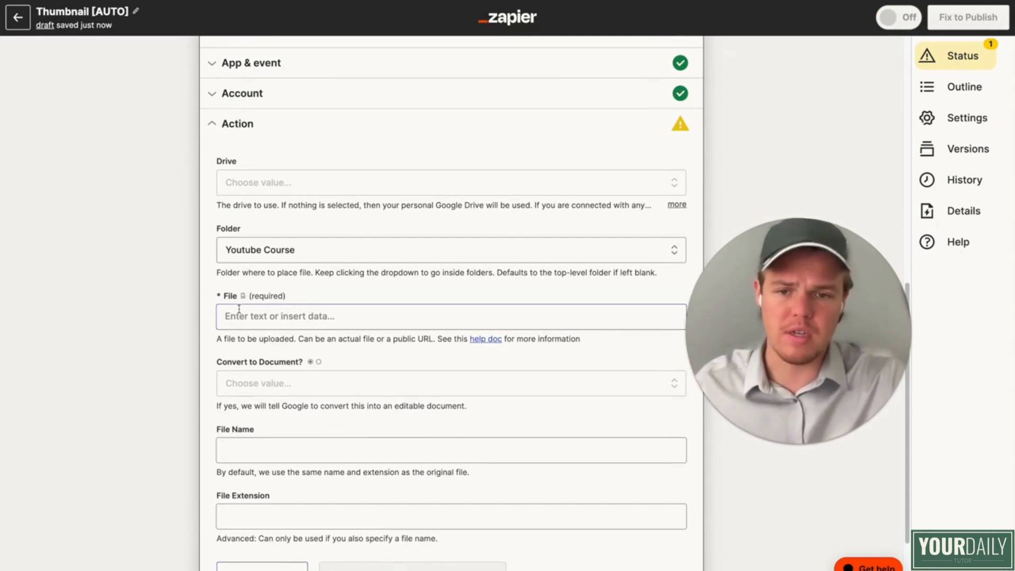
left_click(247, 320)
scroll(307, 312, "down", 2)
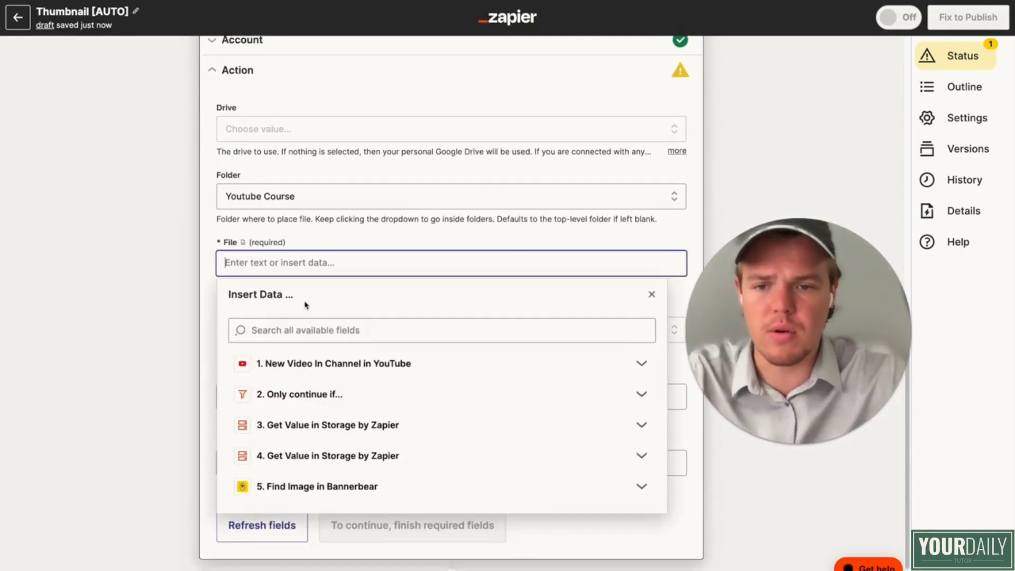
left_click(380, 482)
scroll(380, 482, "down", 5)
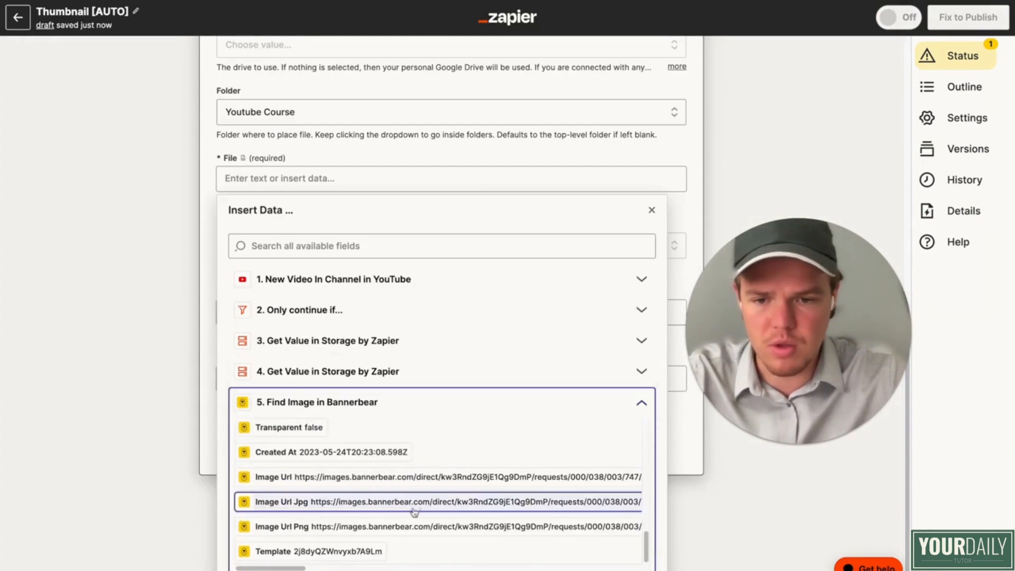
left_click(407, 501)
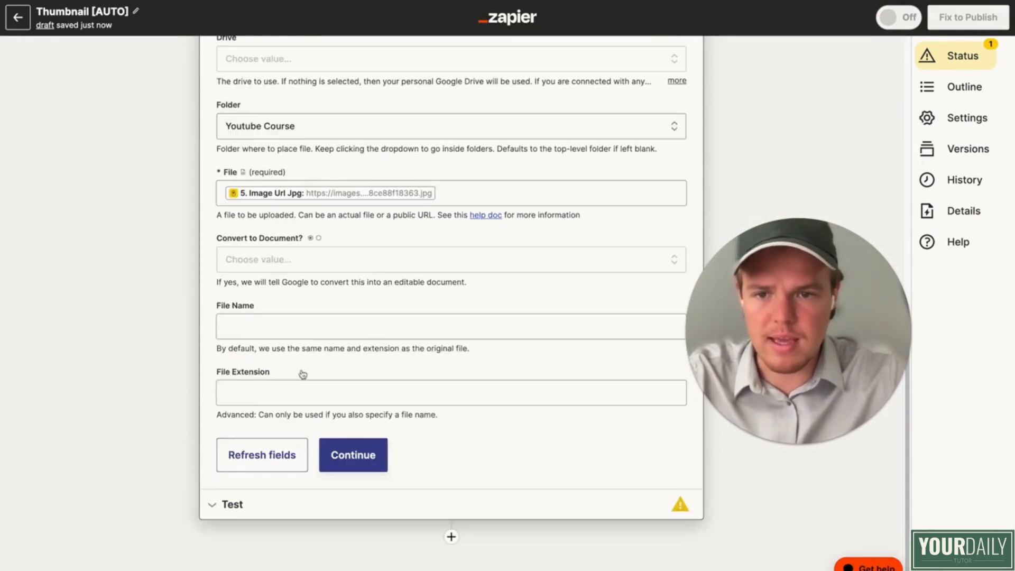
Step: Set the file name to the Utubefoodtitle value from step 4 followed by "| Webcafe Cooking"
left_click(296, 382)
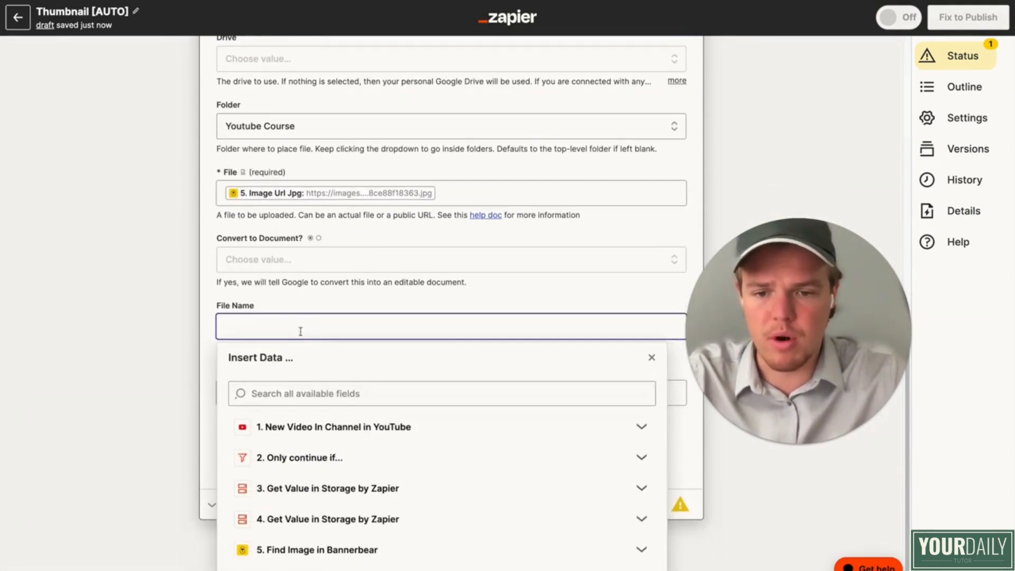
key("Escape")
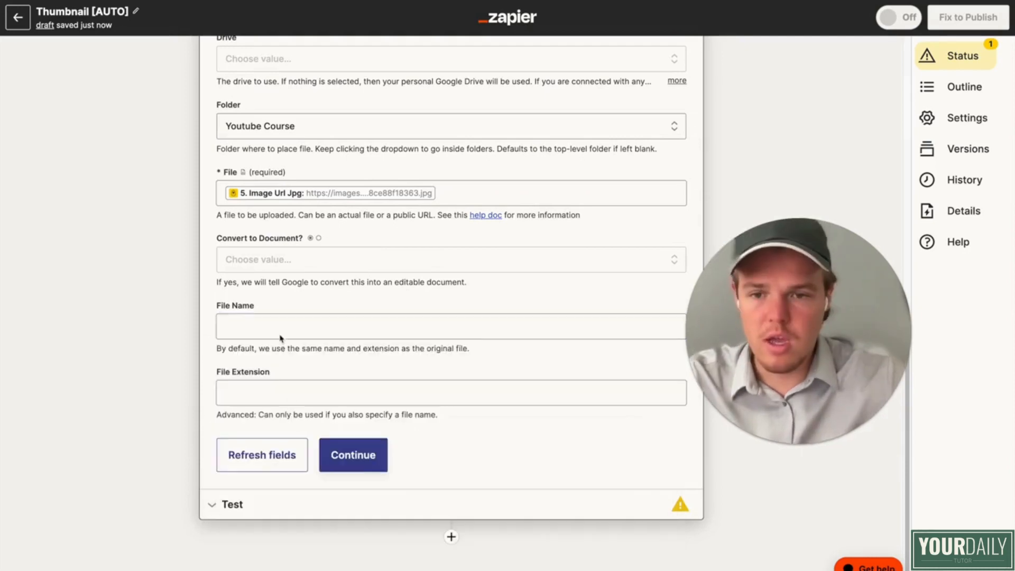
left_click(277, 327)
left_click(278, 327)
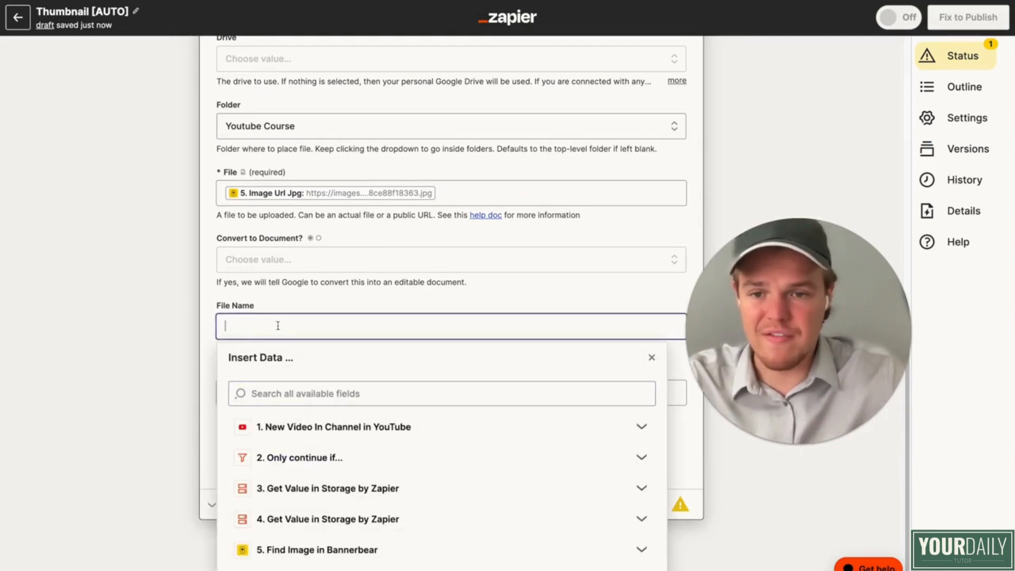
left_click(365, 519)
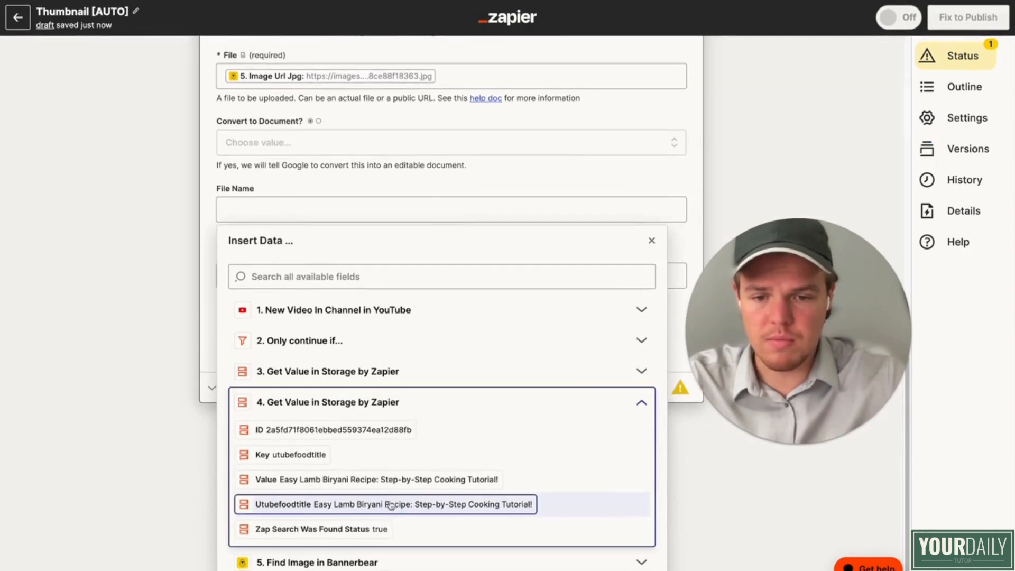
left_click(396, 504)
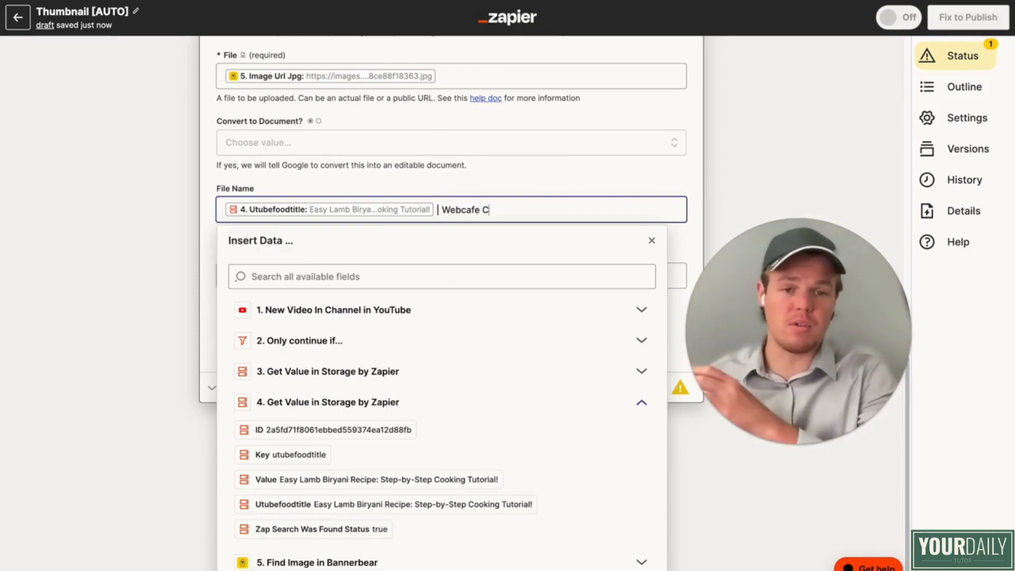
type("ooki")
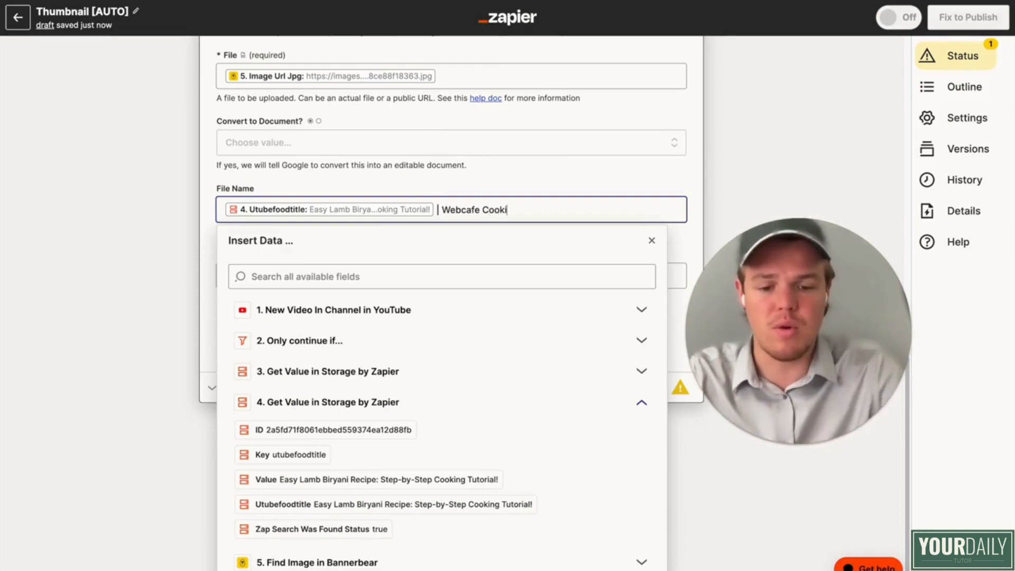
type("ng")
left_click(211, 247)
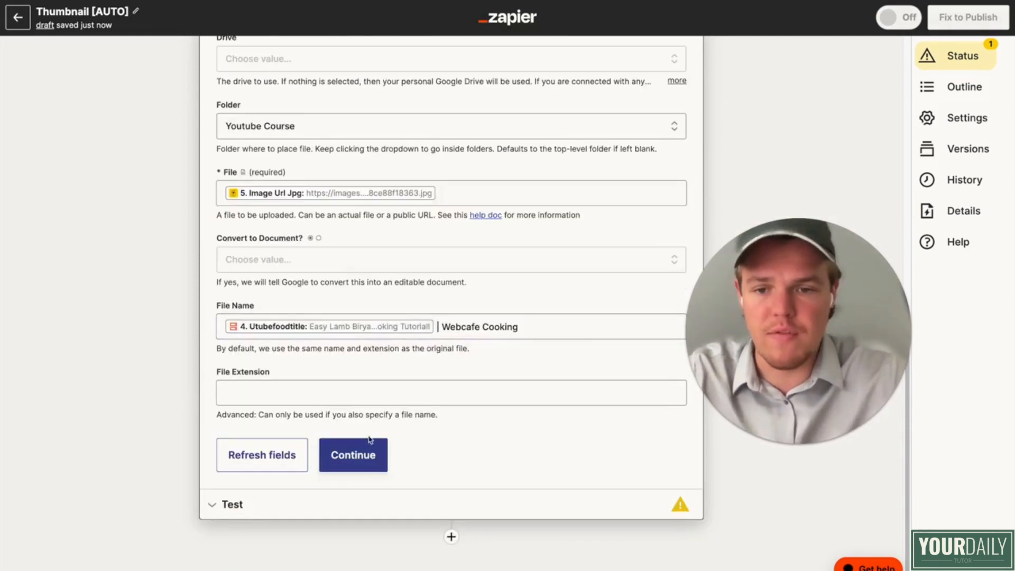
Step: Test the Google Drive upload and preview the uploaded thumbnail in the Youtube Course folder of Google Drive
left_click(370, 442)
left_click(344, 482)
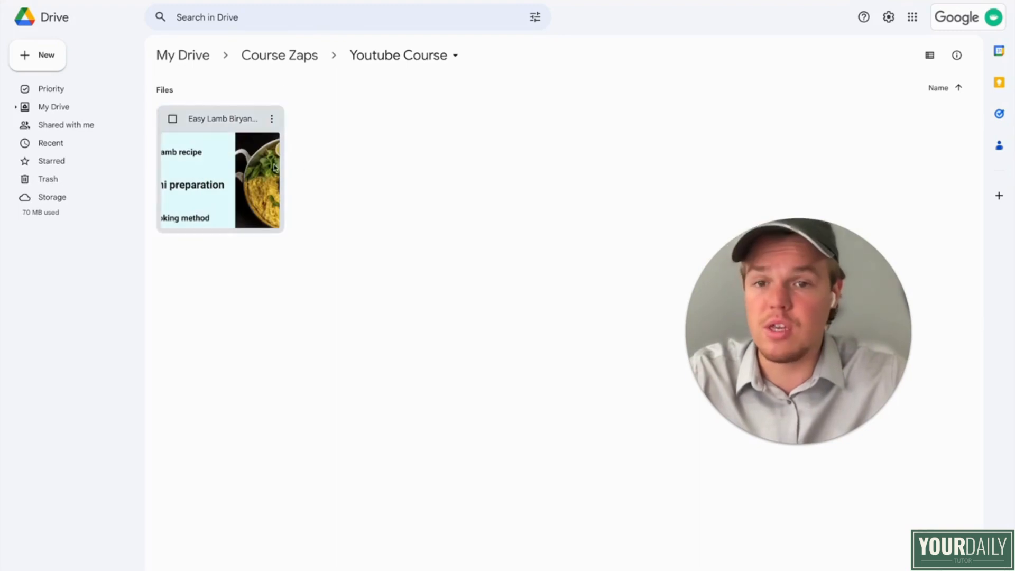
double_click(222, 175)
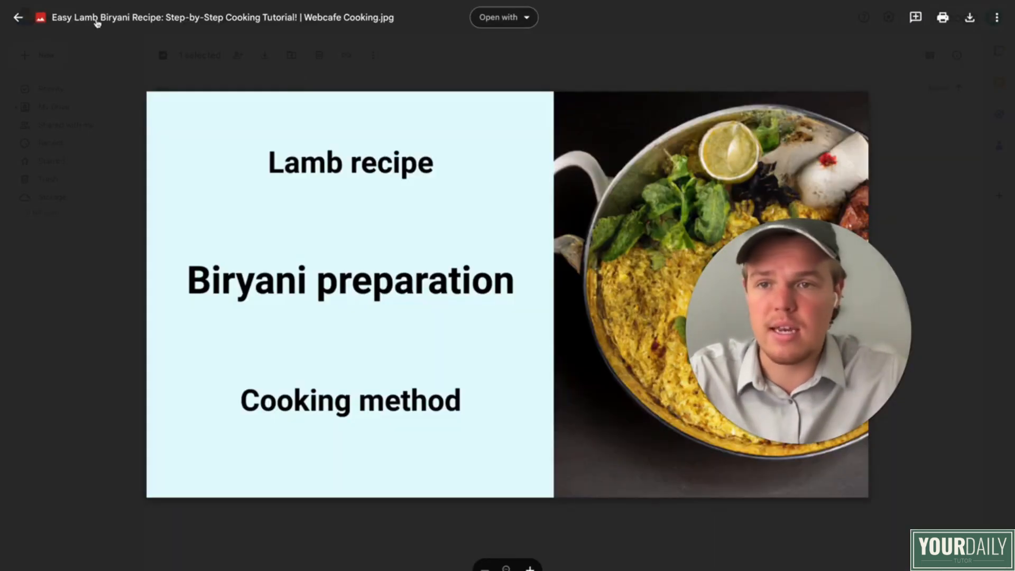
left_click(462, 51)
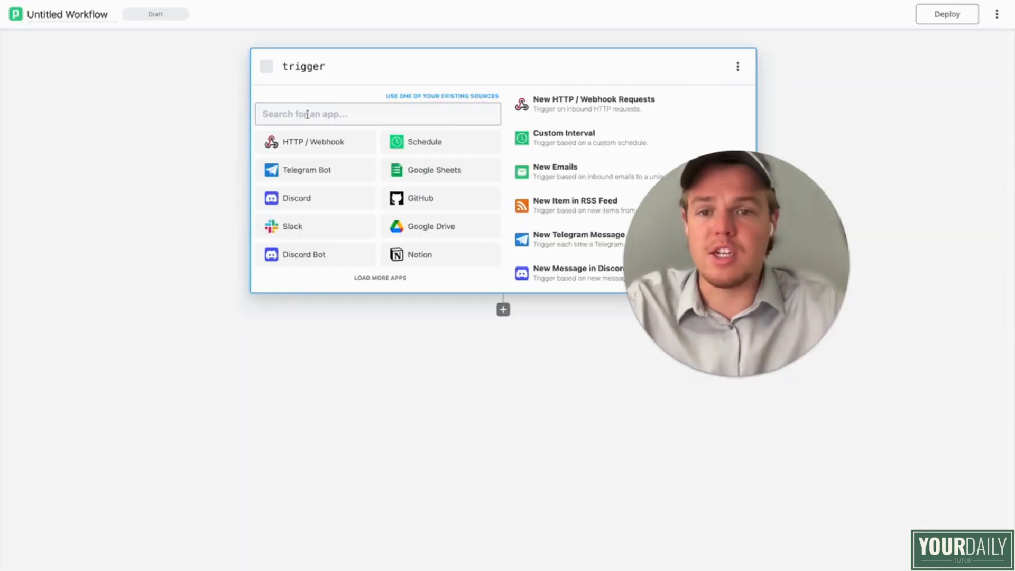
Step: In Pipedream, start a new workflow with the YouTube (Data API) trigger New Videos in Channel
type("you")
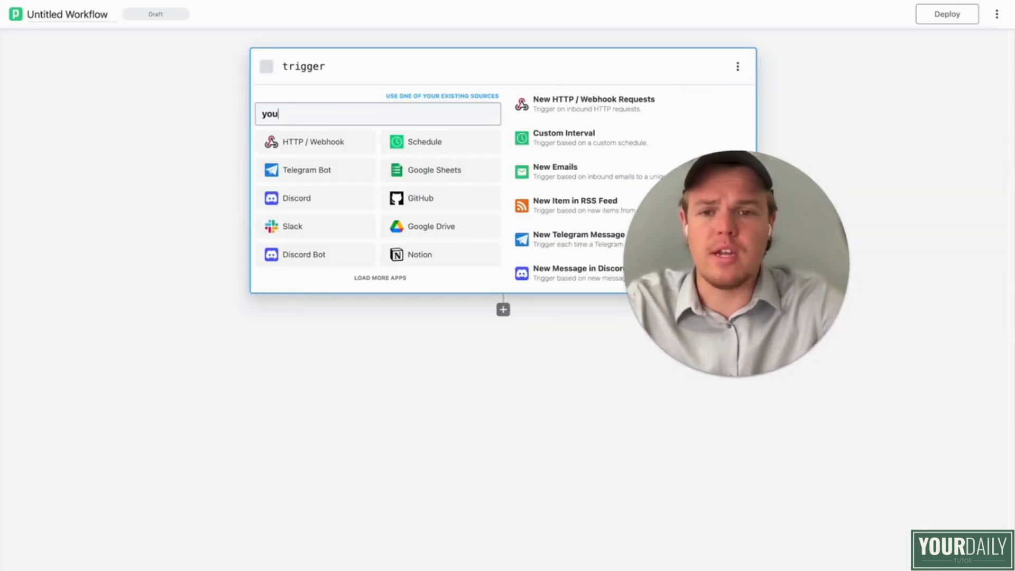
type("t")
left_click(323, 149)
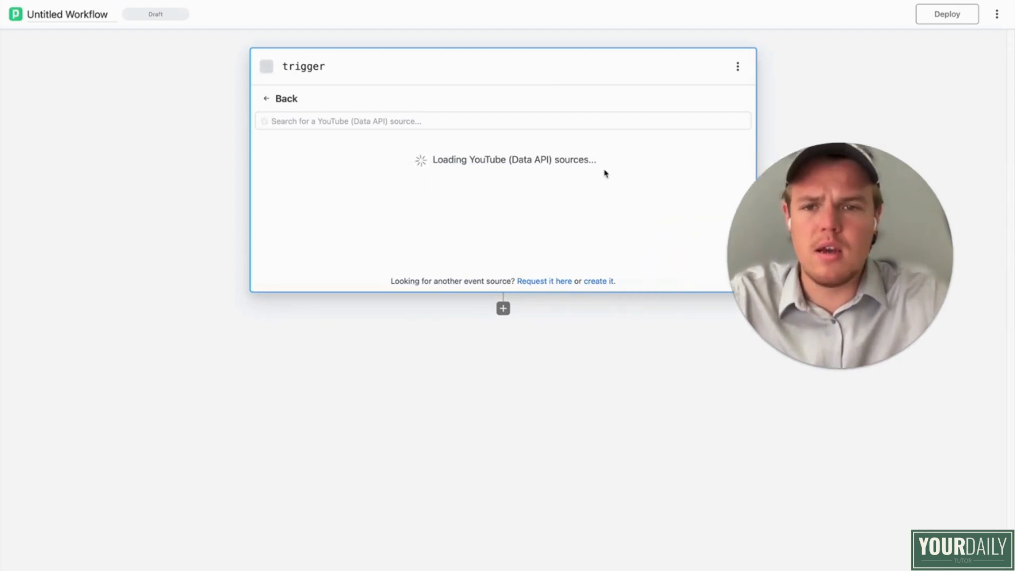
scroll(467, 168, "down", 3)
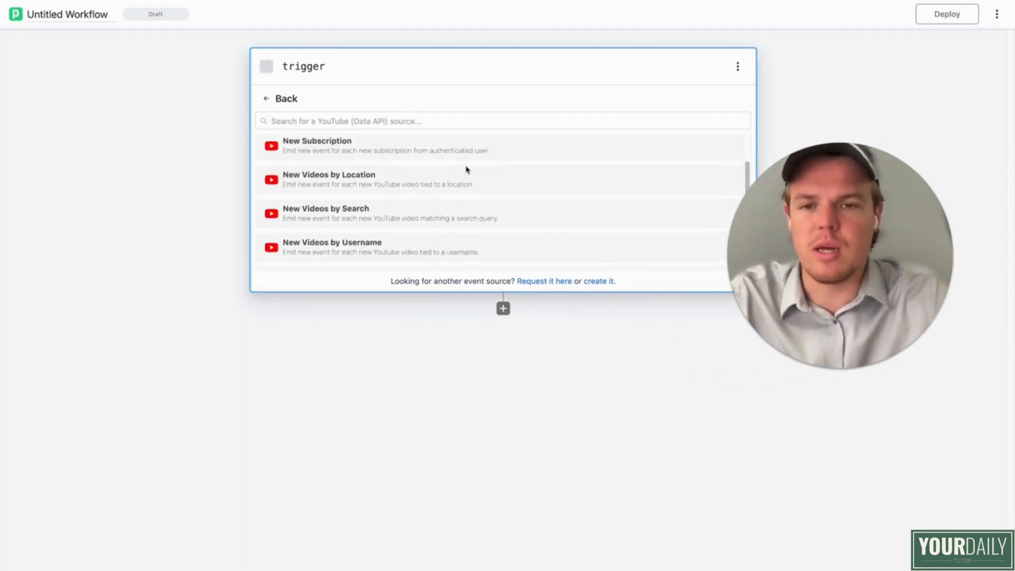
scroll(467, 169, "up", 3)
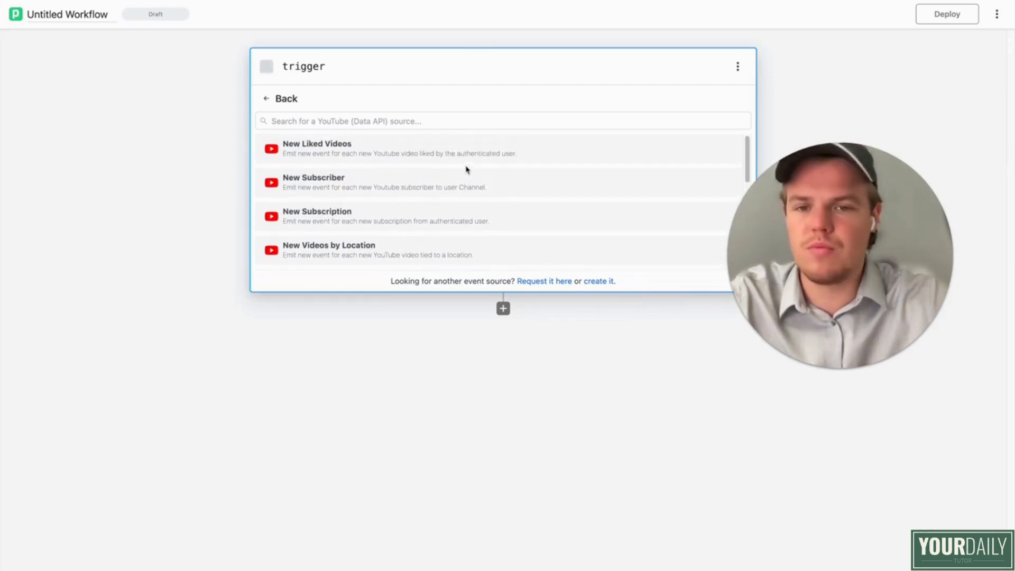
scroll(465, 175, "down", 10)
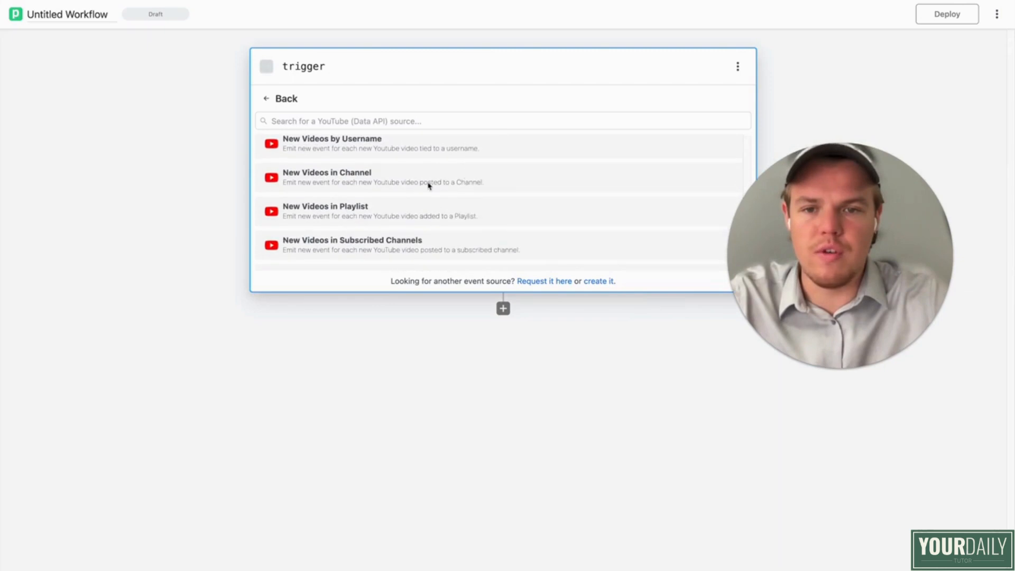
left_click(417, 184)
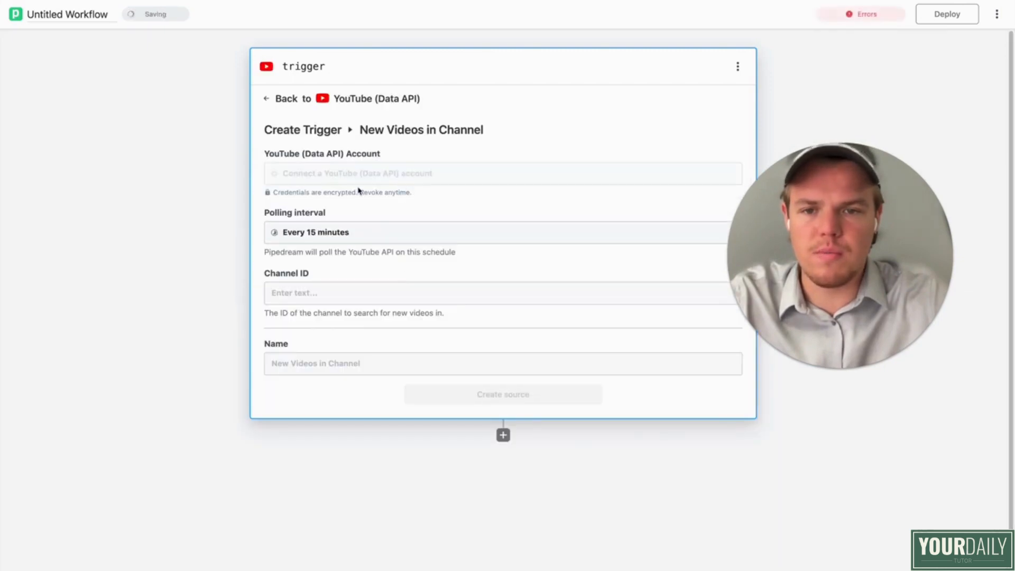
Step: Select the English Youtube account for the trigger and set its polling interval to every 1 minute
left_click(407, 182)
left_click(360, 235)
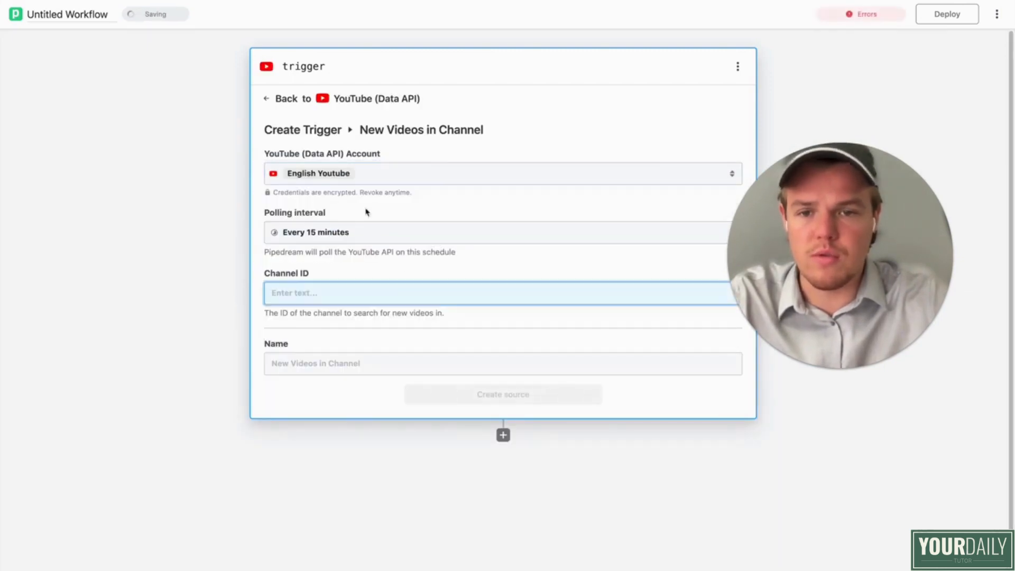
scroll(183, 207, "down", 1)
left_click(341, 221)
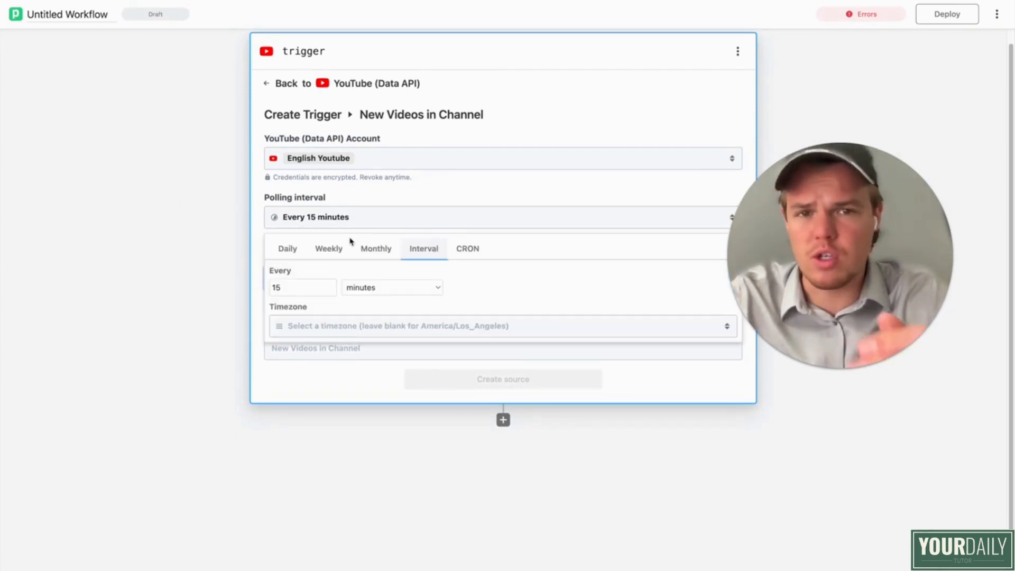
double_click(300, 288)
type("1")
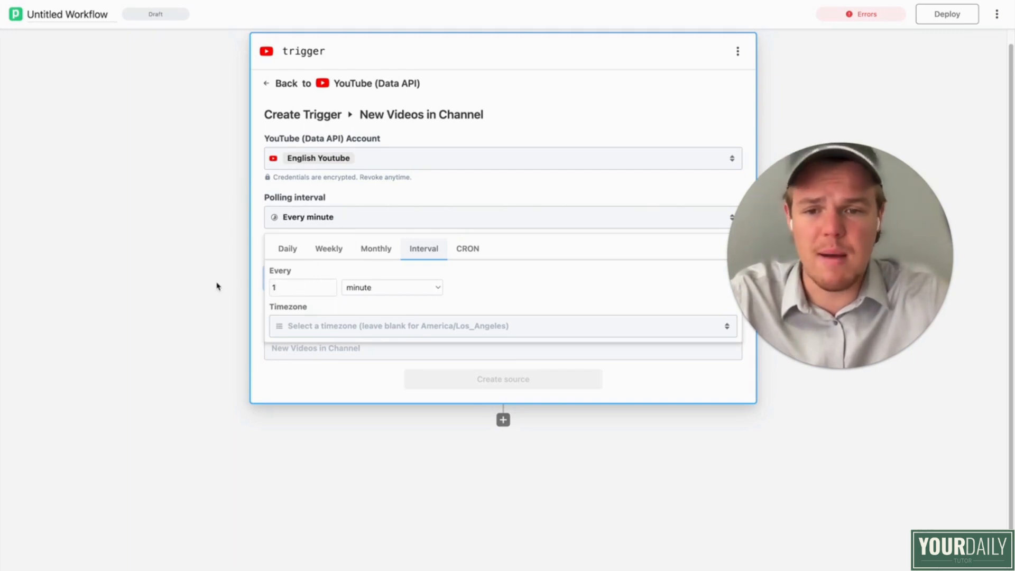
left_click(218, 285)
Step: Paste the YouTube channel ID into the trigger and create the source
scroll(542, 254, "down", 1)
left_click_drag(766, 245, 814, 225)
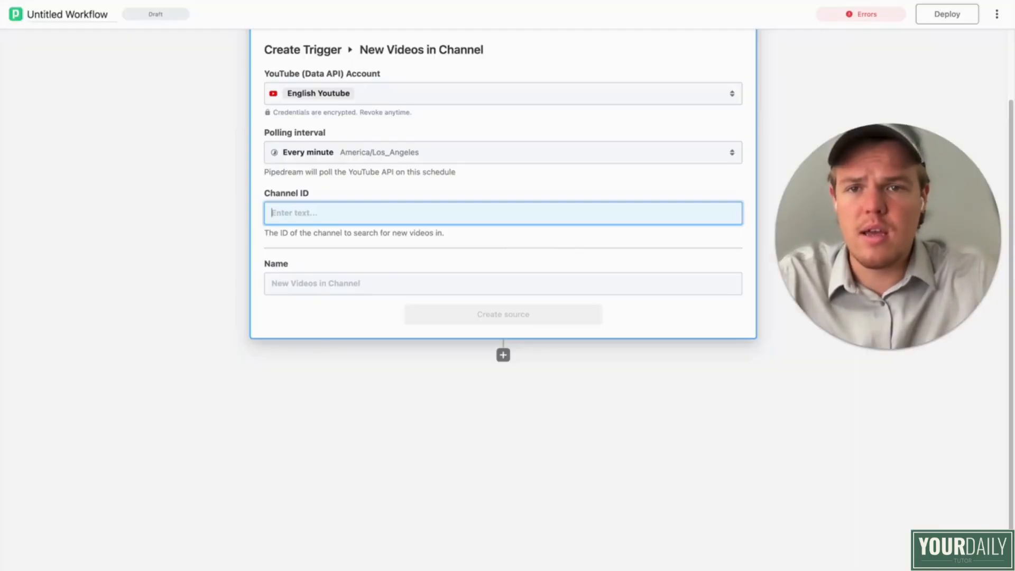
type("UCJFMlSxcvlZg5yZUYJT0Pug")
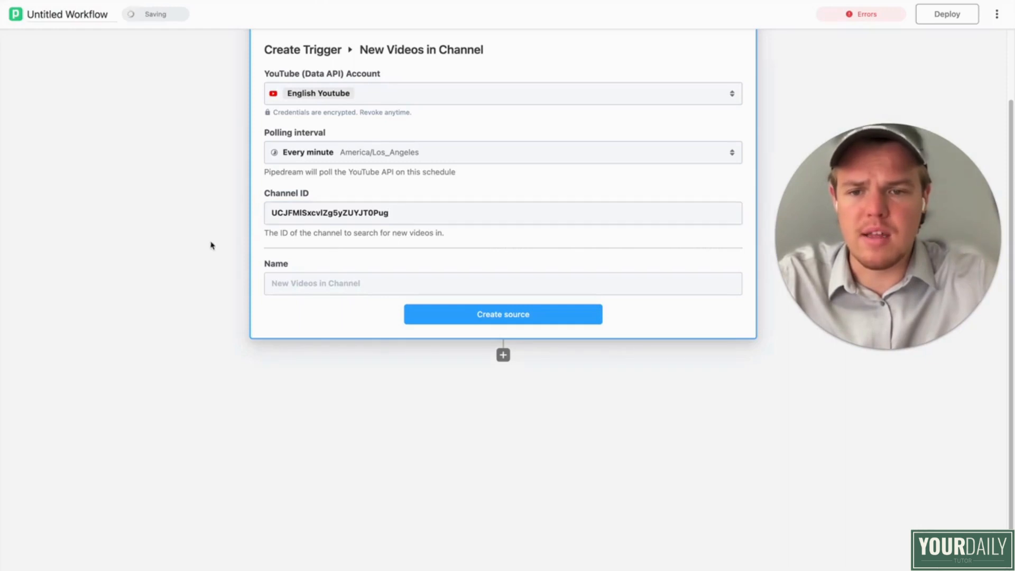
left_click(465, 317)
Step: Rename the workflow as Thumb Automatic
left_click(87, 19)
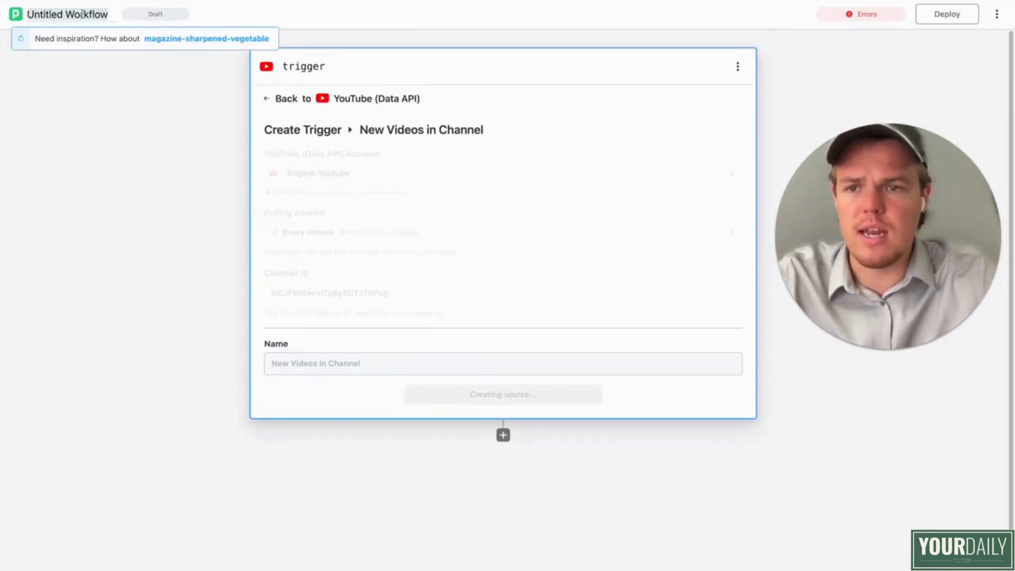
type("THumb")
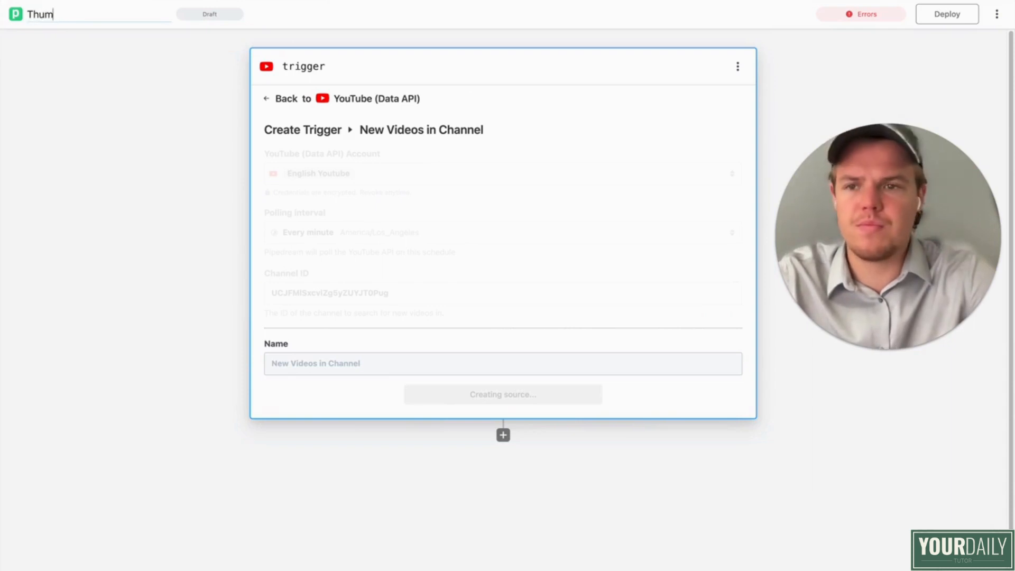
type("b Automatic")
left_click(117, 195)
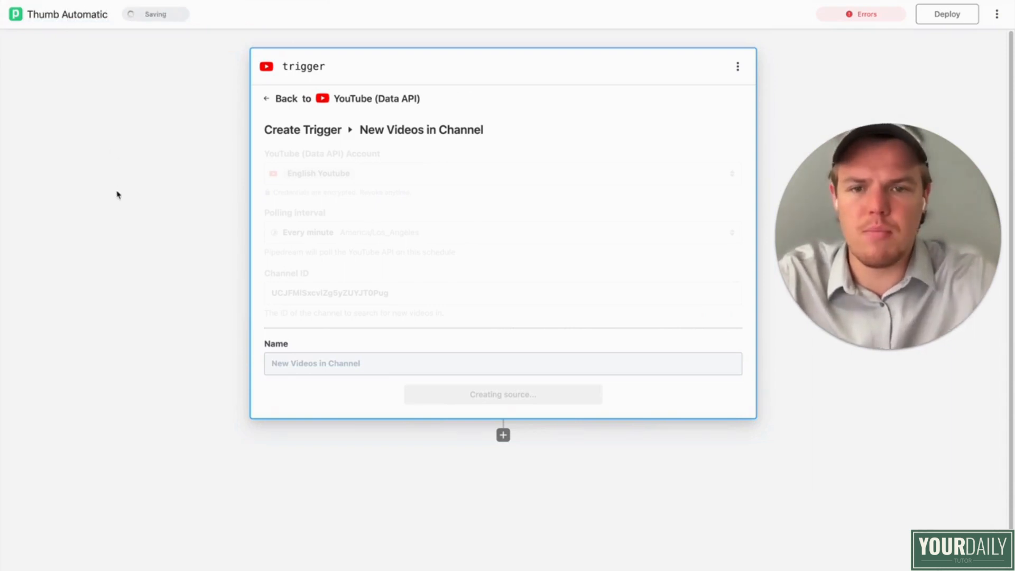
Step: Add a Filter step after the trigger with the action Continue execution if a condition is met
left_click(502, 435)
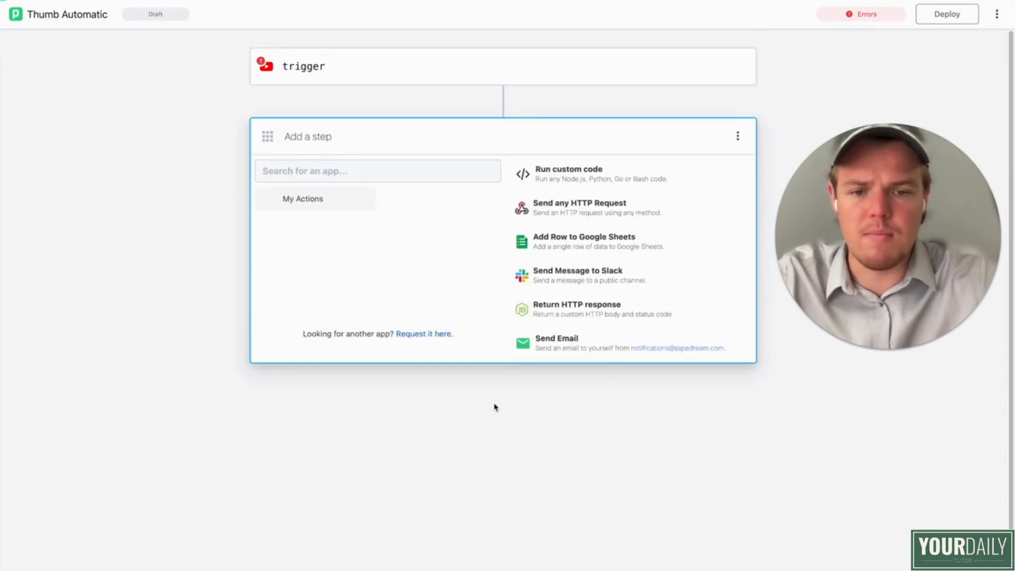
type("fil")
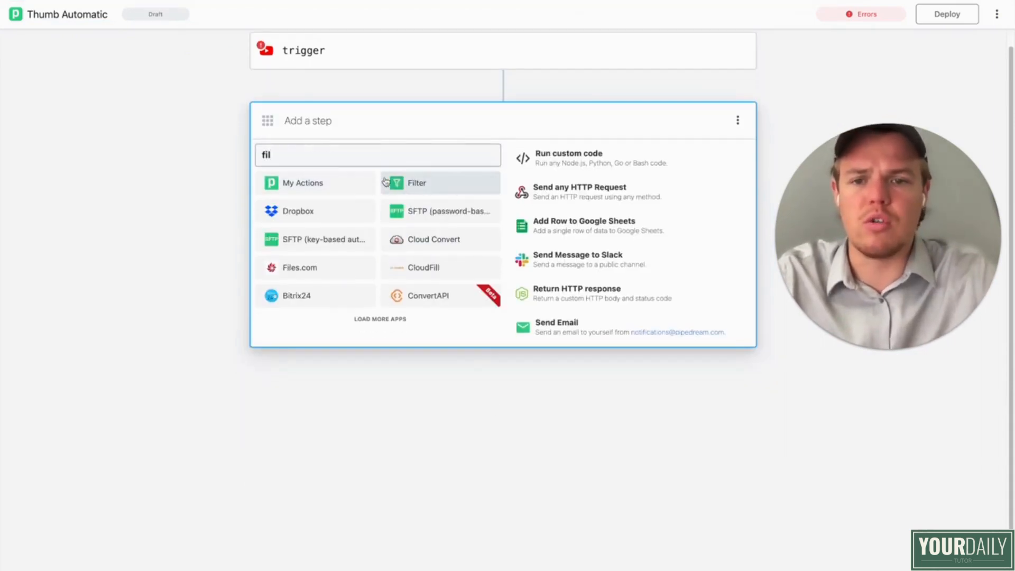
left_click(415, 183)
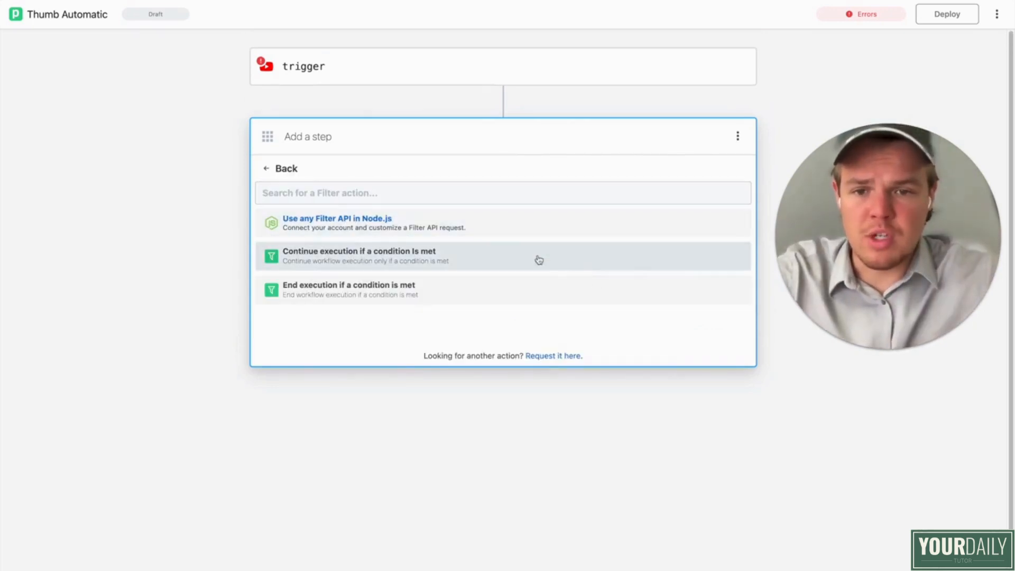
left_click(509, 261)
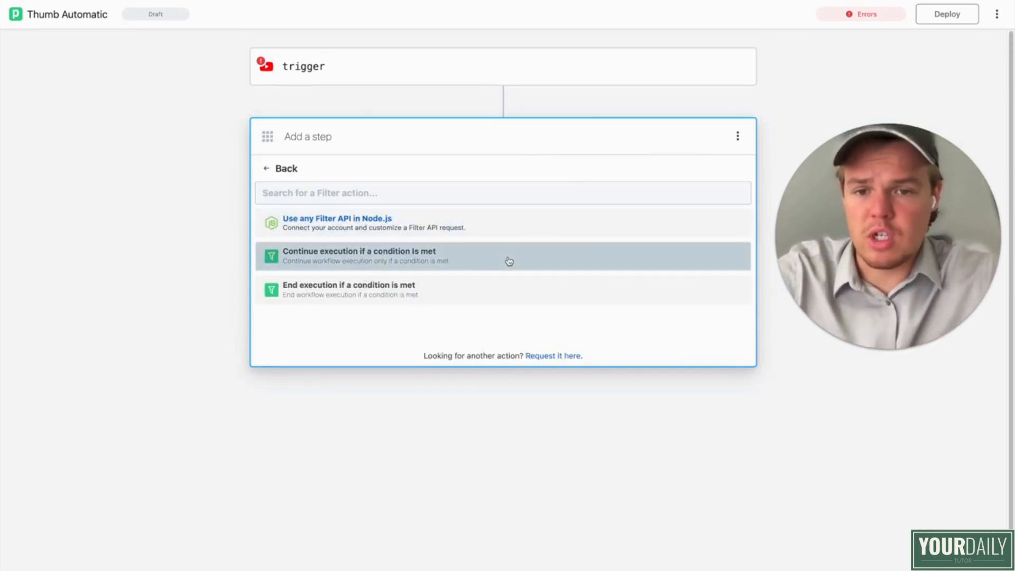
left_click(405, 223)
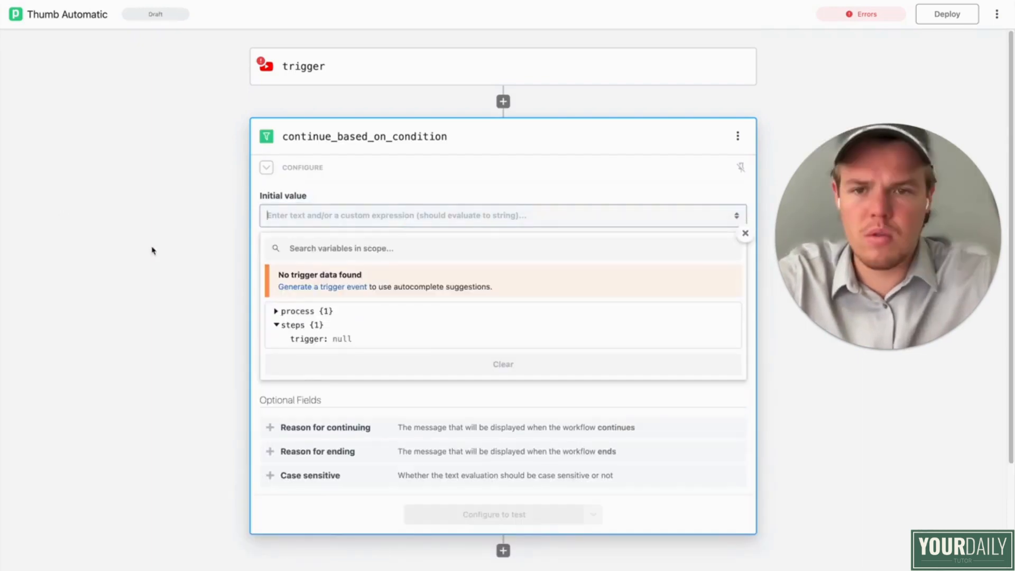
left_click(276, 311)
left_click(276, 311)
left_click(245, 276)
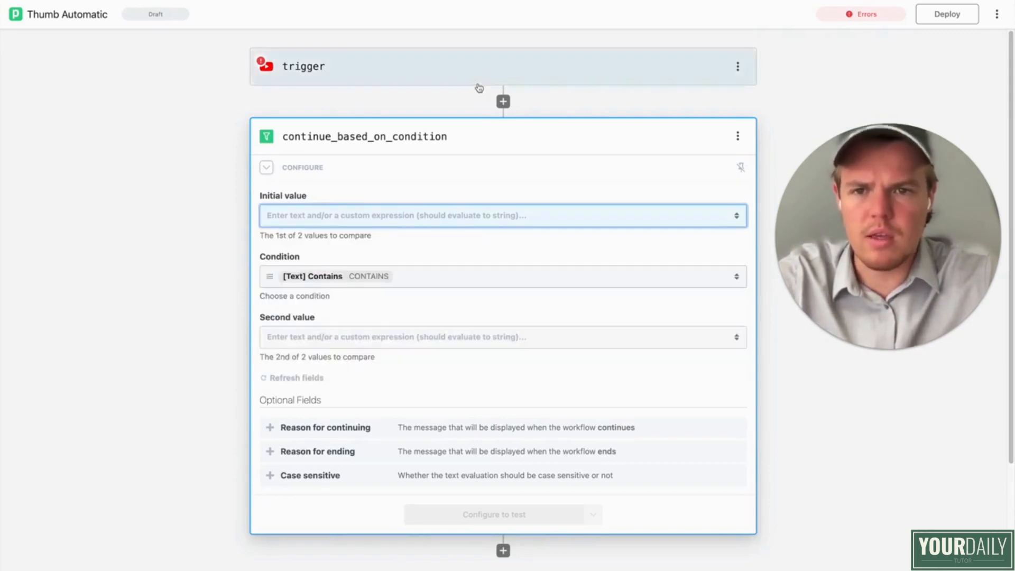
Step: Create the trigger's New Videos in Channel source and select an event for testing it
left_click(478, 81)
scroll(474, 268, "down", 1)
left_click(492, 350)
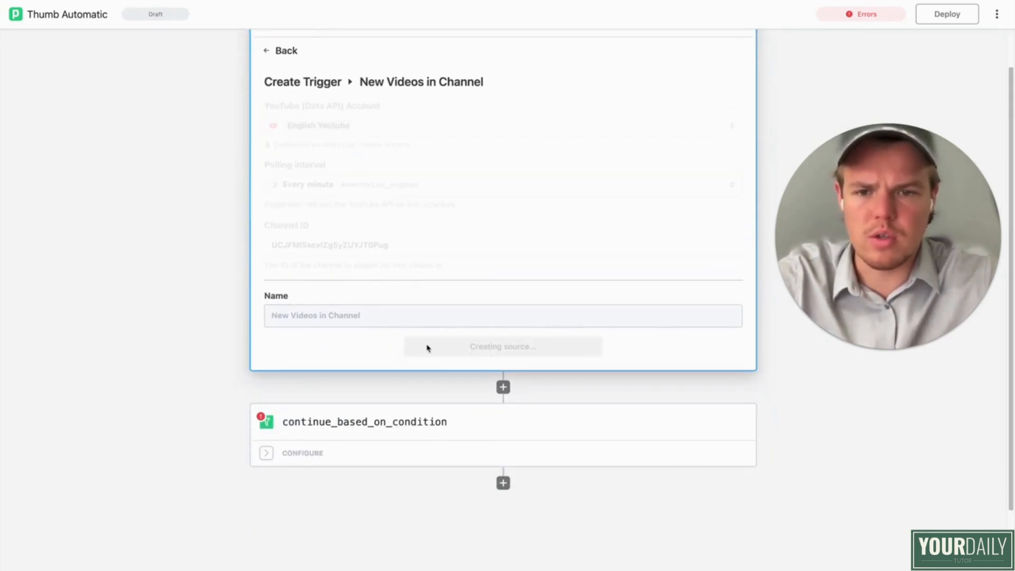
left_click(468, 302)
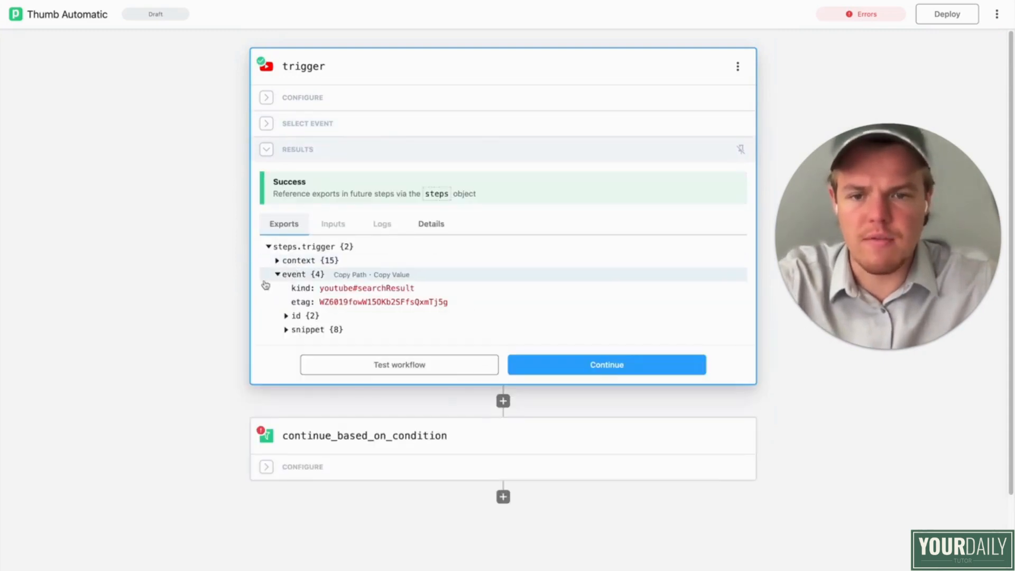
Step: Set the filter condition's initial value to the video title from the trigger event, steps.trigger.event.snippet.title
left_click(371, 463)
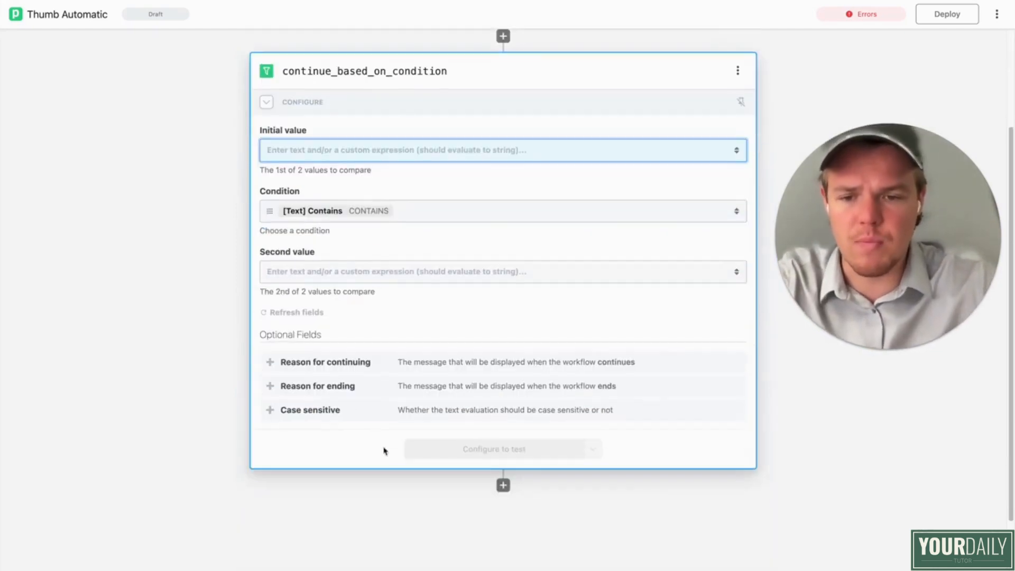
left_click(367, 150)
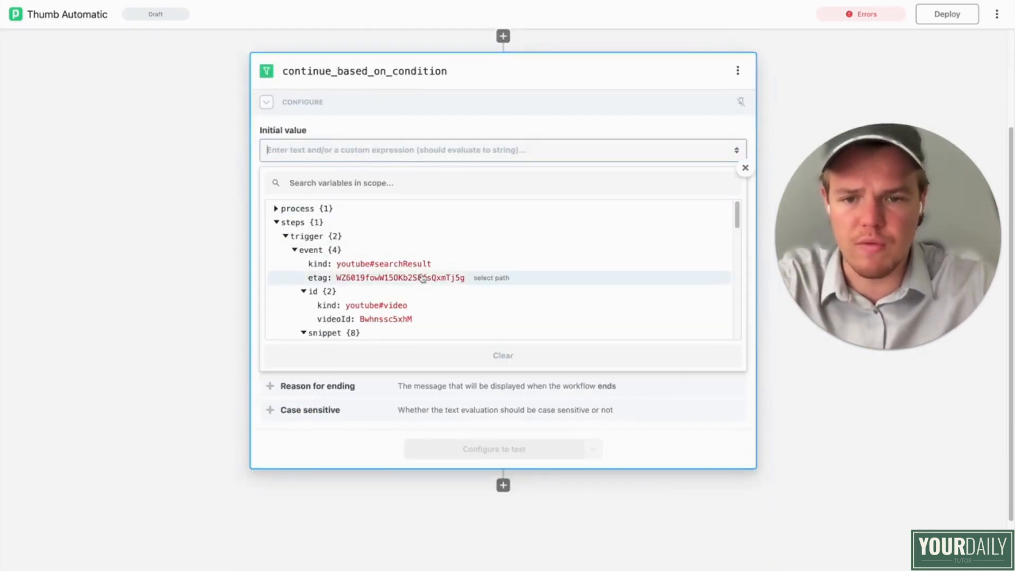
scroll(418, 280, "down", 4)
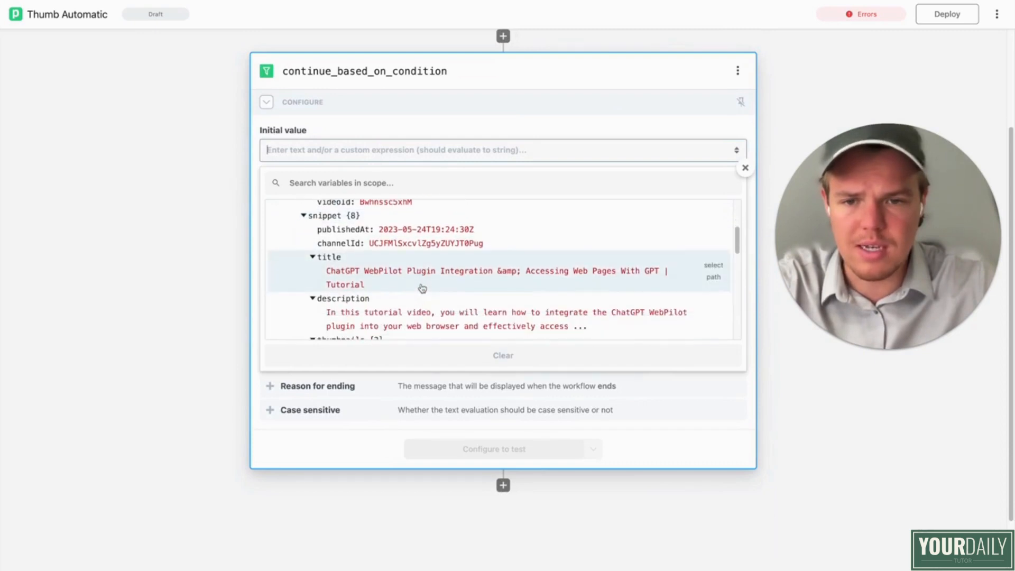
left_click(420, 291)
scroll(247, 278, "up", 2)
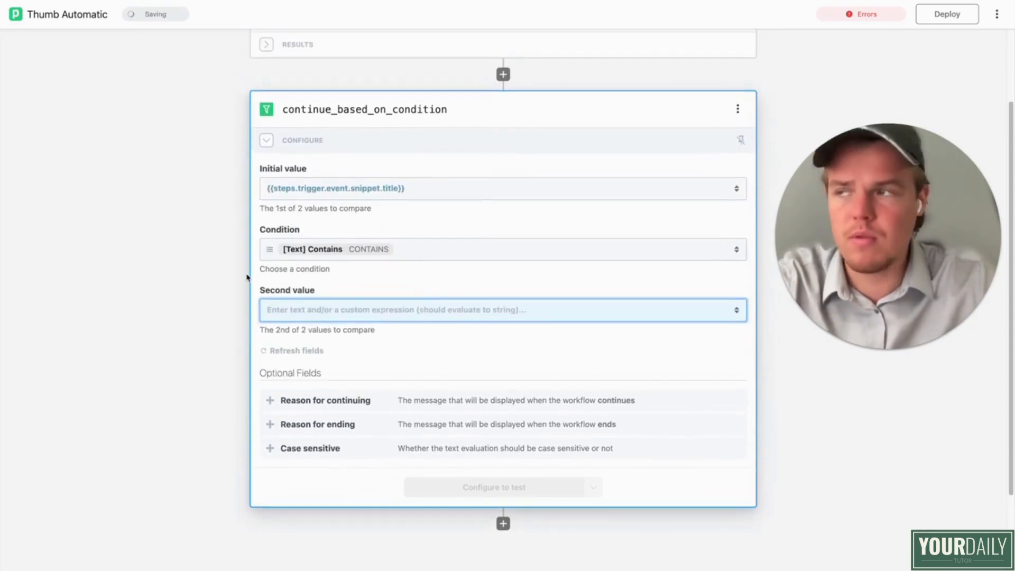
Step: Enter Webcafe Cooking as the second value of the filter's Contains condition
scroll(247, 277, "down", 1)
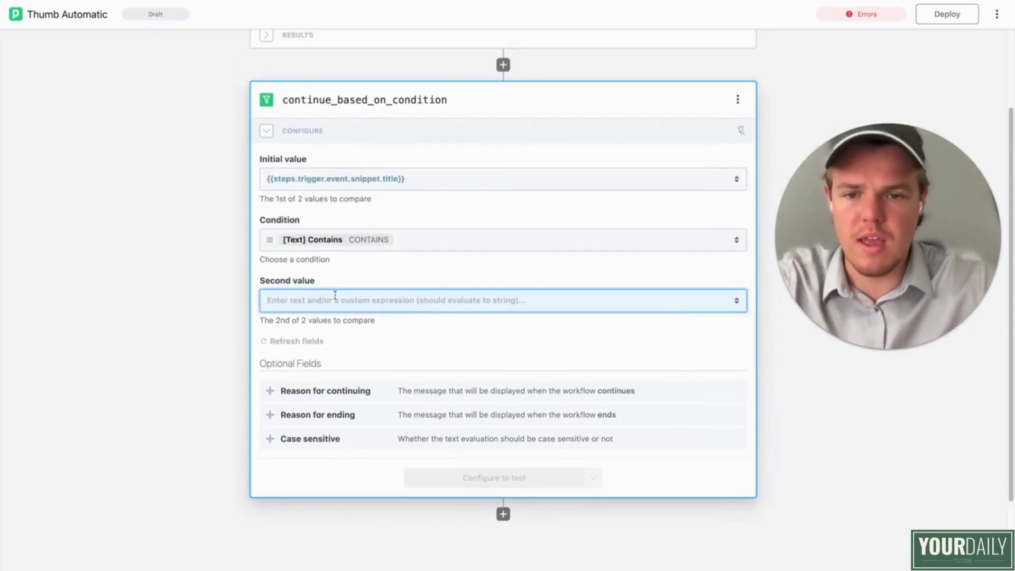
left_click(335, 295)
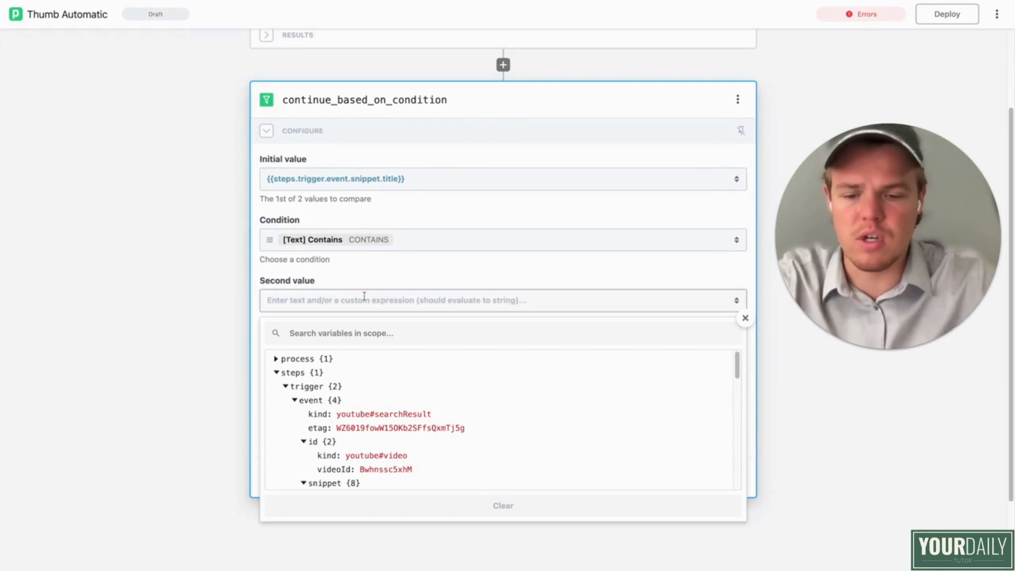
type("Webcafe Cooking")
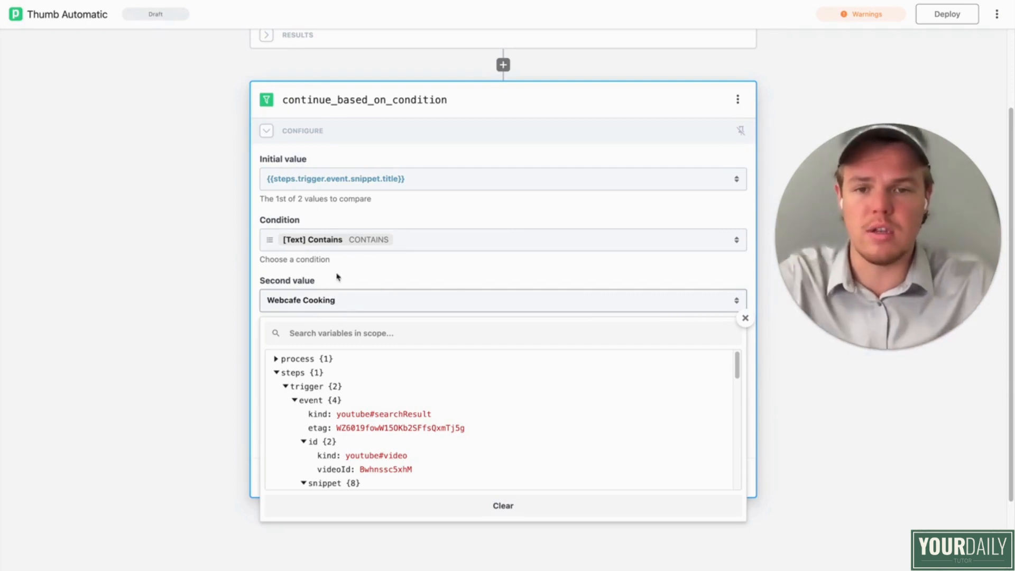
left_click(212, 251)
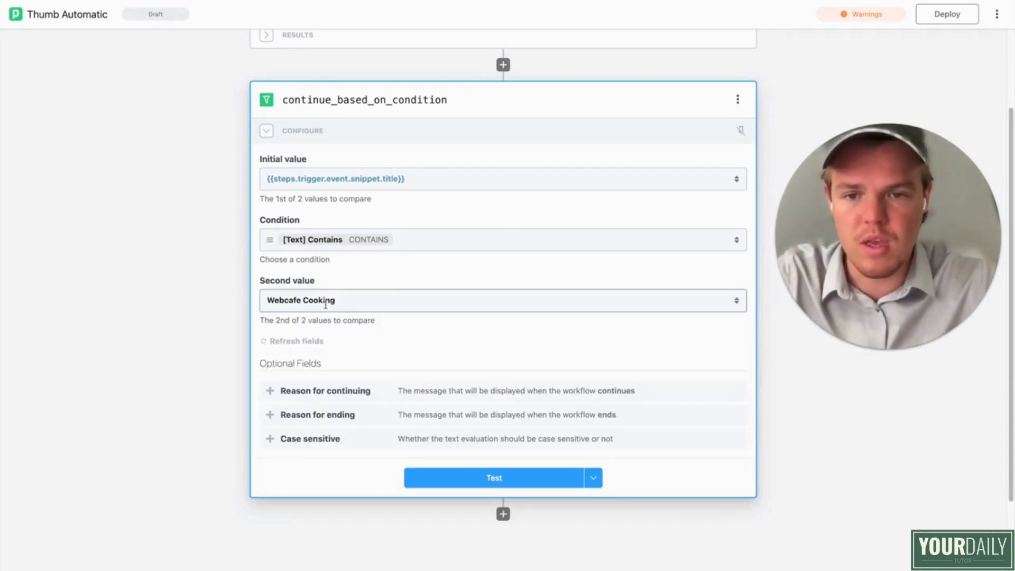
Step: Test the continue_based_on_condition step and check its results
scroll(231, 273, "down", 1)
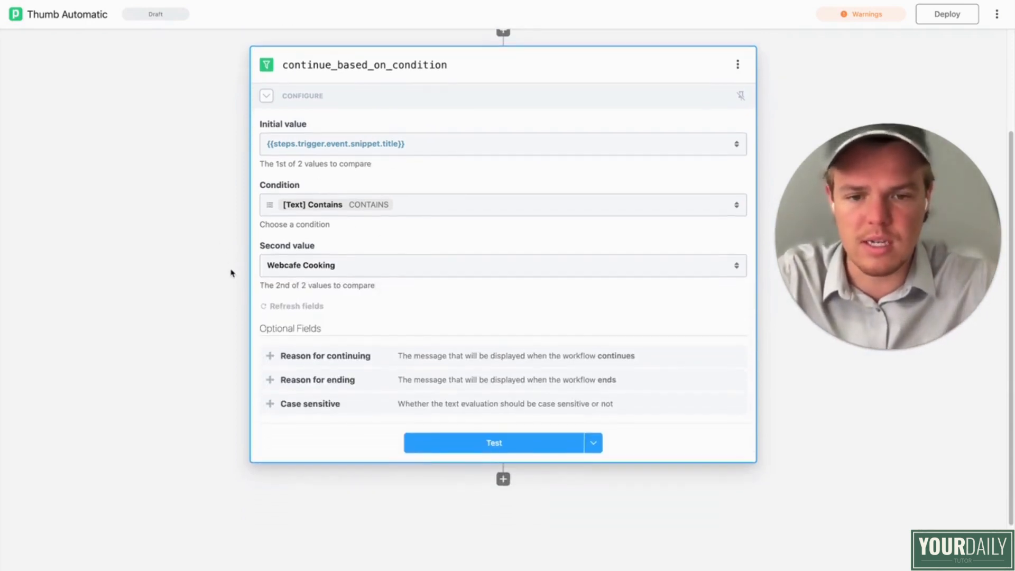
left_click(435, 436)
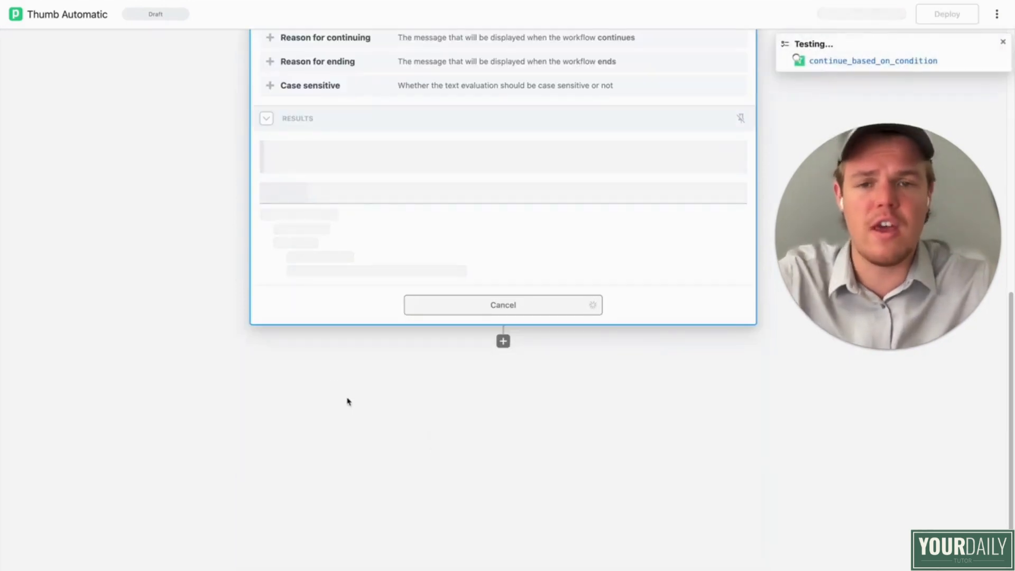
scroll(267, 291, "up", 5)
scroll(265, 292, "down", 4)
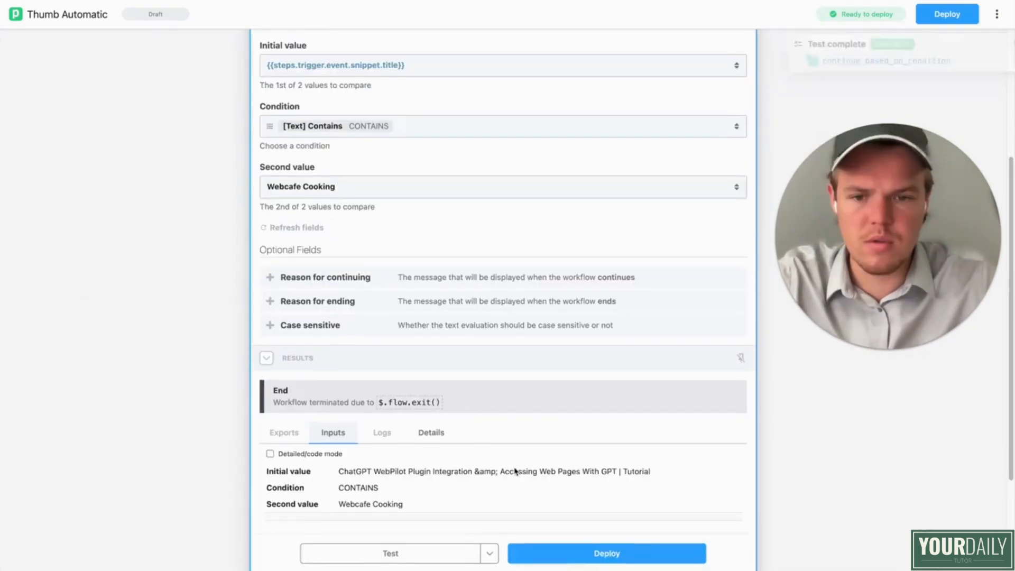
scroll(516, 472, "down", 1)
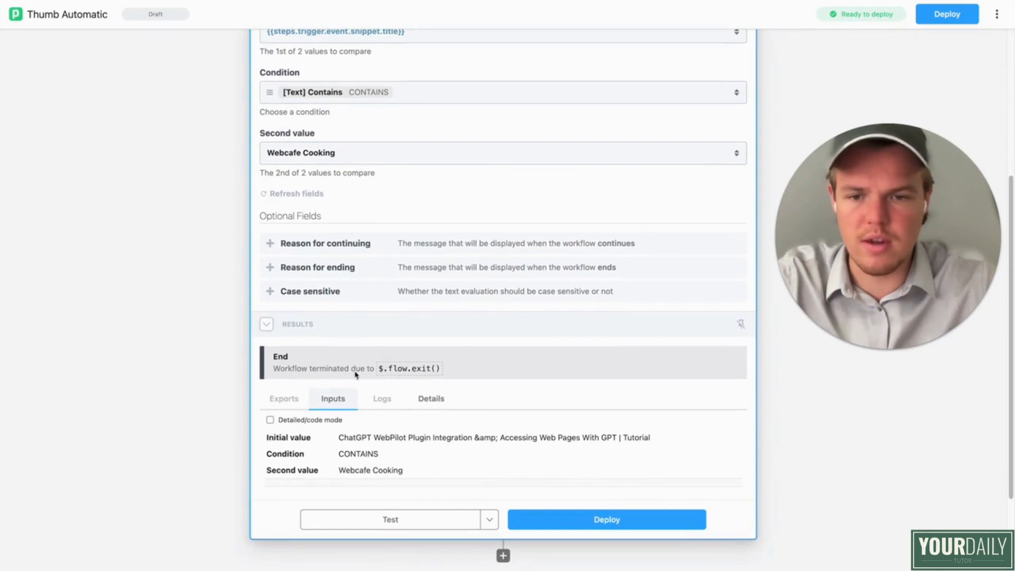
Step: Add a Delay step after the filter, using the action that delays the workflow
scroll(391, 367, "down", 3)
left_click(503, 390)
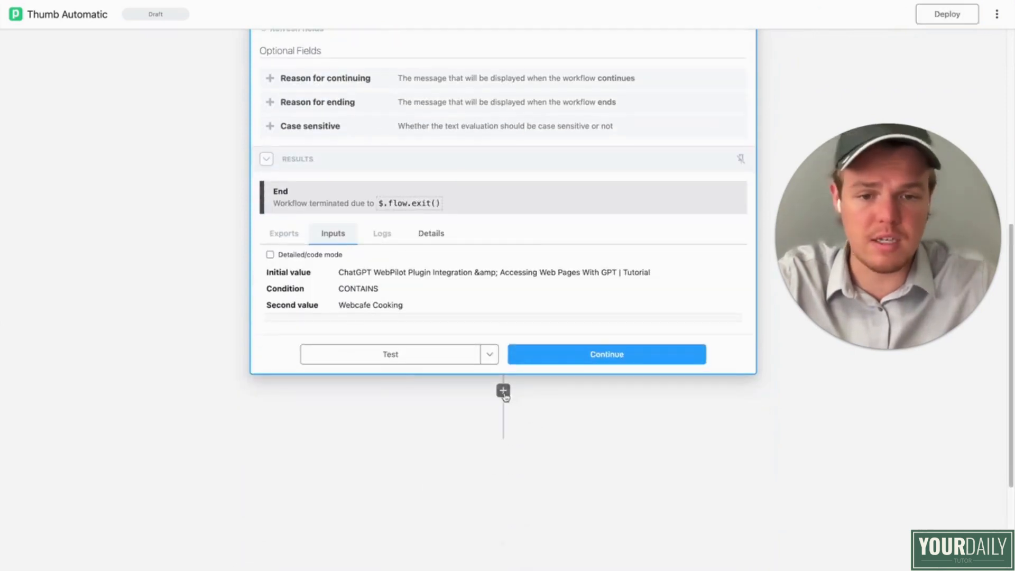
type("delay")
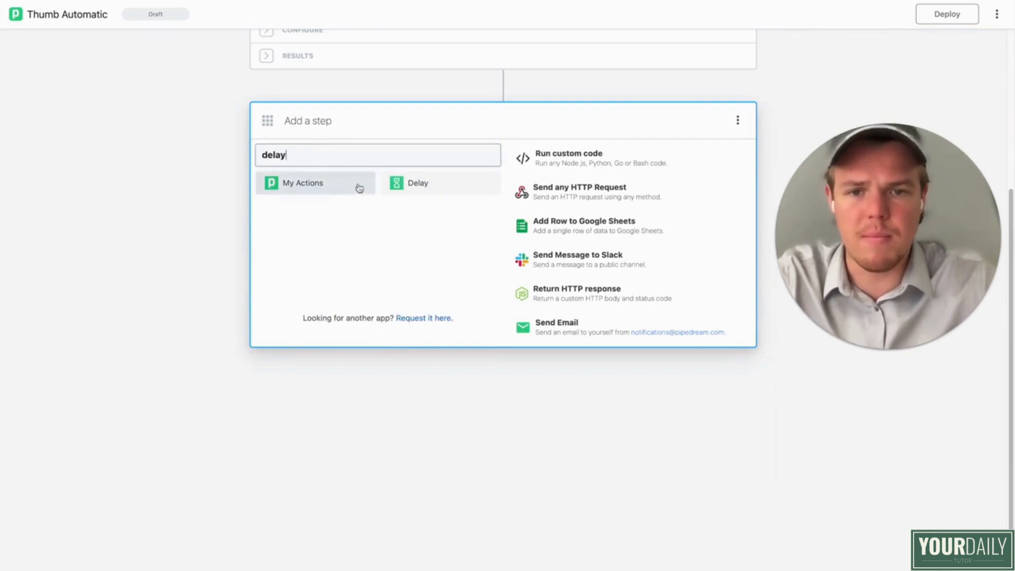
left_click(416, 186)
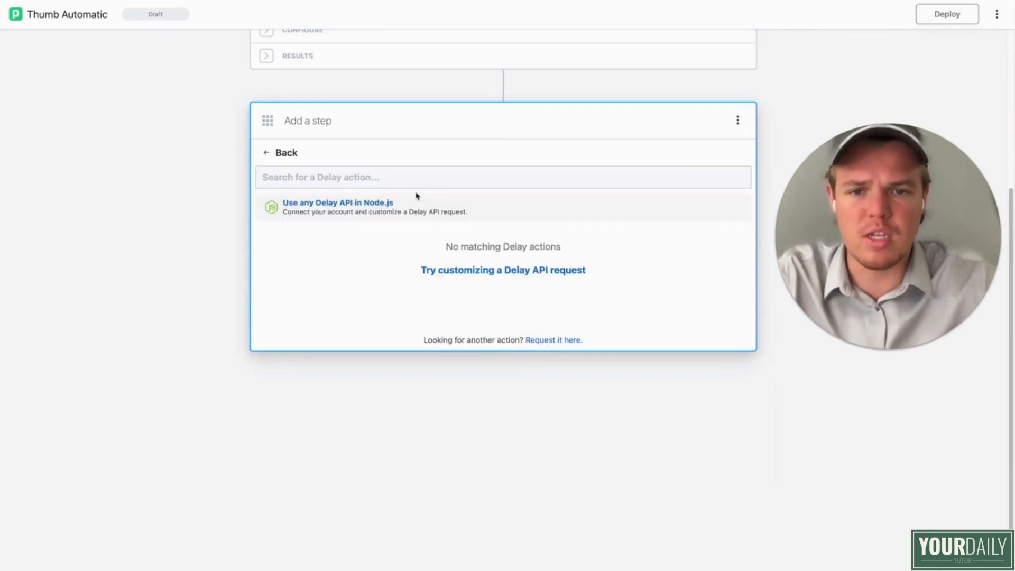
left_click(398, 241)
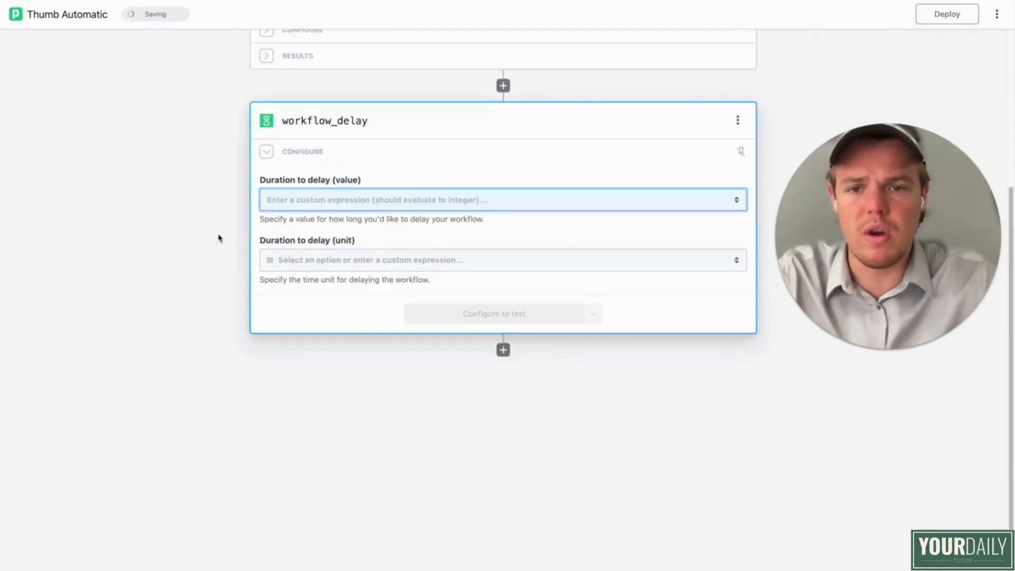
Step: Set the workflow delay's duration to 2 Minutes and test the step
left_click(420, 206)
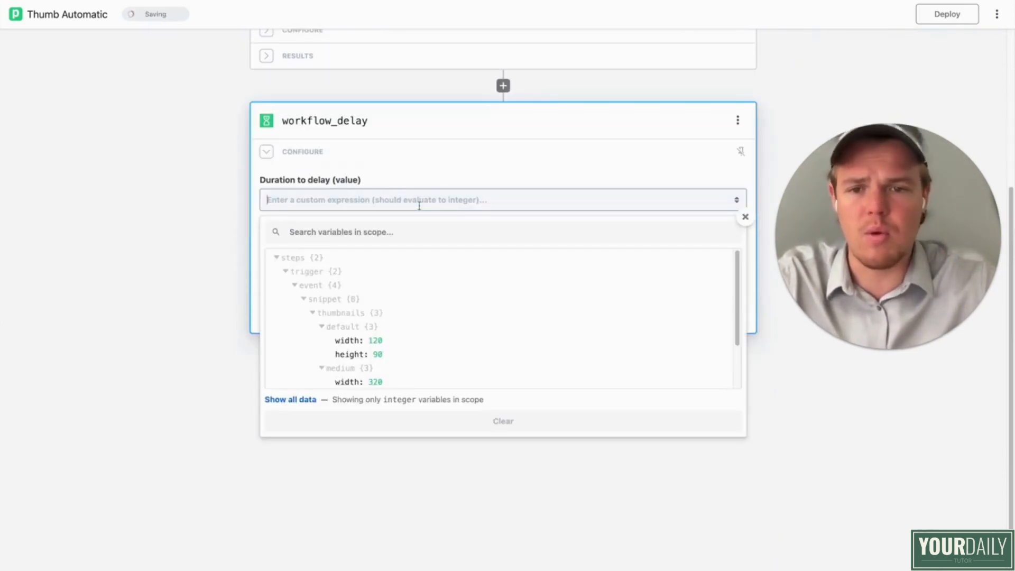
left_click(212, 212)
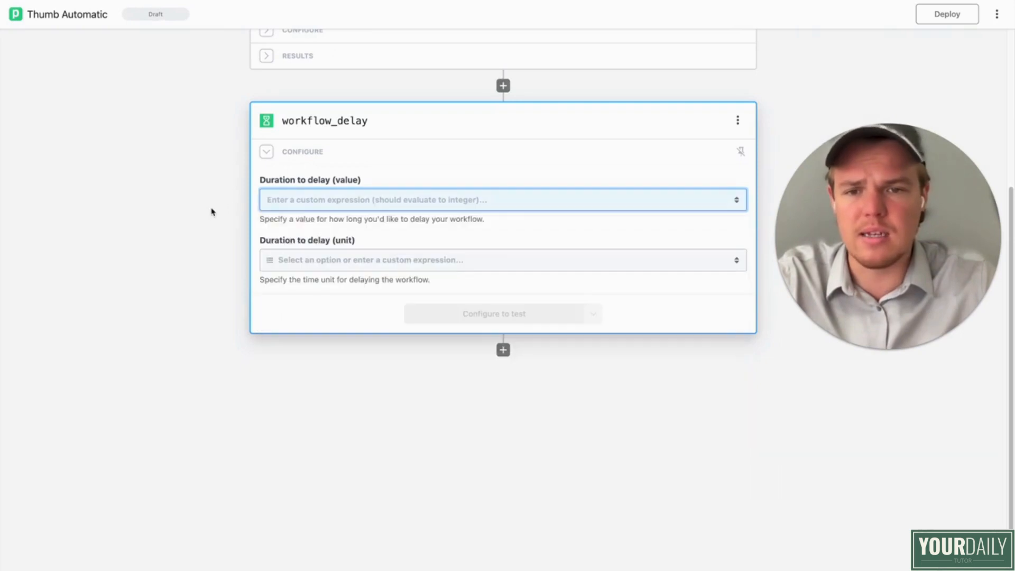
left_click(291, 201)
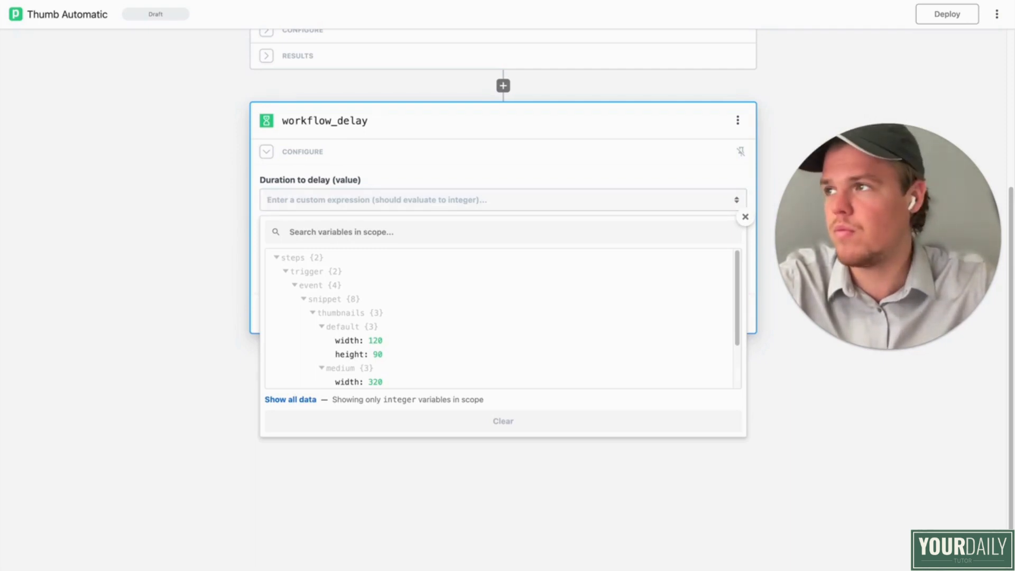
type("2")
key("Tab")
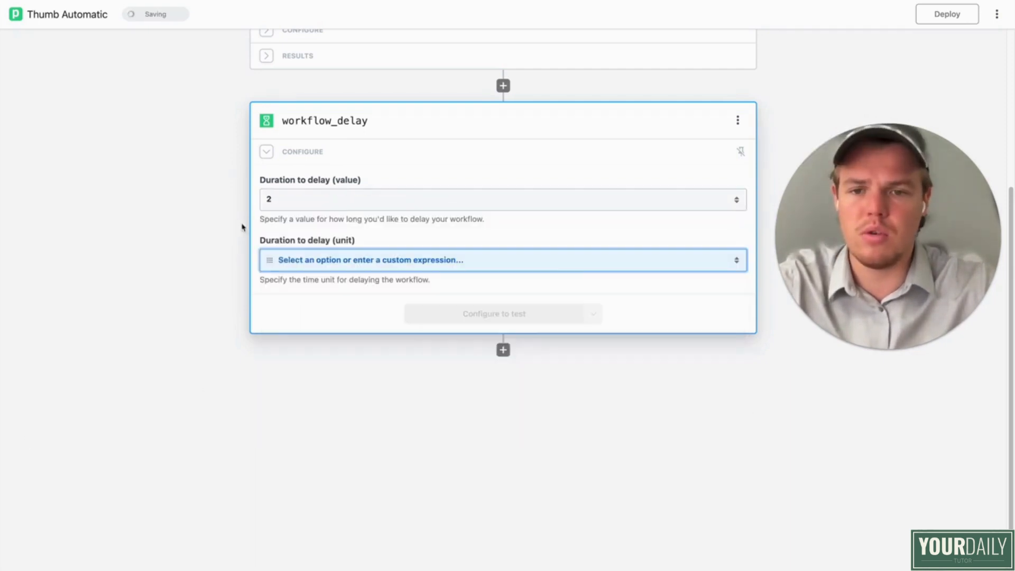
left_click(356, 263)
left_click(312, 395)
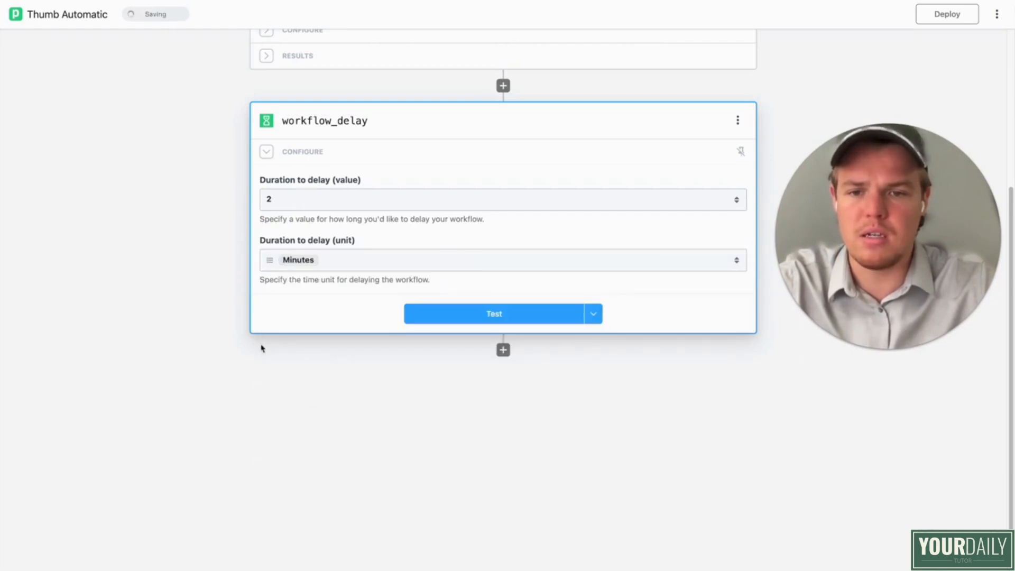
left_click(489, 315)
scroll(549, 391, "down", 4)
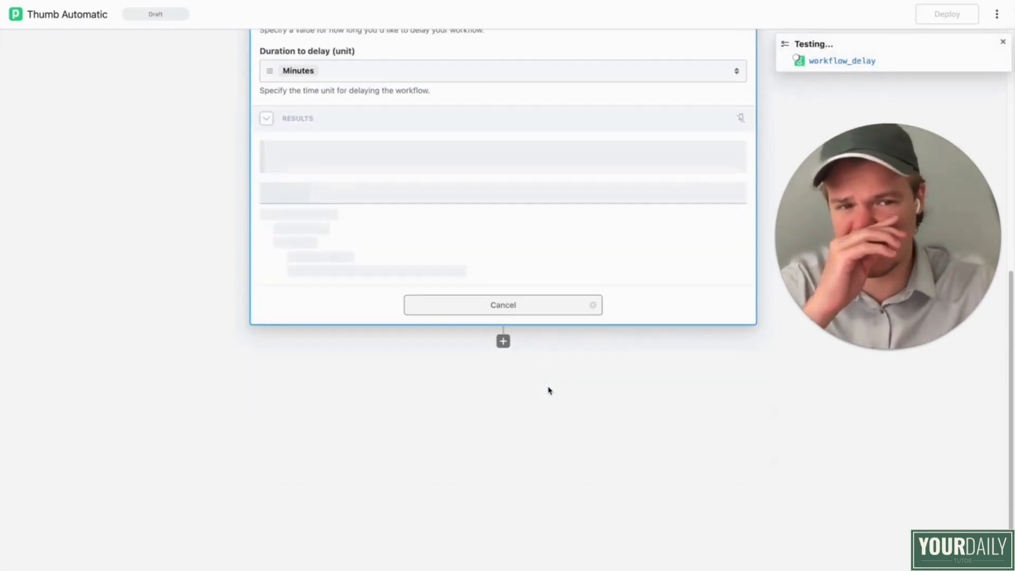
Step: Add a Google Drive step after the delay with the Find File action
left_click(503, 342)
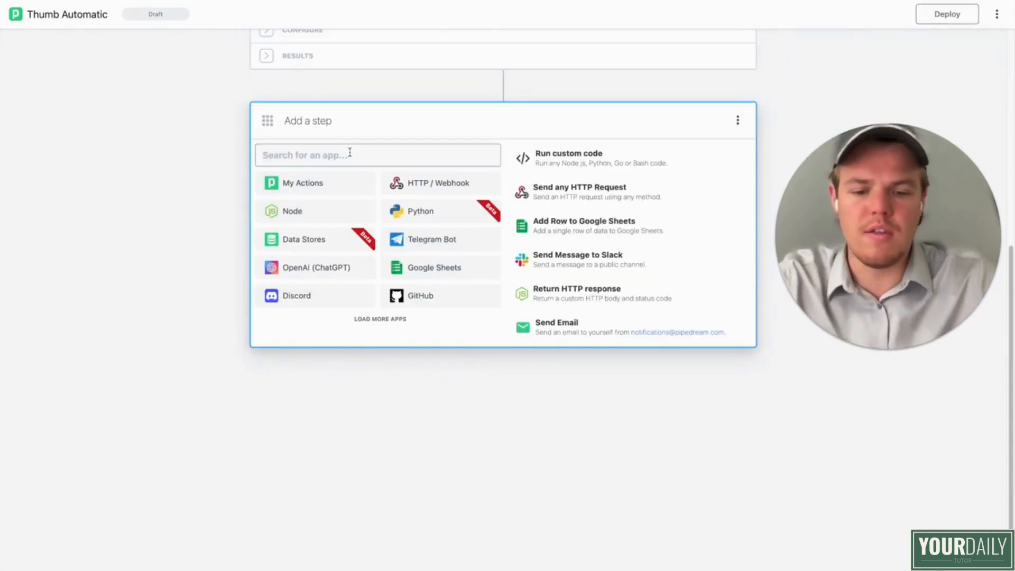
type("Emailgoogle")
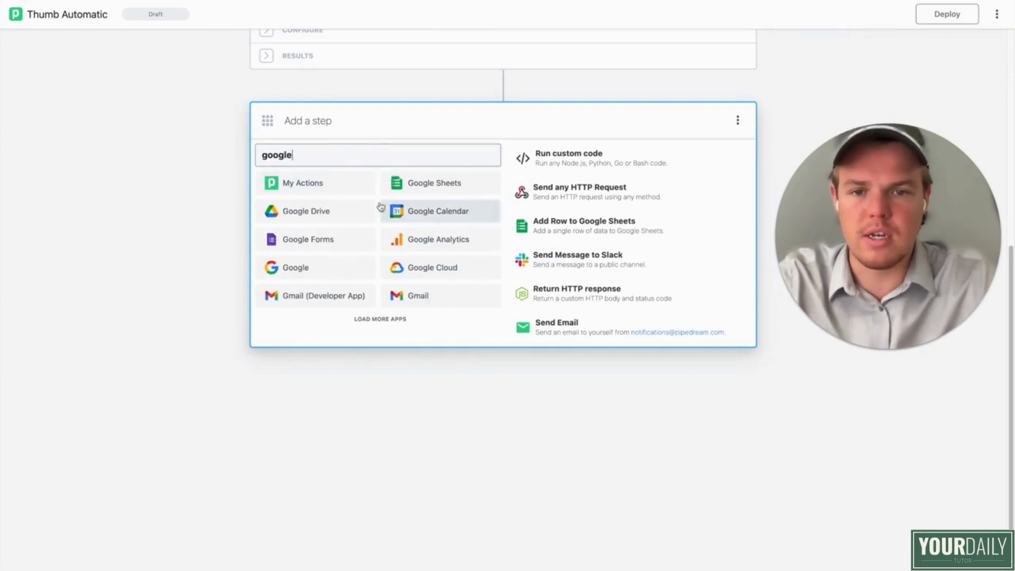
left_click(352, 210)
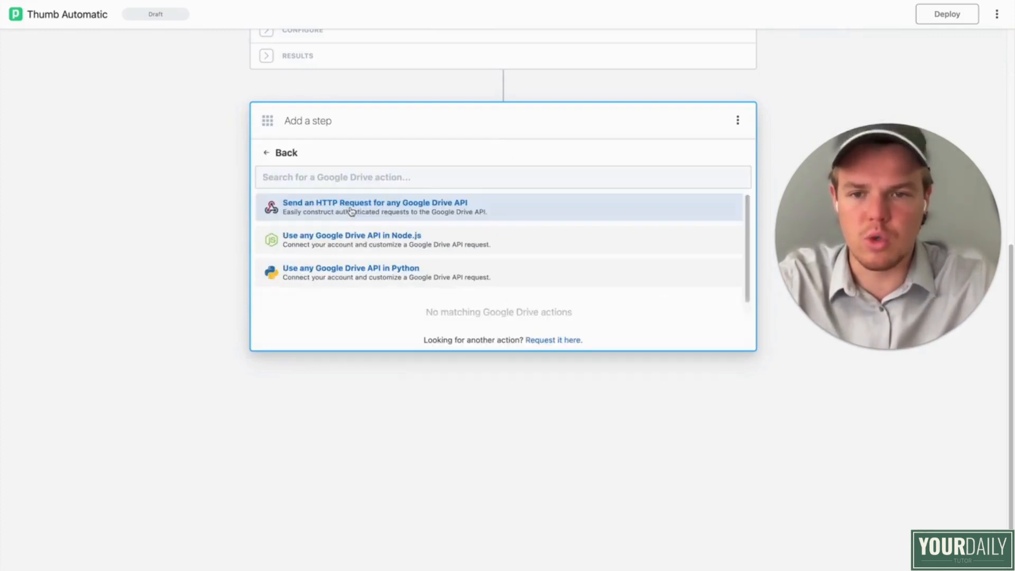
scroll(397, 279, "down", 1)
scroll(396, 279, "down", 5)
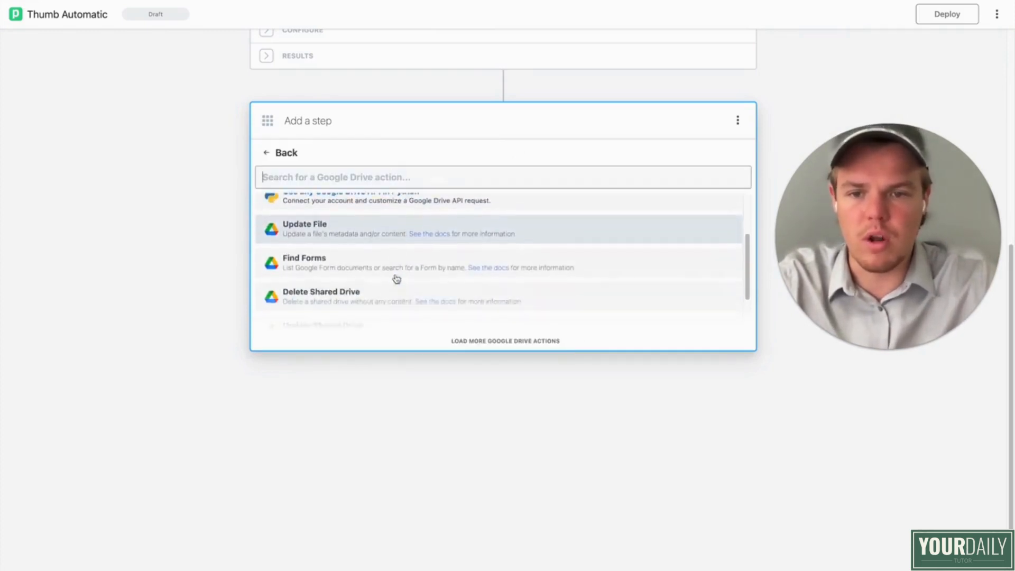
scroll(396, 260, "up", 3)
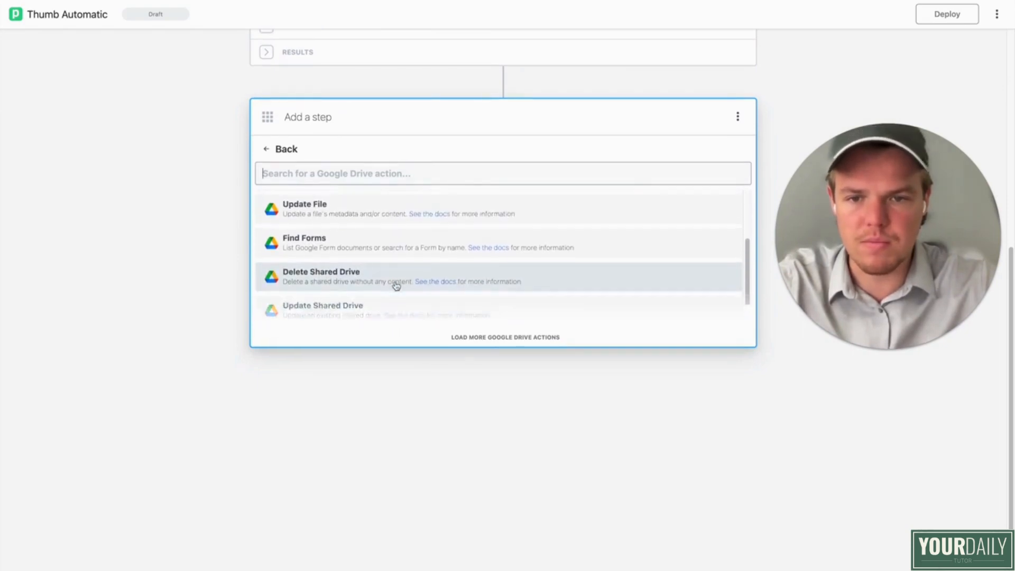
type("find")
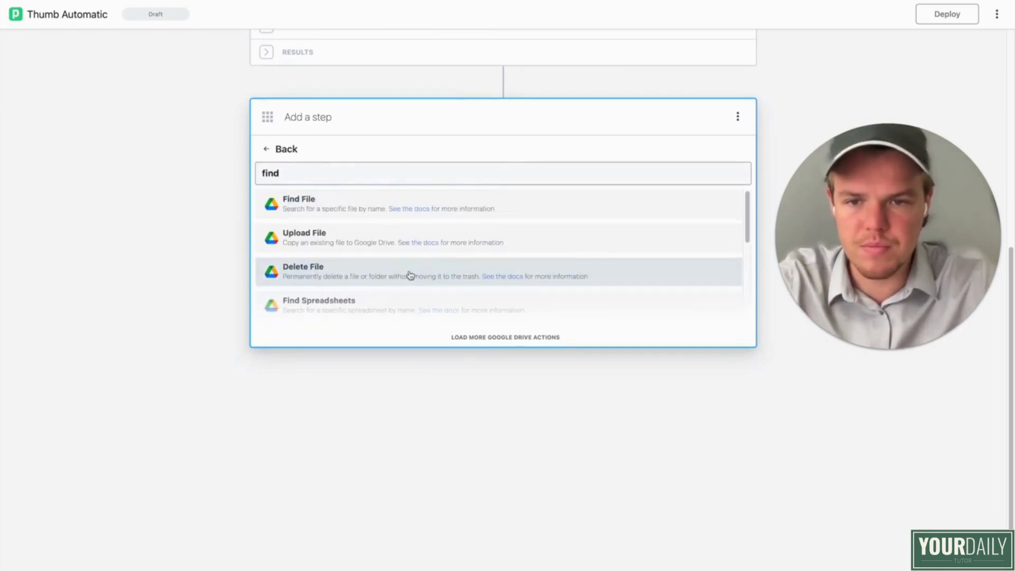
left_click(370, 270)
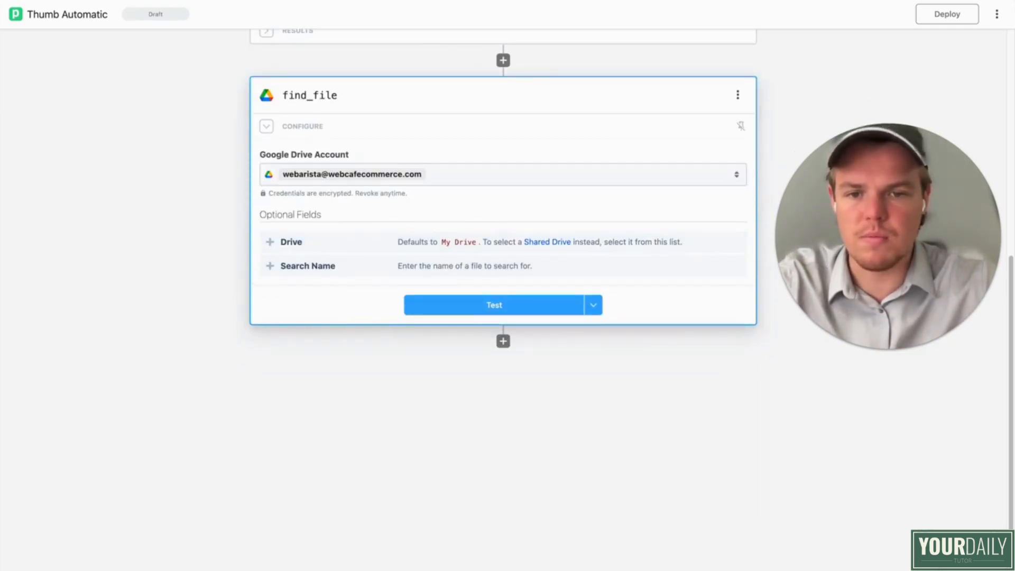
Step: Set find_file's Drive to My Drive and its Search Name to {{steps.trigger.event.snippet.title}}, and test the step
left_click(335, 271)
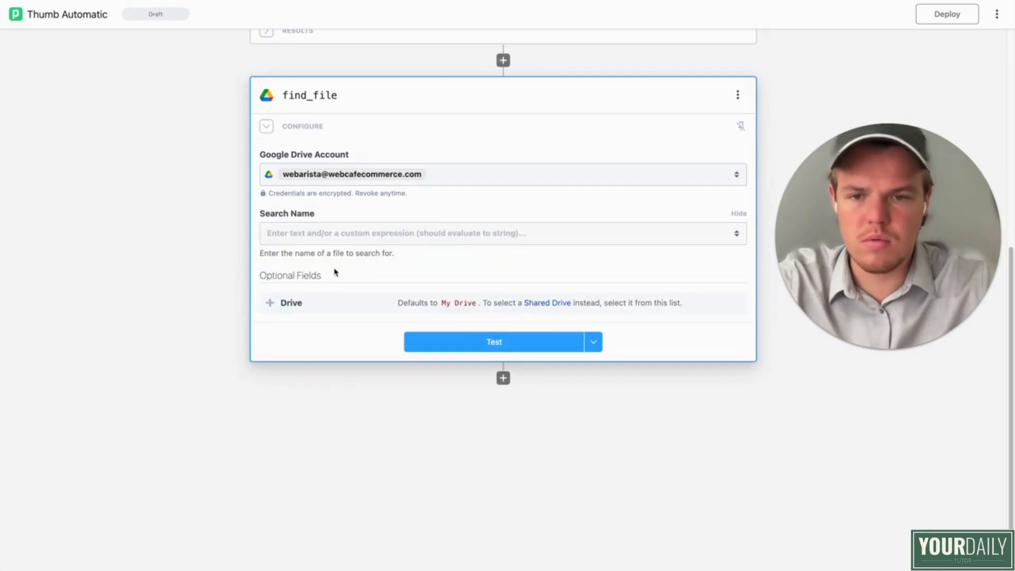
left_click(304, 305)
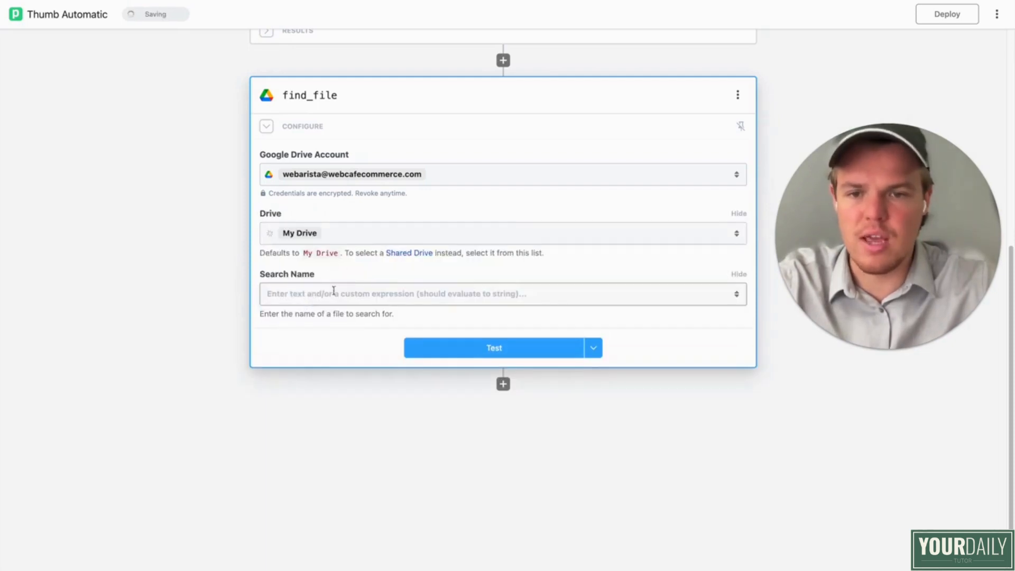
left_click(342, 295)
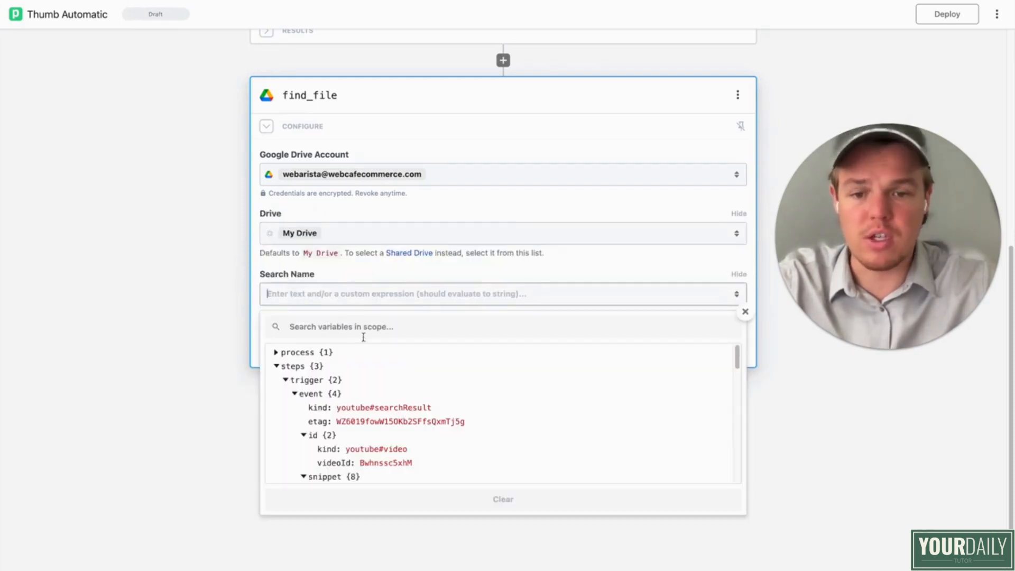
scroll(375, 370, "down", 5)
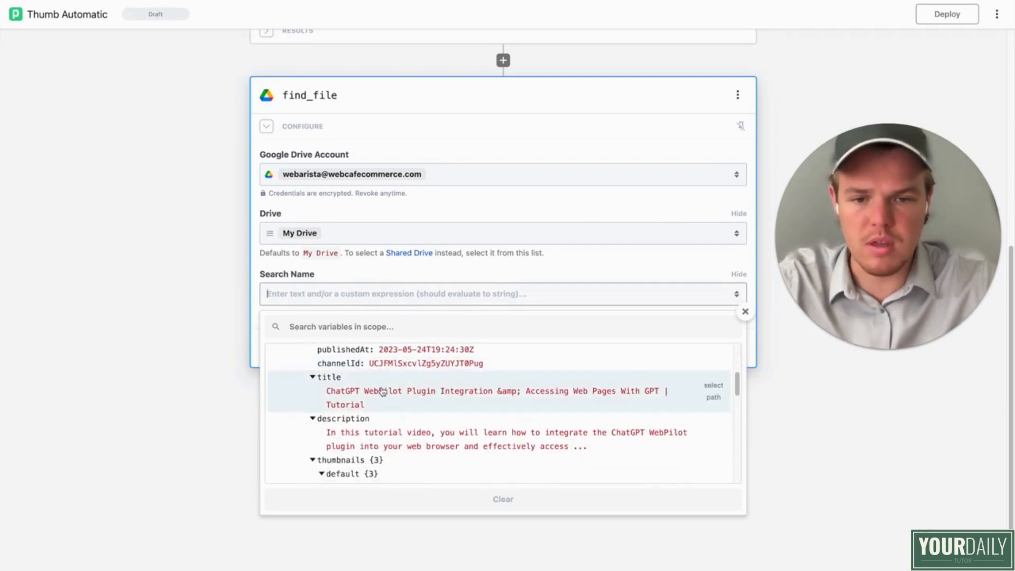
left_click(382, 392)
left_click(410, 347)
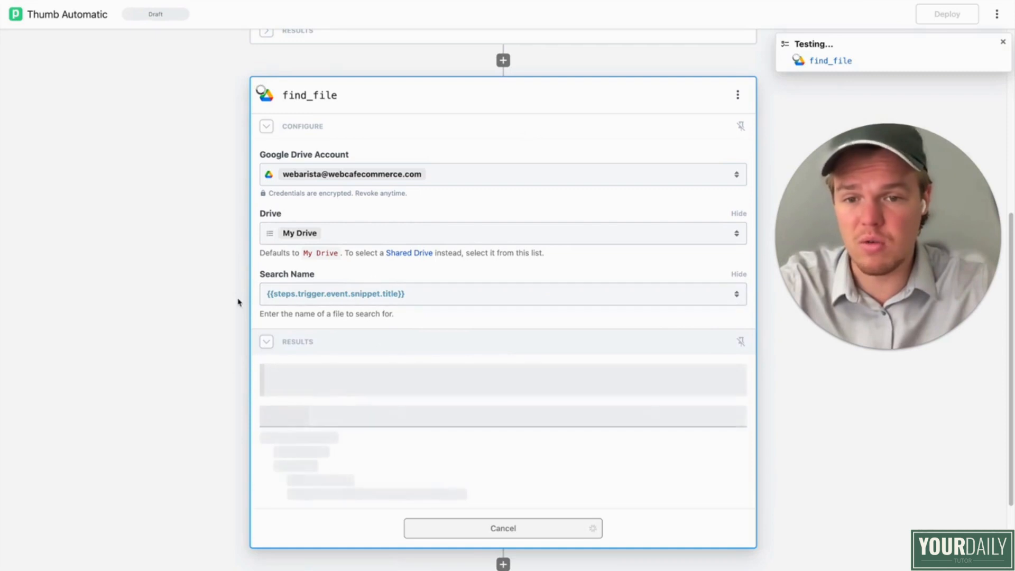
scroll(222, 318, "down", 2)
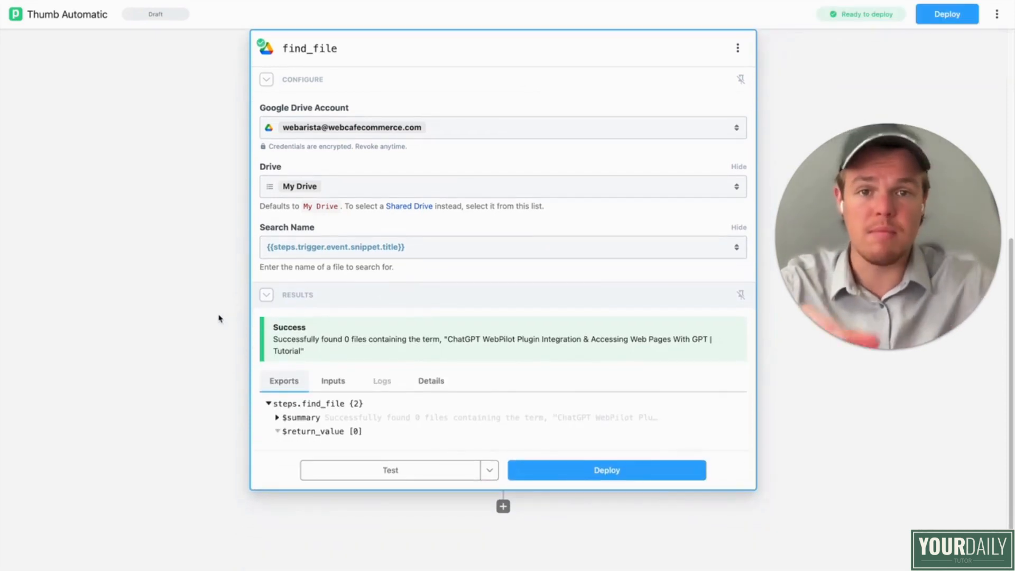
Step: Clear find_file's Search Name and copy the full file name of the Easy Lamb Biryani thumbnail image in Google Drive
left_click(437, 248)
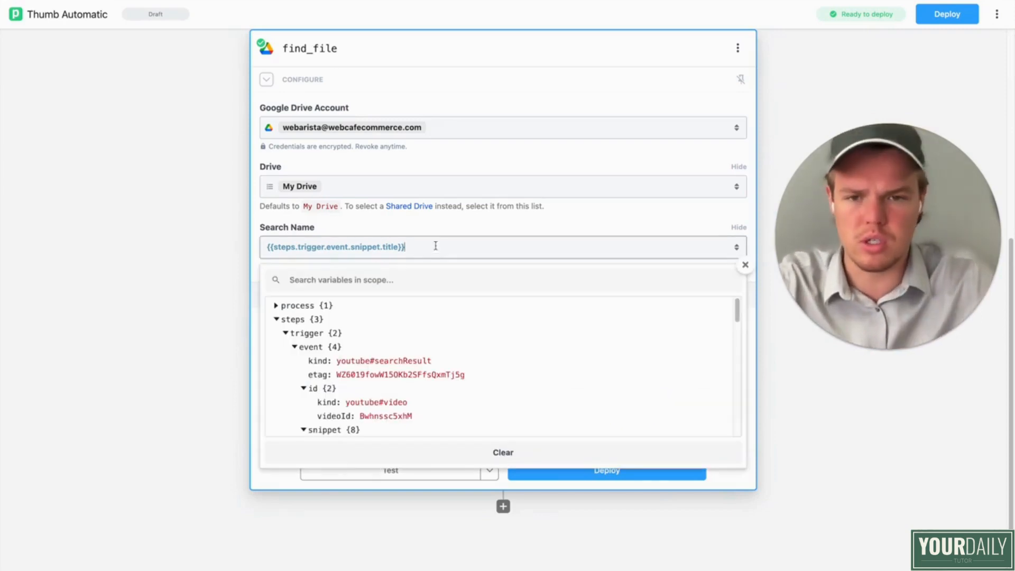
key("super+a")
key("BackSpace")
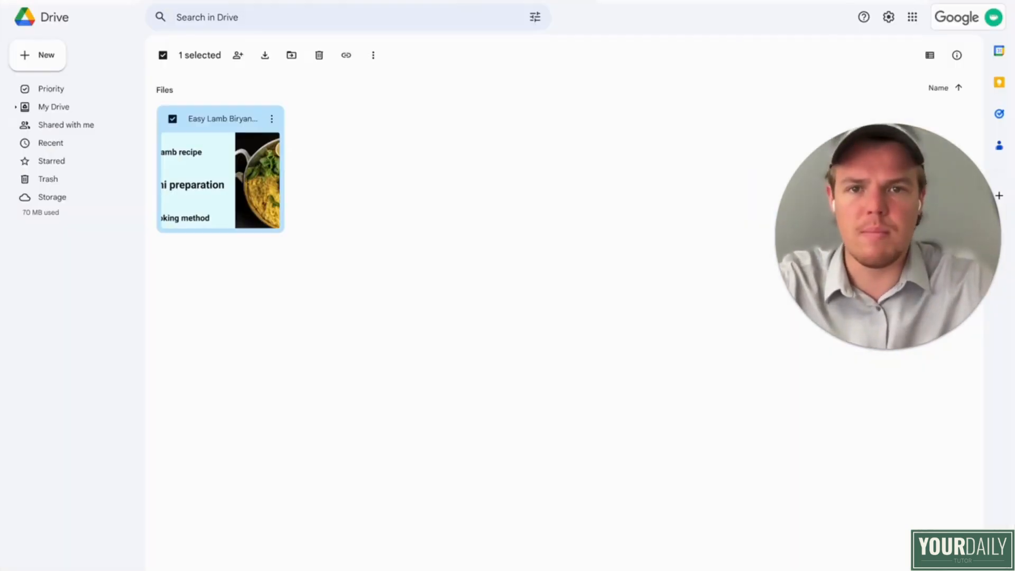
double_click(239, 143)
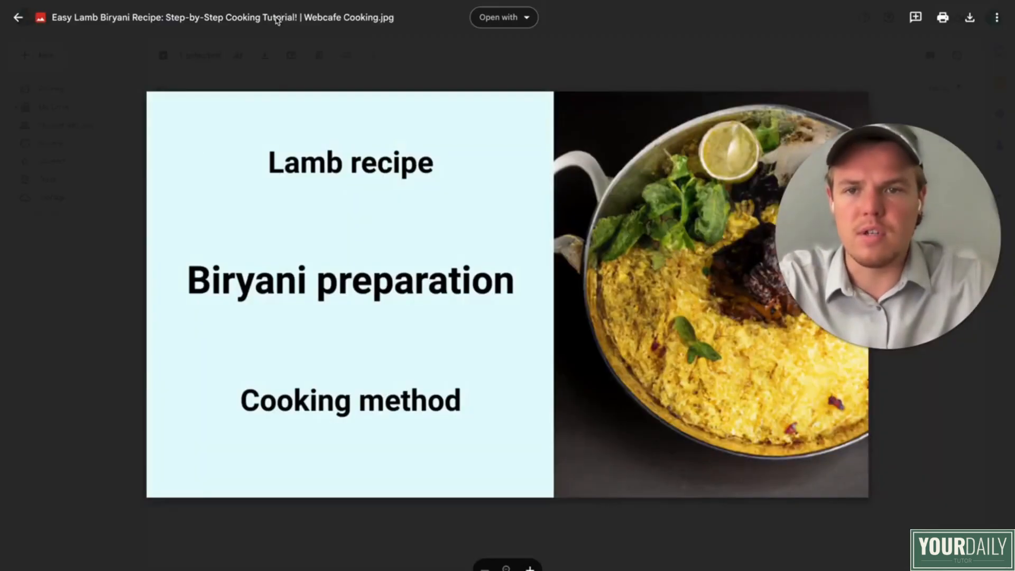
left_click(276, 20)
triple_click(450, 296)
key("ctrl+c")
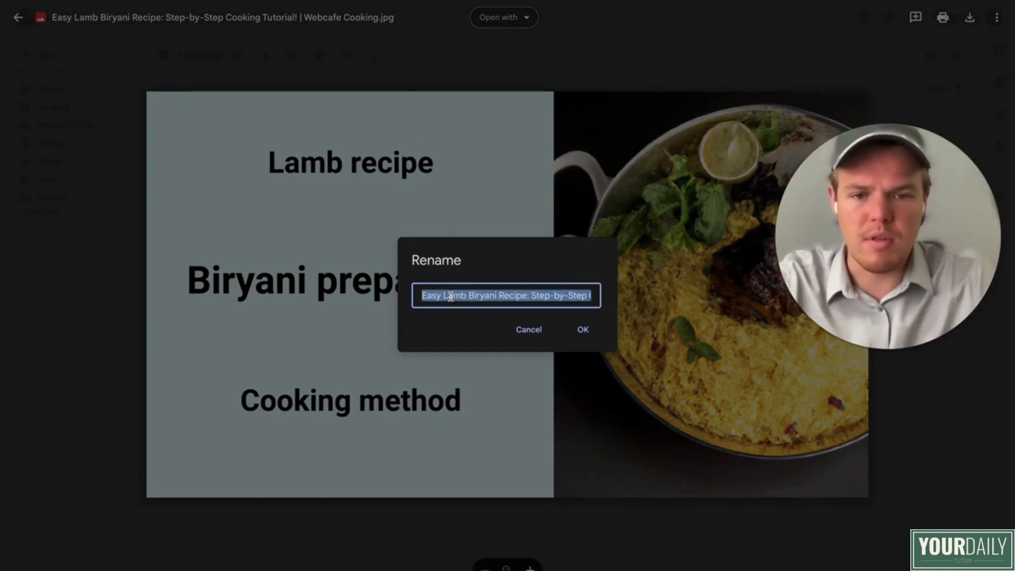
left_click(523, 330)
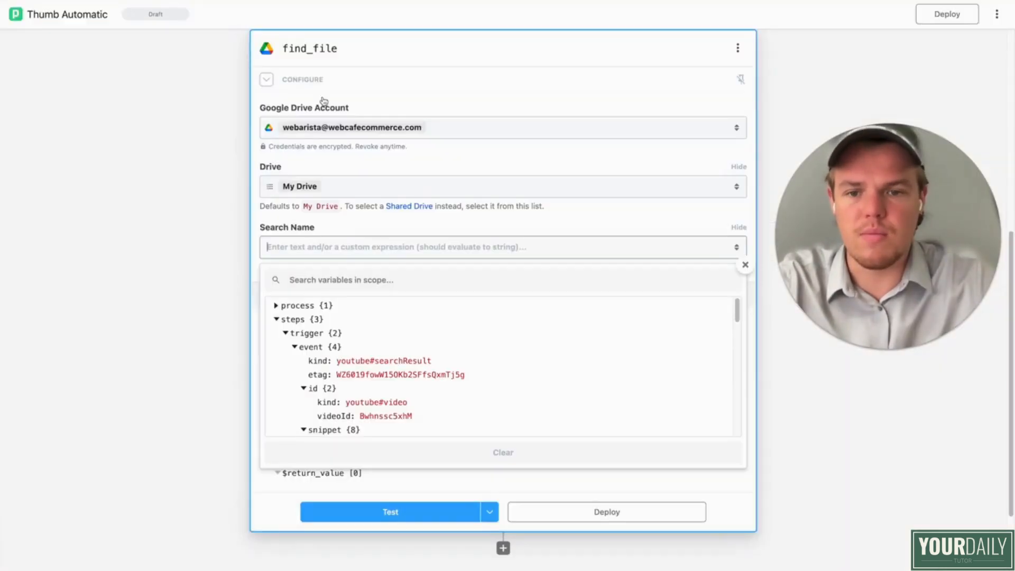
Step: Set find_file's Search Name to "Easy Lamb Biryani Recipe: Step-by-Step Cooking Tutorial! | Webcafe Cooking" and test the step
key("ctrl+v")
left_click(194, 280)
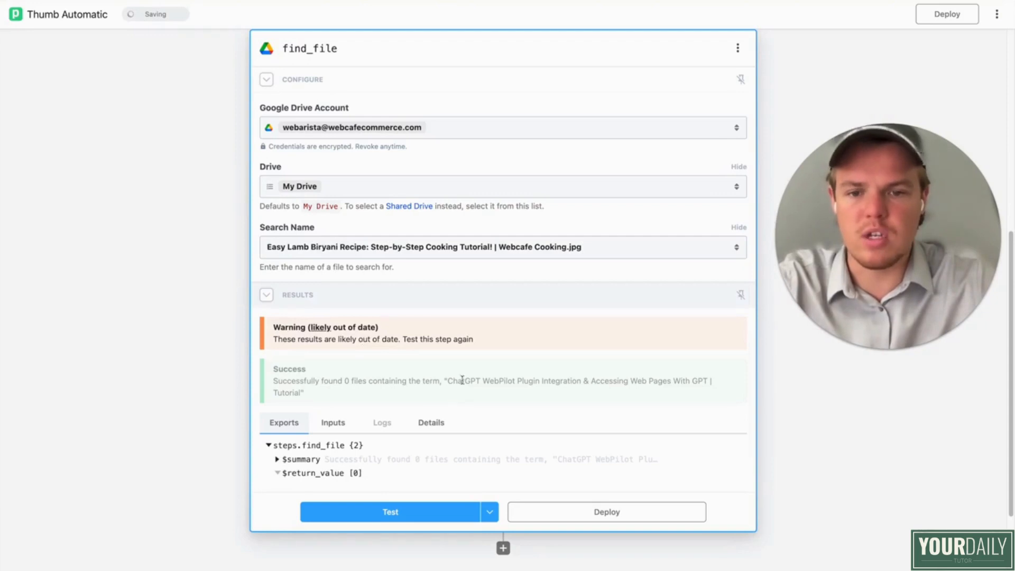
left_click(408, 512)
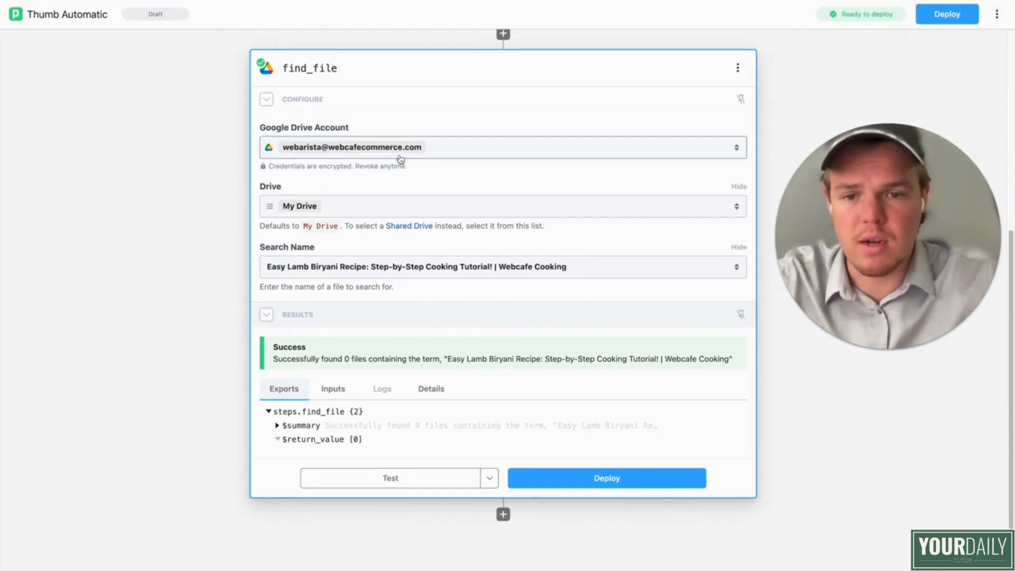
Step: Switch find_file's Google Drive account to the courses account and run the step's test again
left_click(452, 148)
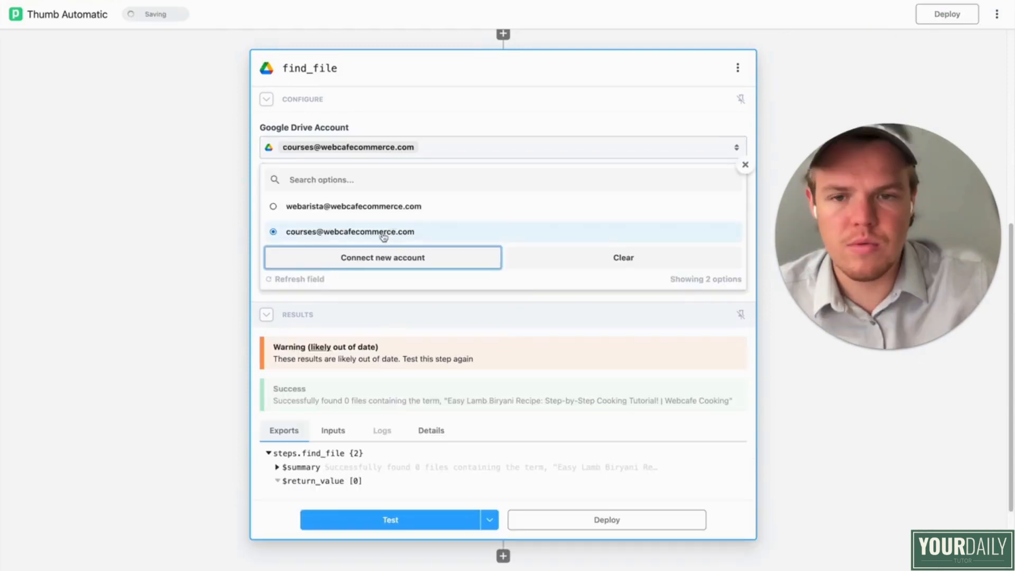
left_click(381, 231)
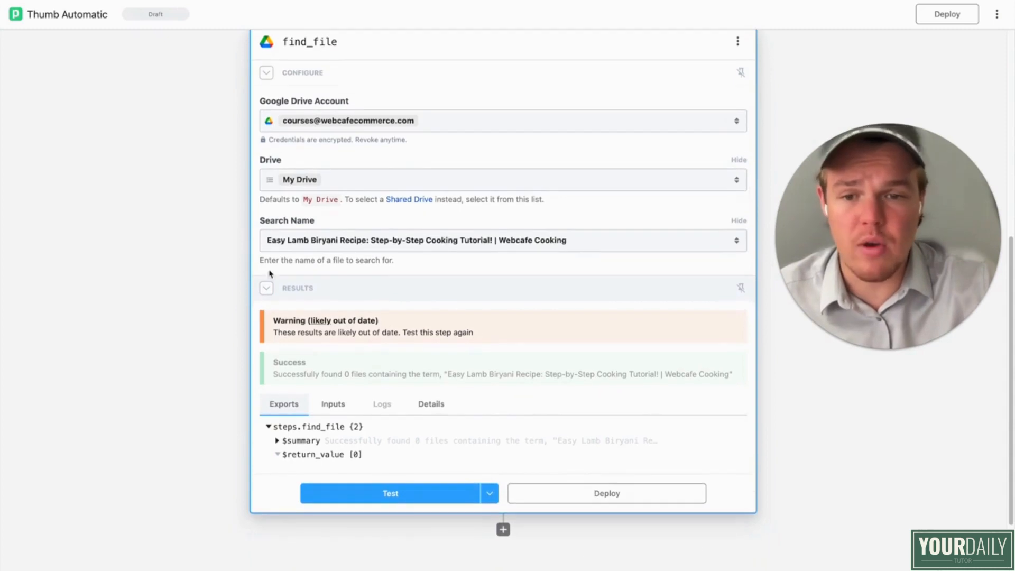
scroll(362, 461, "down", 2)
left_click(361, 460)
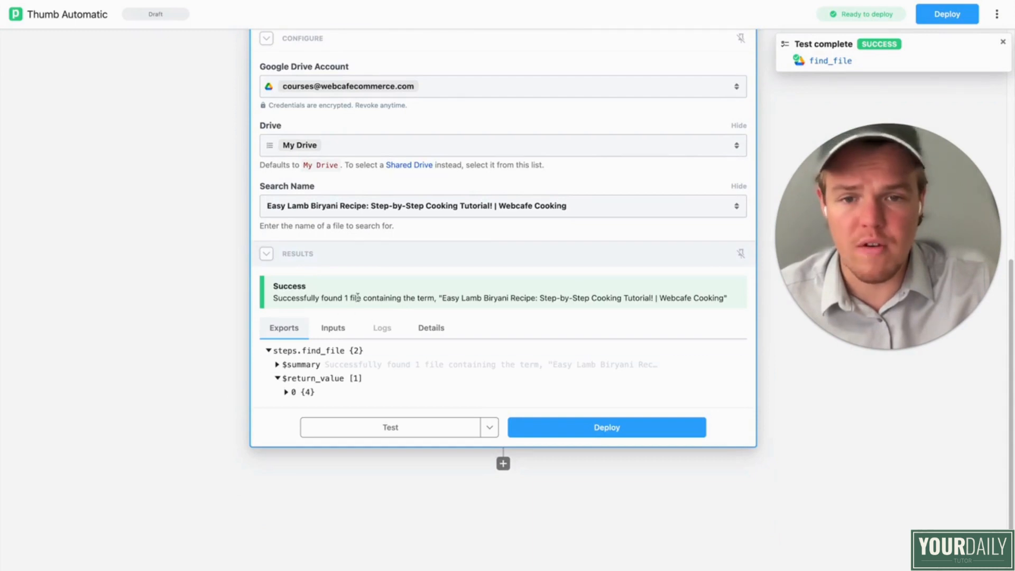
Step: Replace find_file's Search Name with the trigger's video title variable, {{steps.trigger.event.snippet.title}}
left_click(542, 199)
key("super+a")
key("BackSpace")
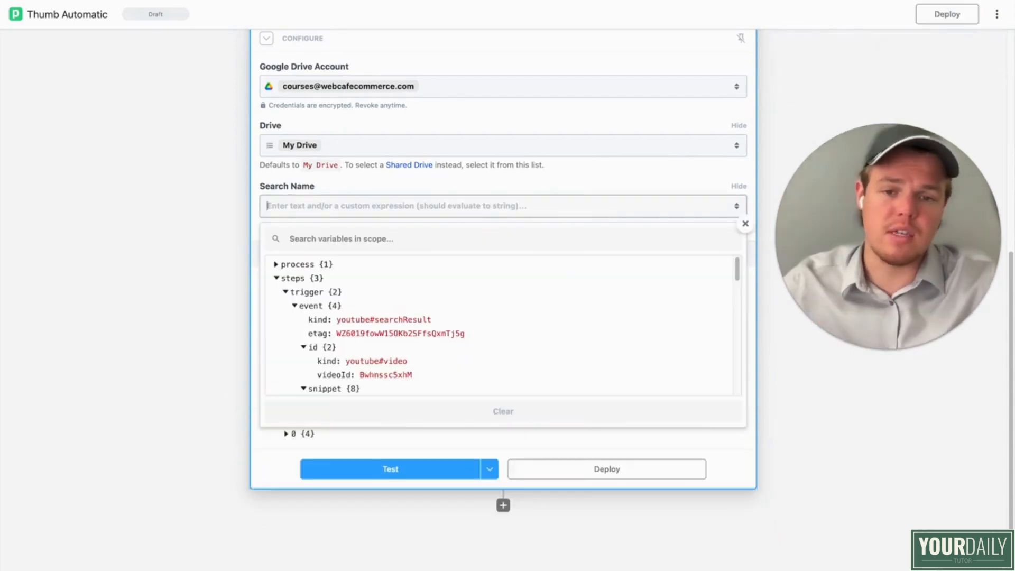
scroll(492, 288, "down", 4)
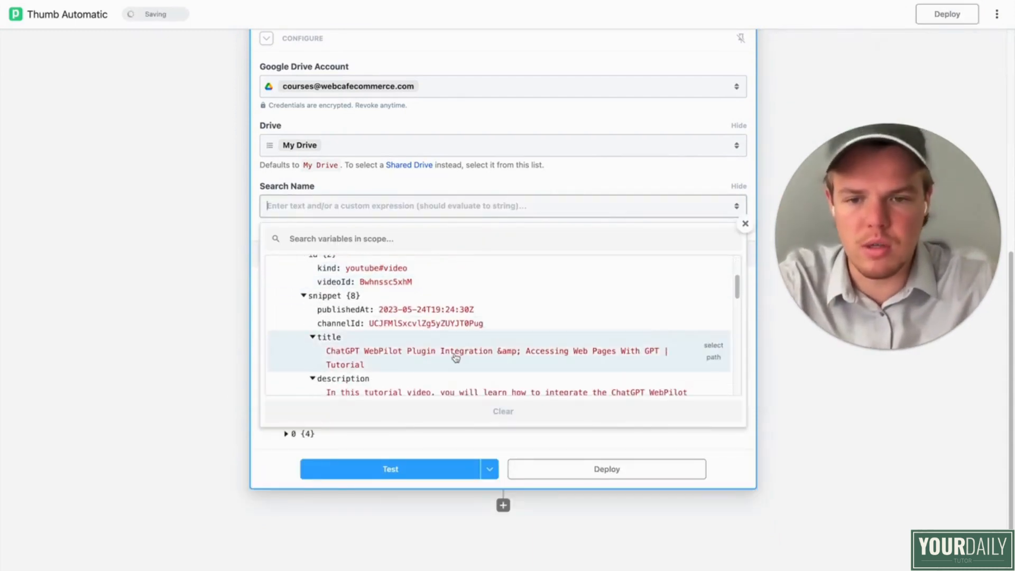
left_click(455, 358)
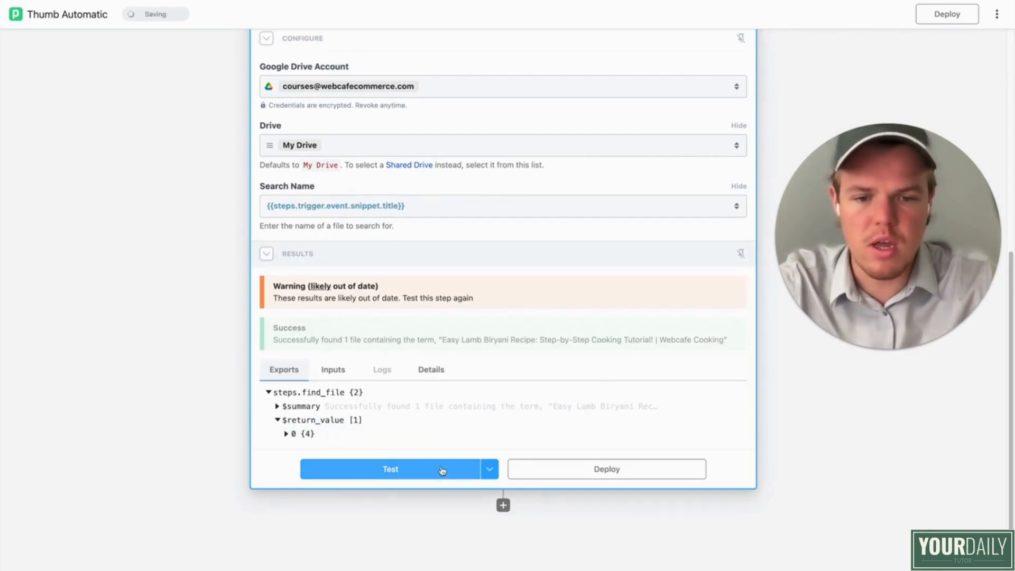
Step: Add a YouTube (Data API) step after find_file, using the Upload Thumbnail action
left_click(503, 506)
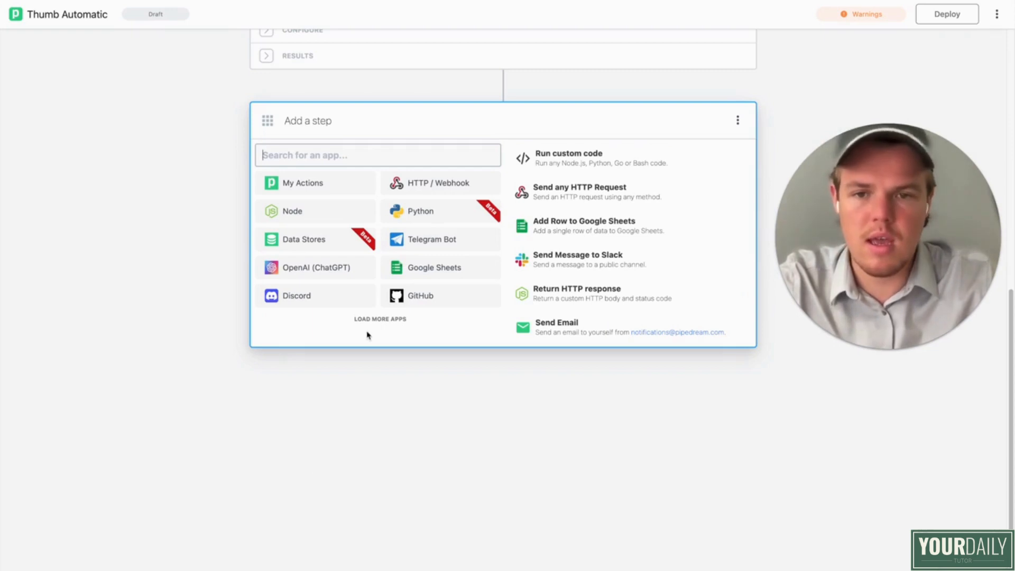
type("youtube")
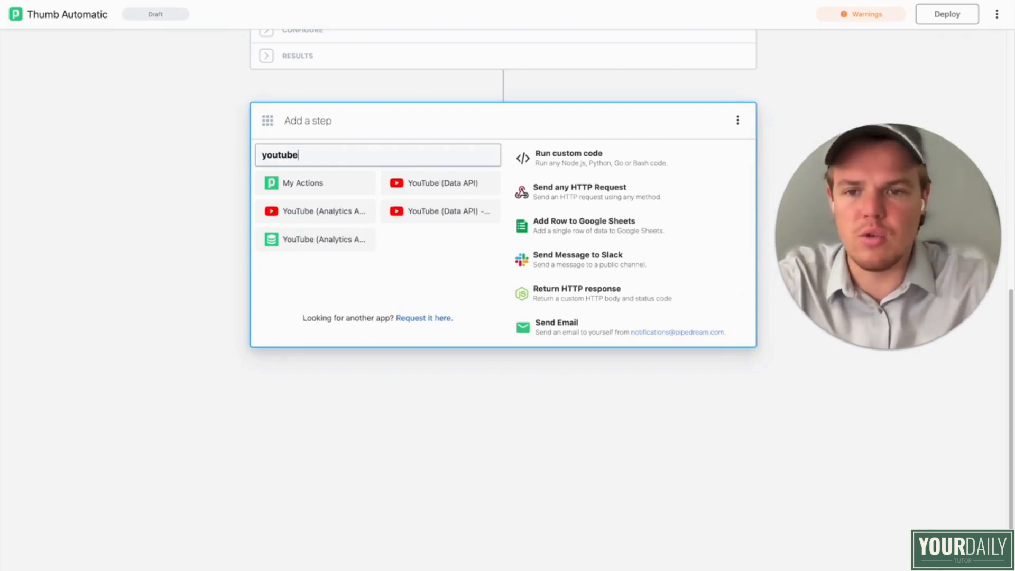
left_click(425, 187)
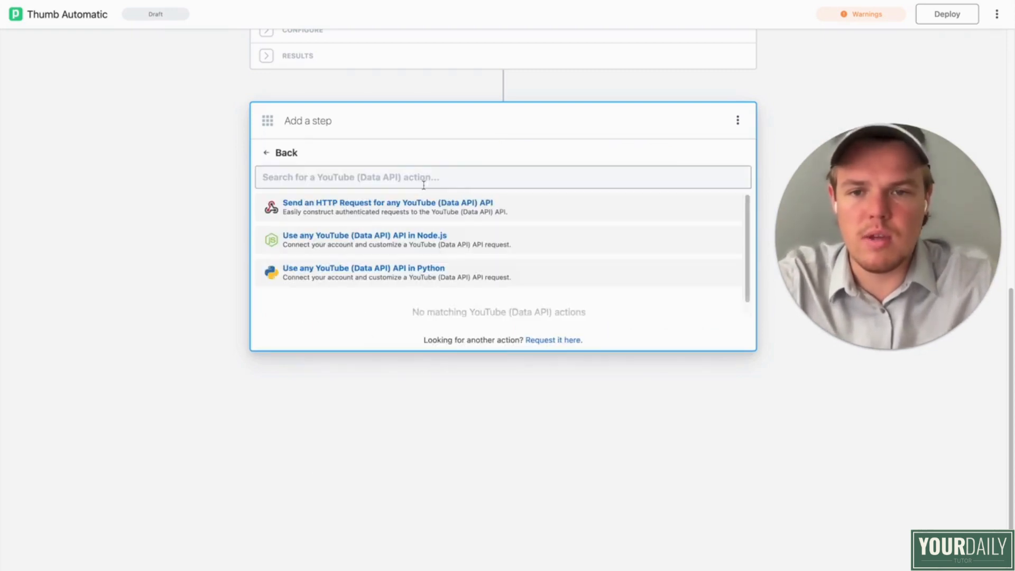
type("t")
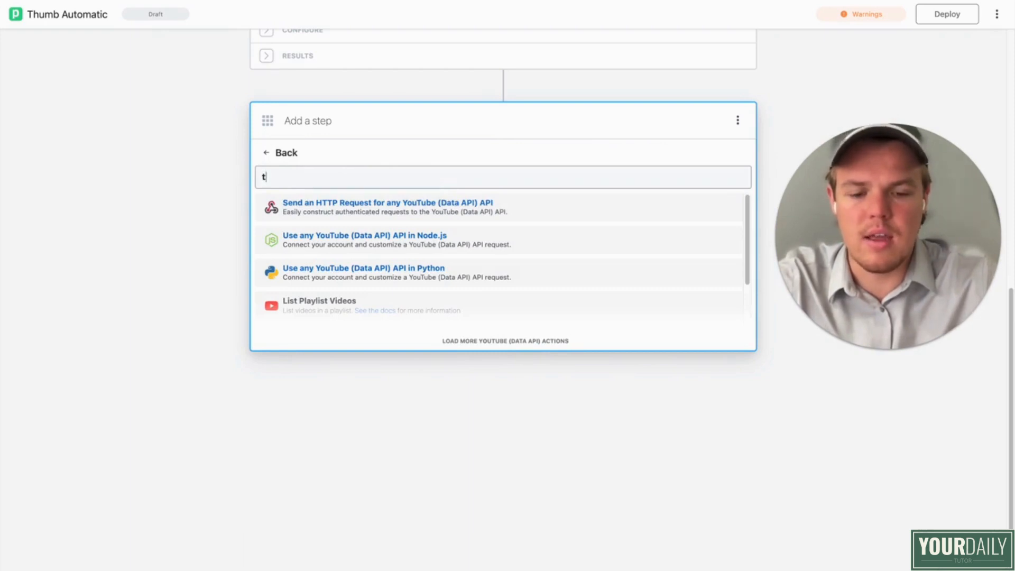
type("humbnail")
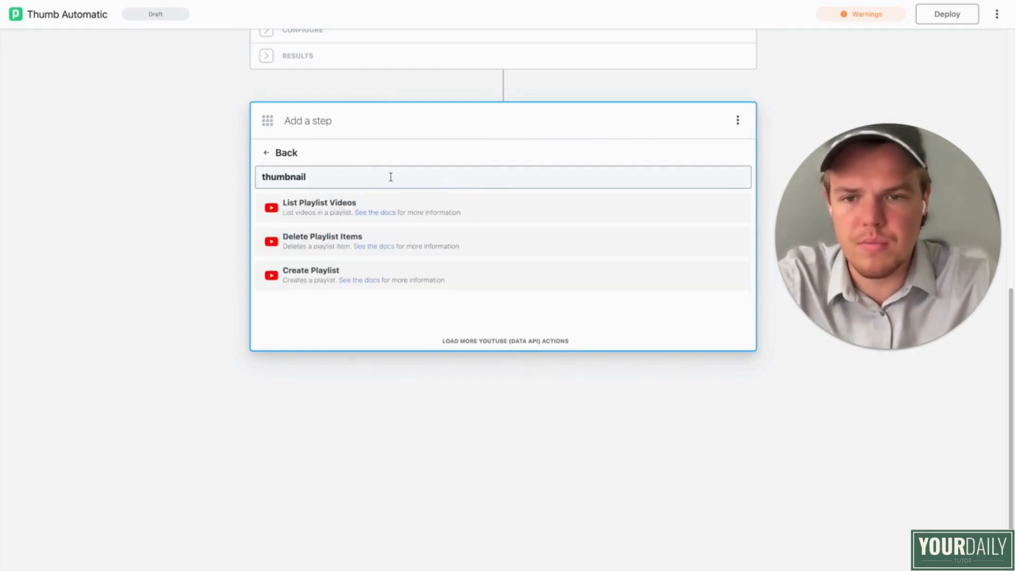
left_click(385, 200)
scroll(418, 267, "down", 1)
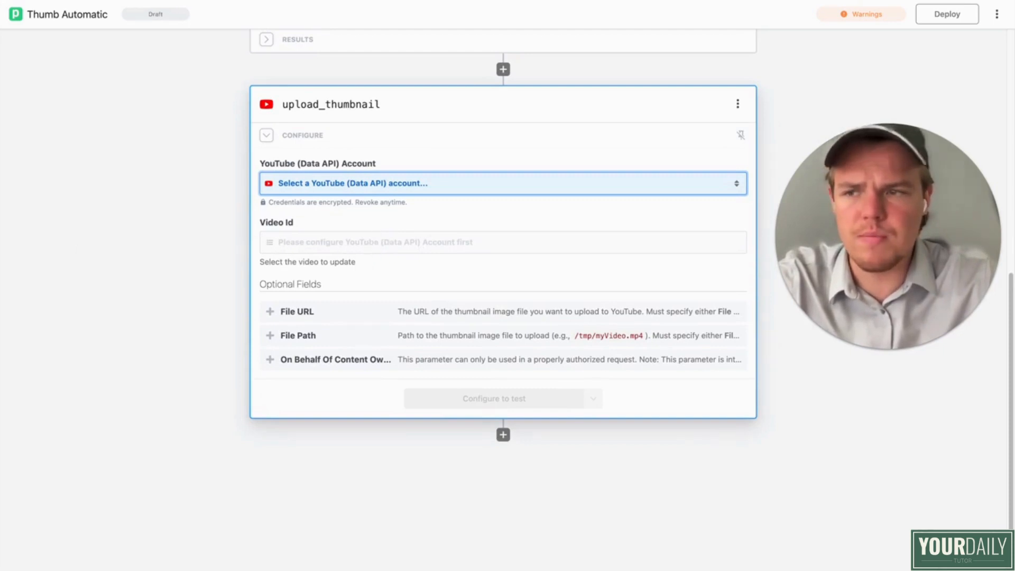
Step: Set upload_thumbnail's account to English Youtube and its Video Id to the custom expression {{steps.trigger.event.id.videoId}}
left_click(381, 220)
left_click(350, 277)
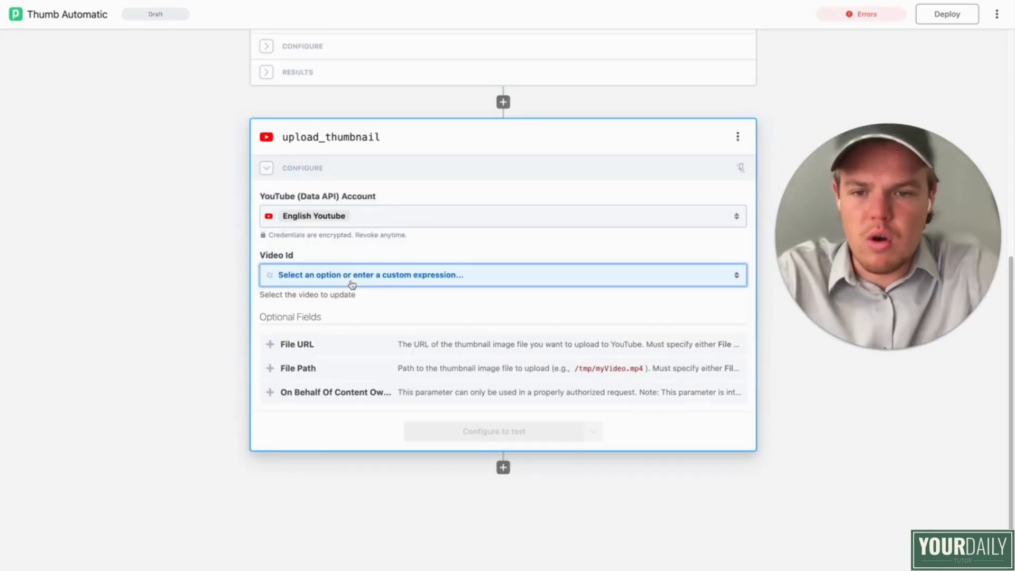
left_click(362, 281)
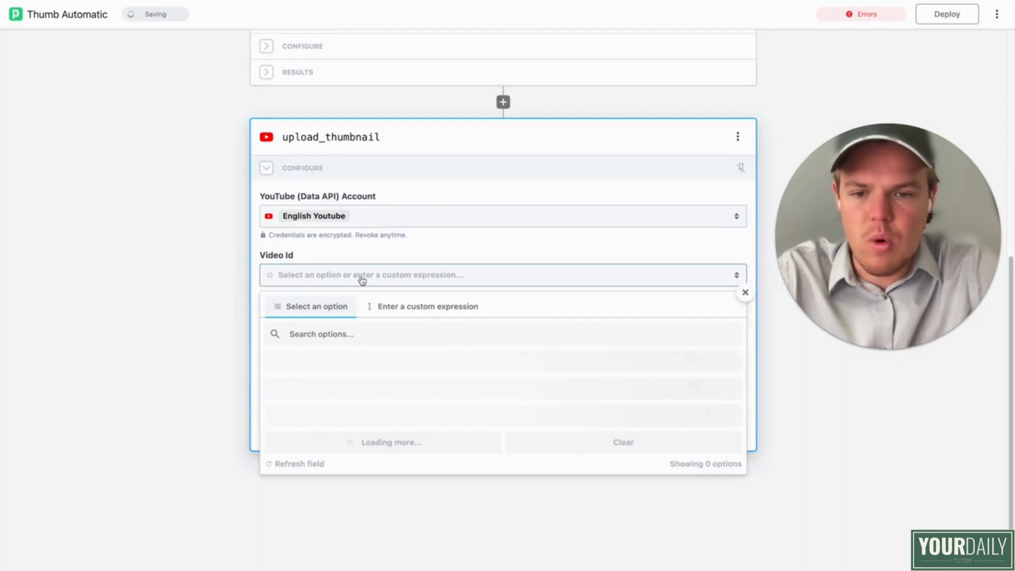
scroll(371, 306, "down", 3)
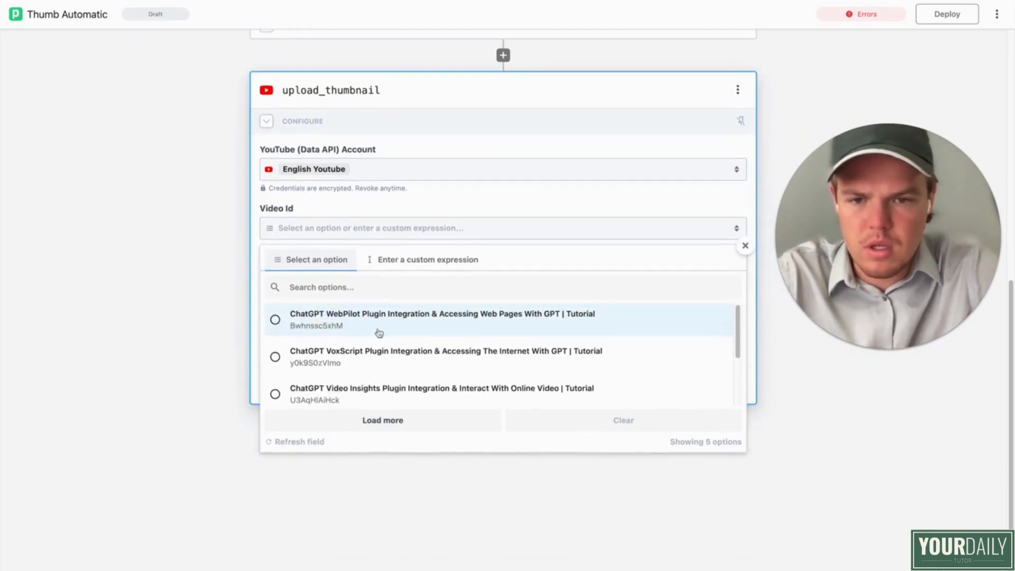
left_click(414, 271)
scroll(392, 359, "down", 2)
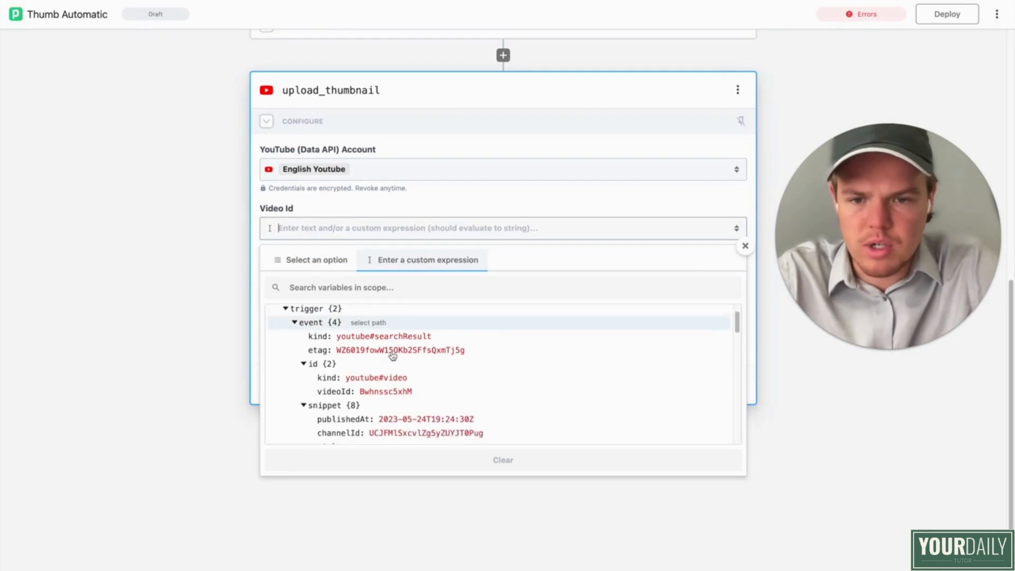
left_click(385, 384)
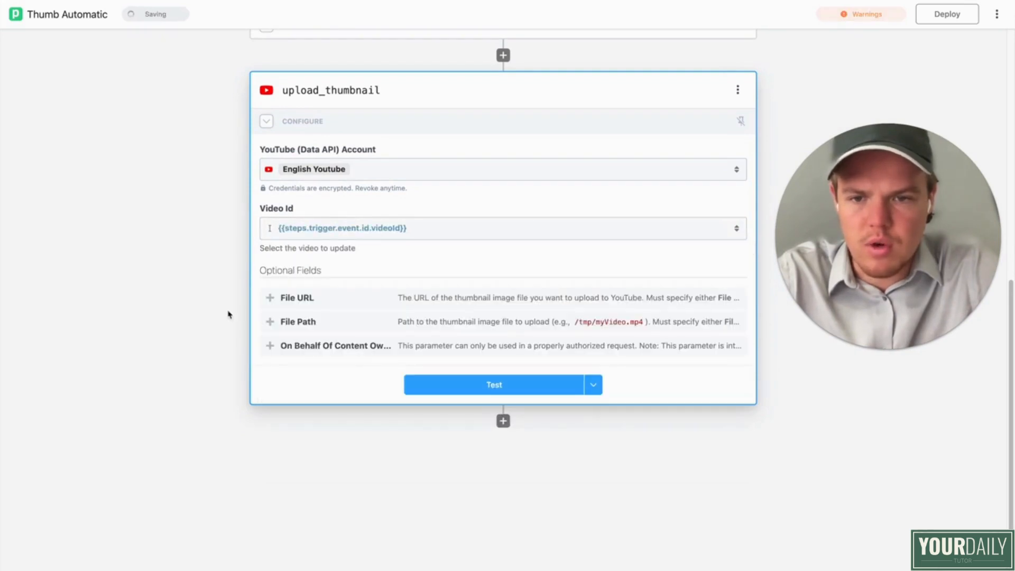
left_click(335, 307)
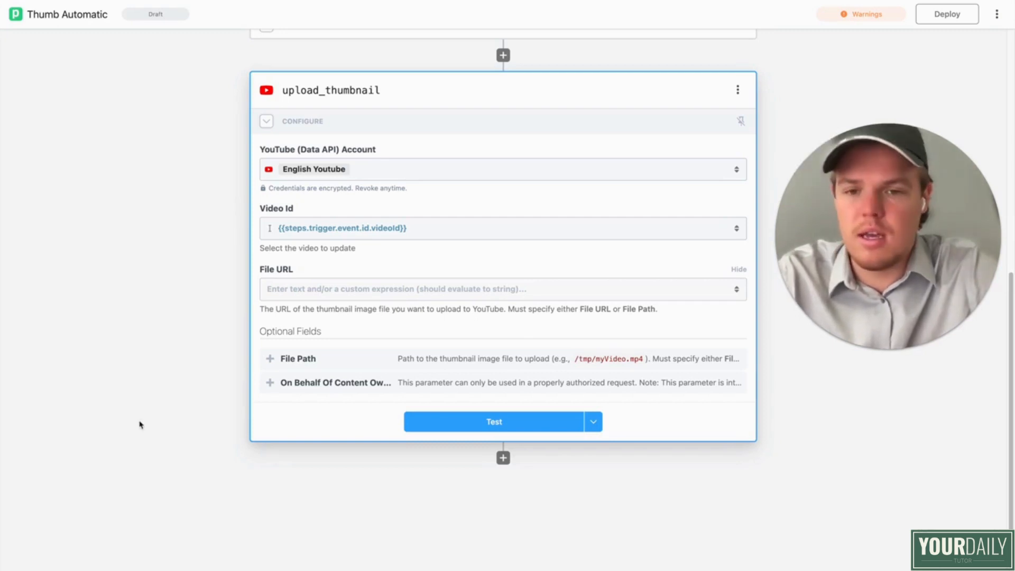
left_click(306, 296)
type("https://drive.google.com/u/0/uc?id=")
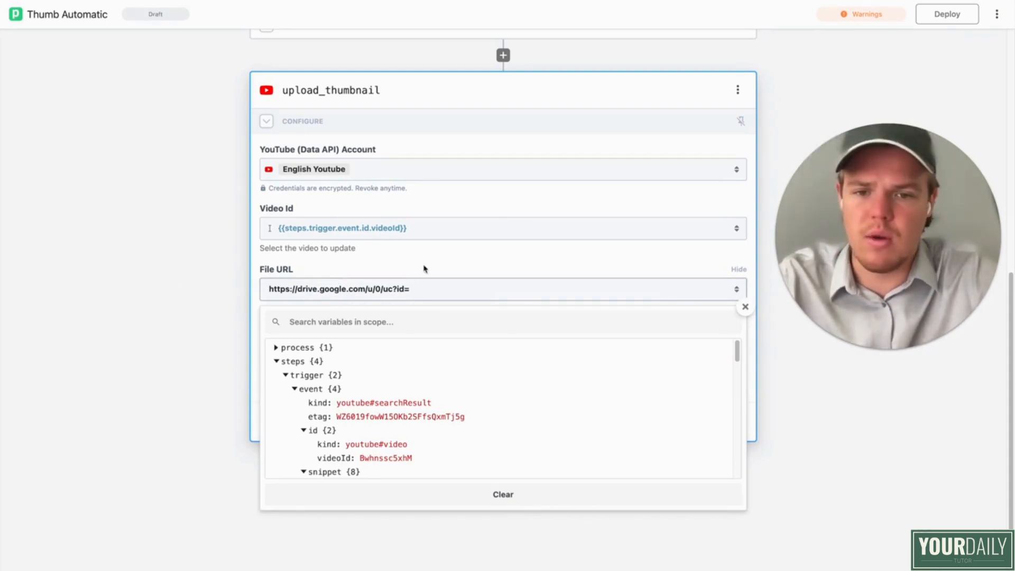
scroll(430, 381, "down", 1)
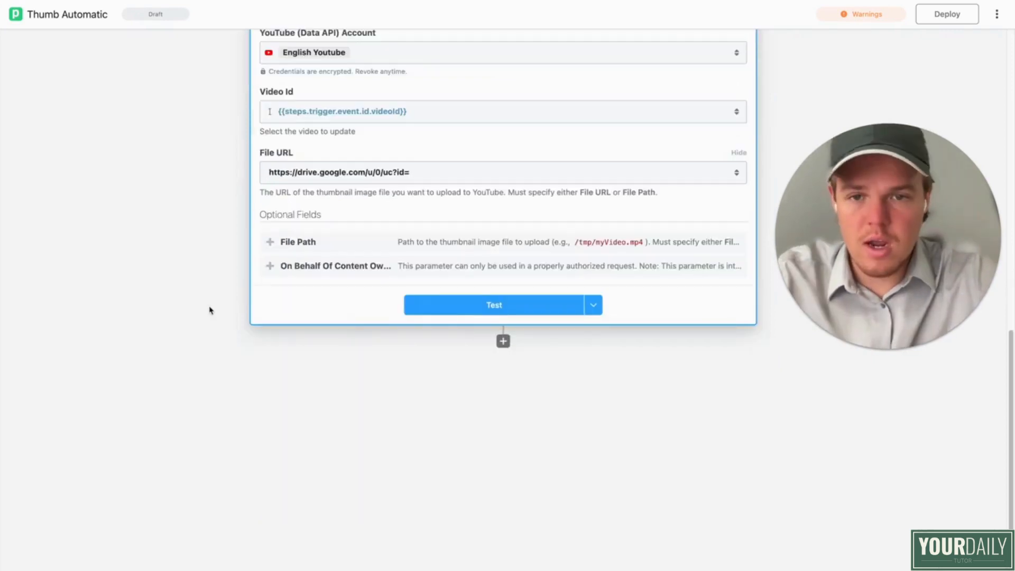
scroll(211, 309, "up", 1)
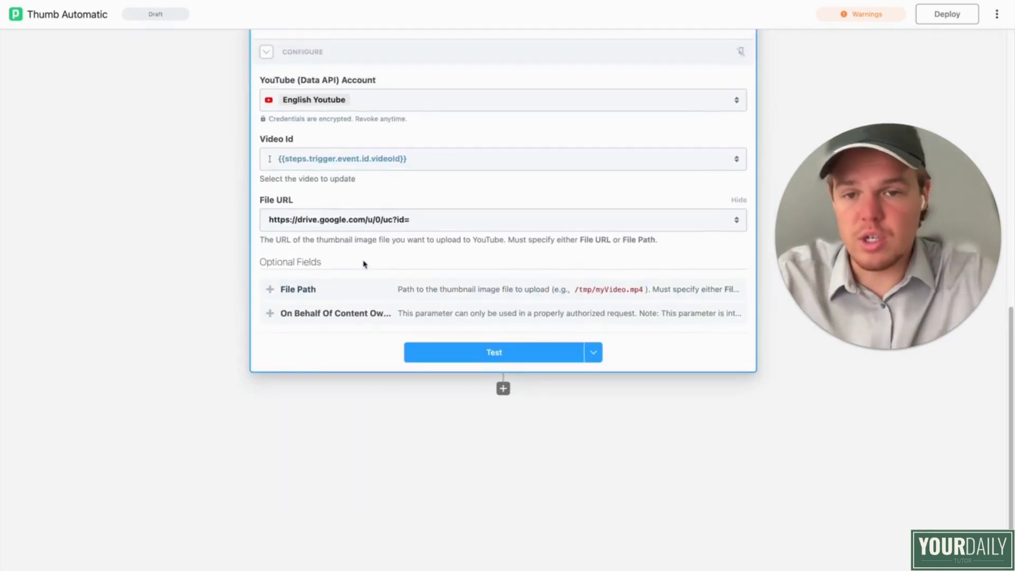
Step: Complete upload_thumbnail's File URL with the found file's ID, {{steps.find_file.$return_value[0].id}}, followed by &export=download
left_click(422, 222)
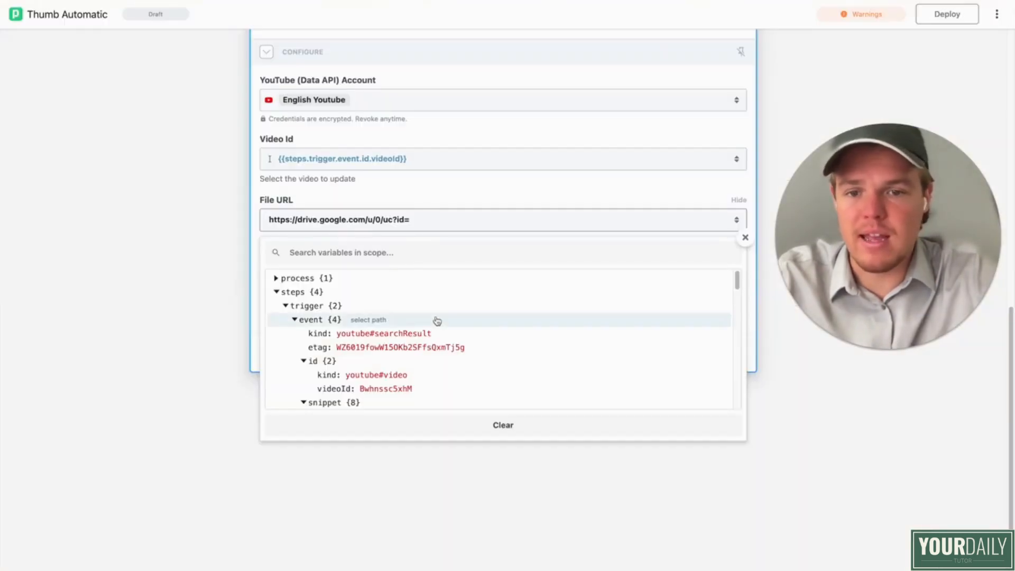
scroll(448, 365, "down", 10)
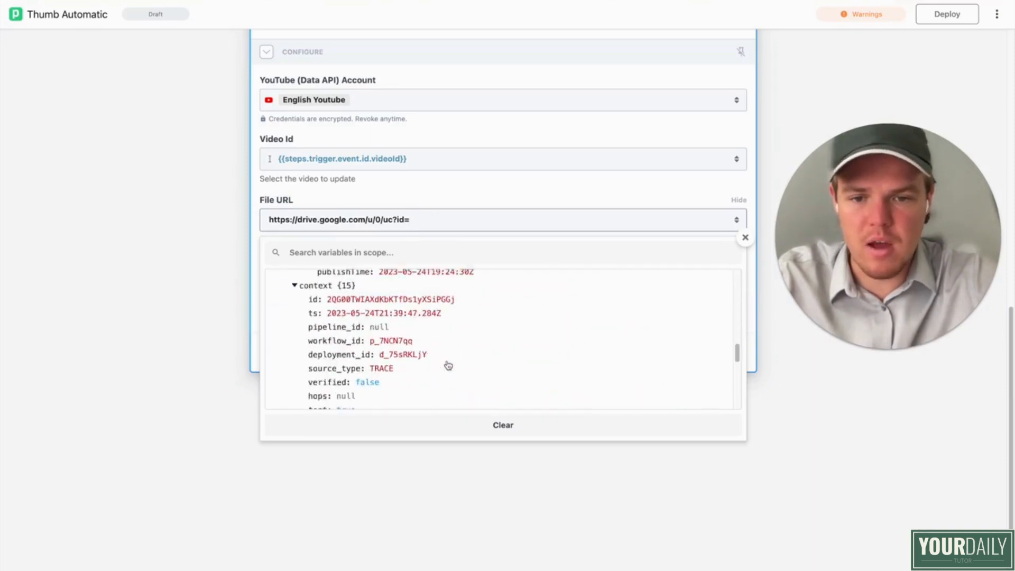
scroll(451, 362, "down", 5)
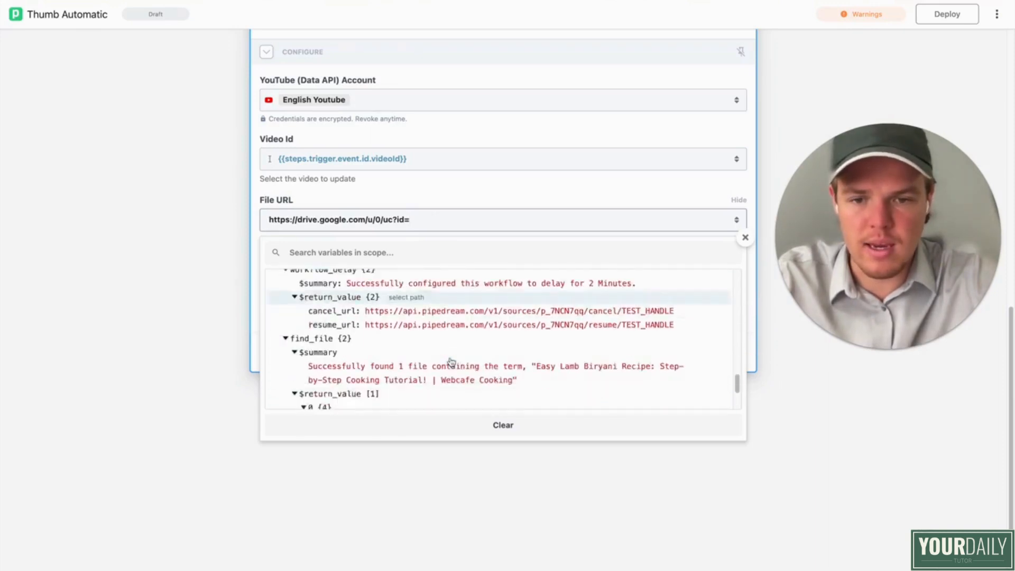
left_click(443, 360)
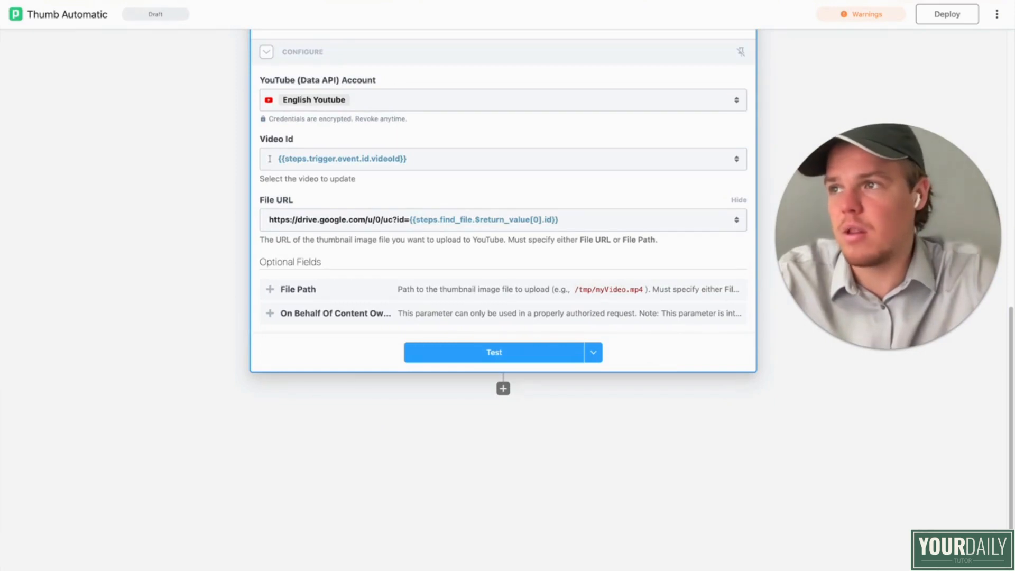
left_click(570, 217)
type("&export=download")
left_click(166, 249)
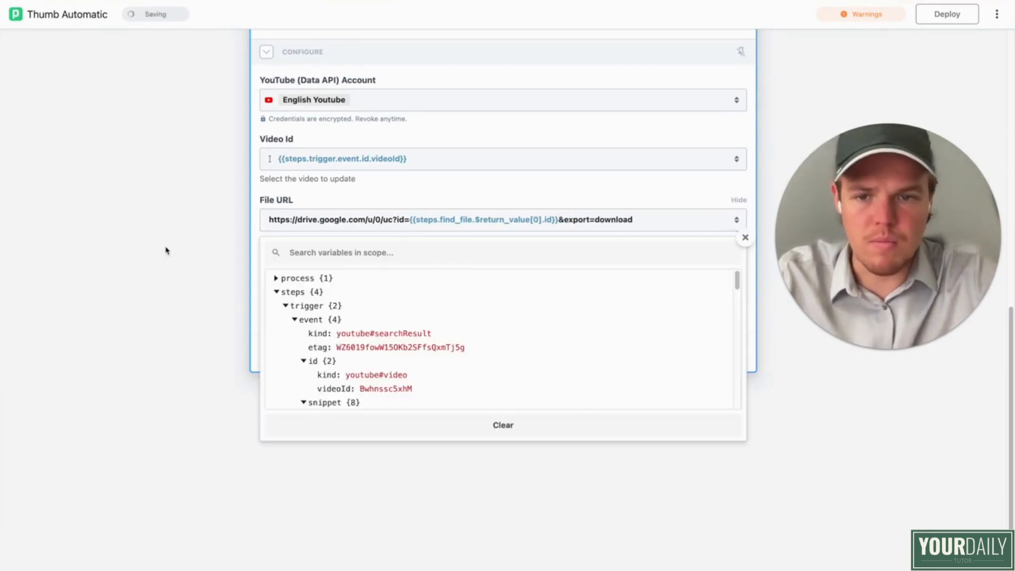
Step: Add a YouTube (Data API) step after upload_thumbnail, using the action that adds items to a playlist
scroll(453, 254, "up", 3)
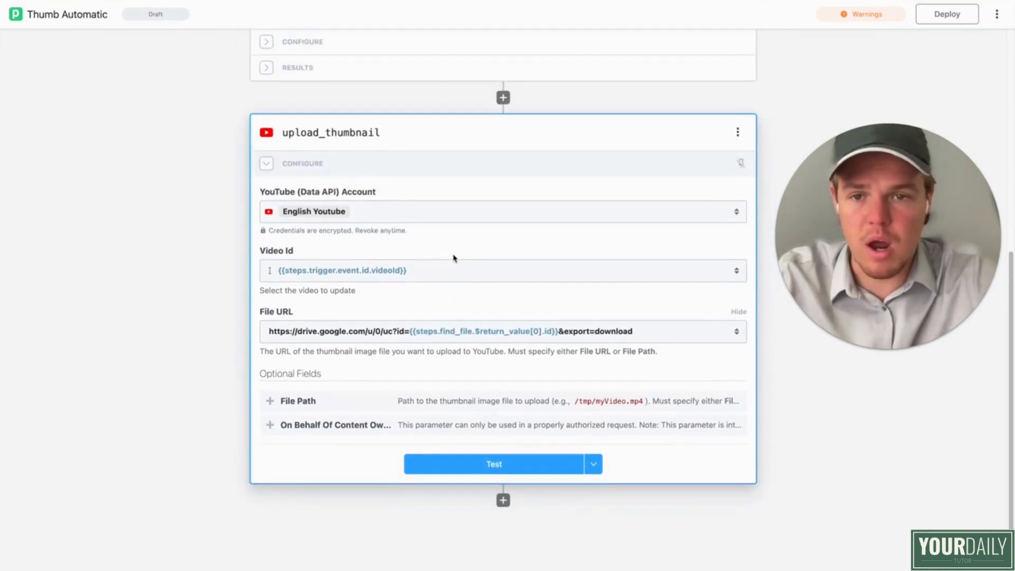
scroll(454, 275, "down", 1)
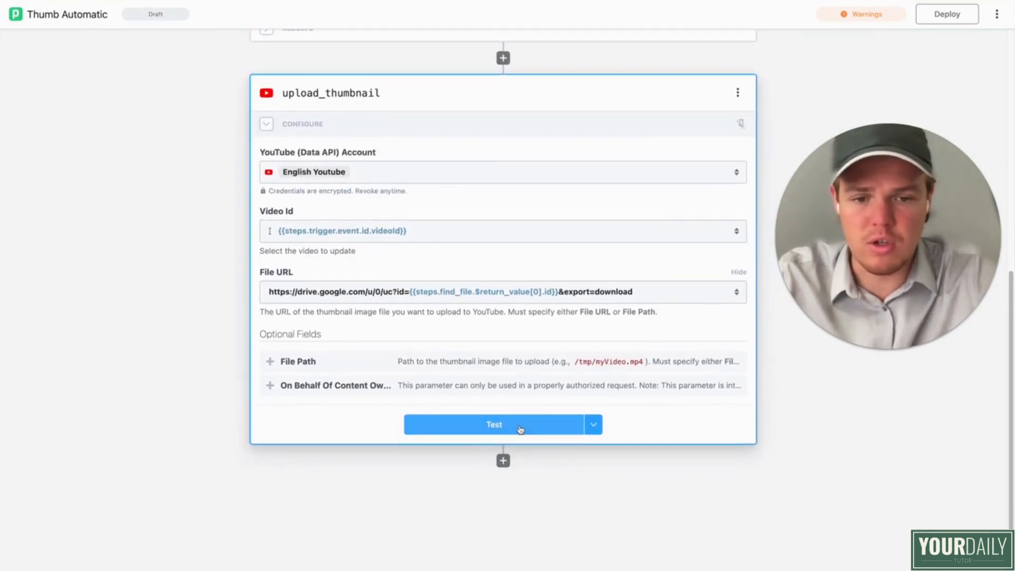
left_click(504, 461)
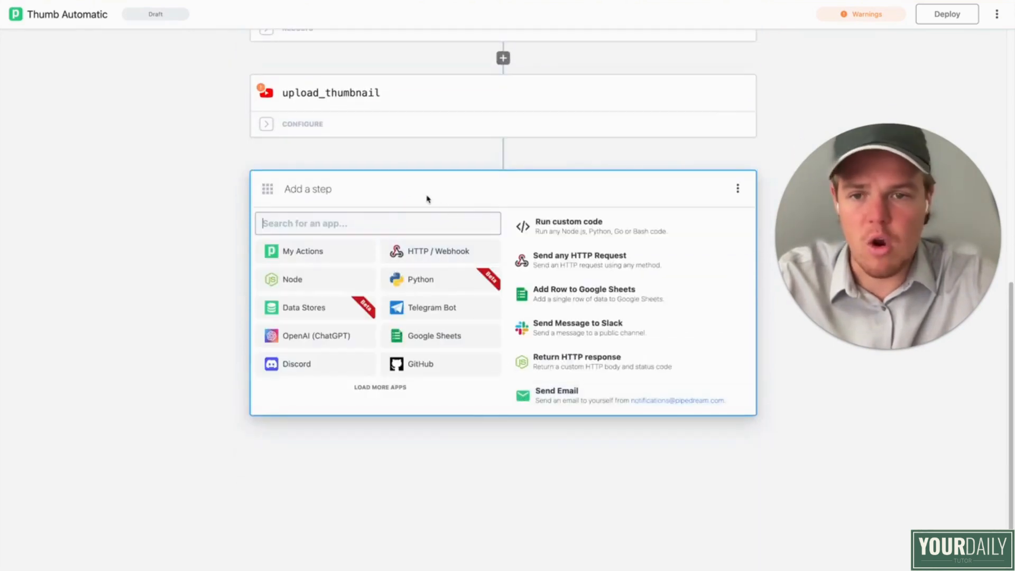
type("youtu")
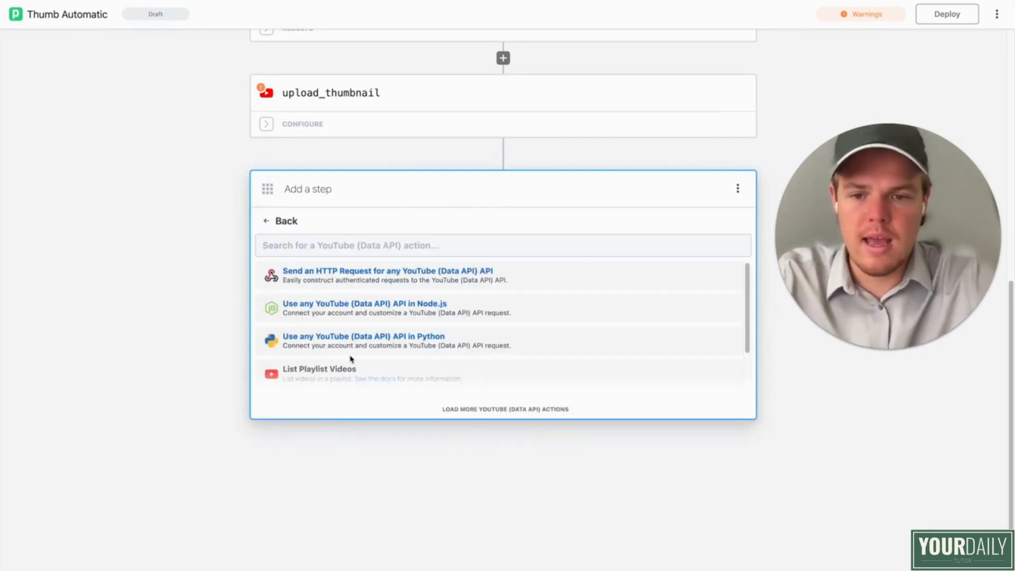
left_click(355, 246)
type("play")
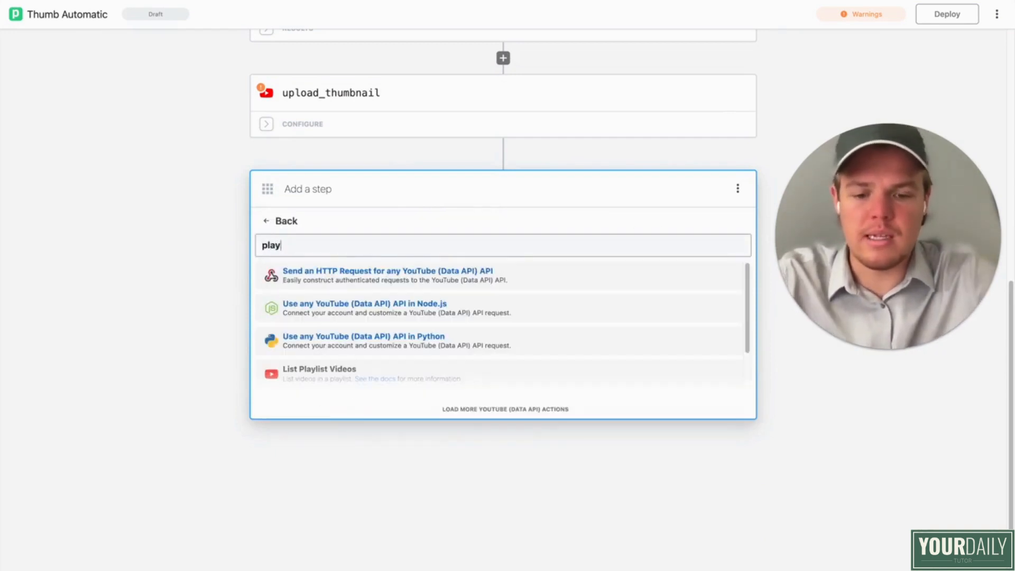
type("list")
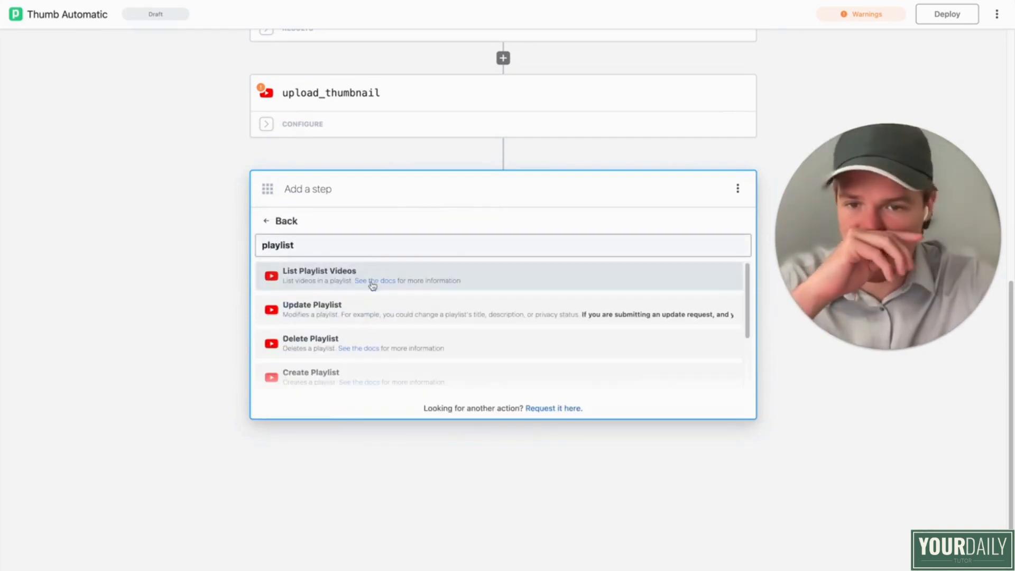
scroll(370, 296, "down", 5)
left_click(364, 327)
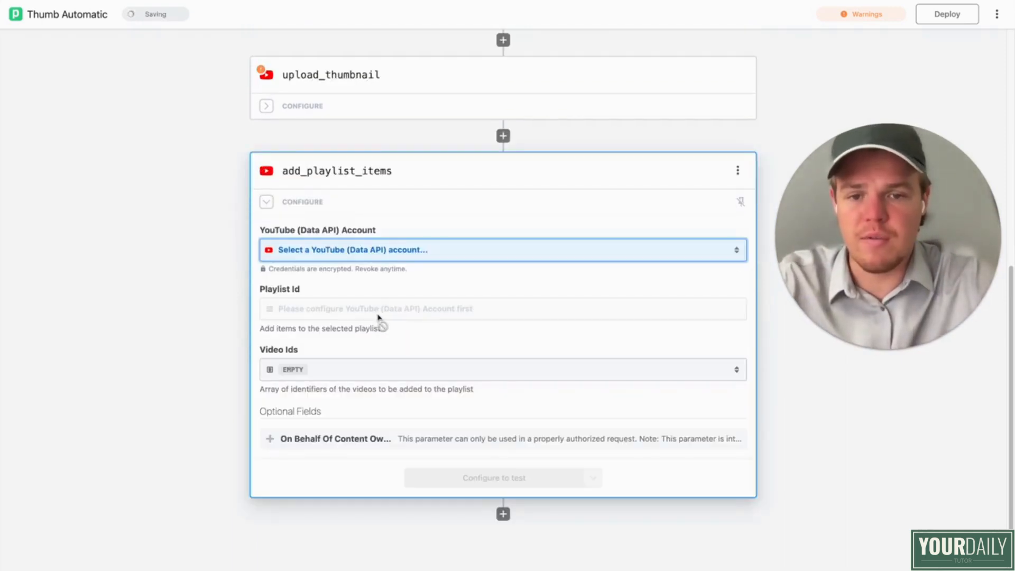
Step: Set add_playlist_items' account to English Youtube and its Playlist Id to Mastering BotBrew.io: Your Complete Guide to Our AI Bots
left_click(370, 251)
left_click(340, 306)
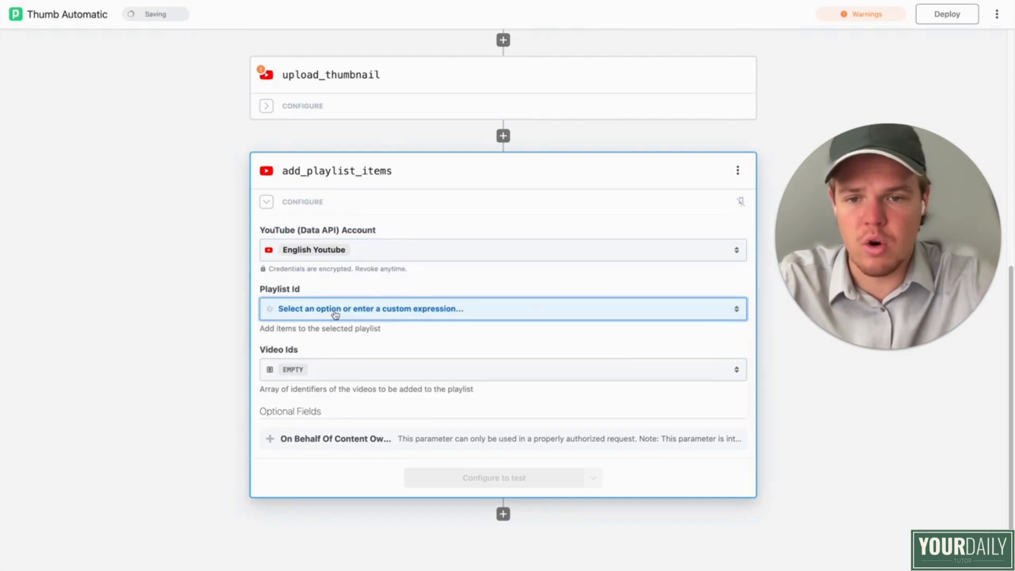
left_click(347, 312)
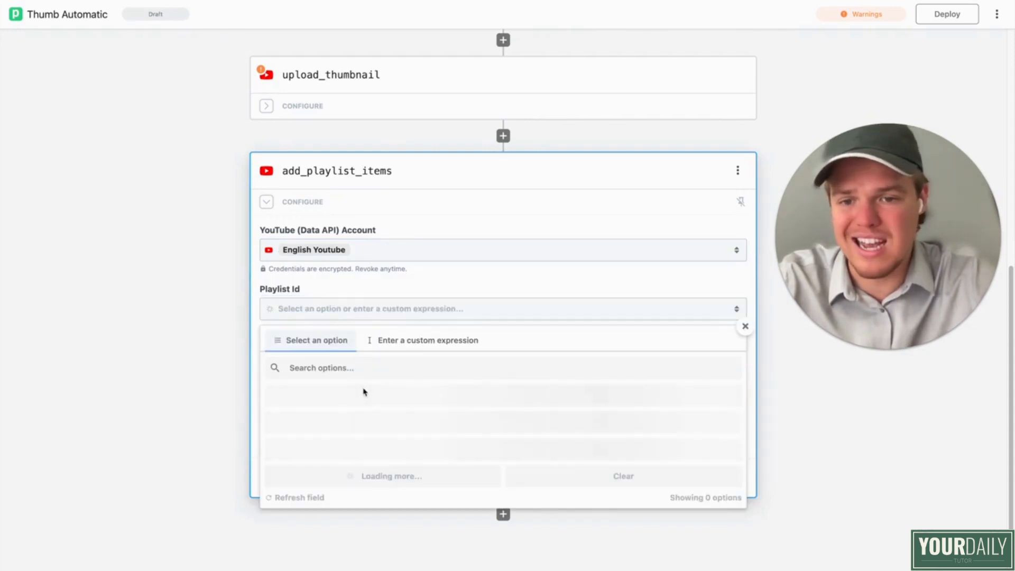
scroll(365, 392, "down", 1)
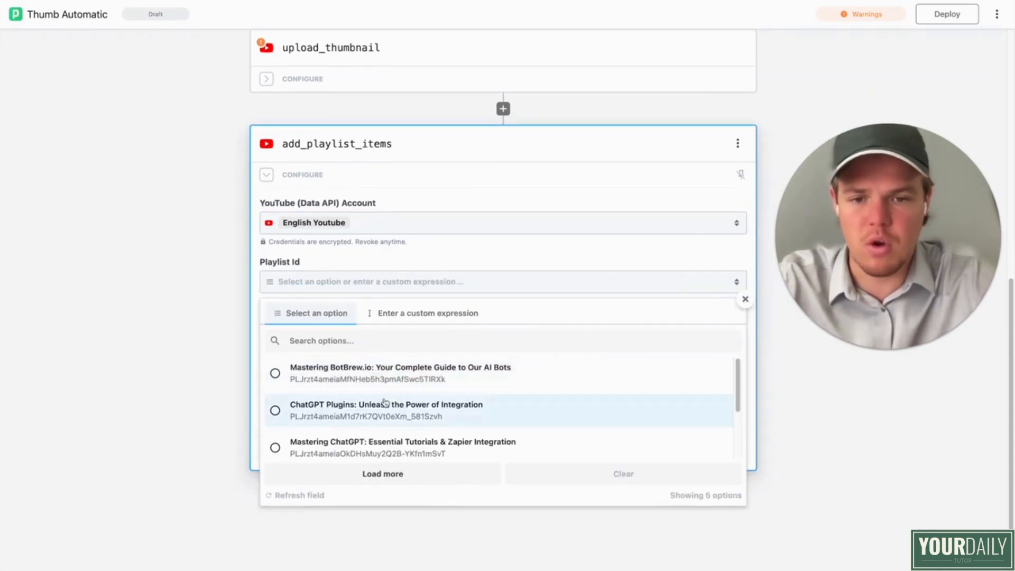
scroll(384, 403, "down", 2)
scroll(396, 399, "up", 2)
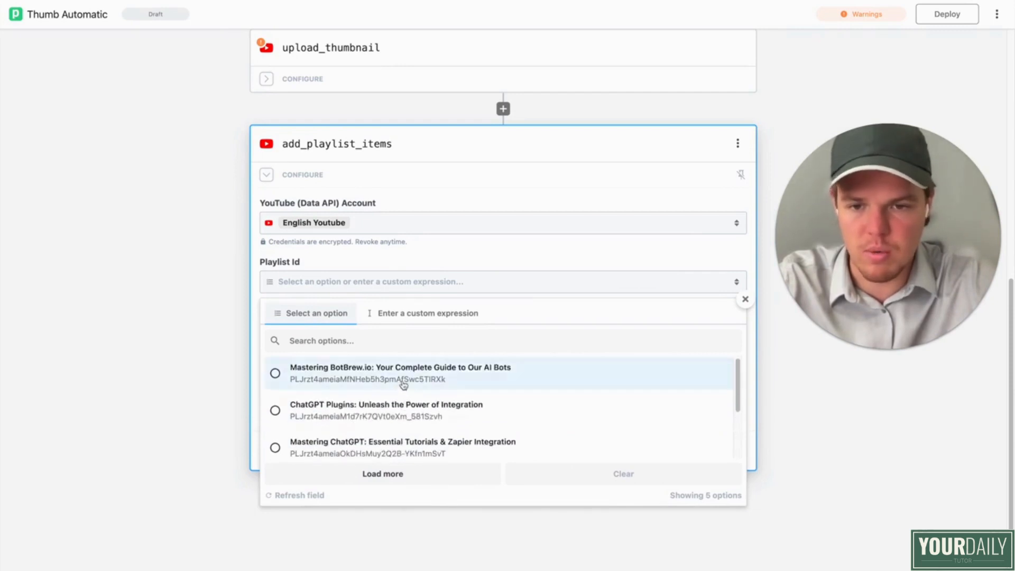
left_click(404, 385)
Step: Try to reuse upload_thumbnail's Video Id expression in the Video Ids array of add_playlist_items, and undo the entry
left_click(303, 345)
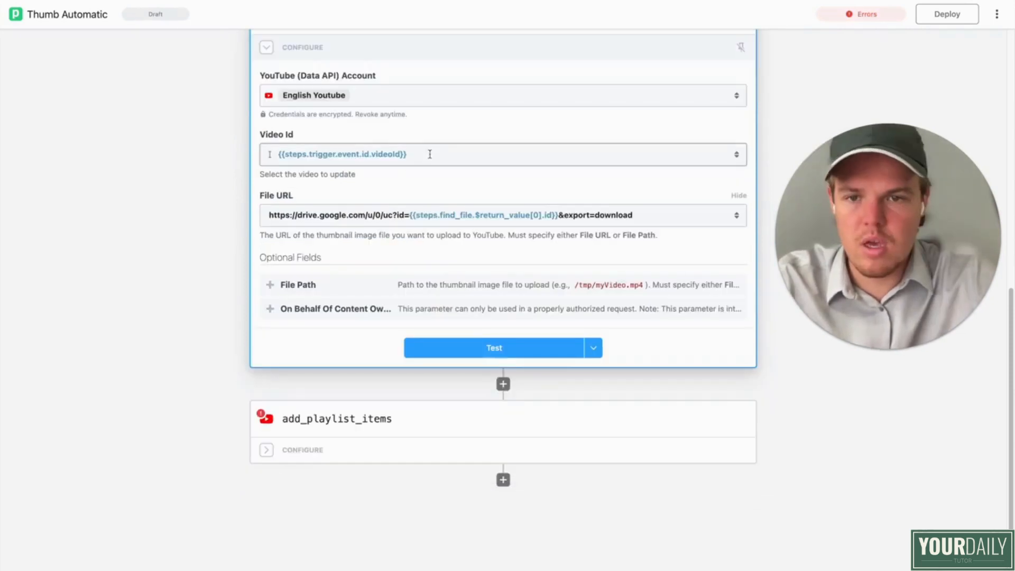
left_click(331, 154)
left_click(175, 224)
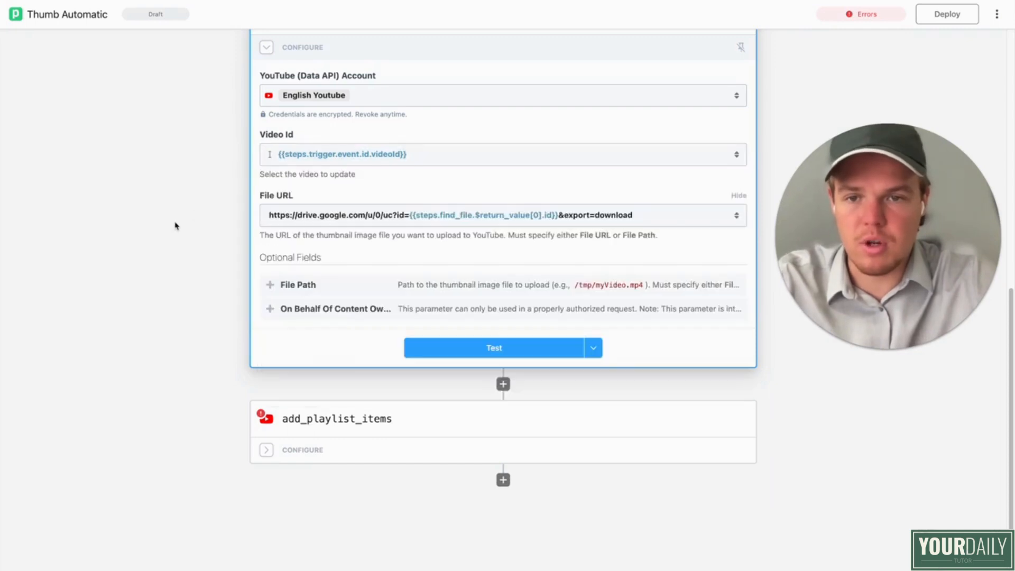
left_click(294, 452)
left_click(356, 217)
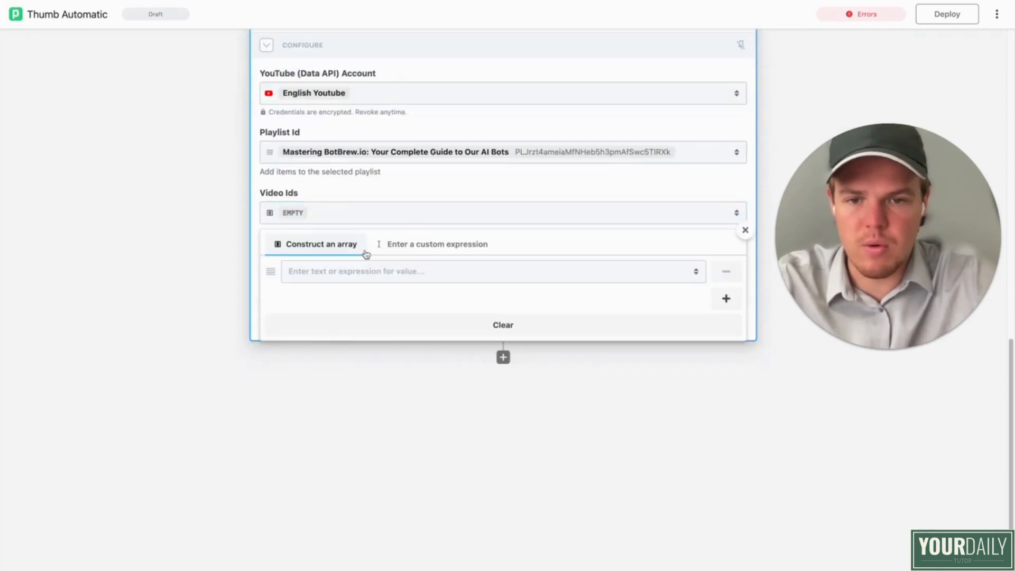
left_click(353, 269)
type("{{steps.trigger.event.id.videoId}}")
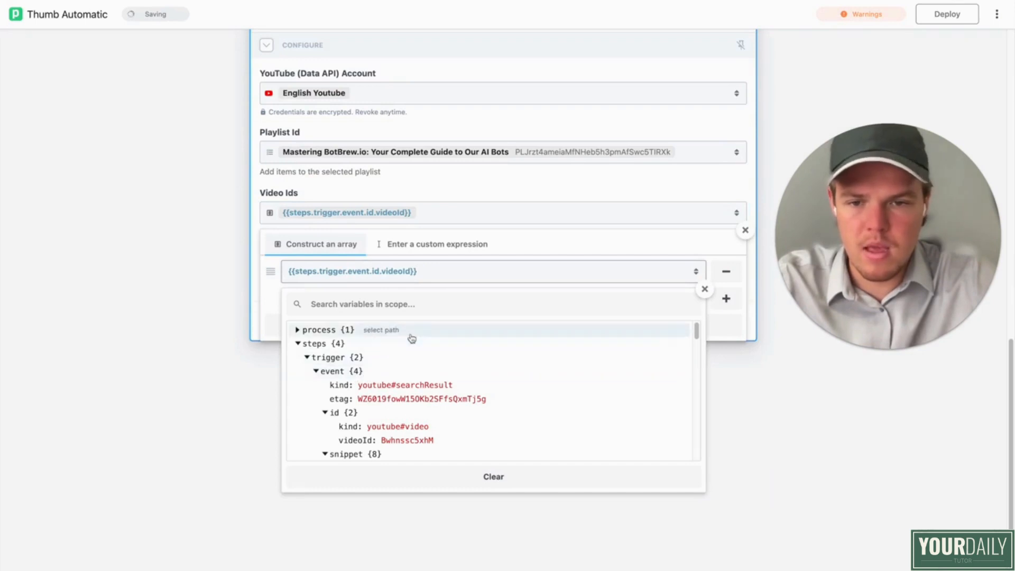
key("super+z")
Step: Fill the Video Ids array of add_playlist_items with the trigger's video ID variable, {{steps.trigger.event.id.videoId}}
left_click(376, 275)
scroll(419, 413, "down", 2)
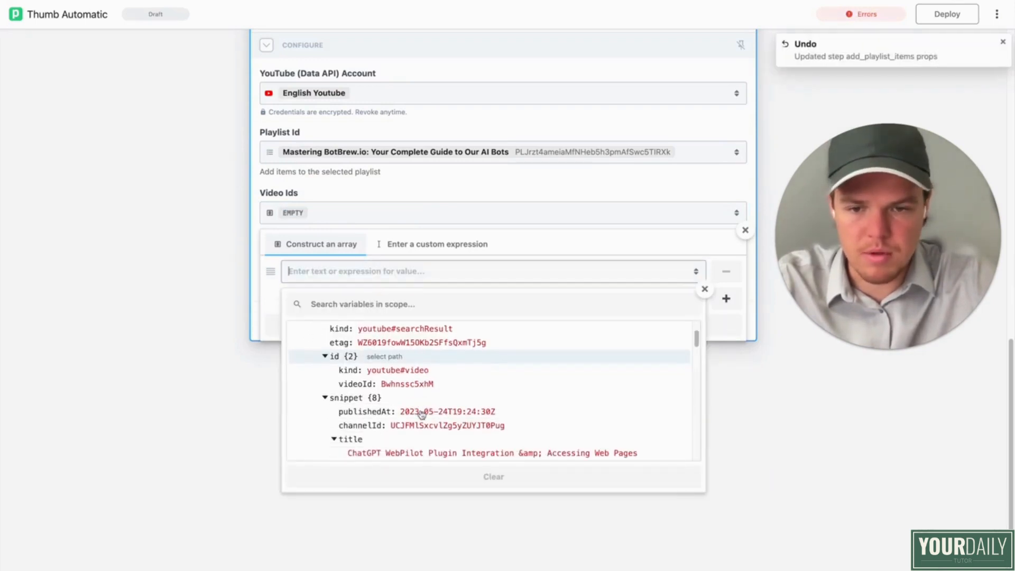
left_click(421, 383)
left_click(279, 386)
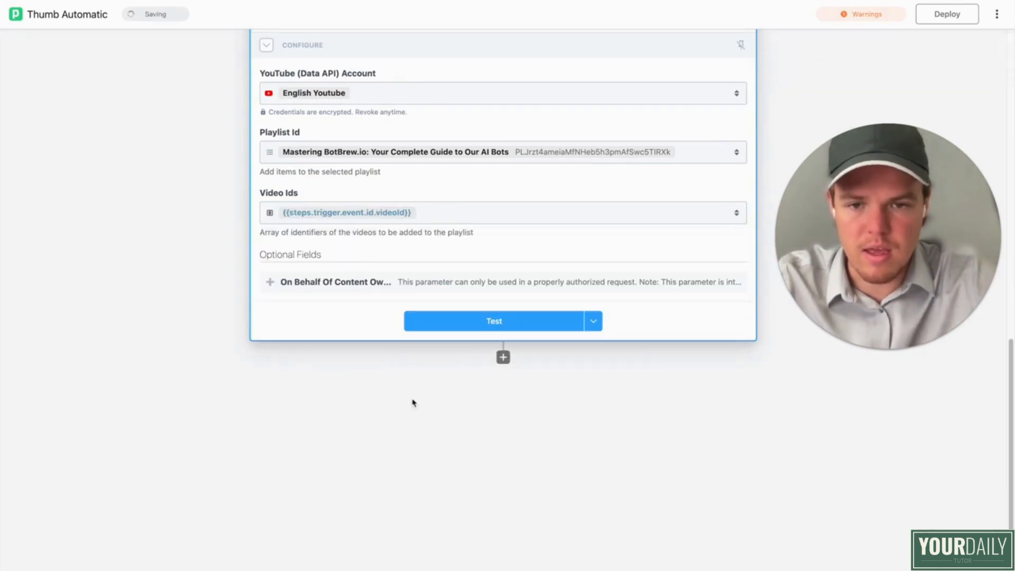
scroll(447, 374, "up", 8)
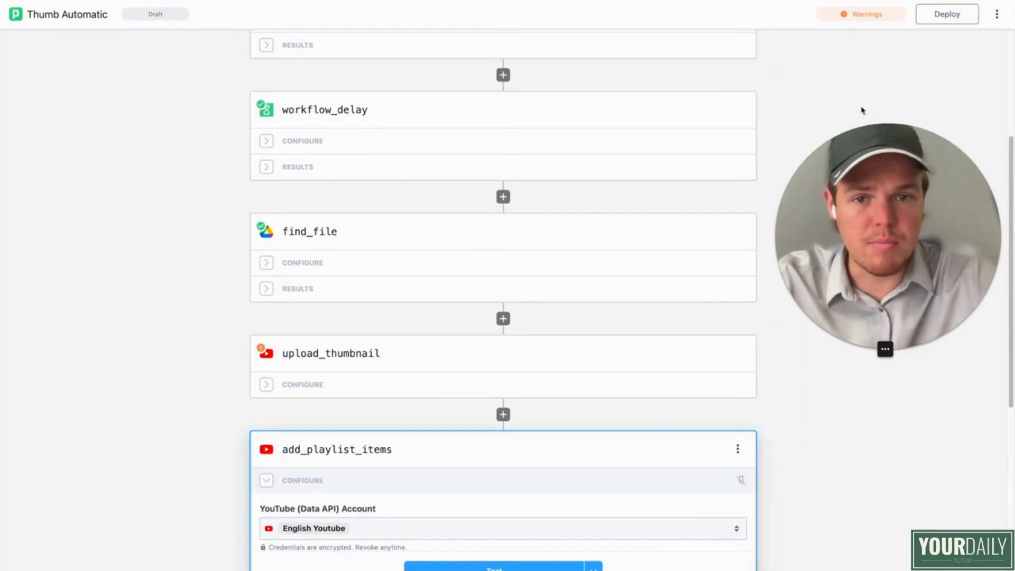
scroll(763, 110, "up", 4)
scroll(763, 111, "down", 10)
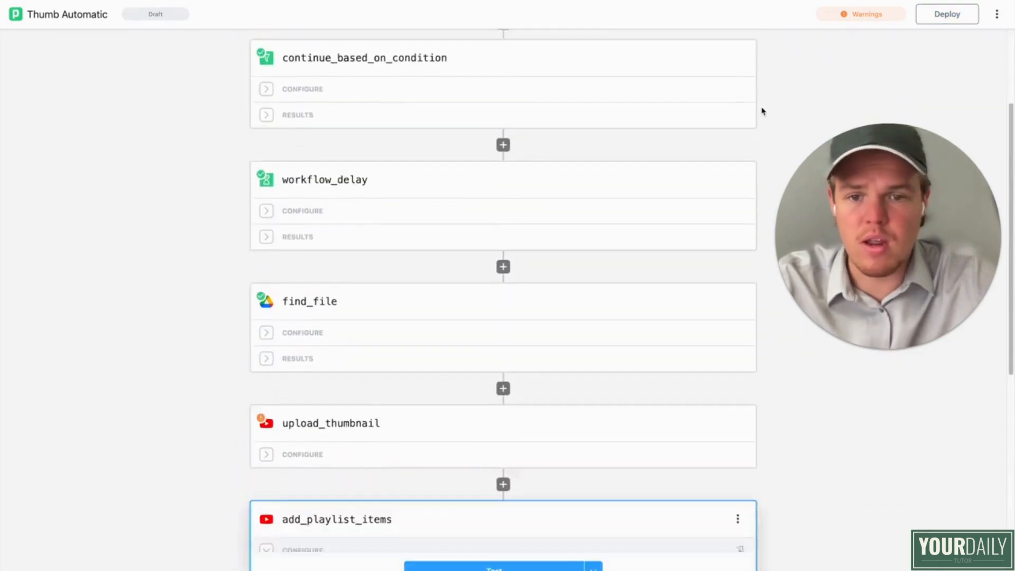
scroll(763, 111, "up", 3)
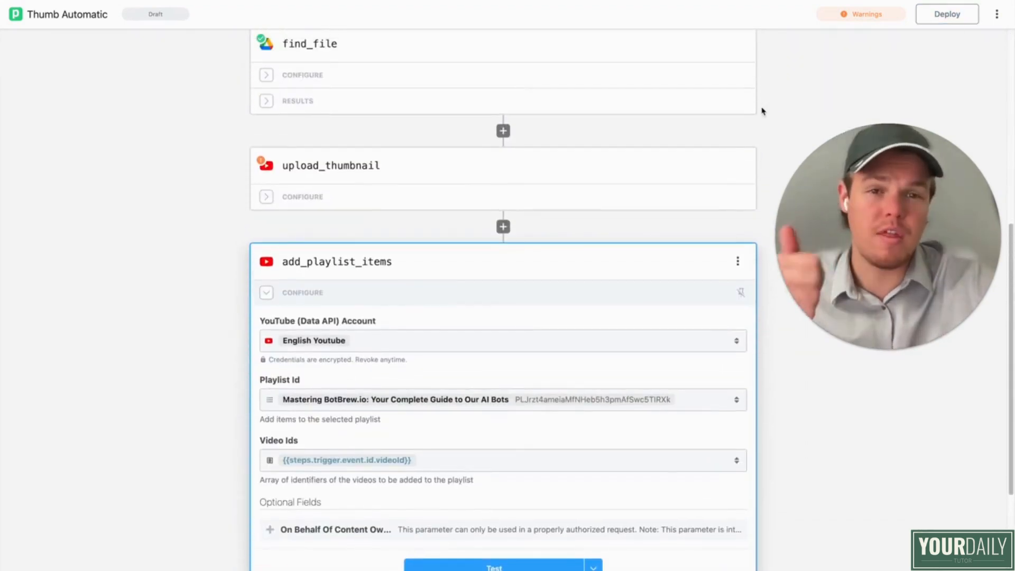
scroll(763, 110, "down", 2)
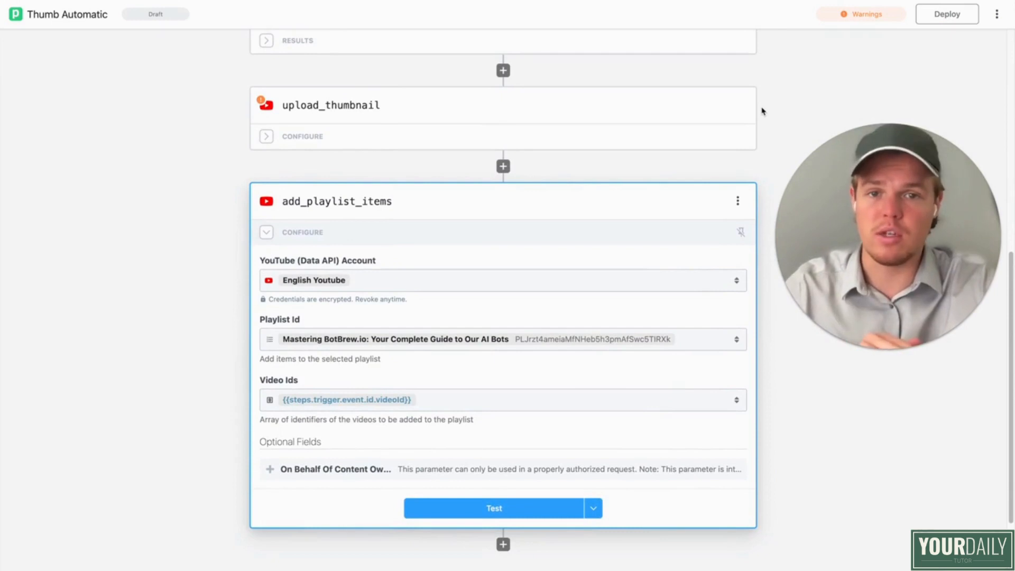
scroll(763, 110, "down", 1)
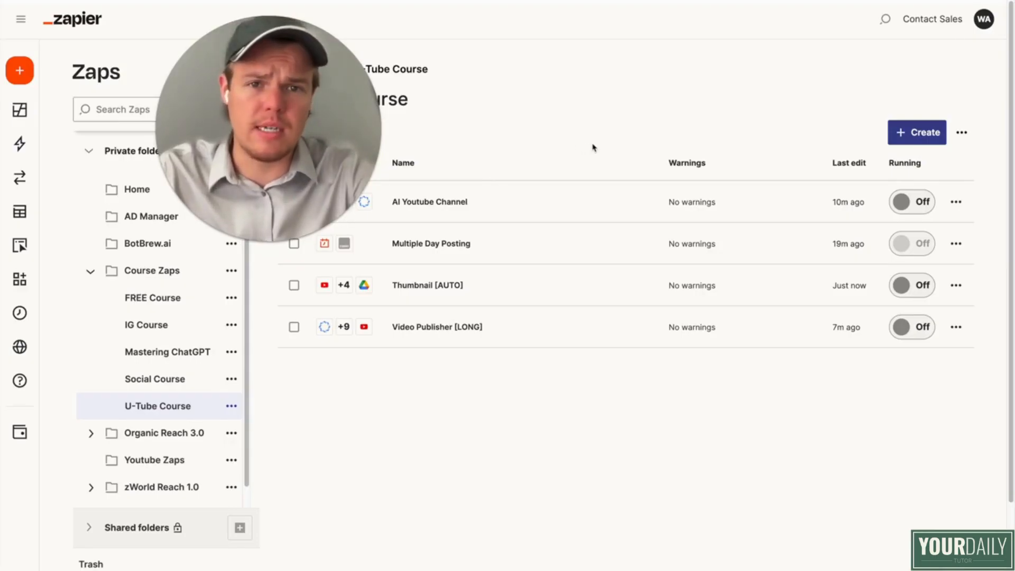
Step: Switch to Zapier, create a new Zap in the U-Tube Course folder and name it Short [Universal]
left_click(917, 133)
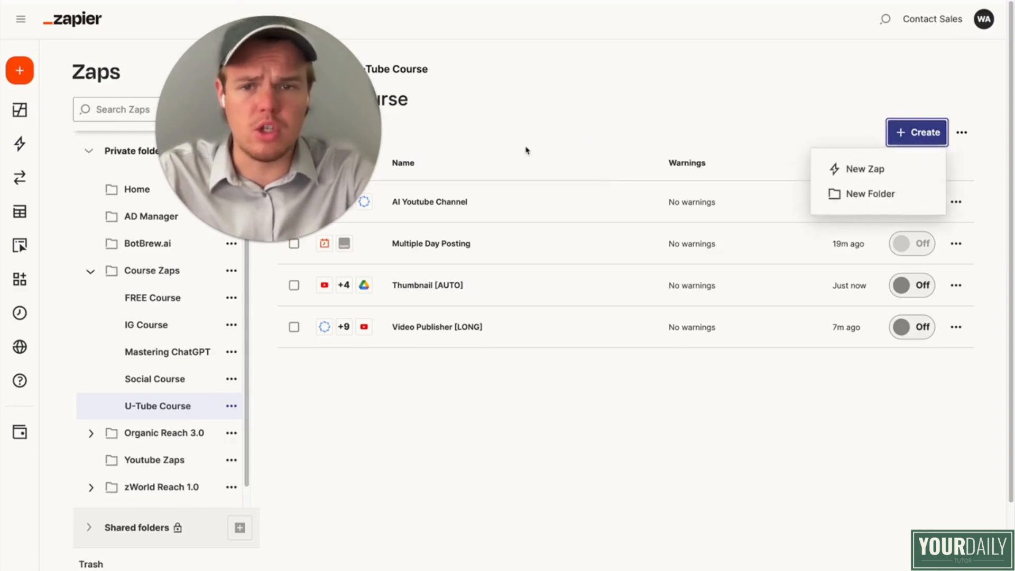
left_click(834, 166)
left_click_drag(284, 156, 763, 286)
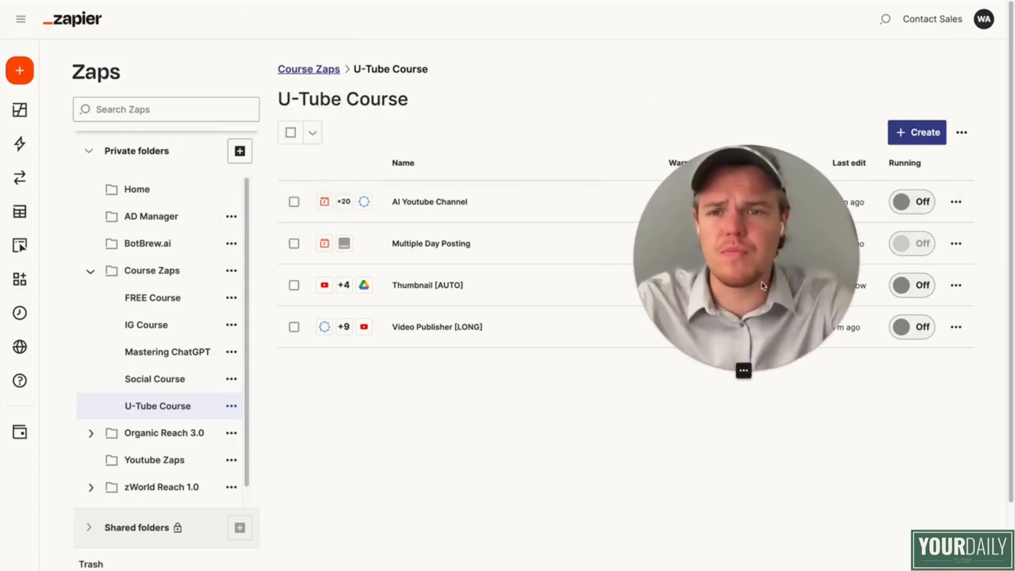
left_click(87, 13)
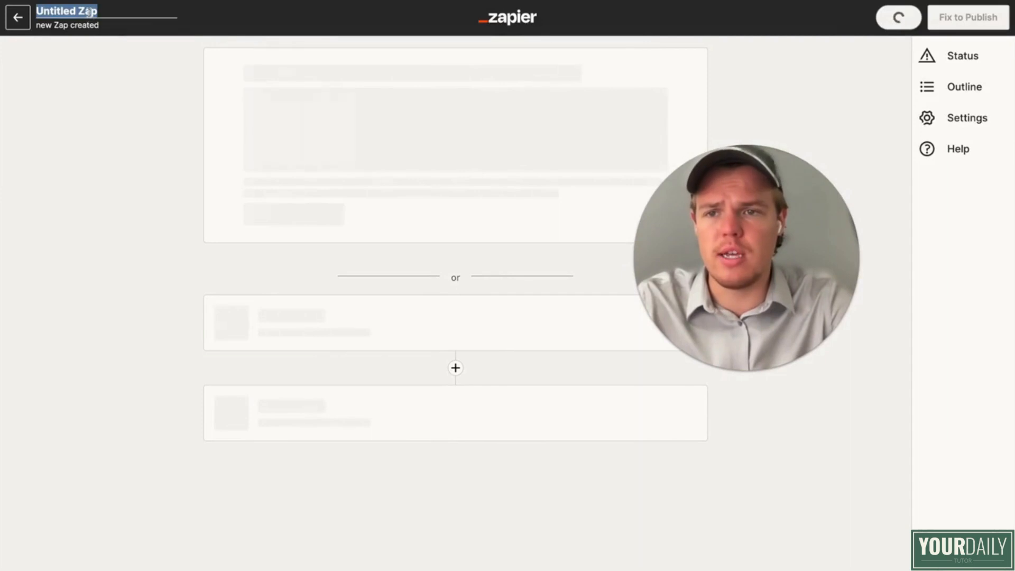
type("Short [U")
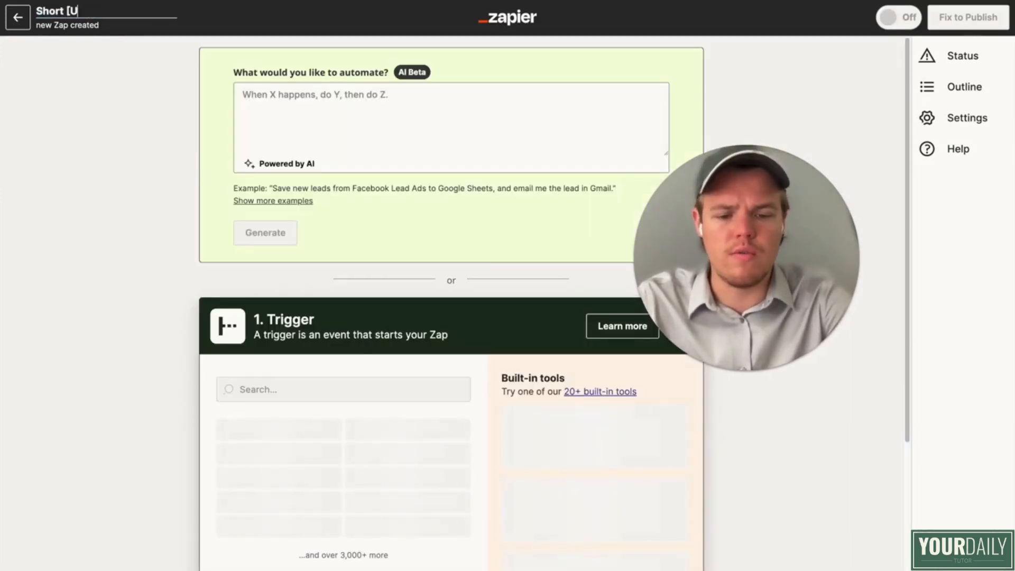
type("niversal")
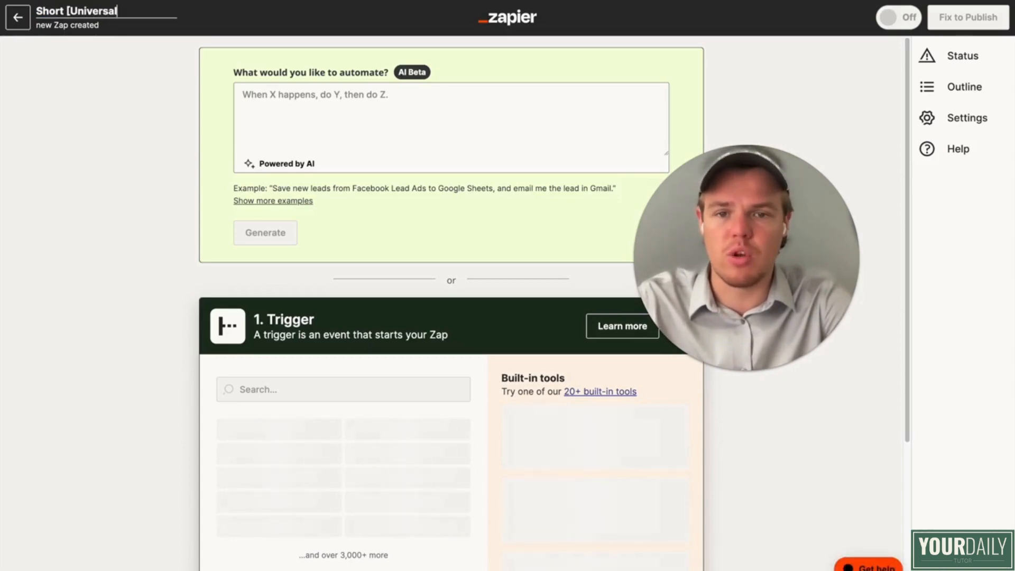
type("]")
left_click(65, 130)
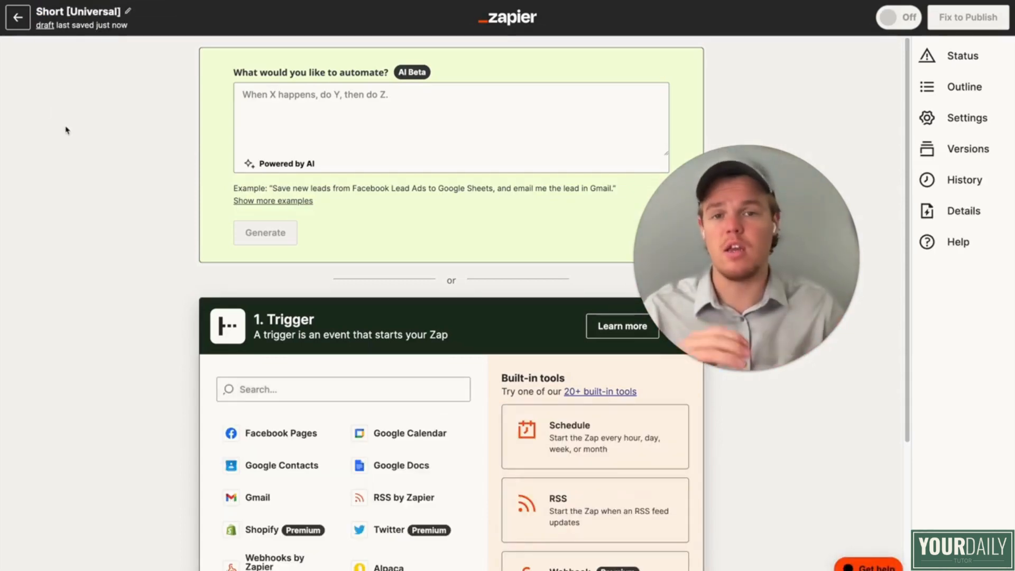
Step: Set the Zap's trigger to Synthesia's New Video Ready event with the connected Synthesia account, and test the trigger
scroll(116, 206, "down", 2)
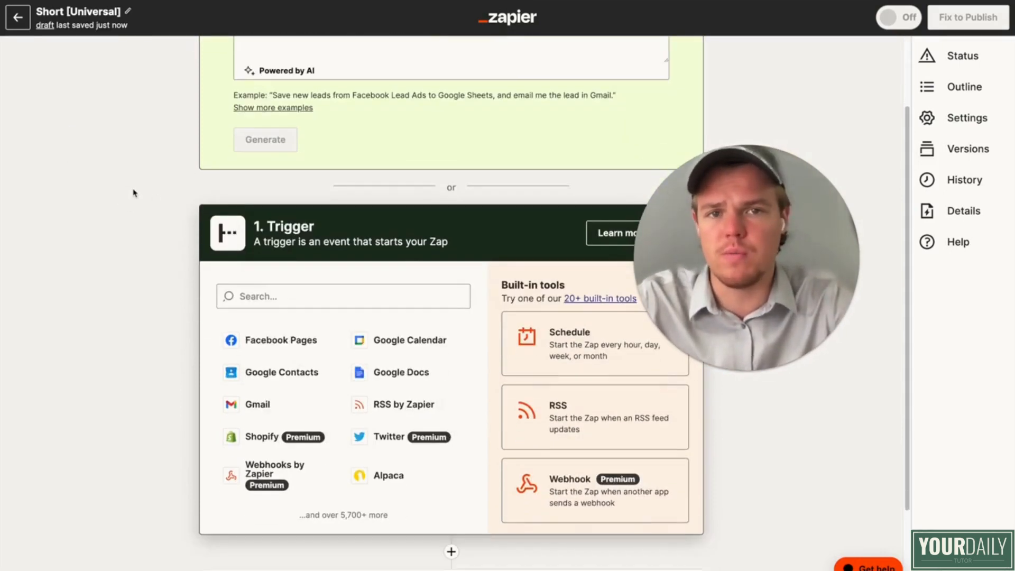
left_click(306, 296)
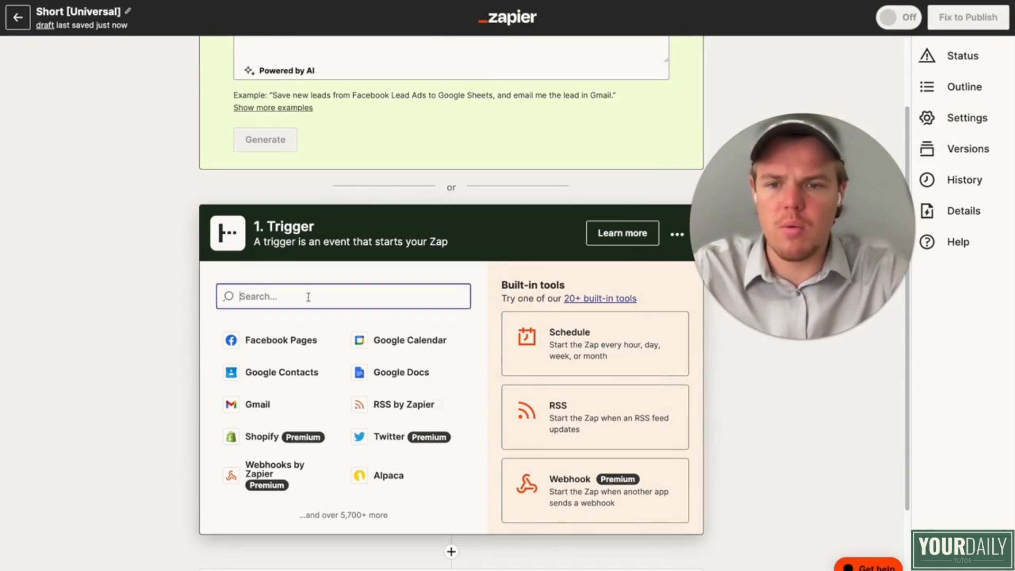
type("synth")
left_click(315, 341)
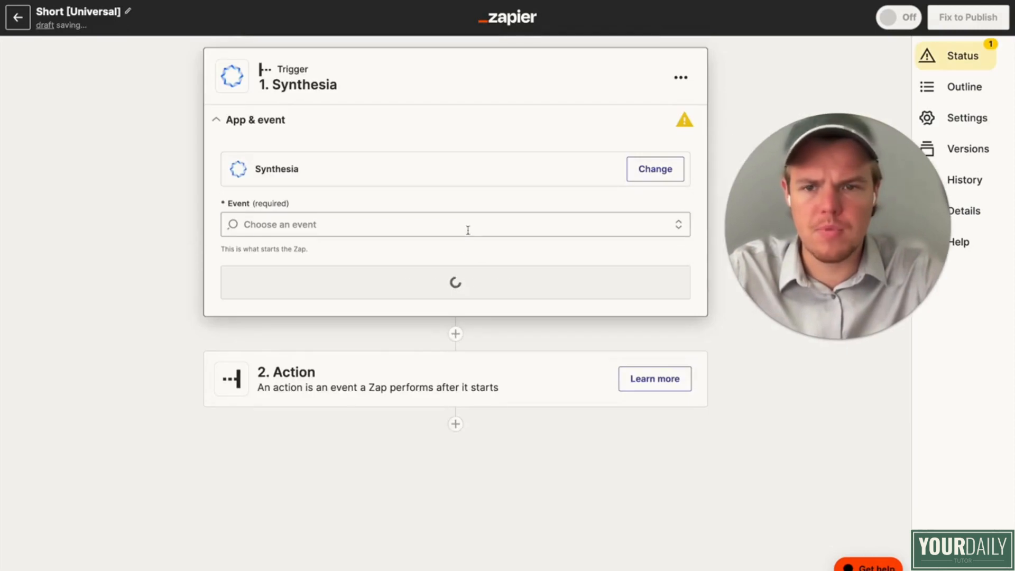
left_click(467, 227)
left_click(424, 259)
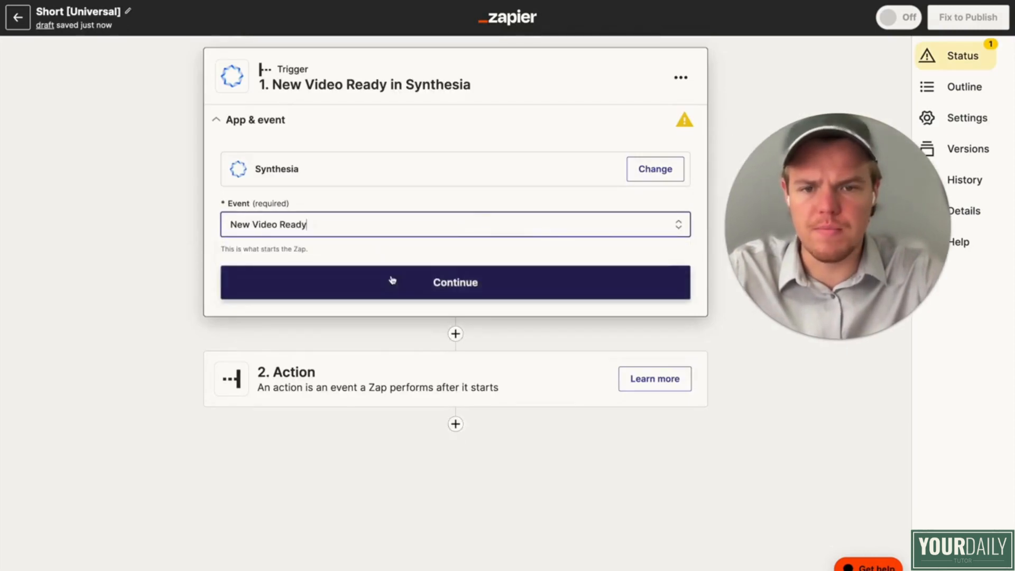
left_click(389, 281)
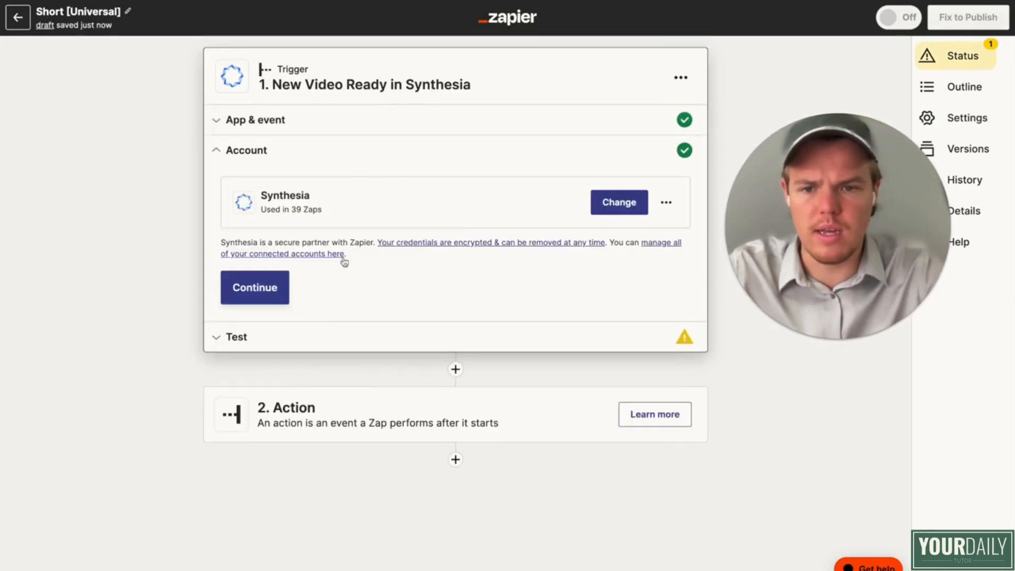
left_click(249, 287)
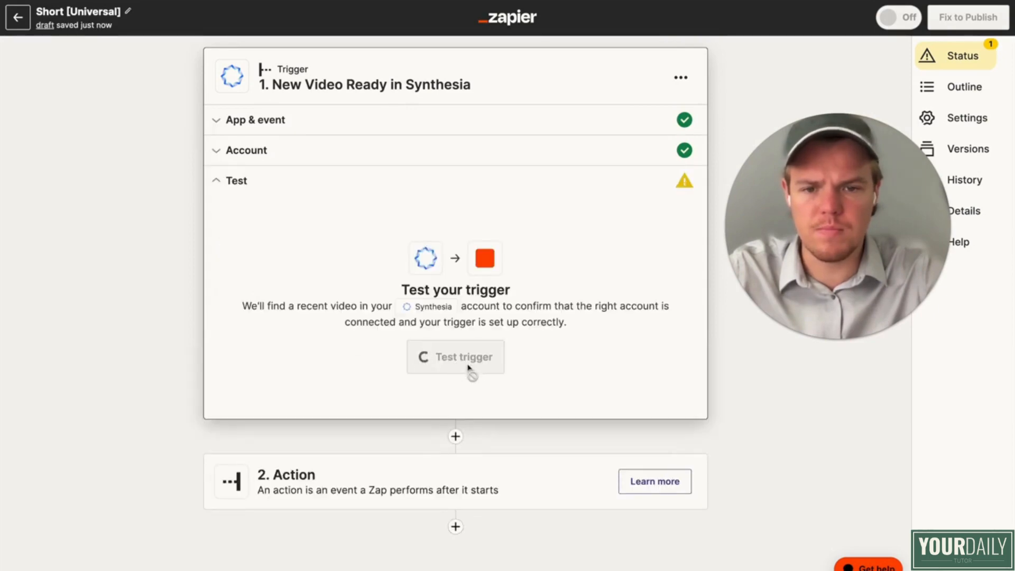
left_click(460, 357)
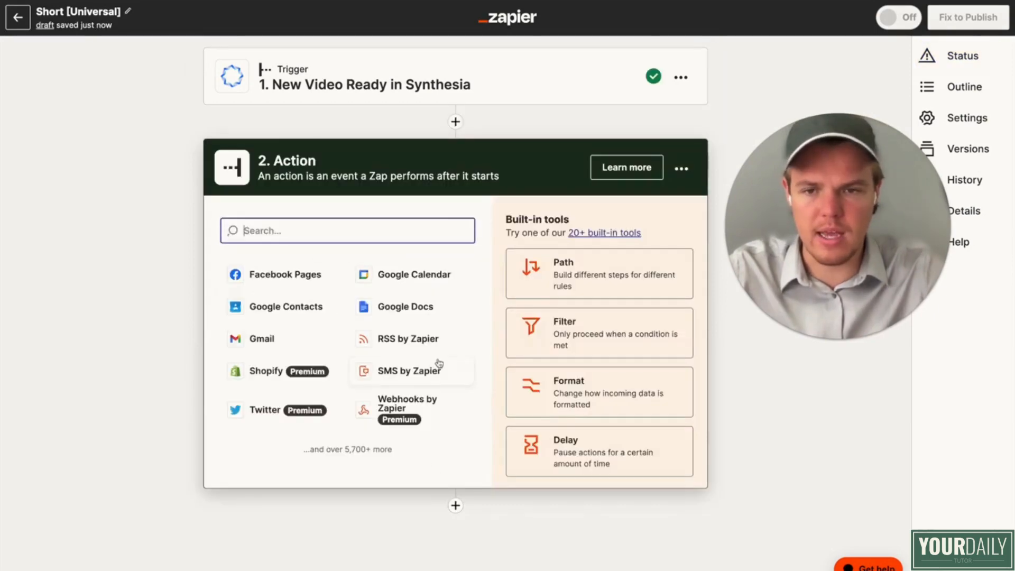
Step: Add a Filter by Zapier action that checks the trigger's Callback ID with the condition (Text) Exactly matches
type("filt")
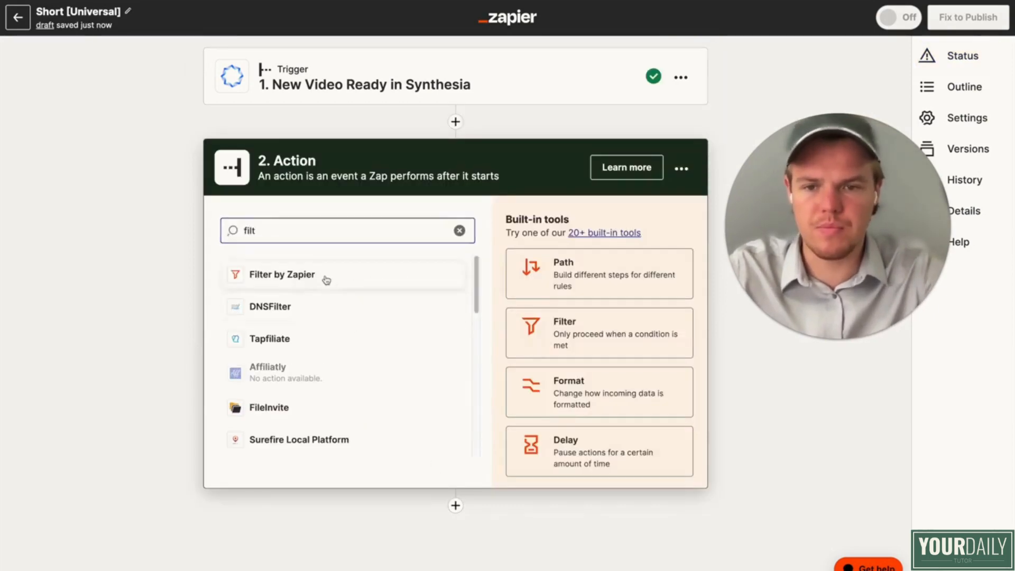
left_click(324, 279)
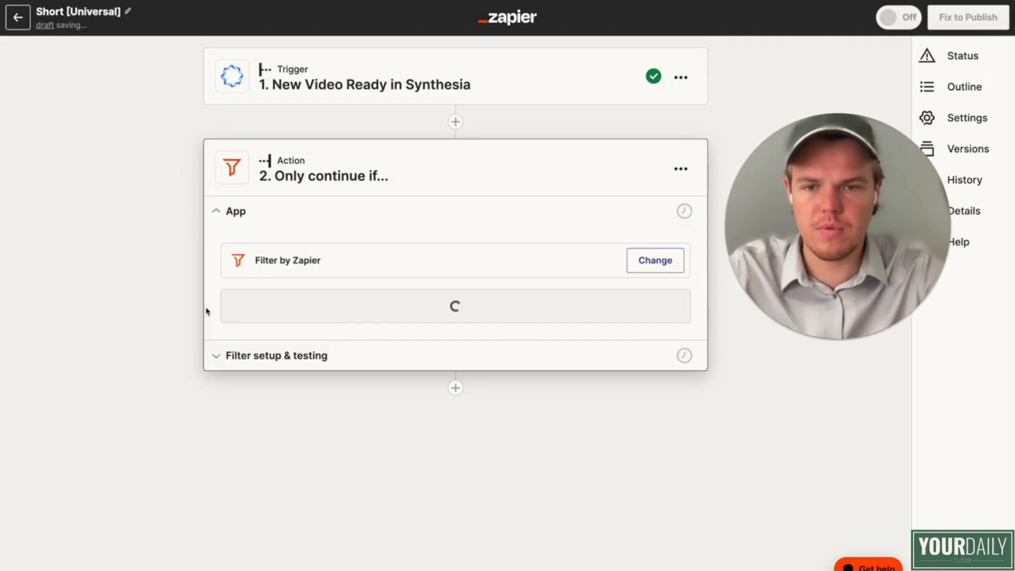
left_click(355, 304)
left_click(293, 307)
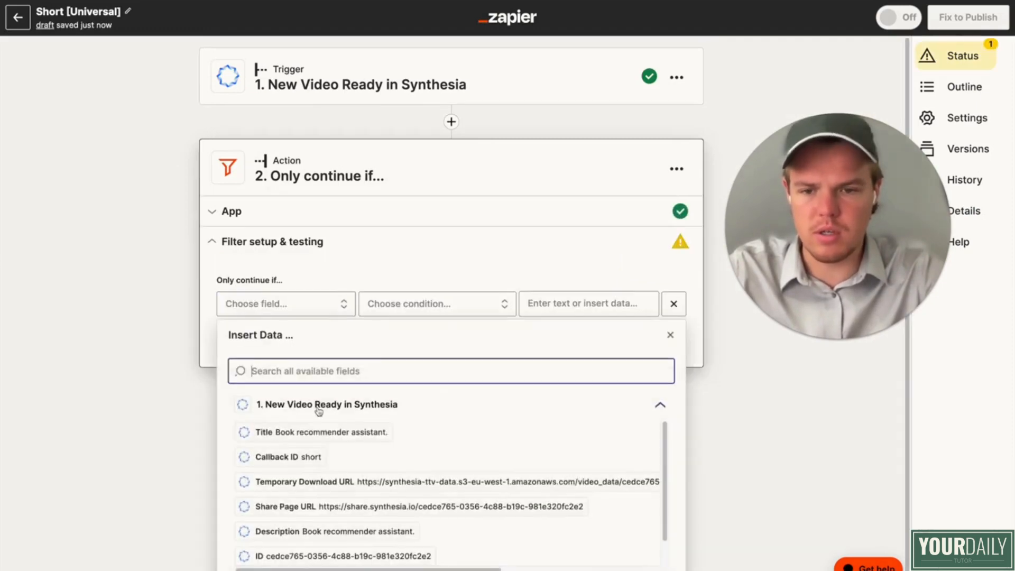
left_click(314, 458)
left_click(446, 307)
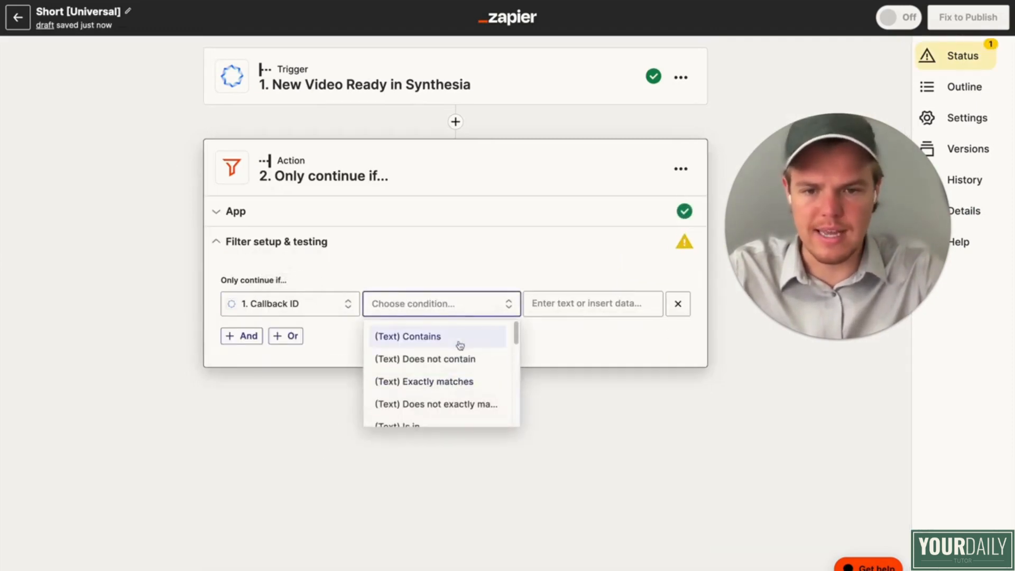
left_click(446, 381)
Step: Change the Synthesia trigger's test sample to Video A and continue with it
left_click(447, 97)
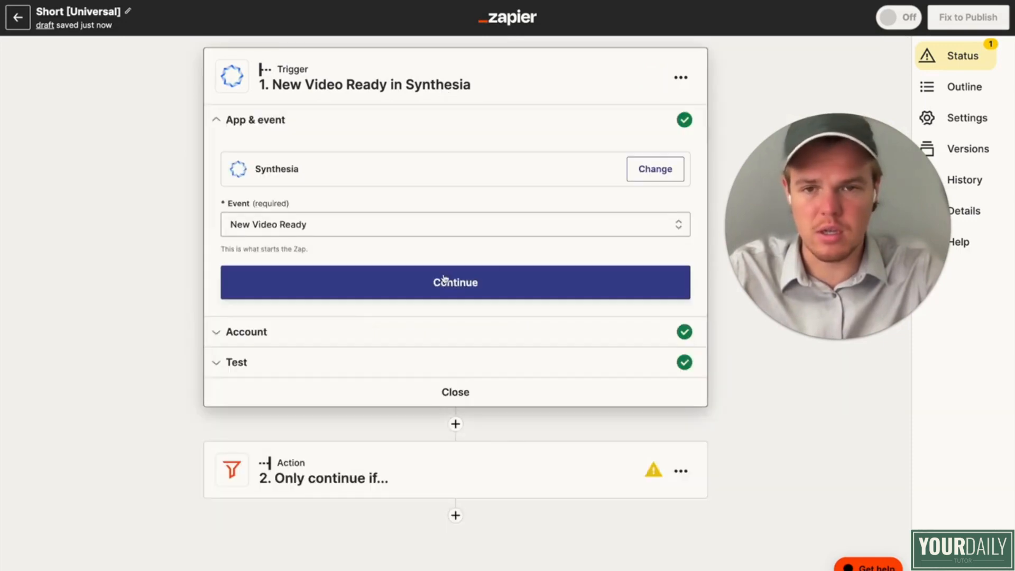
left_click(343, 372)
left_click(361, 270)
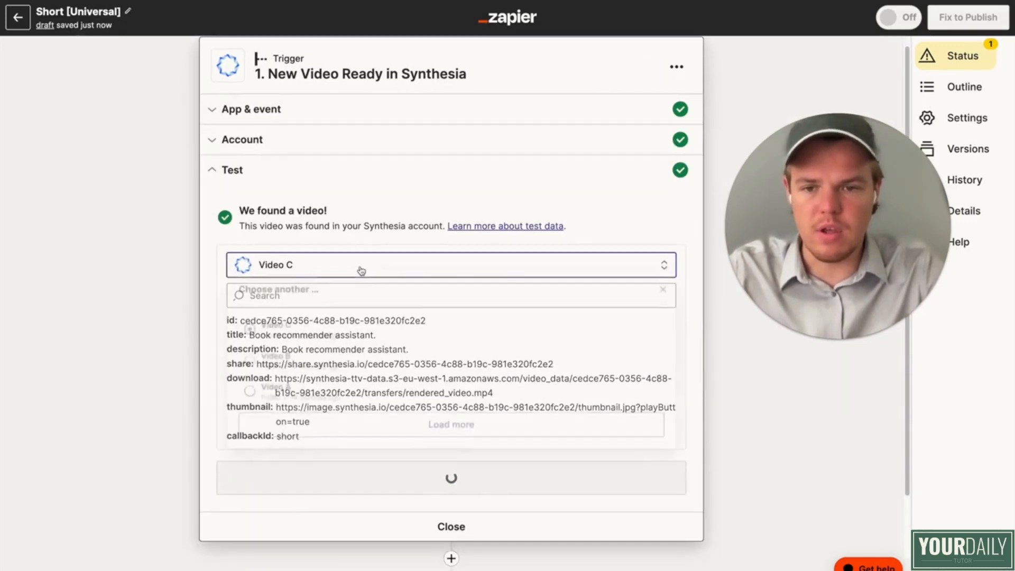
left_click(324, 396)
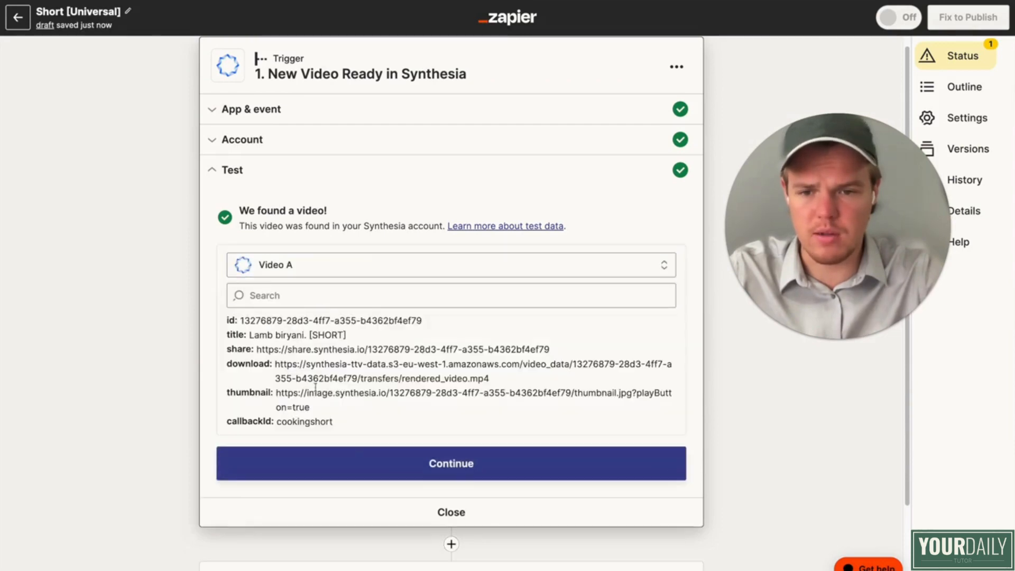
left_click(336, 455)
Step: Set the filter's comparison value to the Synthesia trigger's Callback ID and test the condition
left_click(587, 303)
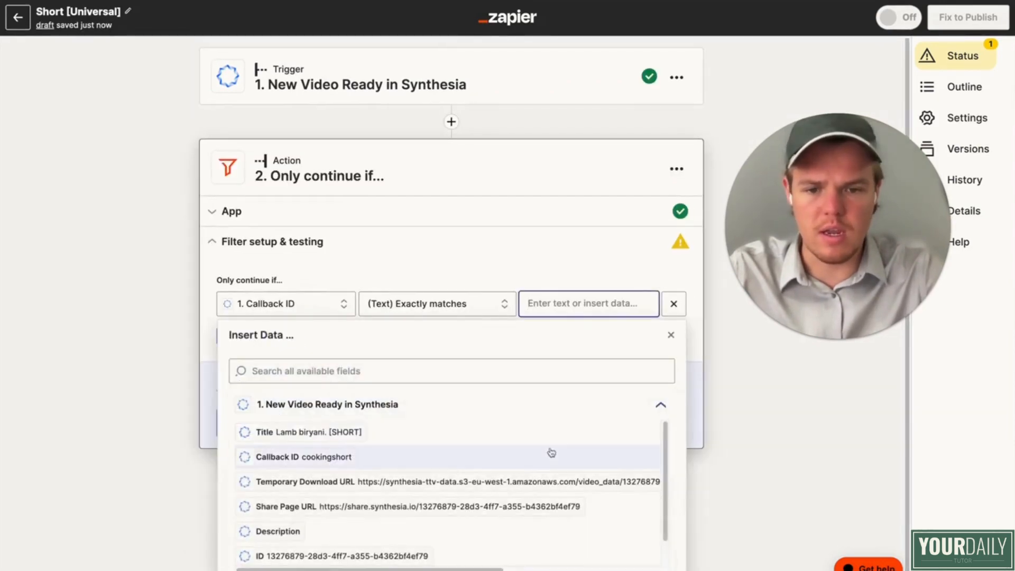
scroll(493, 451, "down", 1)
left_click(380, 404)
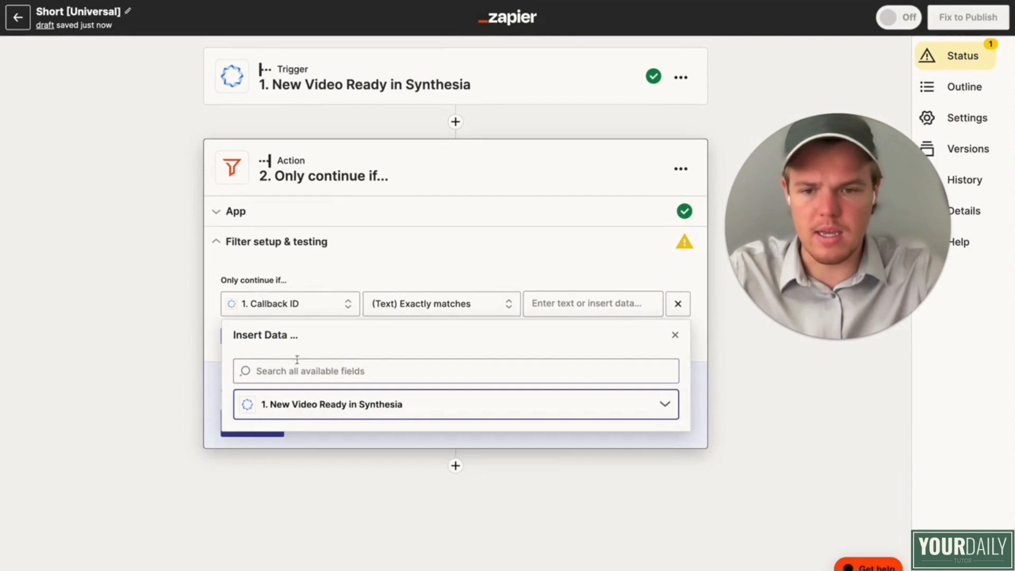
left_click(346, 412)
left_click(311, 455)
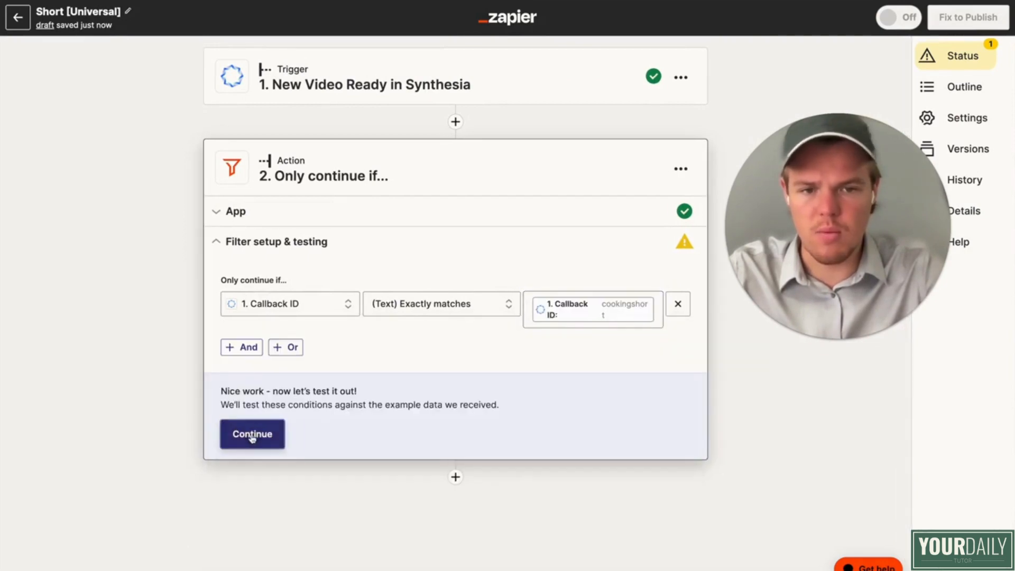
left_click(272, 434)
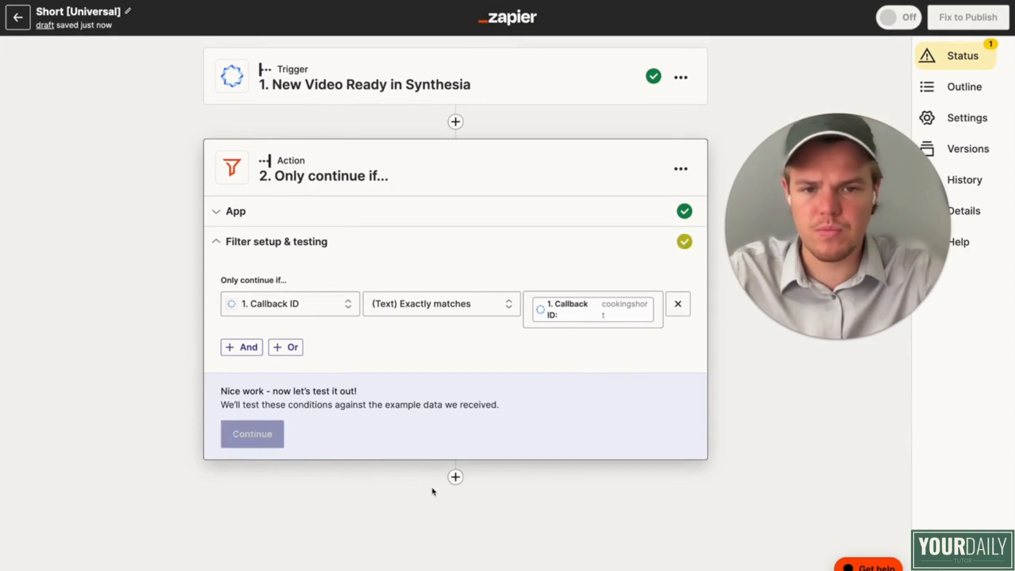
Step: Add a third step after the filter and choose Creatomate (Beta) as its action app
left_click(452, 540)
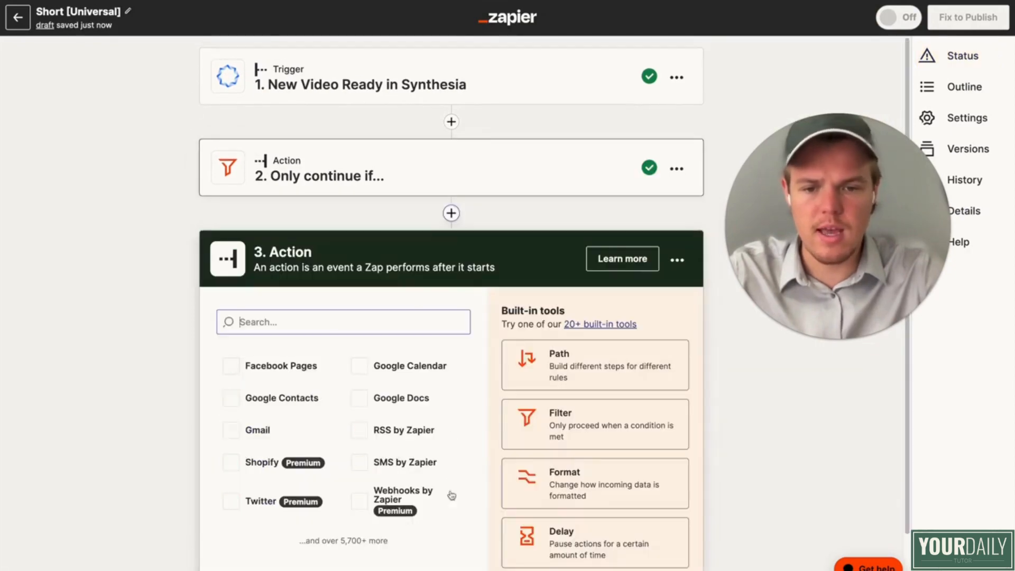
type("ceat")
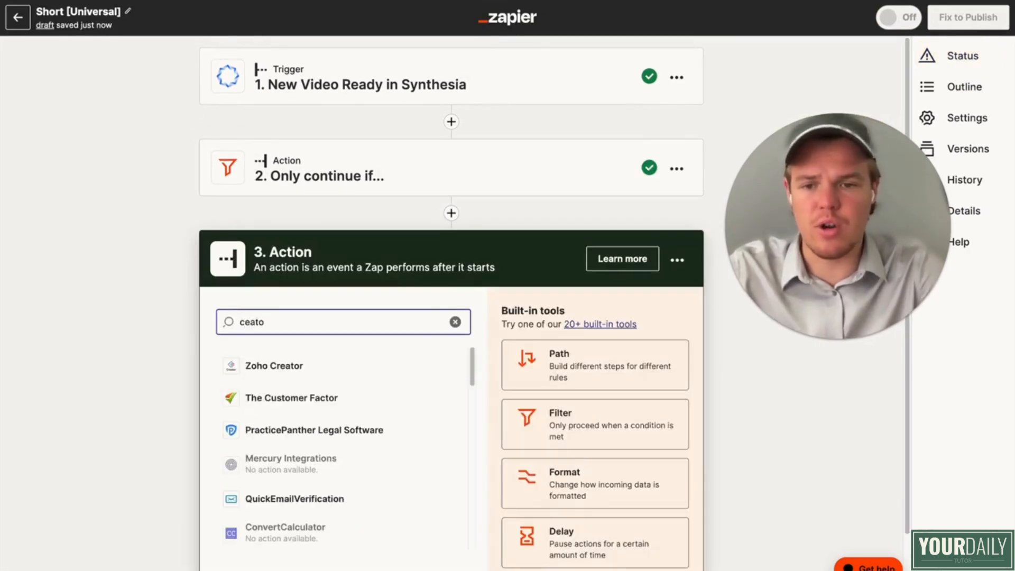
key("BackSpace")
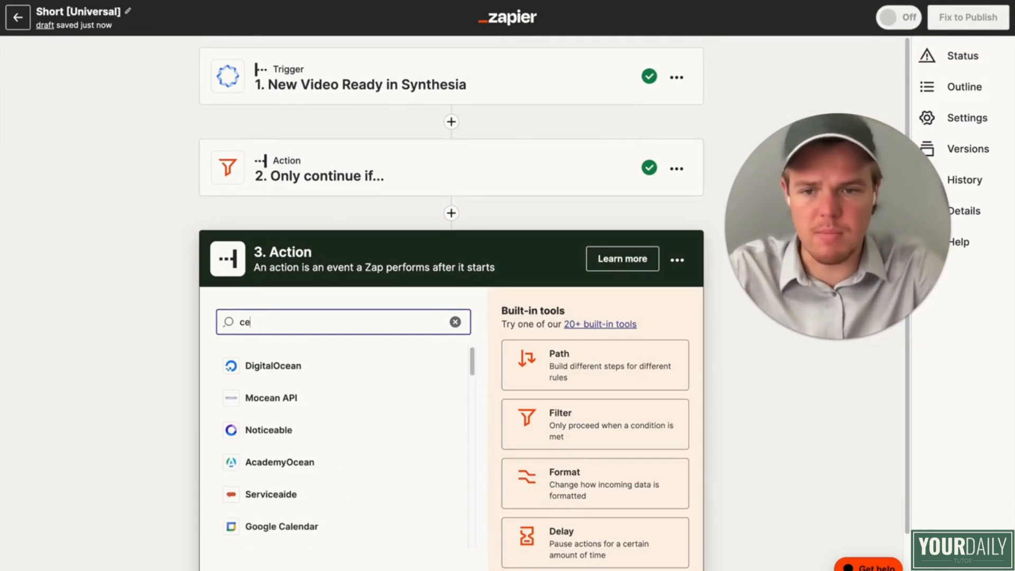
type("to")
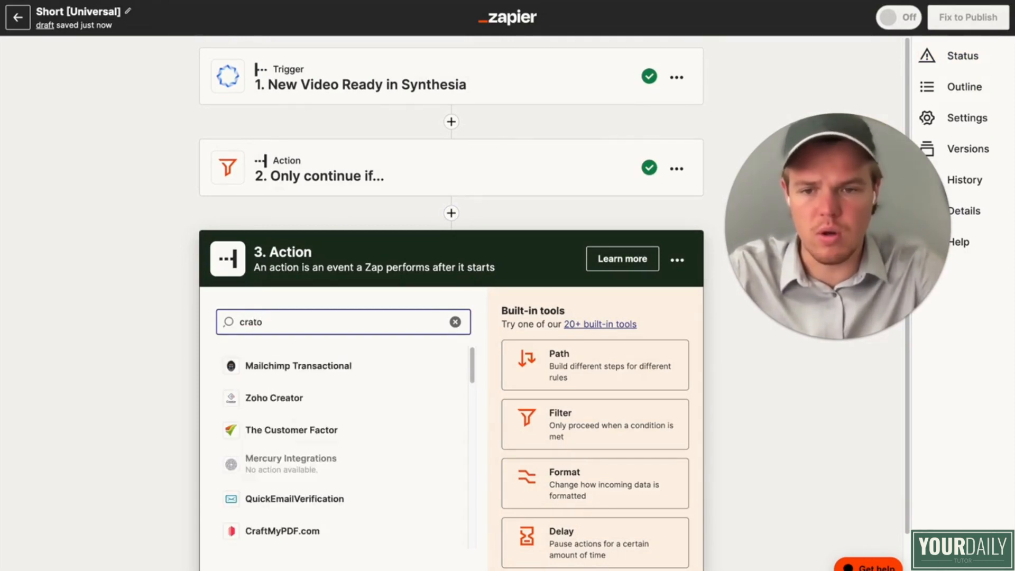
key("BackSpace")
key("BackSpace")
type("eat")
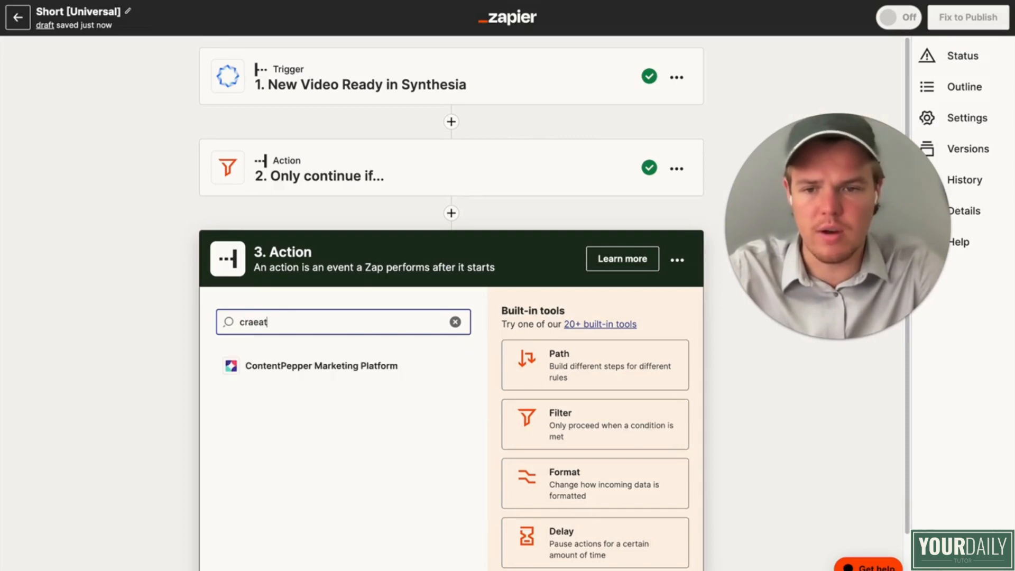
type("eatoma")
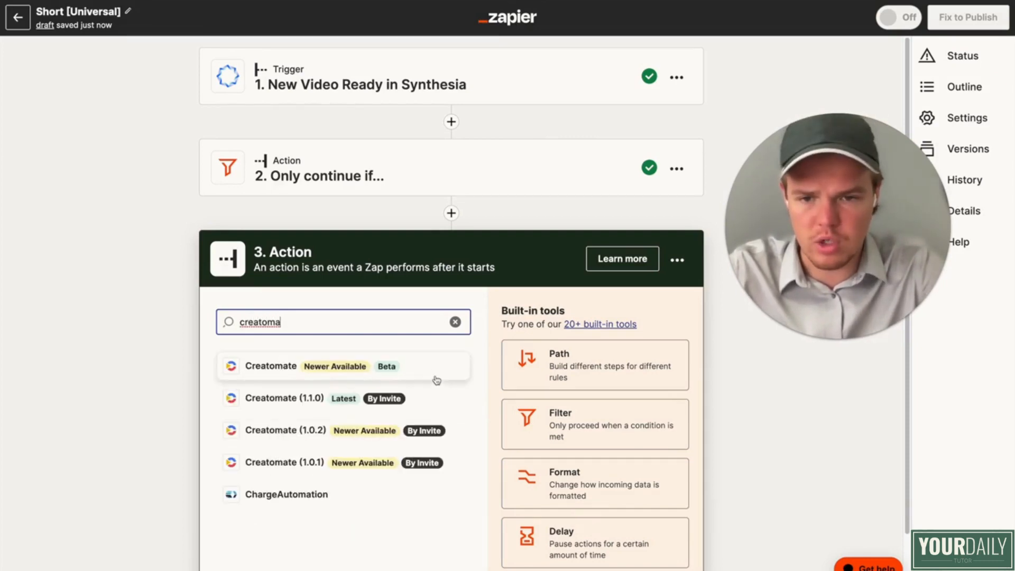
left_click(438, 377)
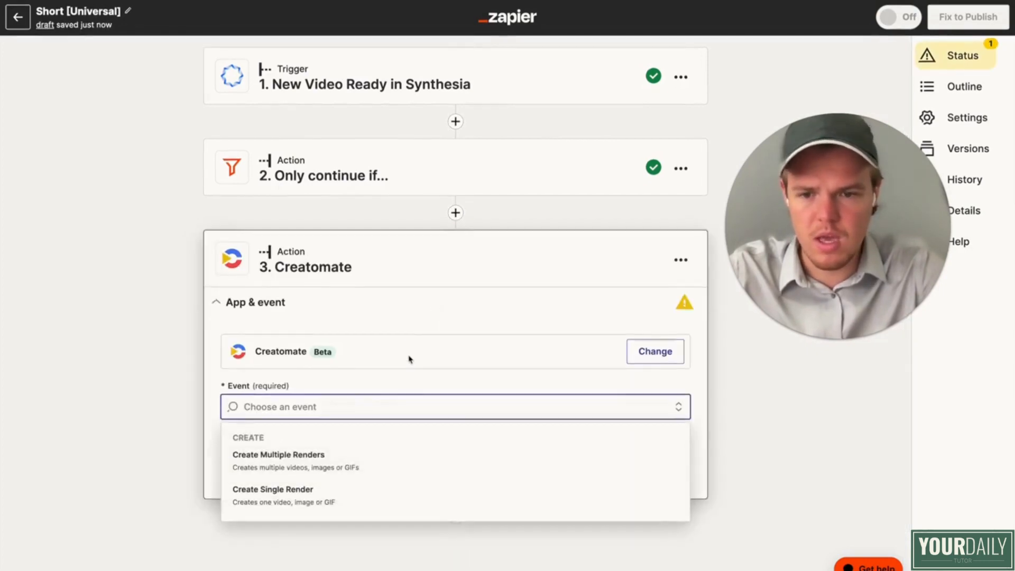
Step: Set the Creatomate action's event to Create Single Render and accept the Creatomate (1.0.3) Default Project account
left_click(342, 500)
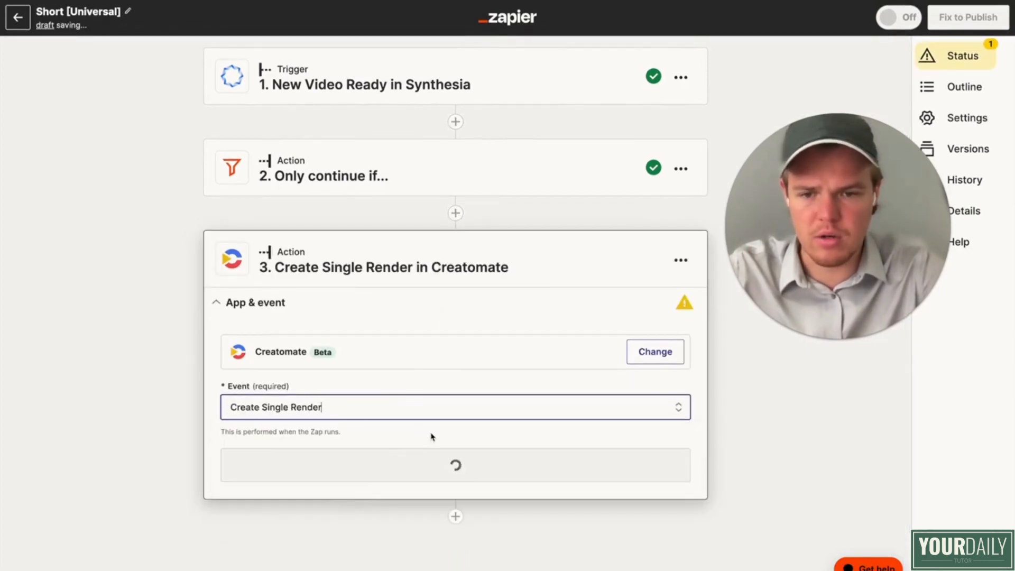
left_click(426, 465)
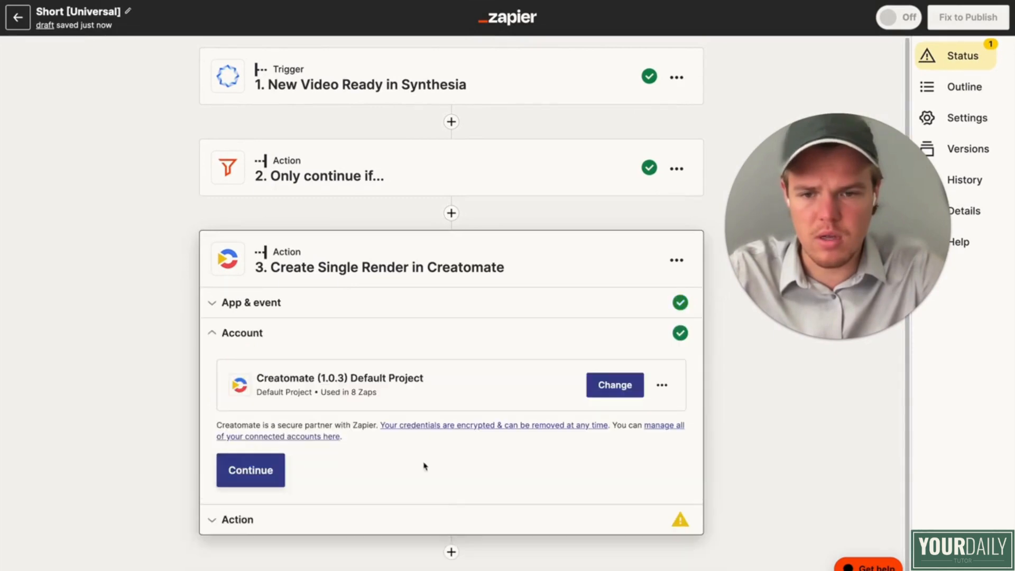
left_click(284, 470)
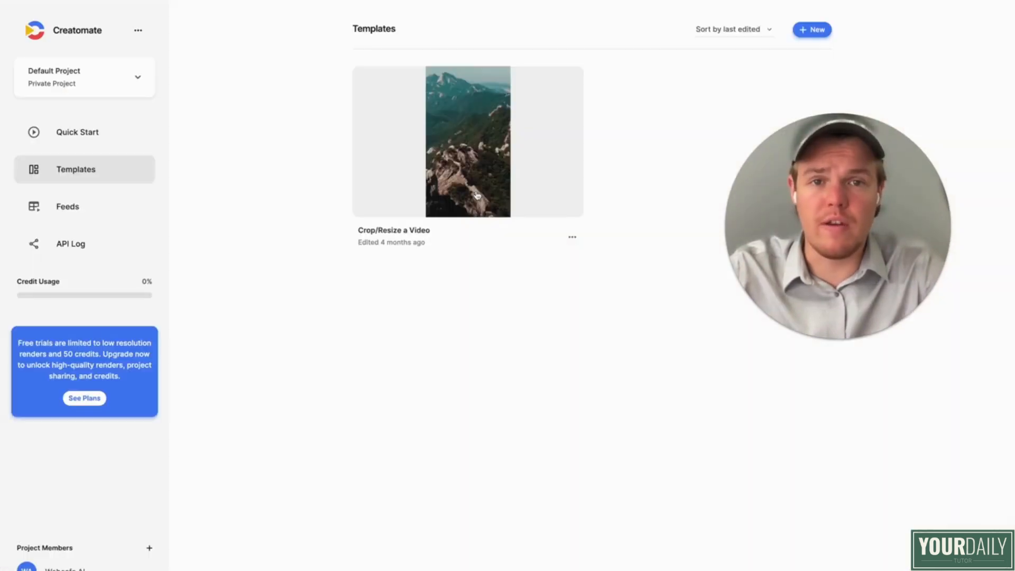
Step: In Creatomate, open the new-template gallery and look through the Fundamentals and Featured templates for a suitable video layout
left_click(817, 30)
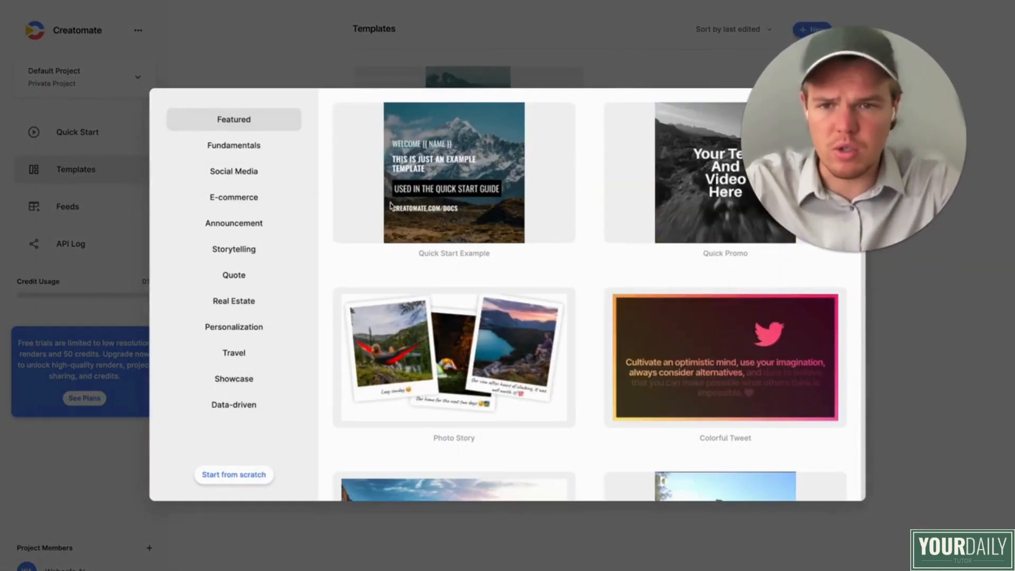
left_click(255, 151)
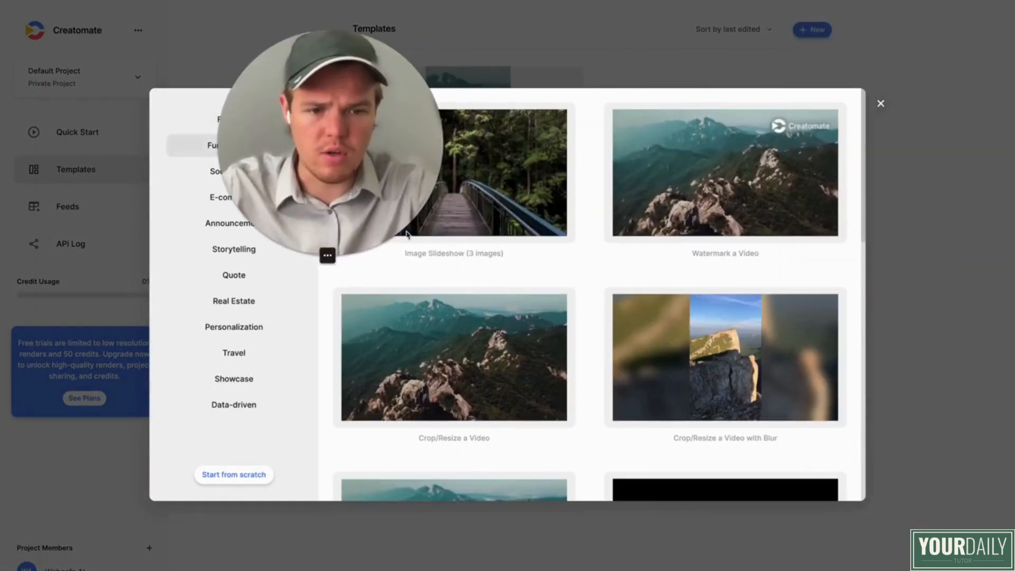
scroll(535, 275, "down", 3)
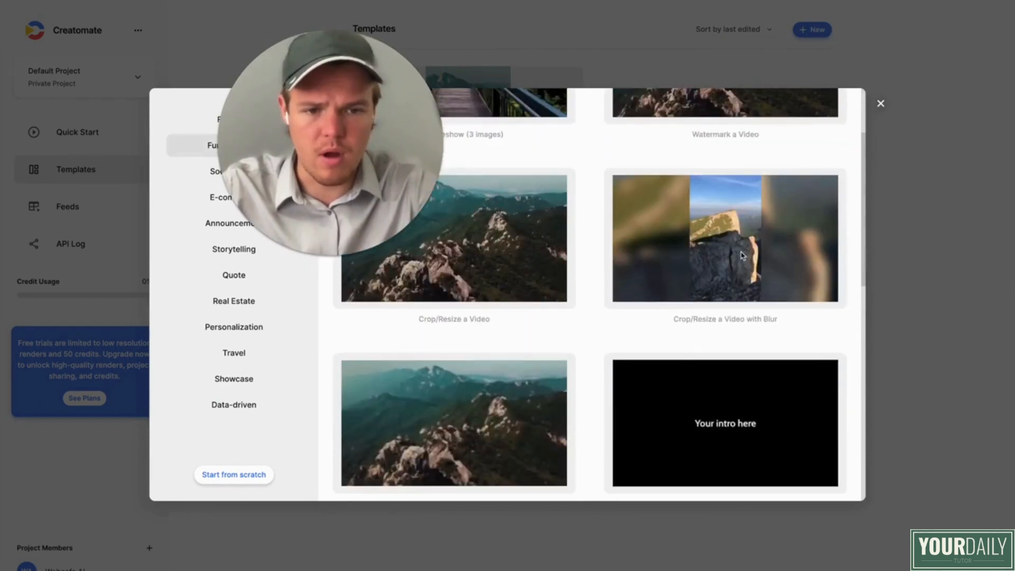
scroll(742, 256, "down", 10)
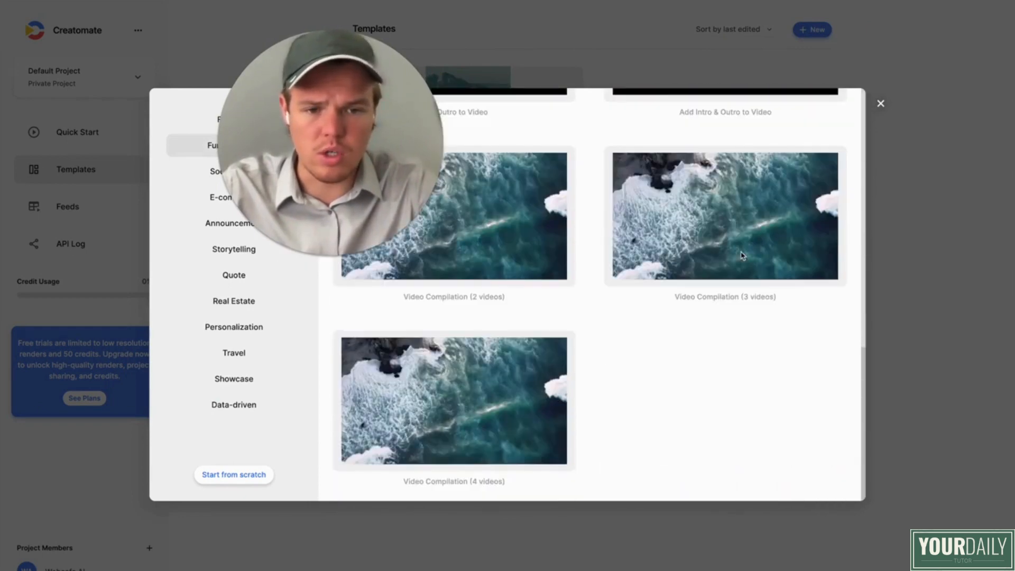
scroll(742, 256, "up", 10)
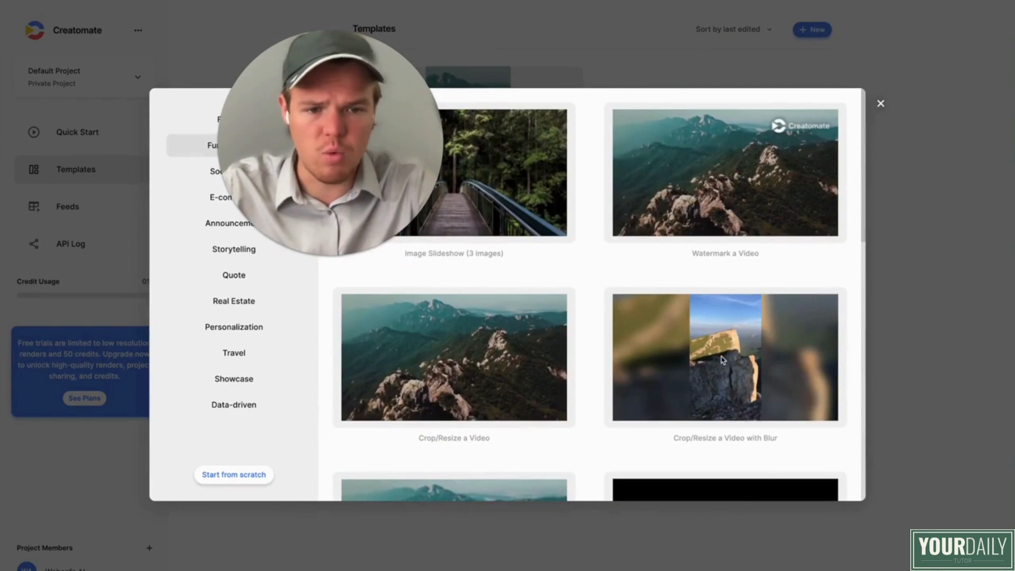
left_click(256, 124)
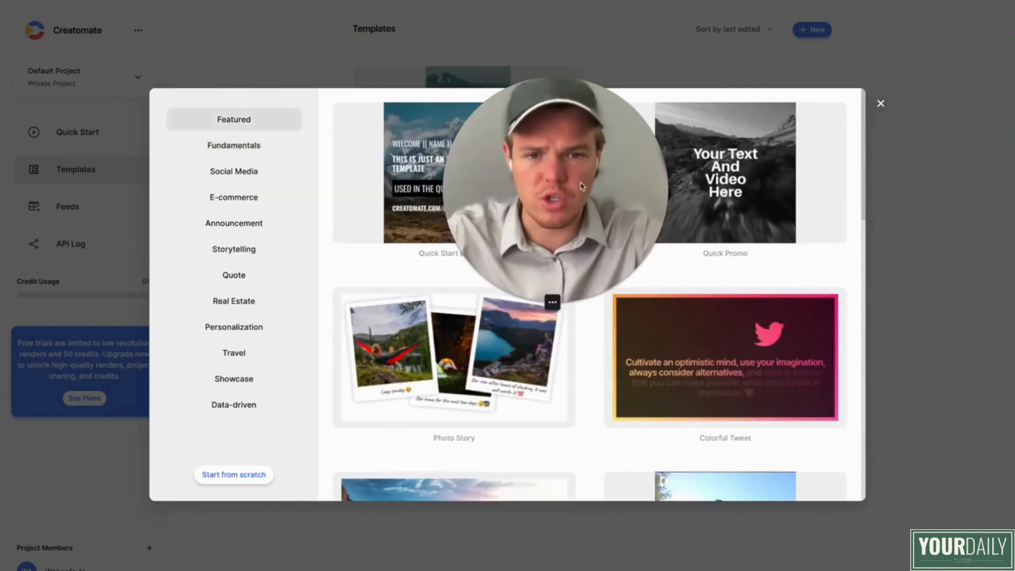
scroll(435, 274, "down", 15)
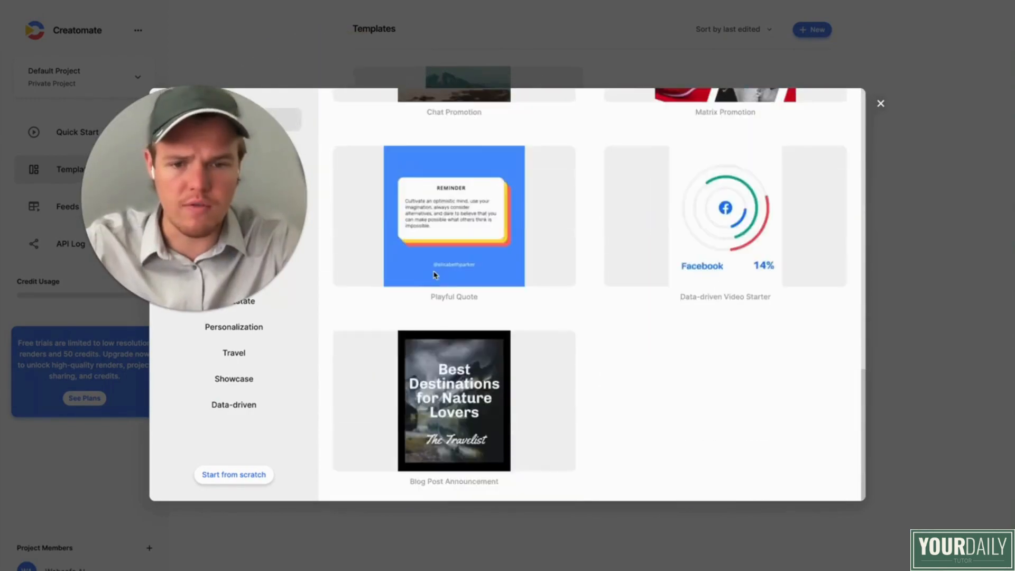
scroll(435, 274, "up", 15)
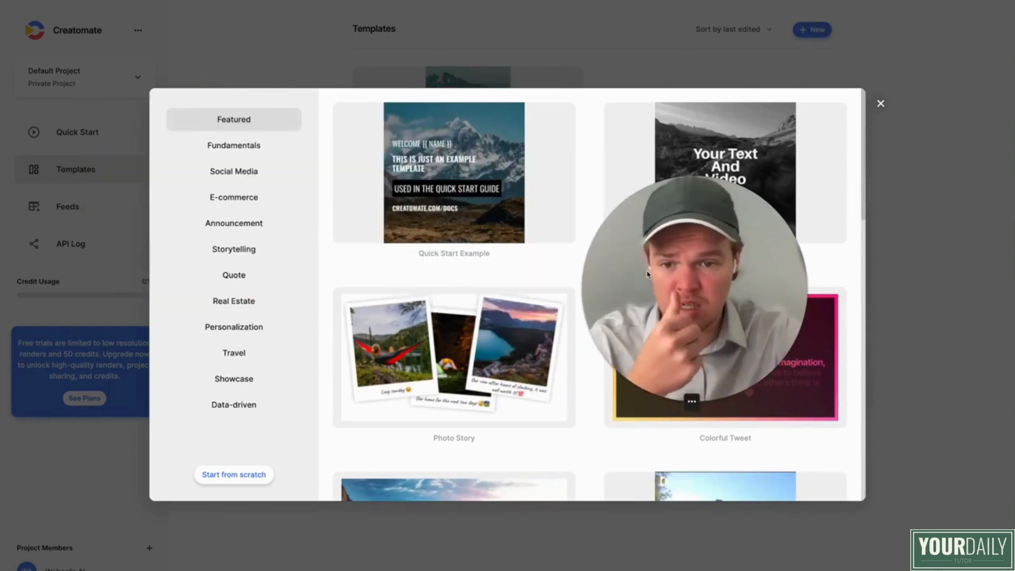
Step: Close the Creatomate template gallery after checking Fundamentals, and choose Crop/Resize a Video as the Zapier render step's template
left_click(253, 148)
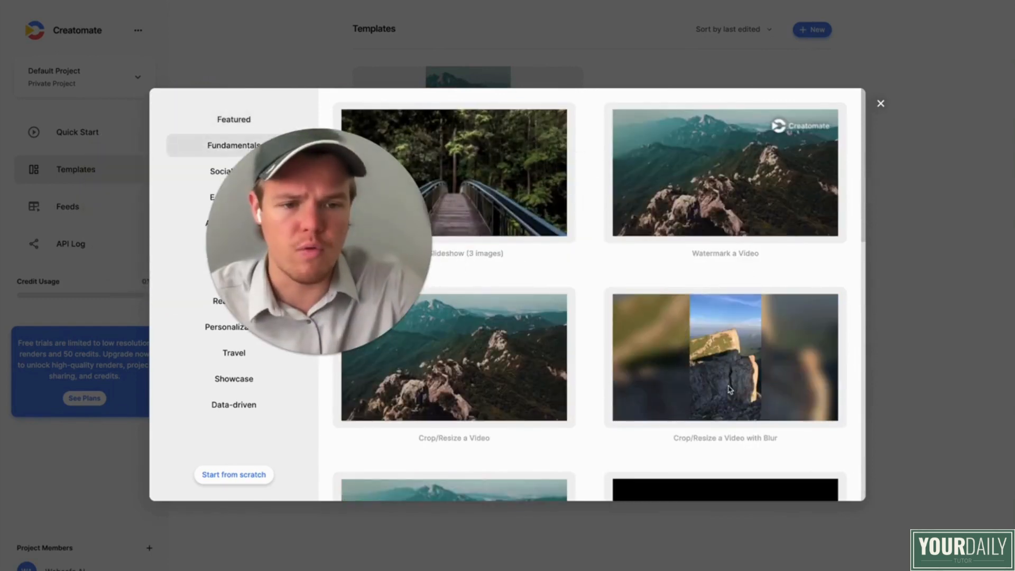
left_click(880, 103)
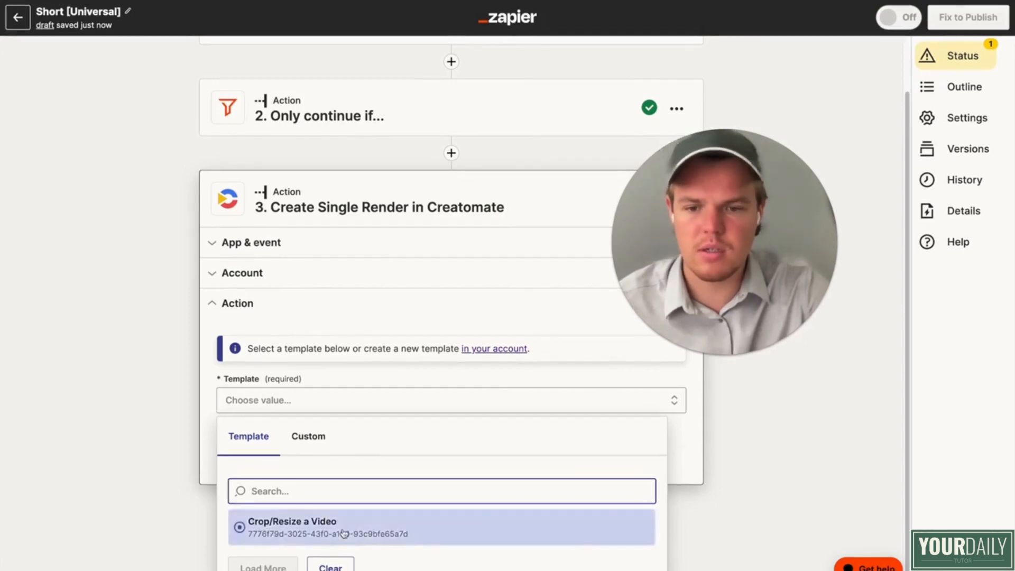
left_click(345, 533)
scroll(418, 486, "down", 3)
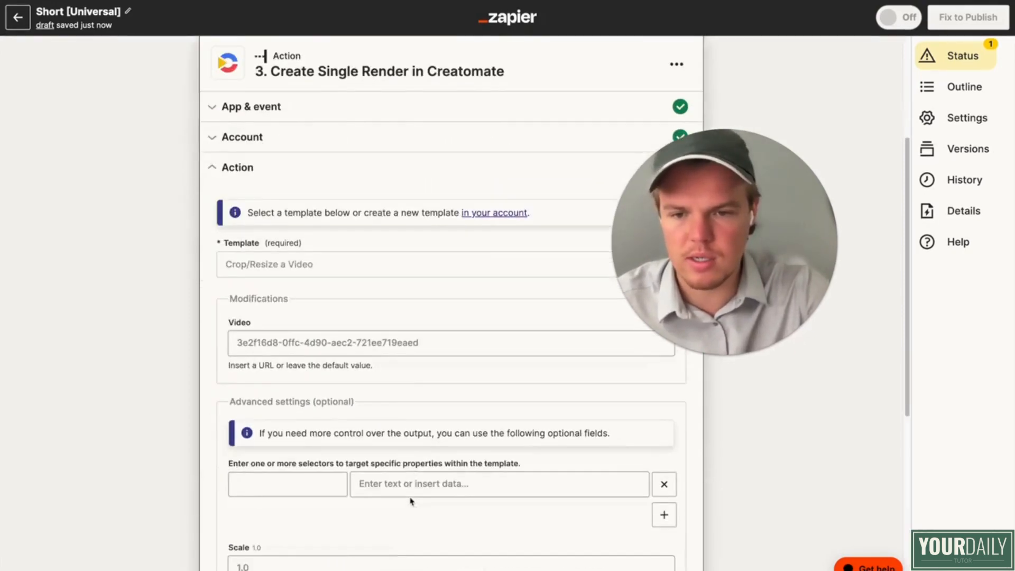
Step: Set the Creatomate render's Video source to the Synthesia trigger's Temporary Download URL and continue to the test stage
left_click(409, 339)
left_click(408, 439)
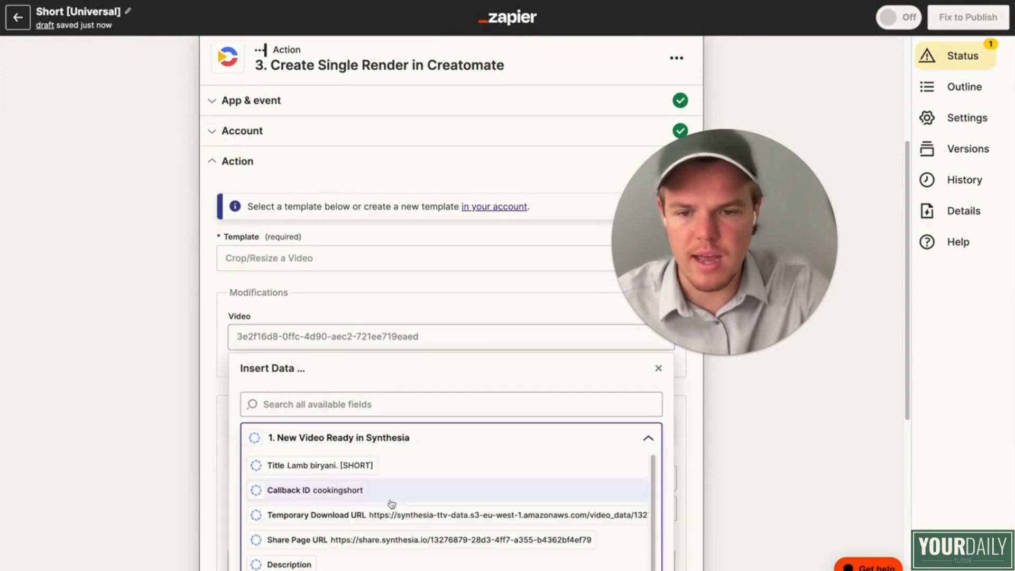
left_click(388, 515)
scroll(162, 393, "down", 1)
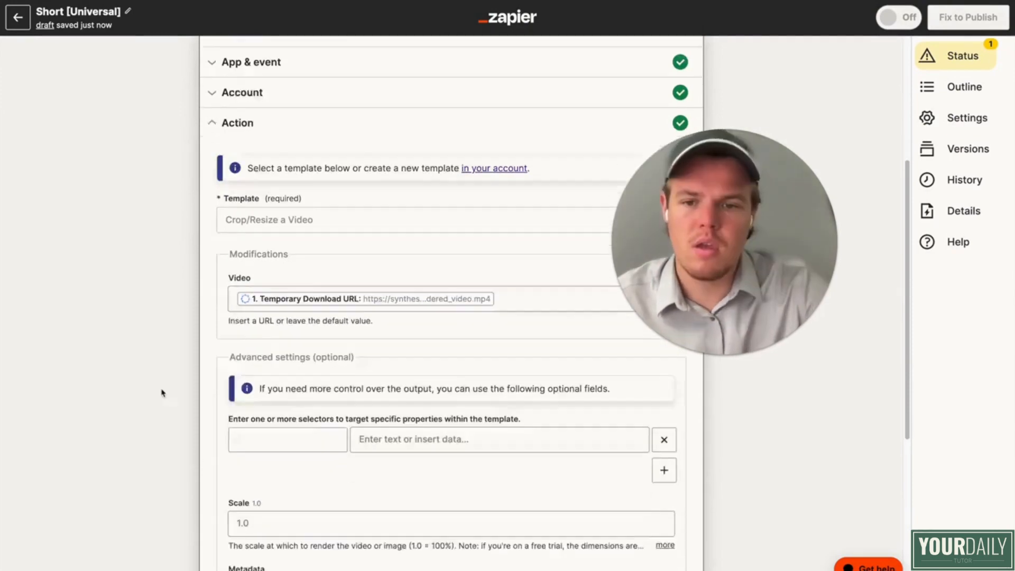
scroll(163, 393, "down", 5)
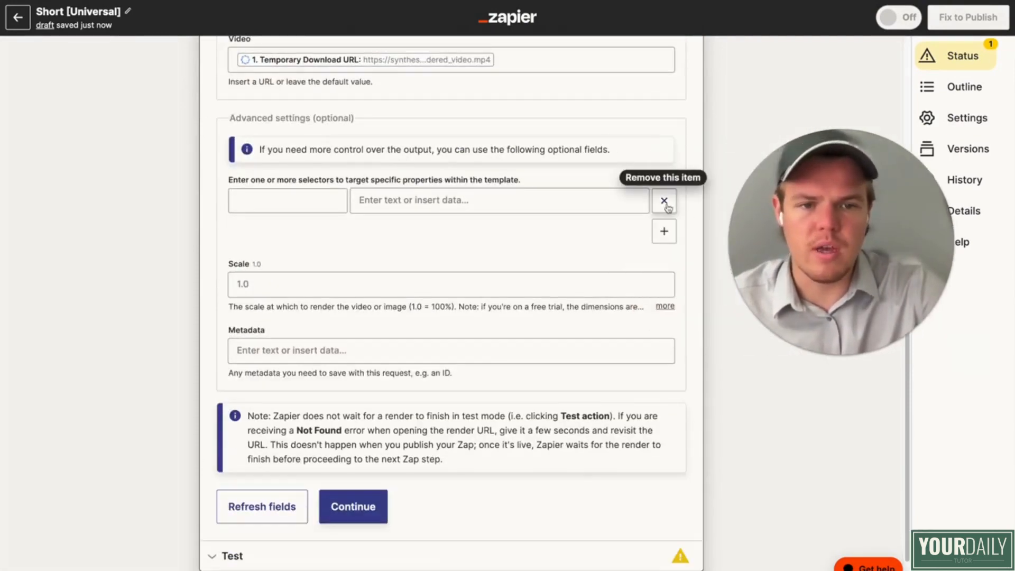
scroll(645, 216, "up", 3)
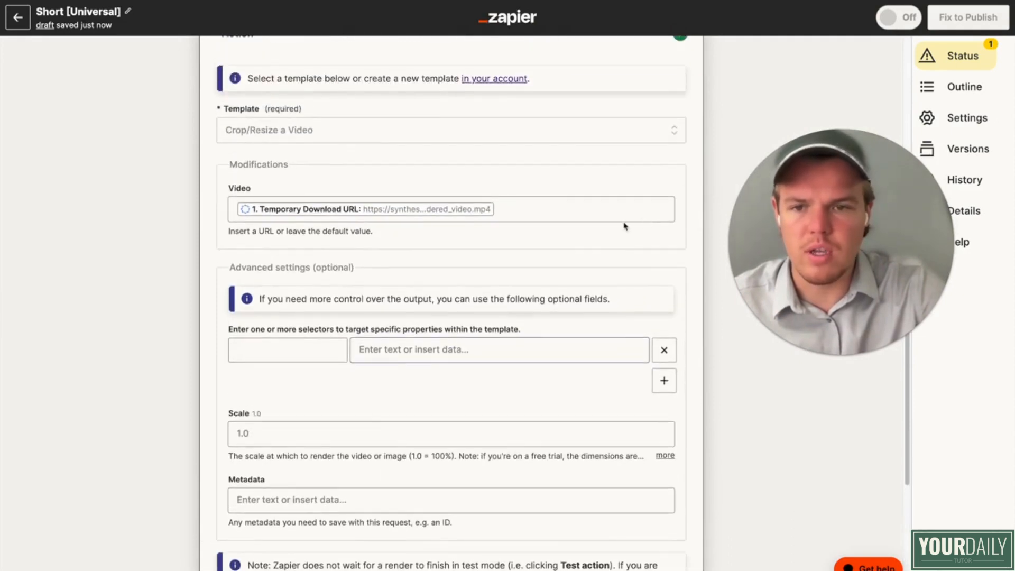
scroll(524, 240, "down", 4)
left_click(350, 454)
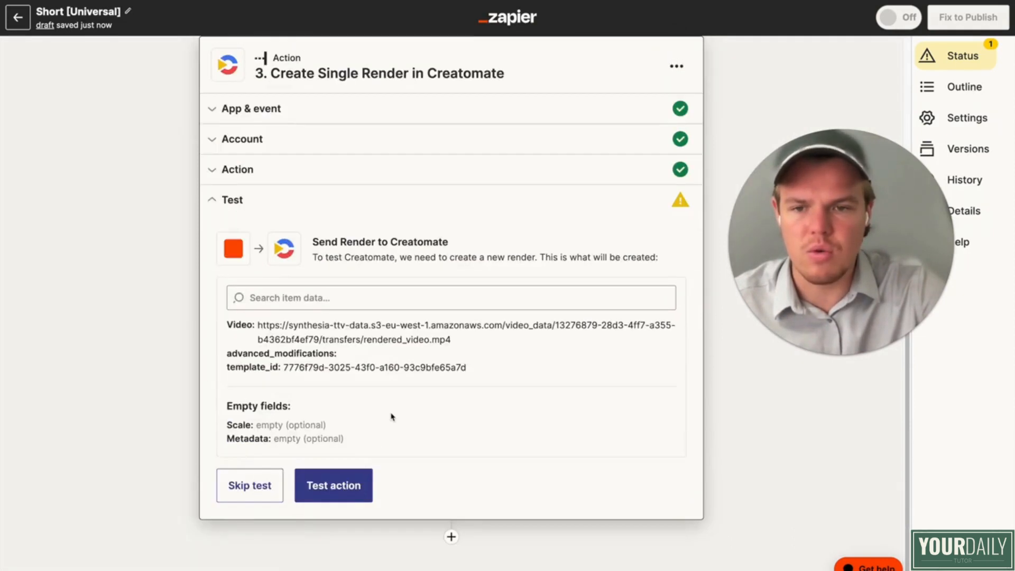
Step: Add a fourth step after the Creatomate render and choose ChatGPT as its action app
left_click(452, 537)
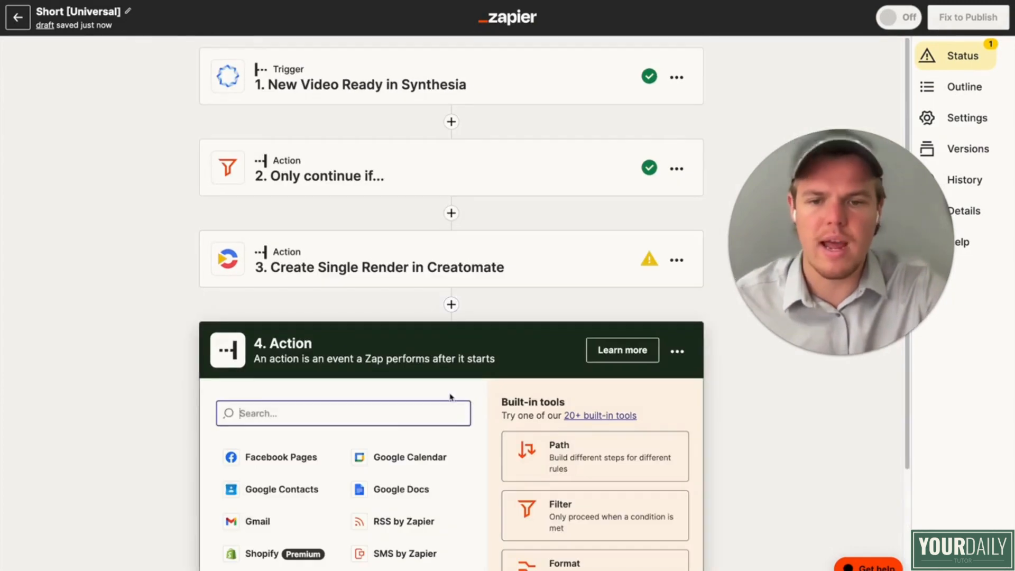
type("chat")
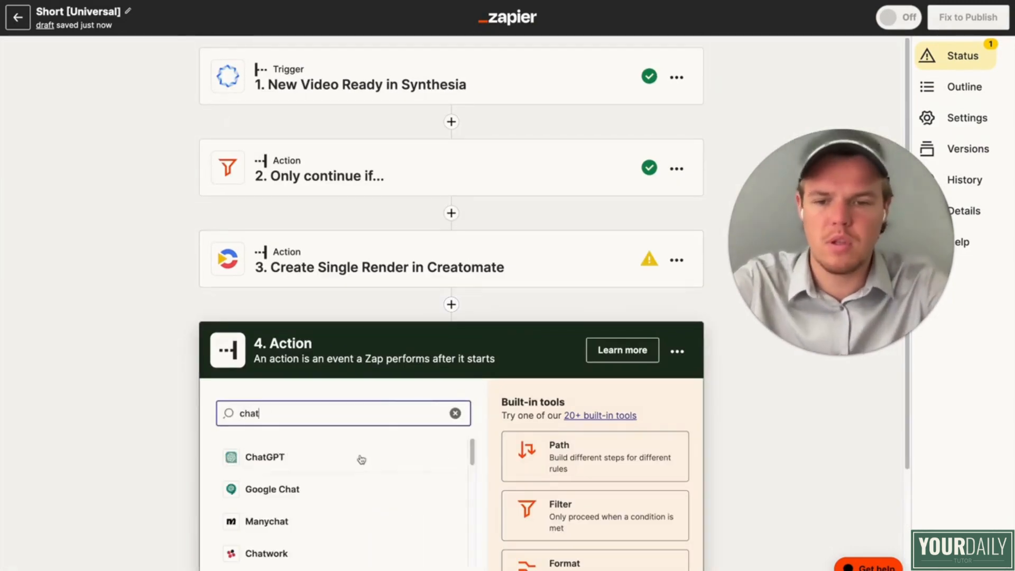
left_click(358, 393)
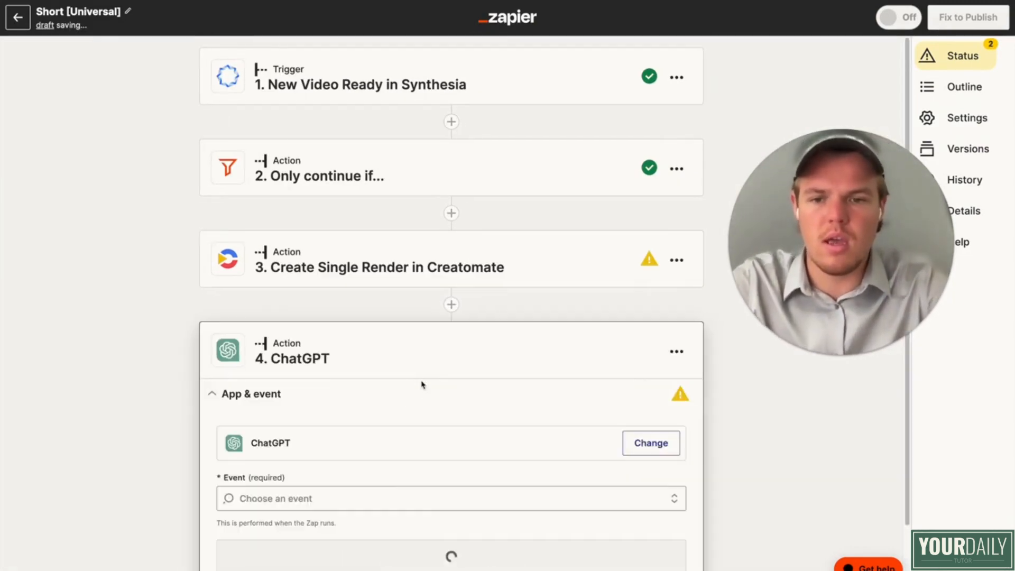
Step: Set the ChatGPT step's event to Conversation and accept its connected account
left_click(374, 495)
left_click(374, 486)
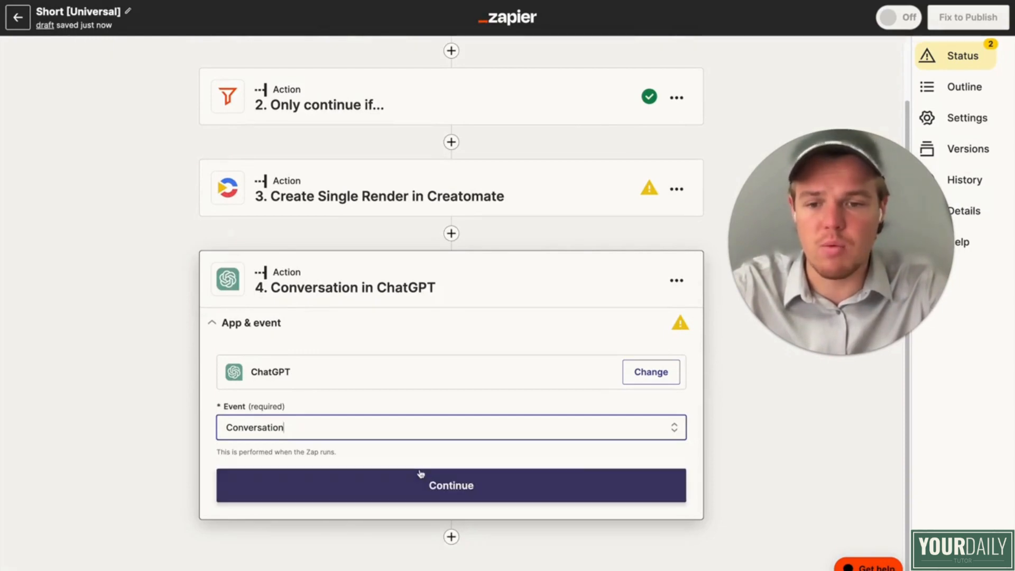
left_click(415, 484)
left_click(267, 486)
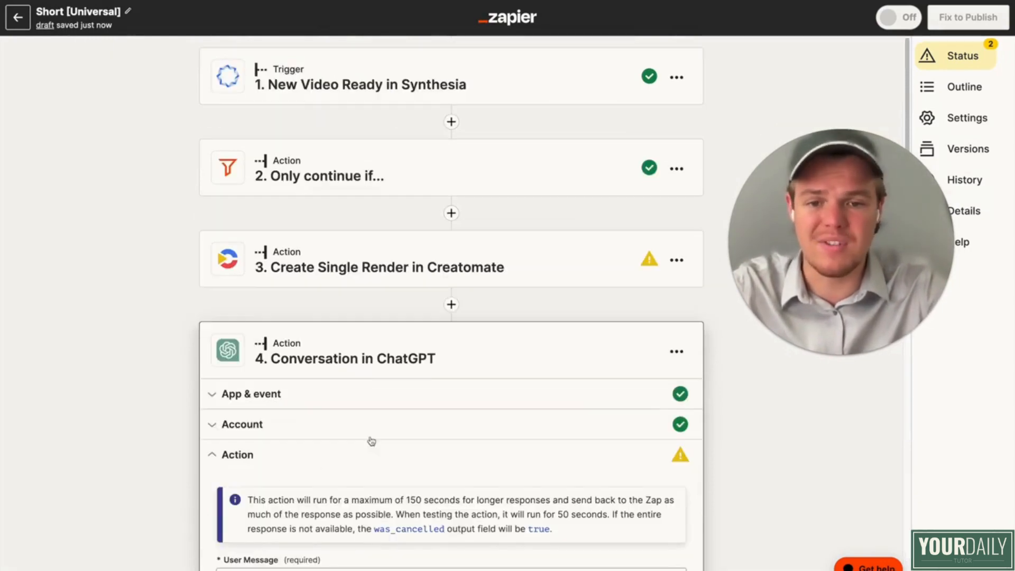
Step: In the ChatGPT user message for the YouTube Shorts title, replace the broken Title placeholder with the Synthesia trigger's Title
scroll(370, 442, "down", 3)
scroll(371, 393, "down", 1)
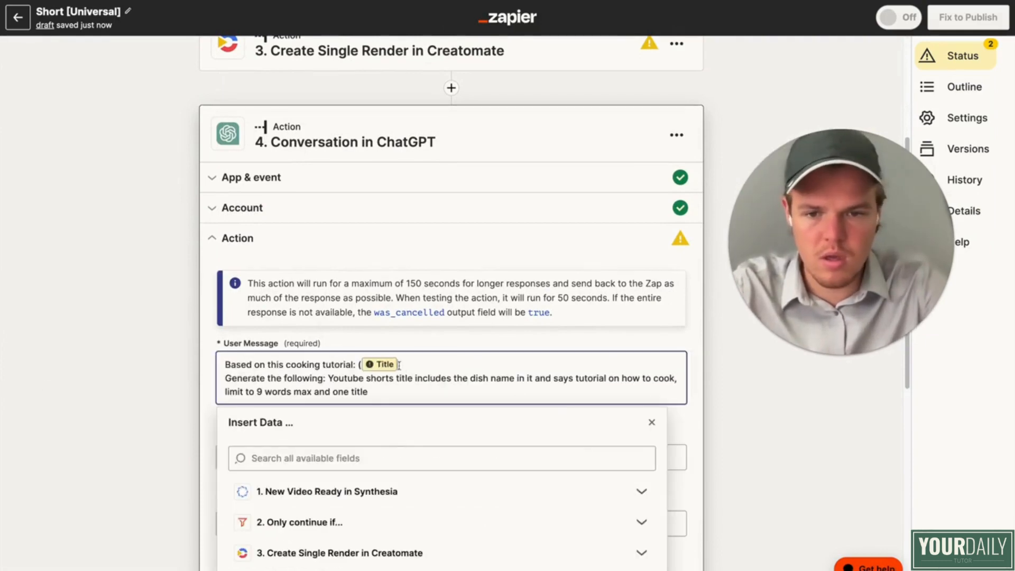
key("BackSpace")
left_click(378, 492)
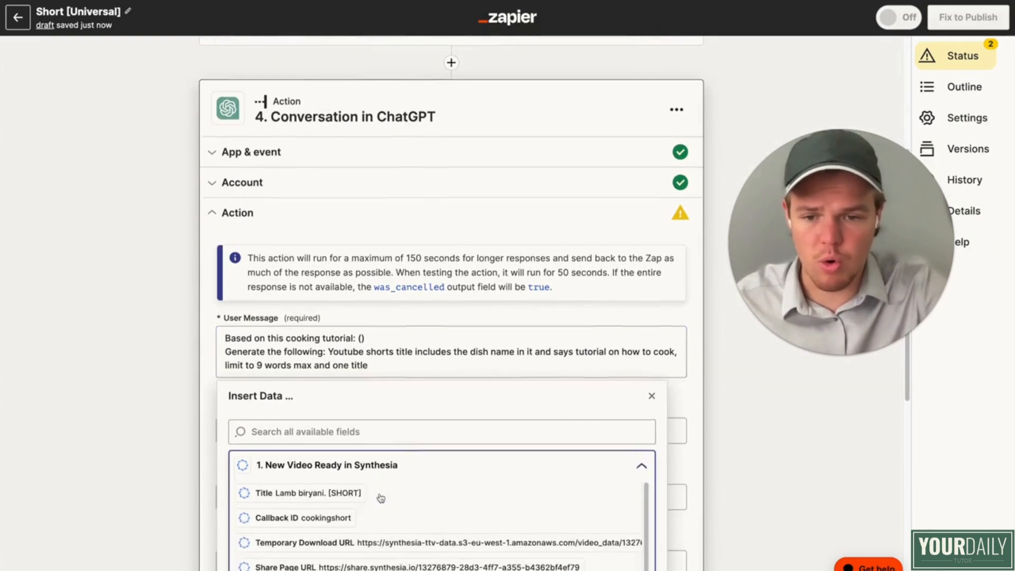
left_click(318, 448)
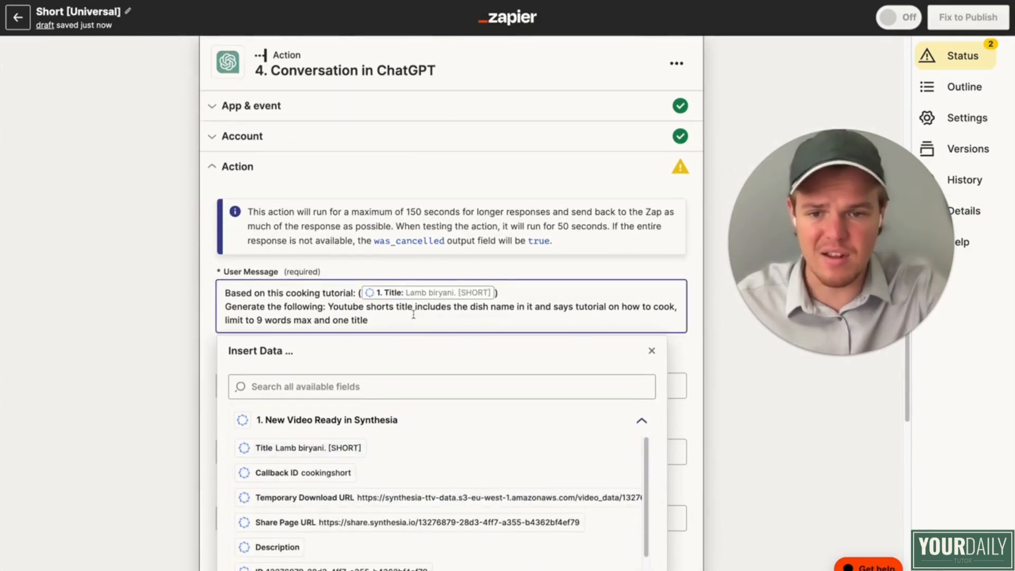
left_click(142, 331)
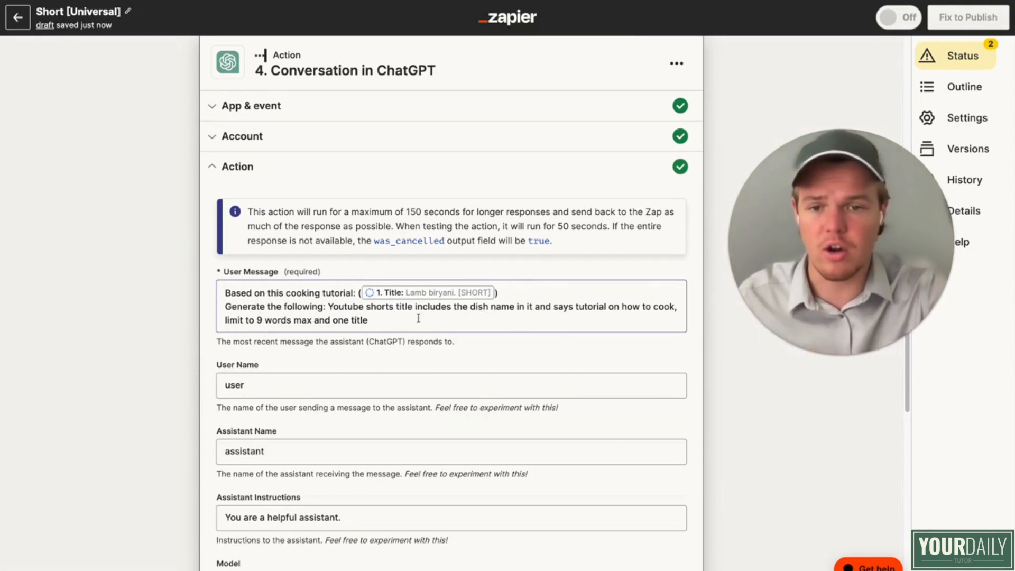
Step: Check the ChatGPT step's model options, test the action and review the generated Shorts title
scroll(157, 327, "down", 3)
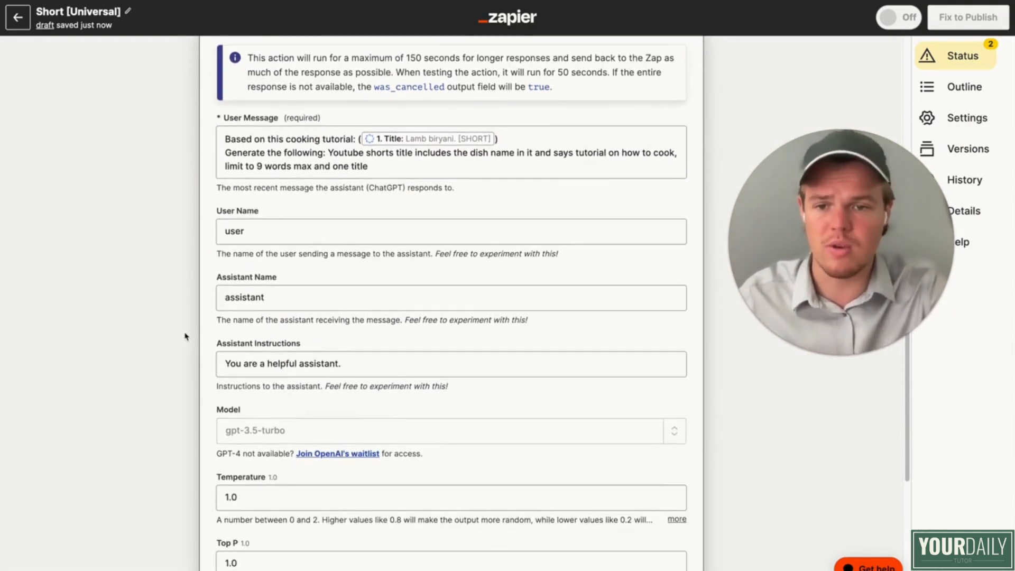
scroll(346, 372, "down", 3)
left_click(673, 298)
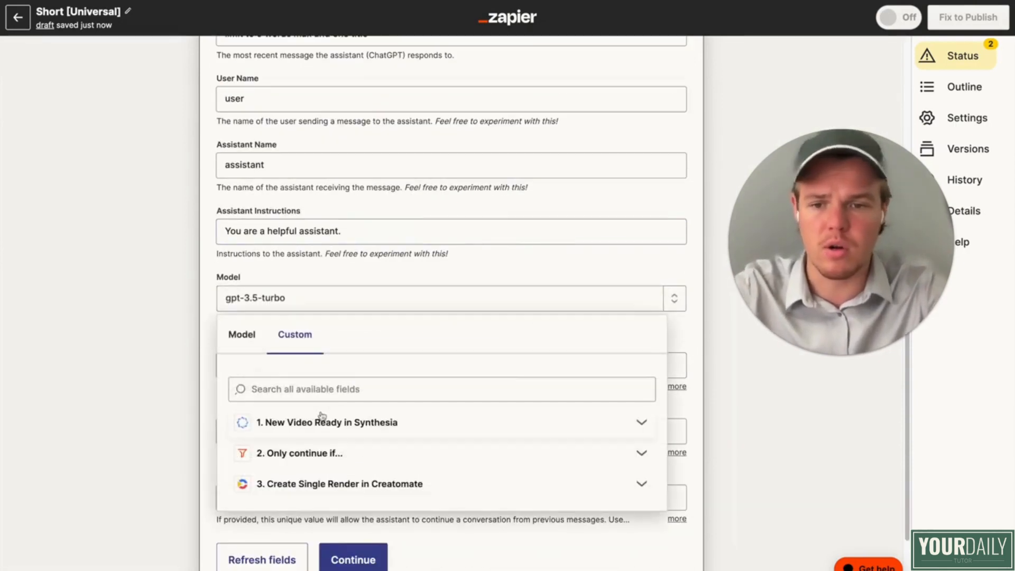
left_click(243, 337)
scroll(317, 422, "down", 1)
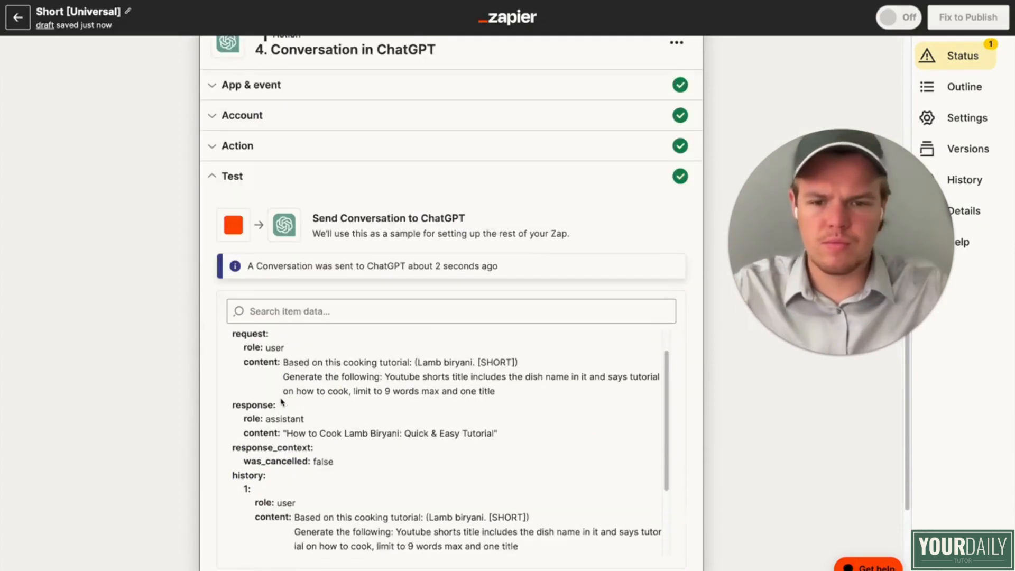
scroll(148, 419, "down", 4)
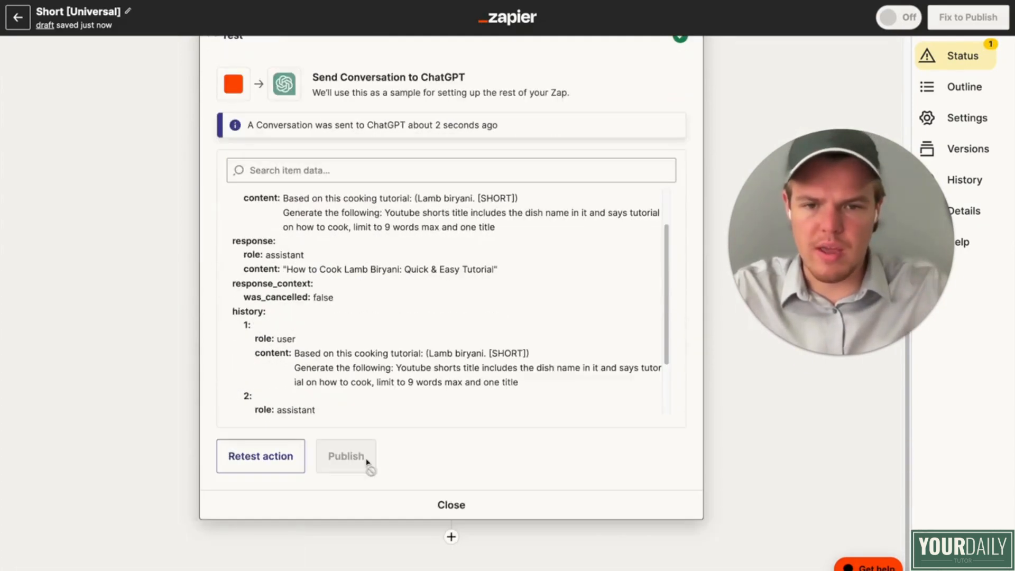
Step: Add a fifth step after ChatGPT and choose Formatter by Zapier as its action app
left_click(451, 536)
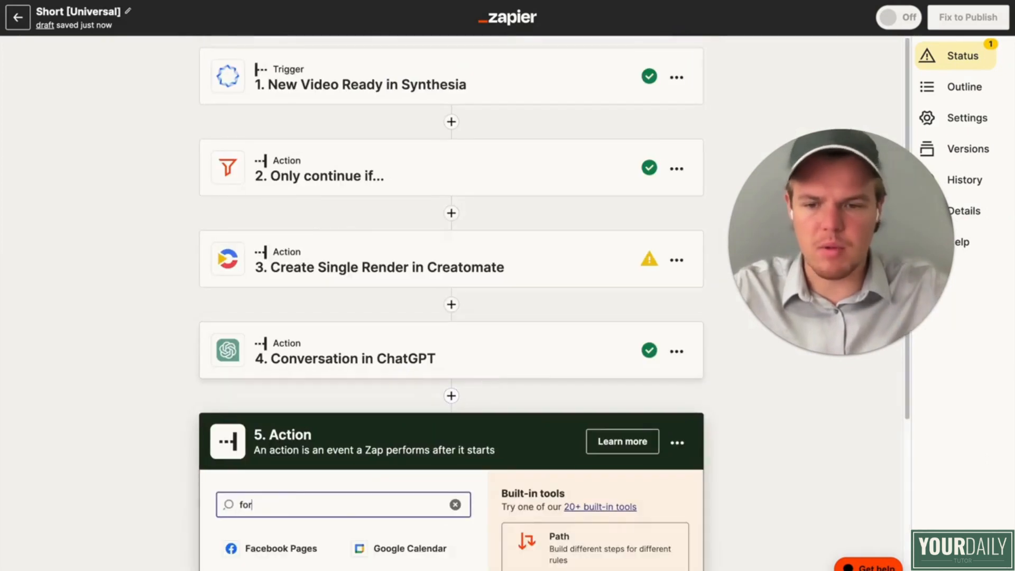
scroll(490, 354, "down", 3)
left_click(398, 394)
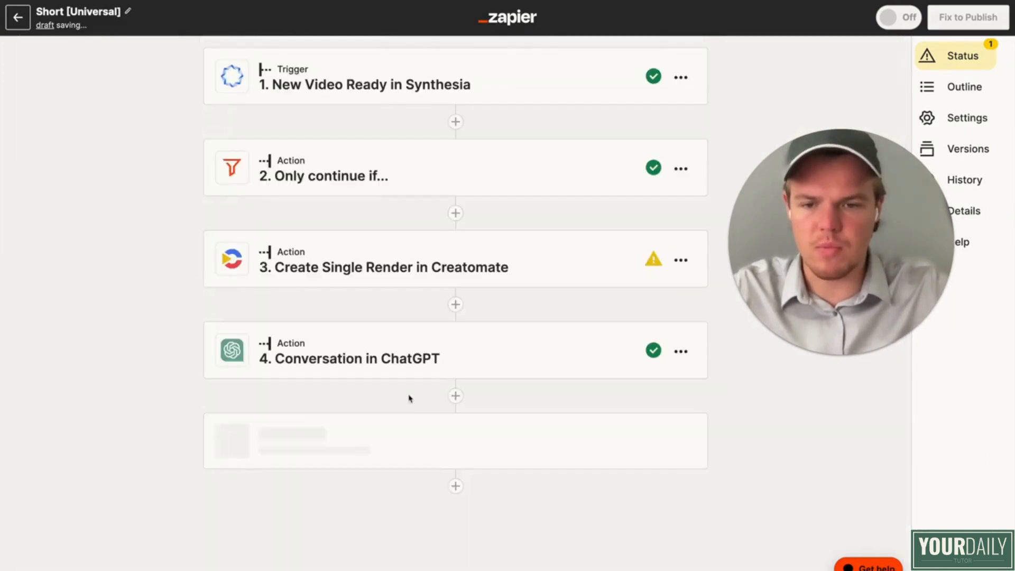
Step: Set the Formatter step's event to Text and continue to its action settings
left_click(370, 429)
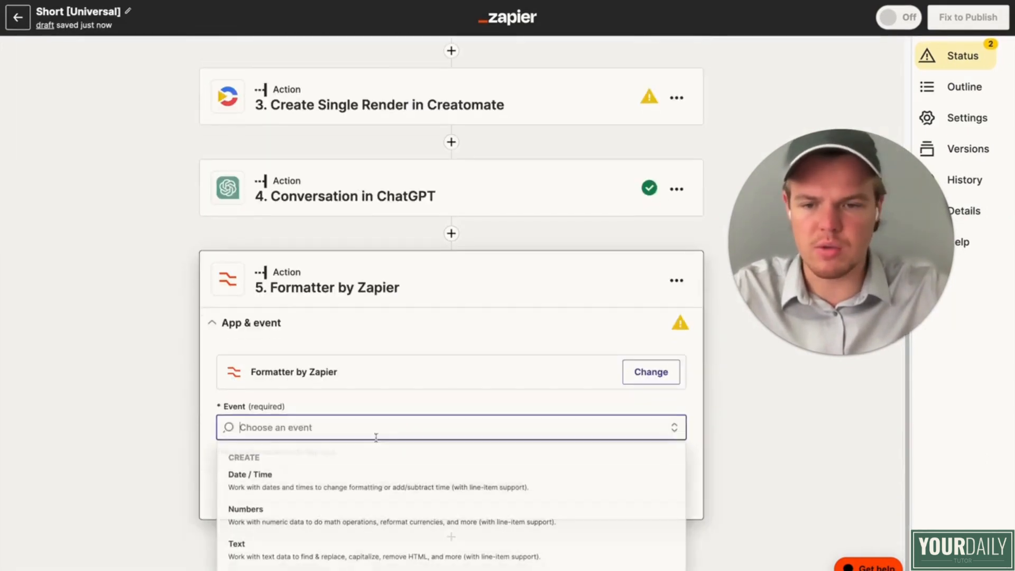
left_click(359, 544)
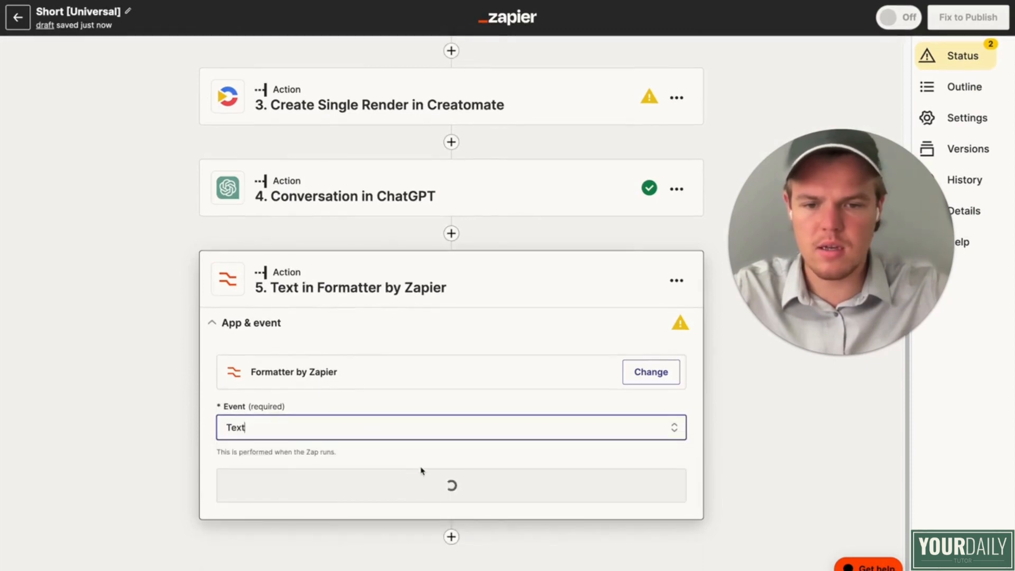
left_click(427, 486)
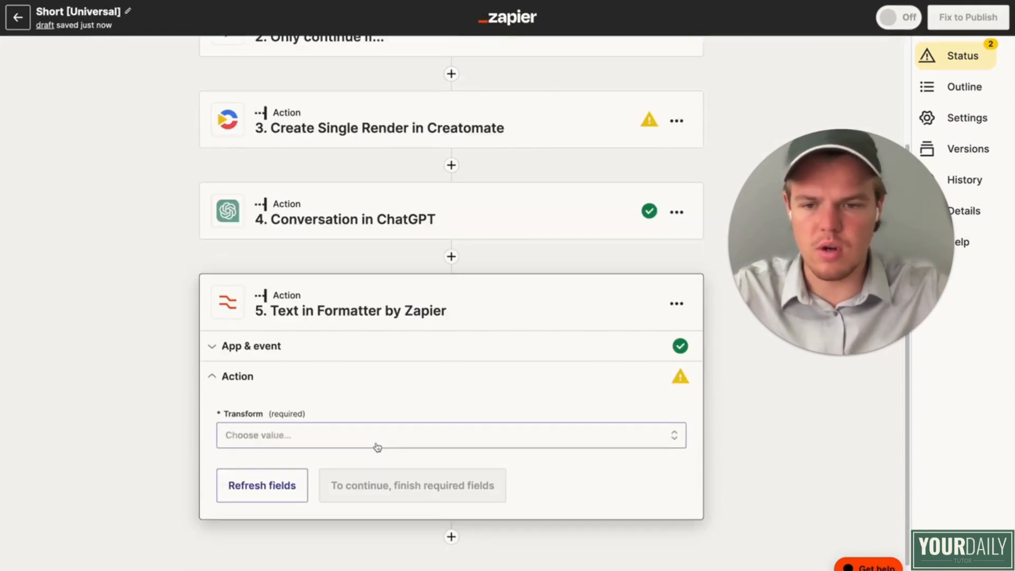
Step: Set the Formatter's text transform to Replace
left_click(379, 443)
type("repla")
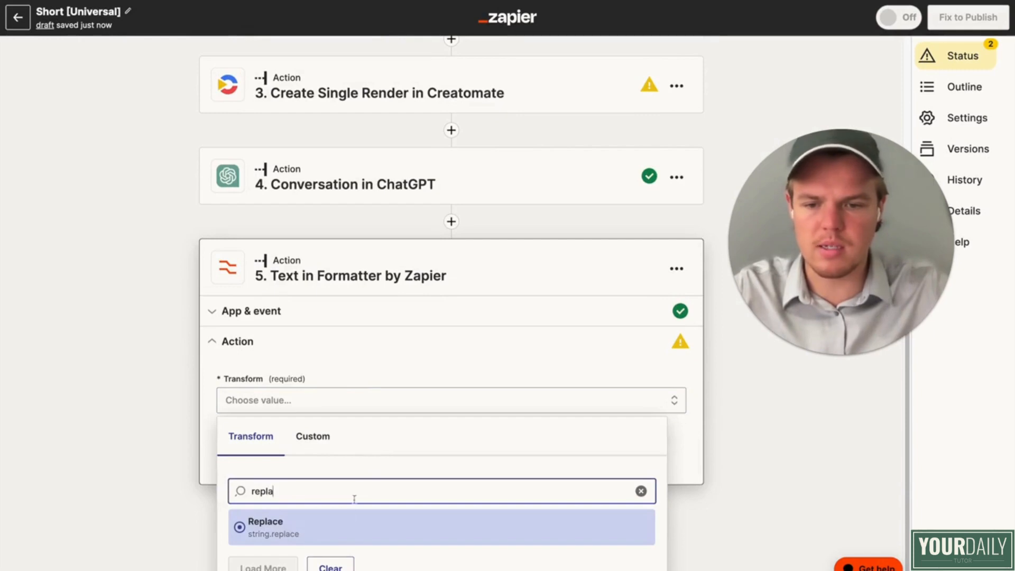
left_click(339, 528)
scroll(381, 423, "down", 2)
Step: Try to insert the ChatGPT step's Assistant Response Message as the Formatter's input
left_click(362, 473)
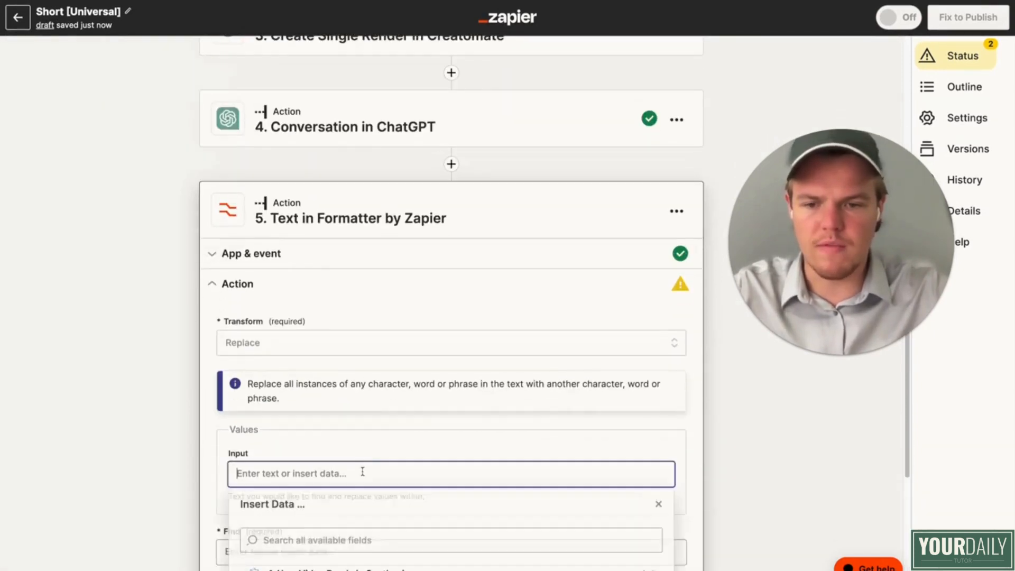
scroll(362, 472, "down", 4)
left_click(362, 471)
scroll(363, 479, "down", 6)
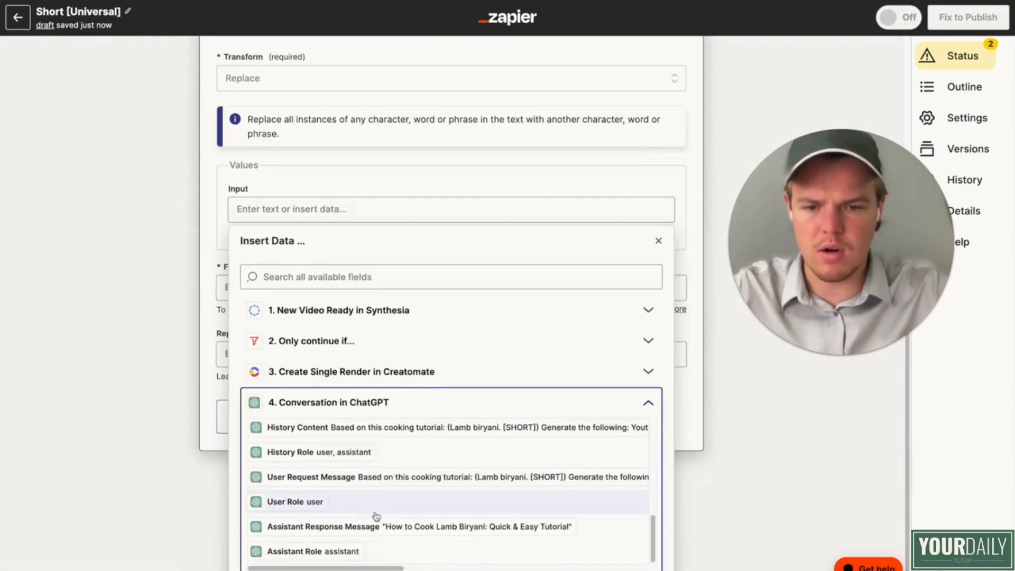
left_click(347, 406)
left_click(147, 422)
Step: Set the Formatter's text to find to a double quotation mark ("), leave the replacement empty and test the action
left_click(295, 357)
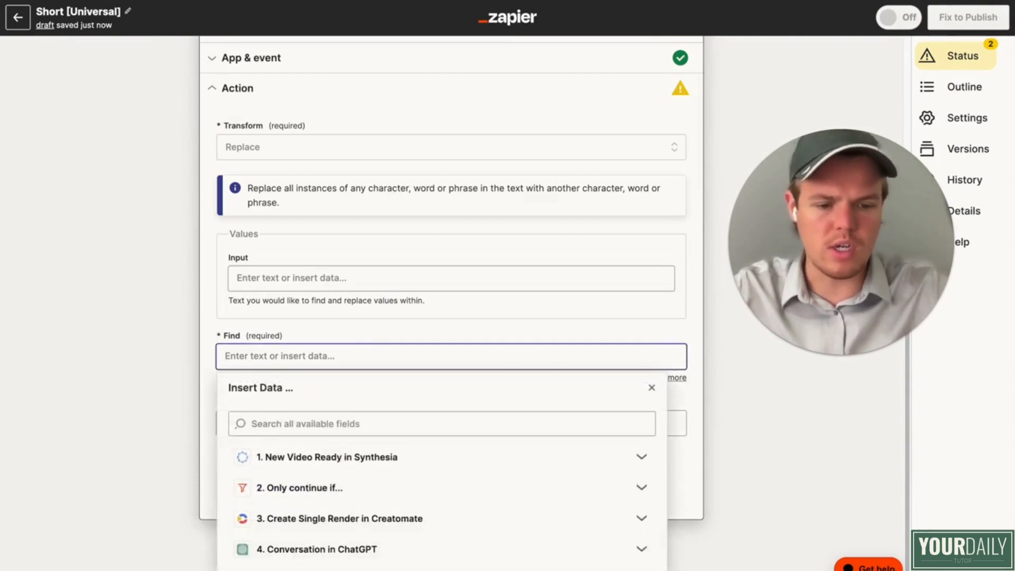
type("\"")
left_click(360, 485)
left_click(349, 484)
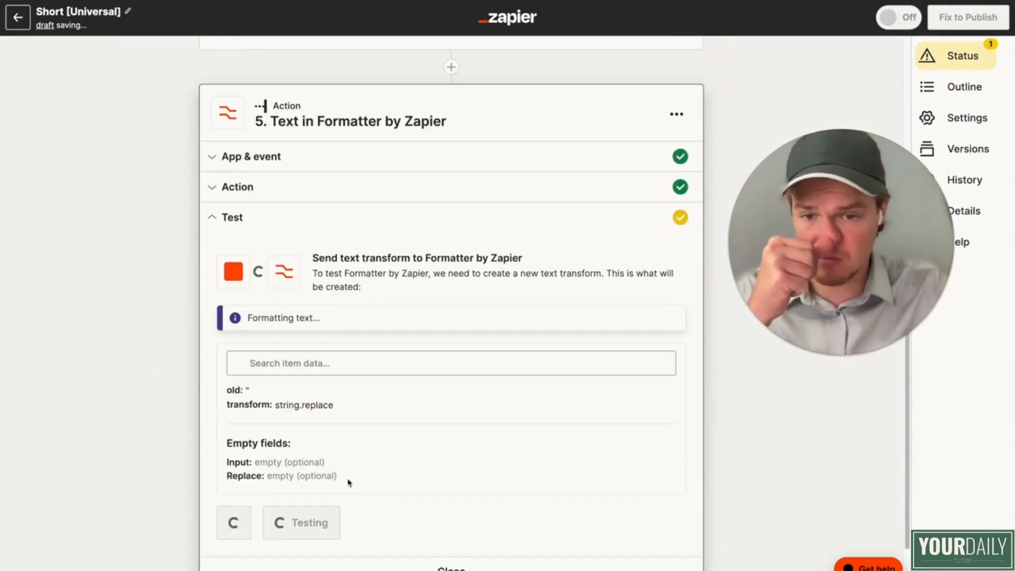
scroll(349, 483, "down", 1)
Step: Add a sixth step after the Formatter and choose YouTube as its action app
left_click(451, 537)
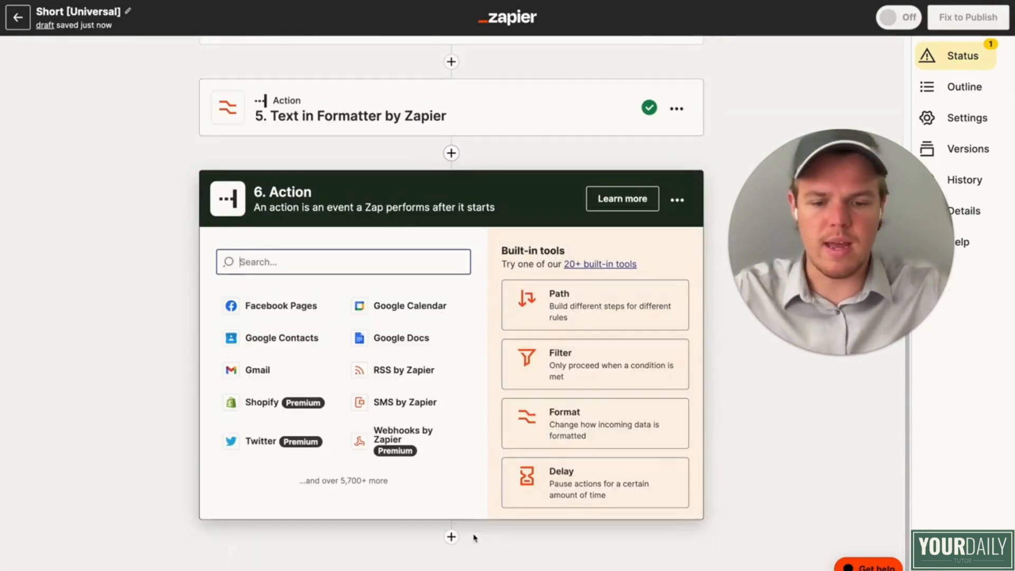
type("you")
left_click(355, 316)
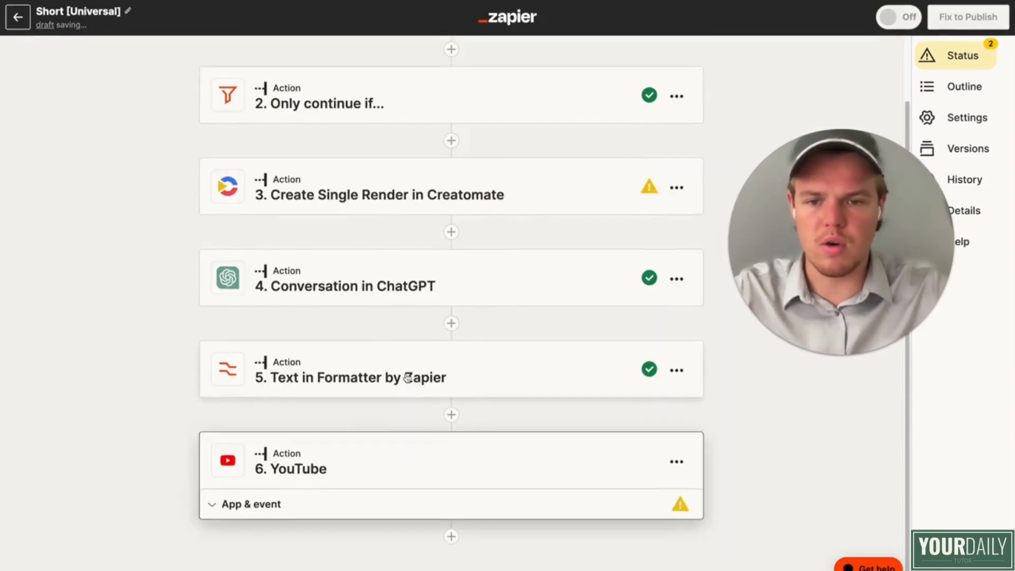
Step: Set the YouTube step's event to Upload Video and continue to the account selection
left_click(391, 430)
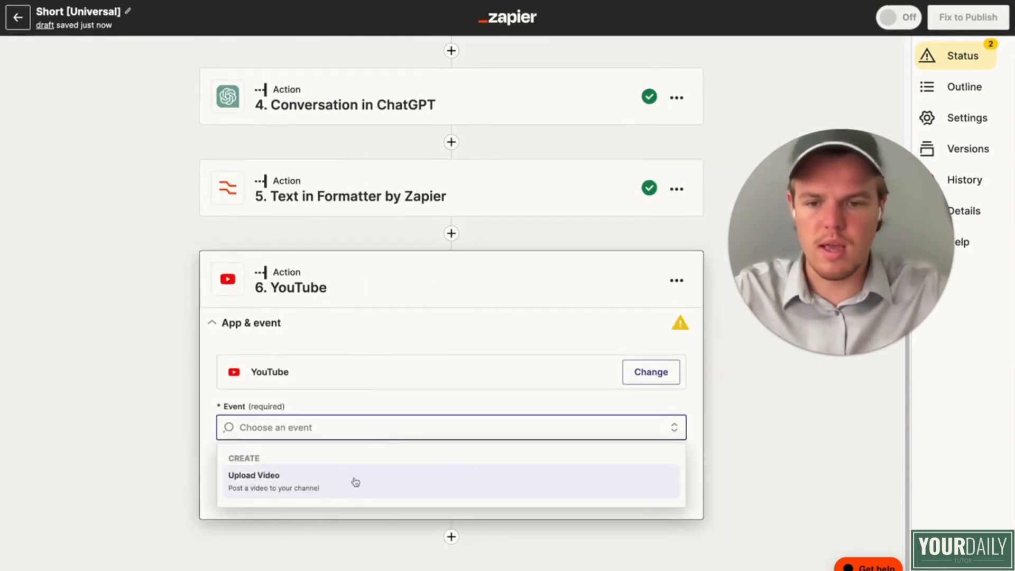
left_click(367, 475)
left_click(419, 486)
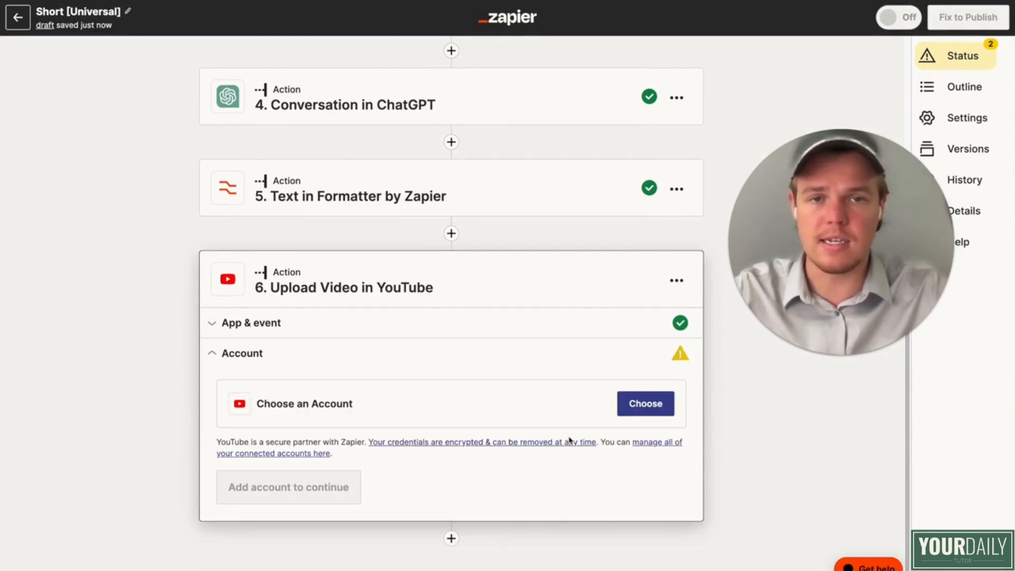
Step: Choose the English Youtube account for the YouTube upload step and continue to its action fields
left_click(670, 404)
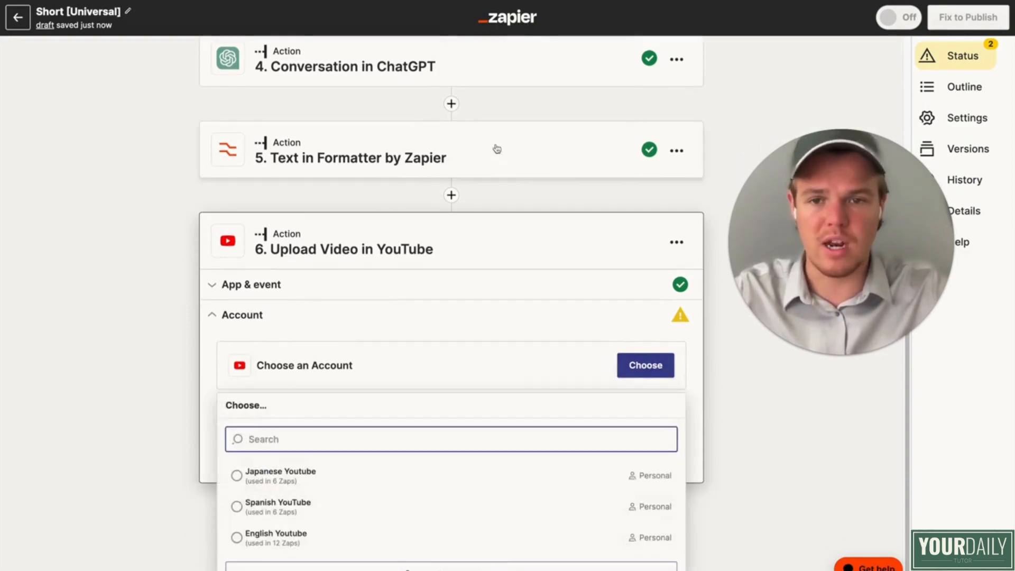
scroll(503, 174, "up", 3)
scroll(470, 208, "down", 4)
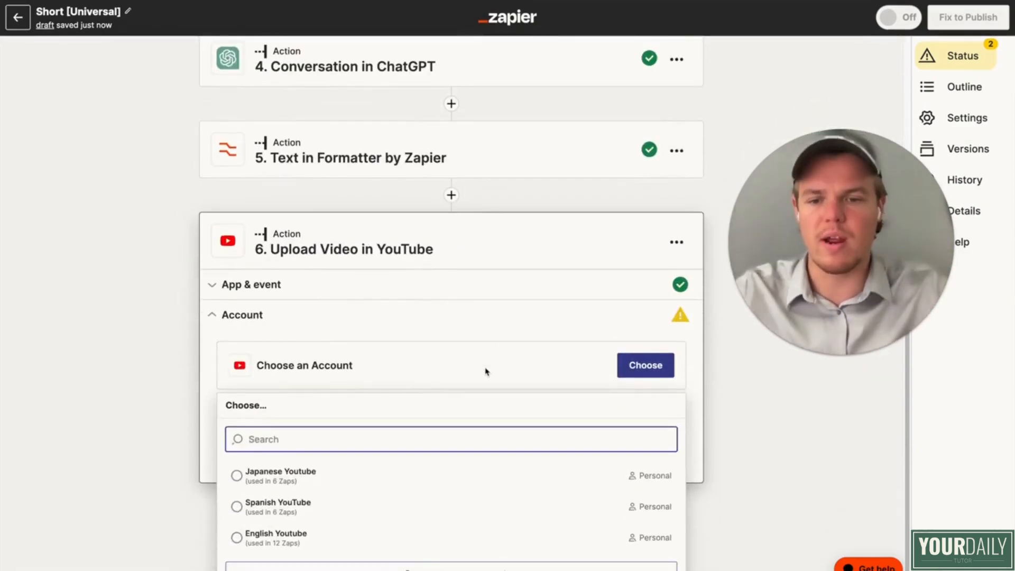
left_click(331, 537)
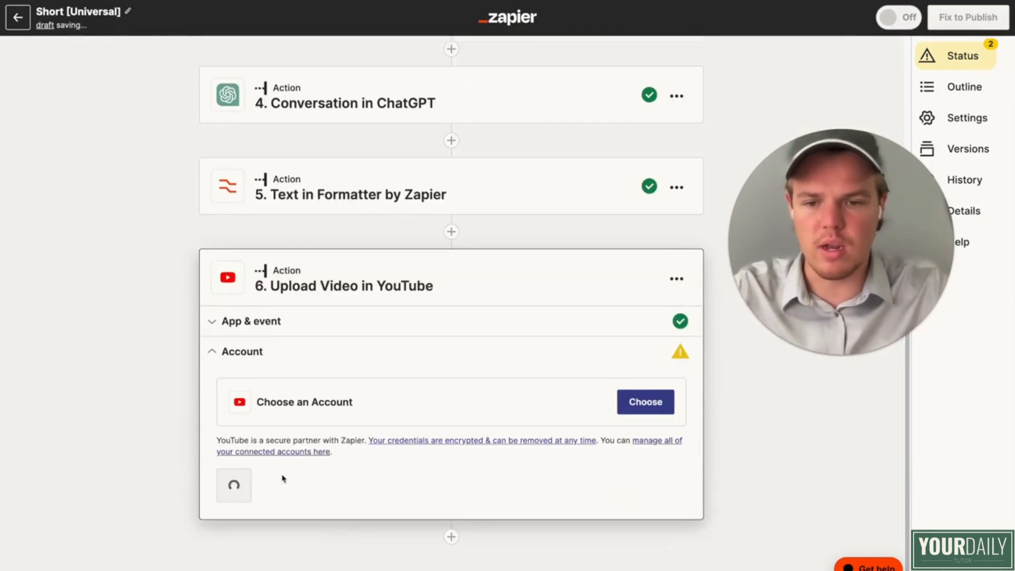
left_click(270, 456)
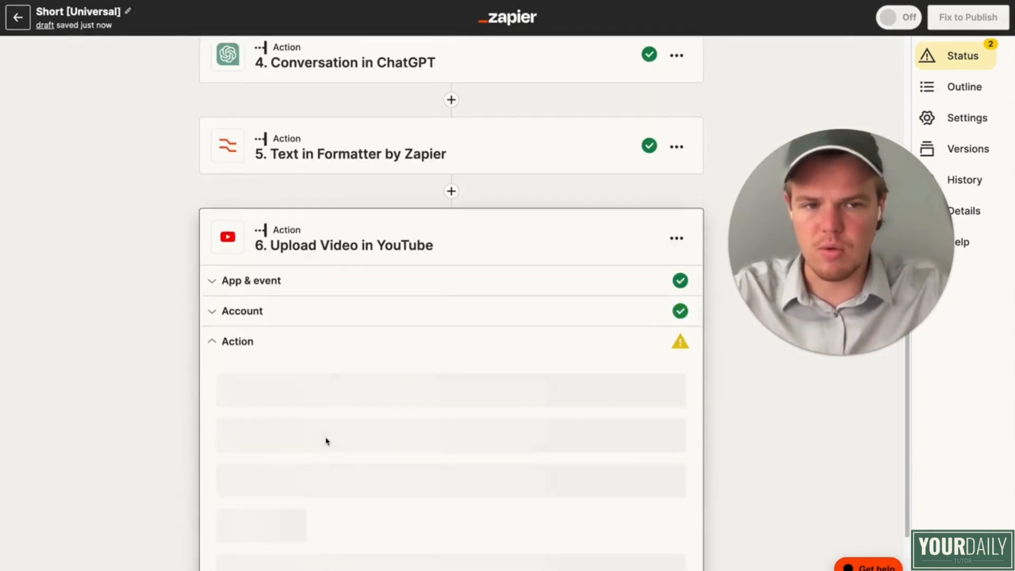
Step: Set the YouTube upload's title to the Formatter step's Output followed by #cooking
left_click(373, 312)
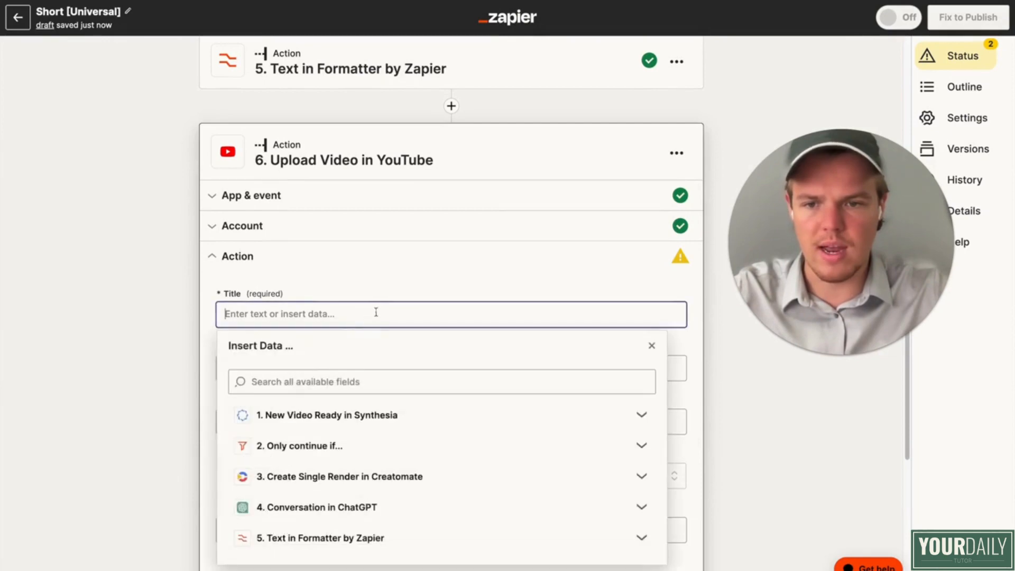
left_click(370, 449)
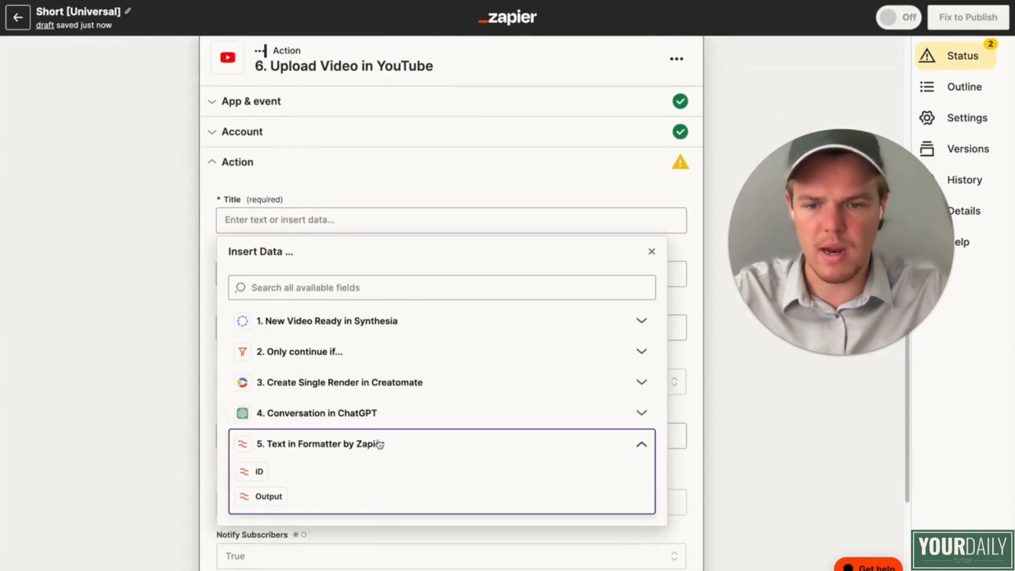
left_click(118, 335)
scroll(358, 221, "up", 4)
left_click(373, 200)
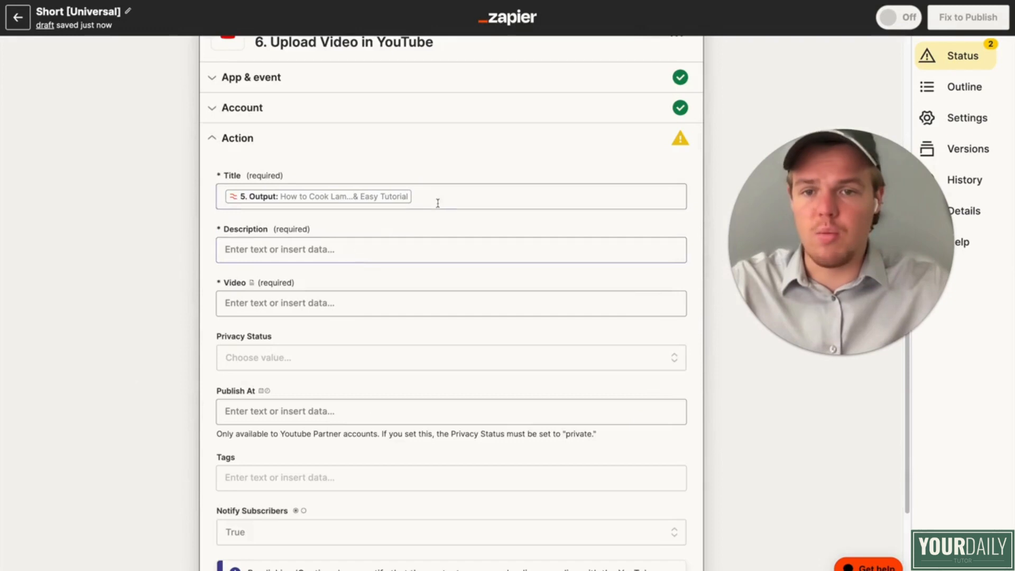
left_click(441, 199)
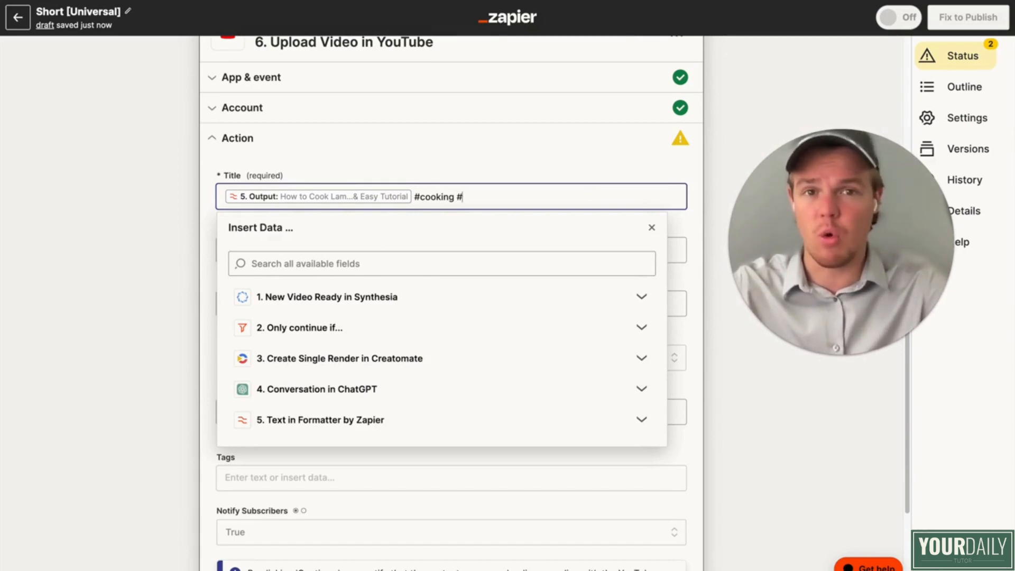
left_click(206, 204)
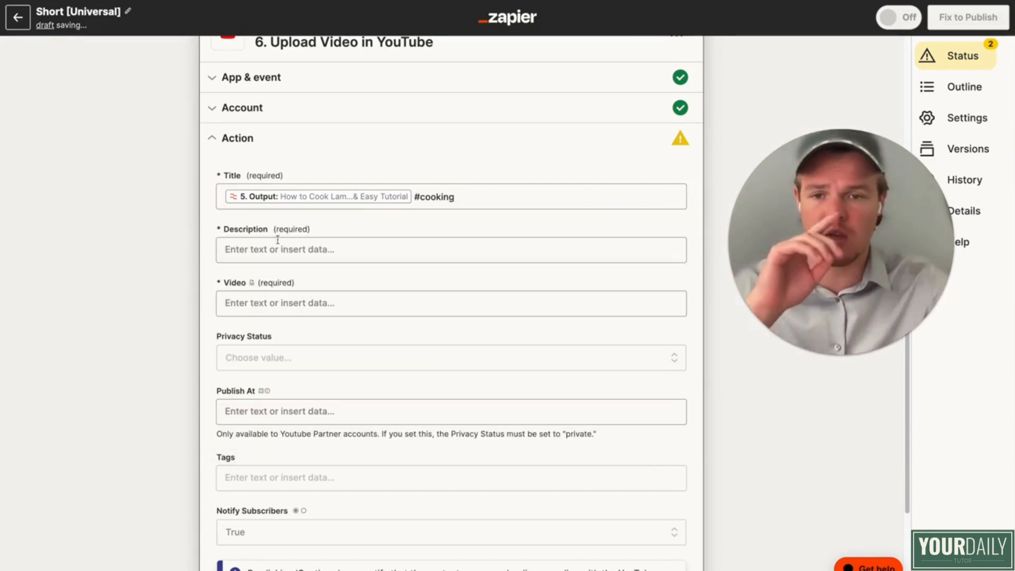
Step: Enter "Subscribe for more!" as the YouTube upload's description
left_click(312, 257)
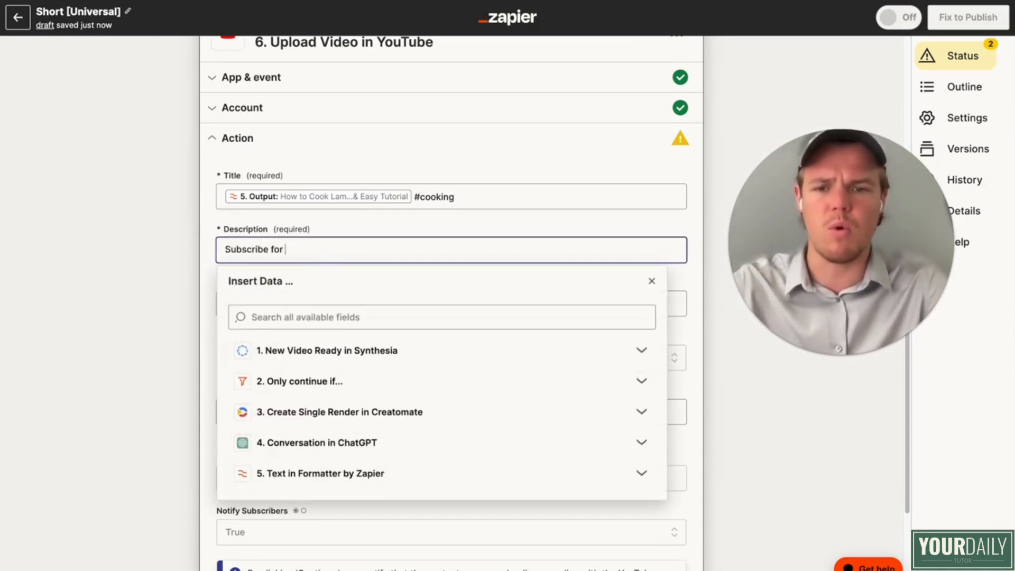
key("Return")
key("Return")
key("Return")
key("Return")
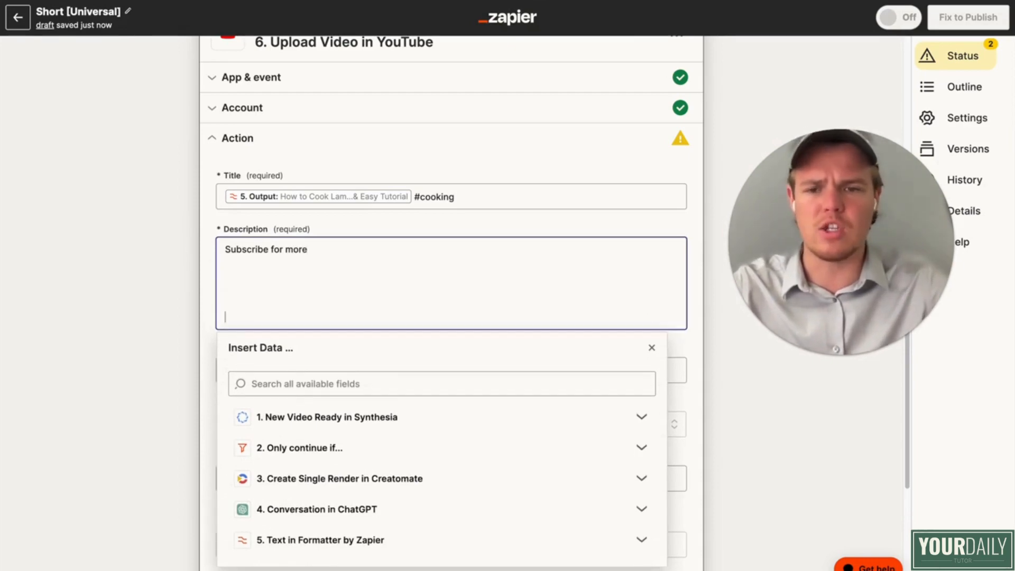
key("BackSpace")
key("BackSpace")
key("BackSpace")
key("BackSpace")
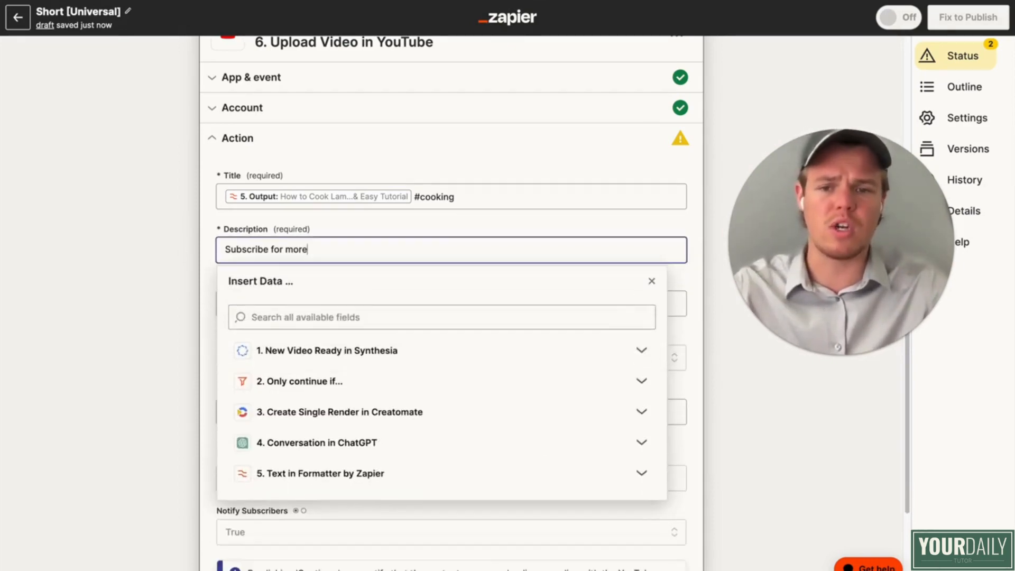
left_click(189, 287)
scroll(181, 292, "down", 1)
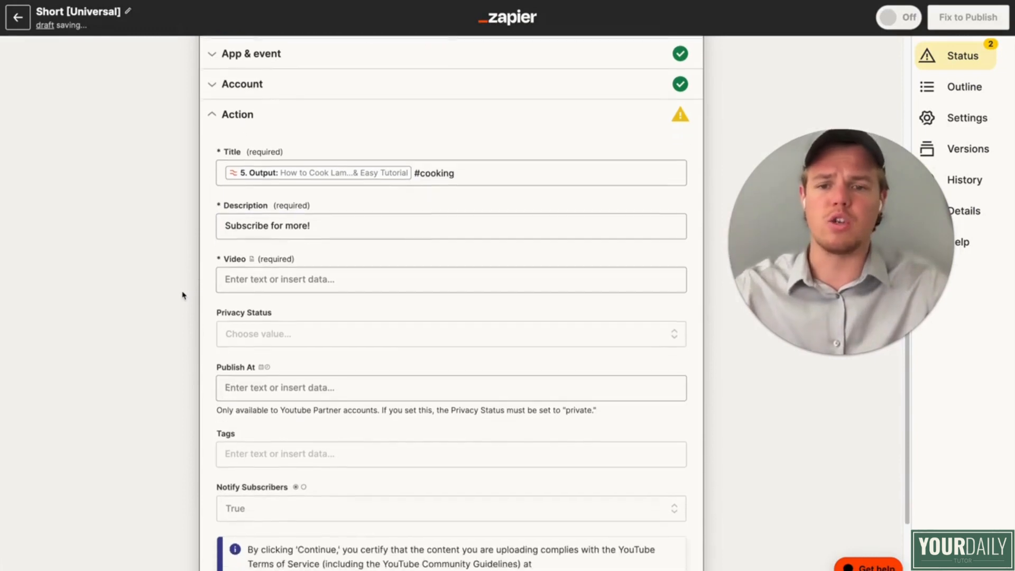
left_click(304, 280)
left_click(322, 378)
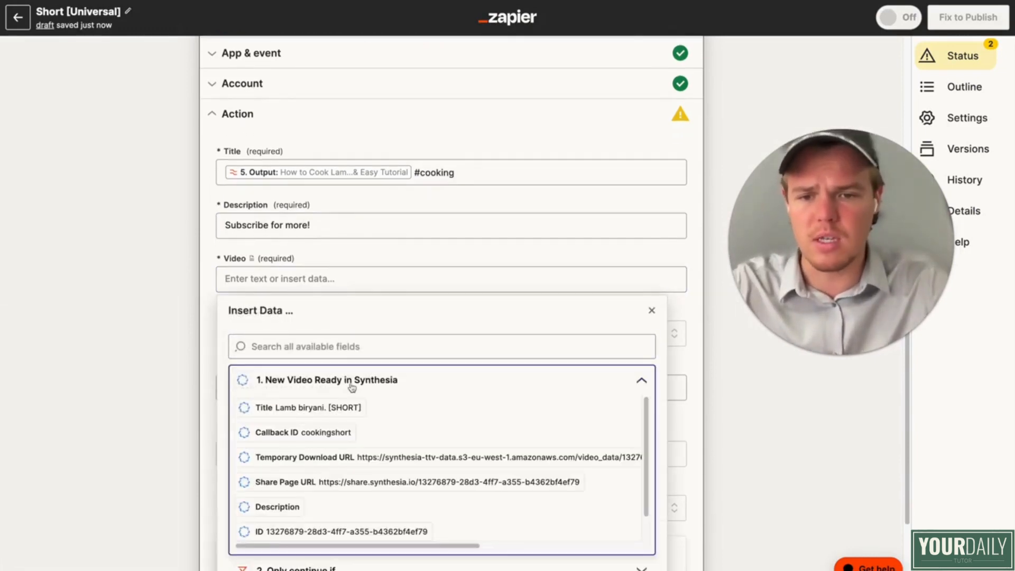
left_click(642, 380)
scroll(530, 386, "down", 3)
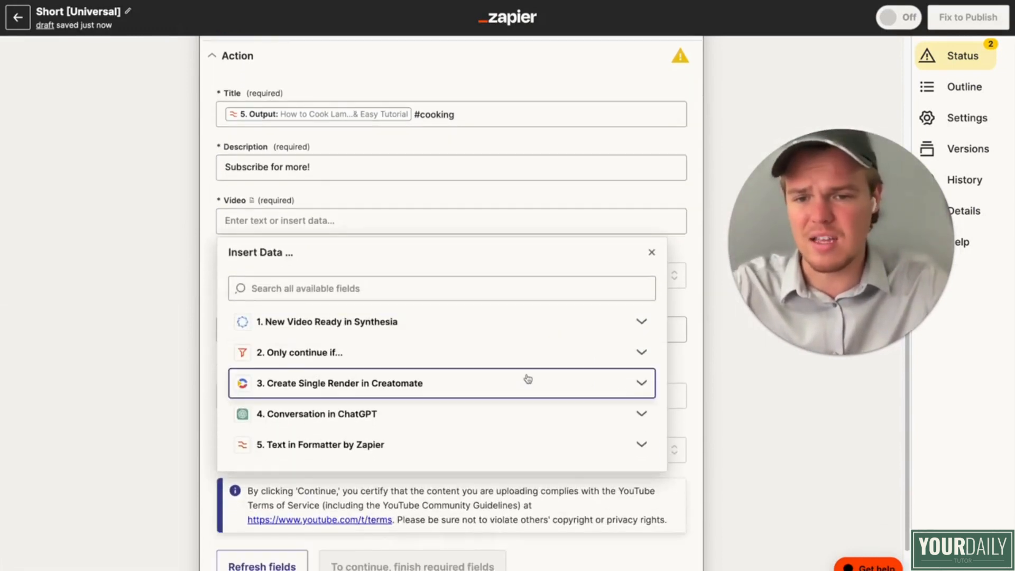
left_click(525, 379)
left_click(156, 386)
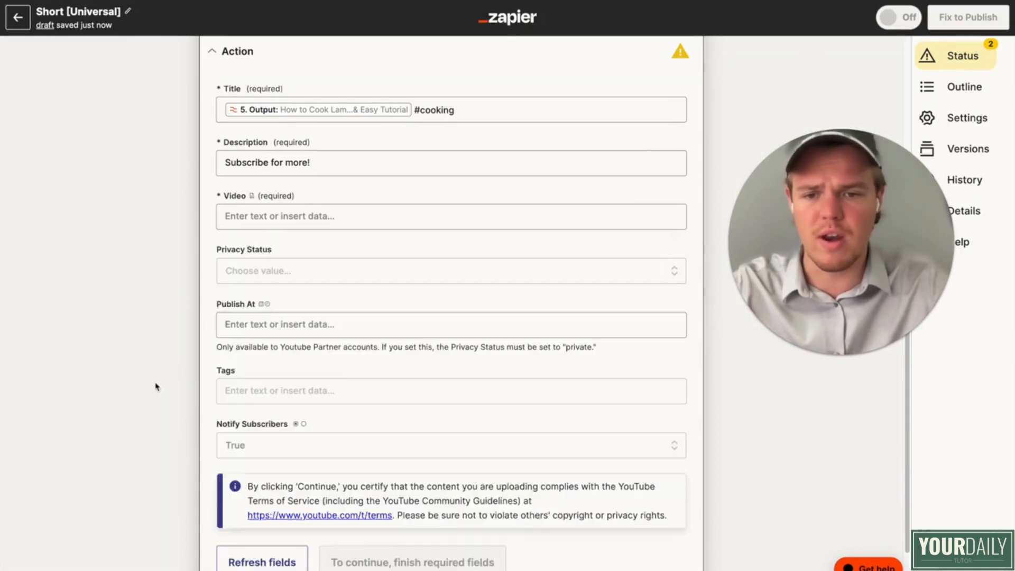
Step: Open the Creatomate Create Single Render step and run its test to send a render
scroll(220, 308, "up", 10)
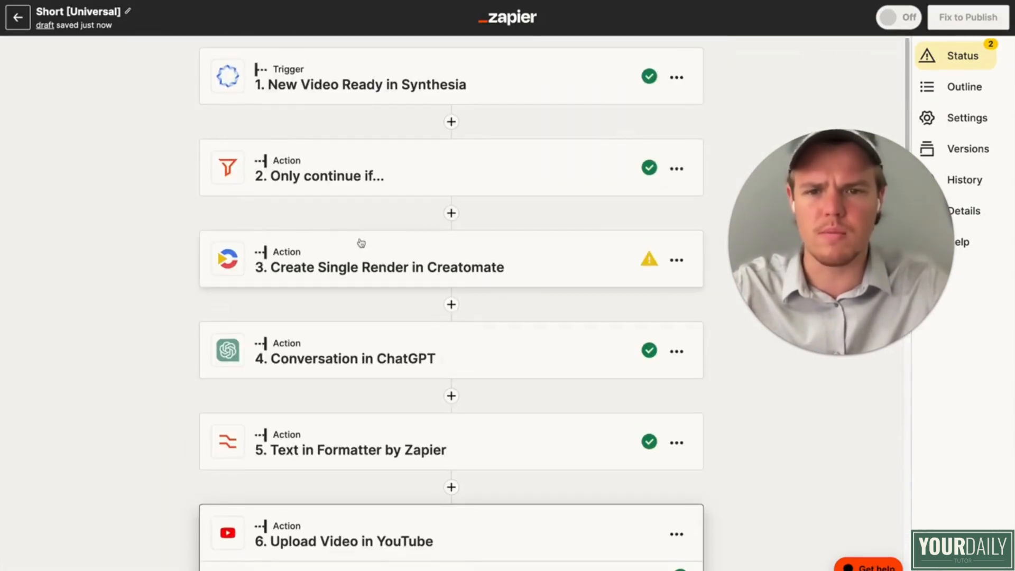
left_click(361, 243)
scroll(385, 309, "down", 6)
left_click(325, 370)
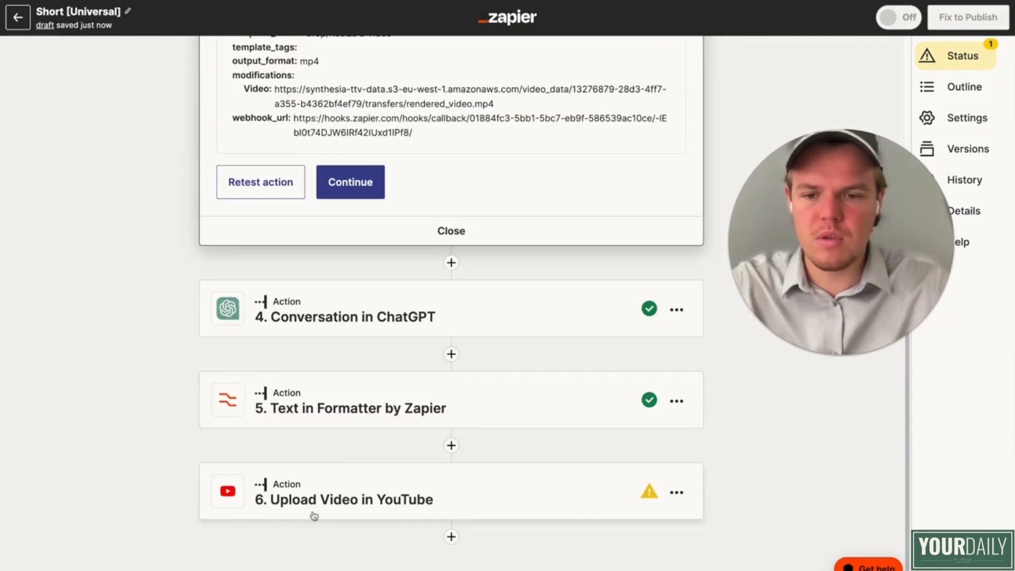
Step: Return to the YouTube upload step and insert the Creatomate render's Url into the required Video field
left_click(315, 514)
scroll(340, 383, "down", 5)
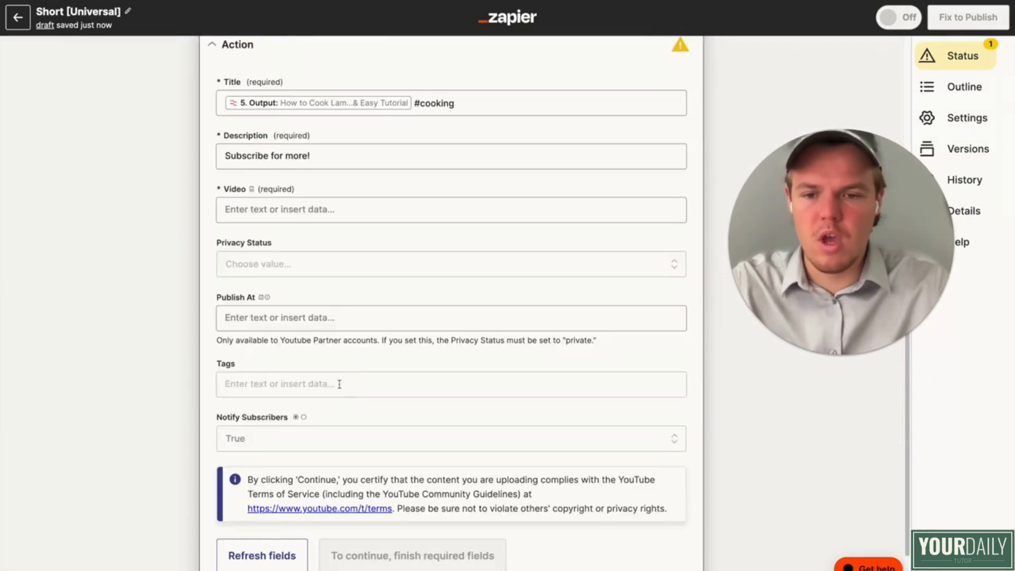
scroll(329, 258, "up", 2)
left_click(320, 203)
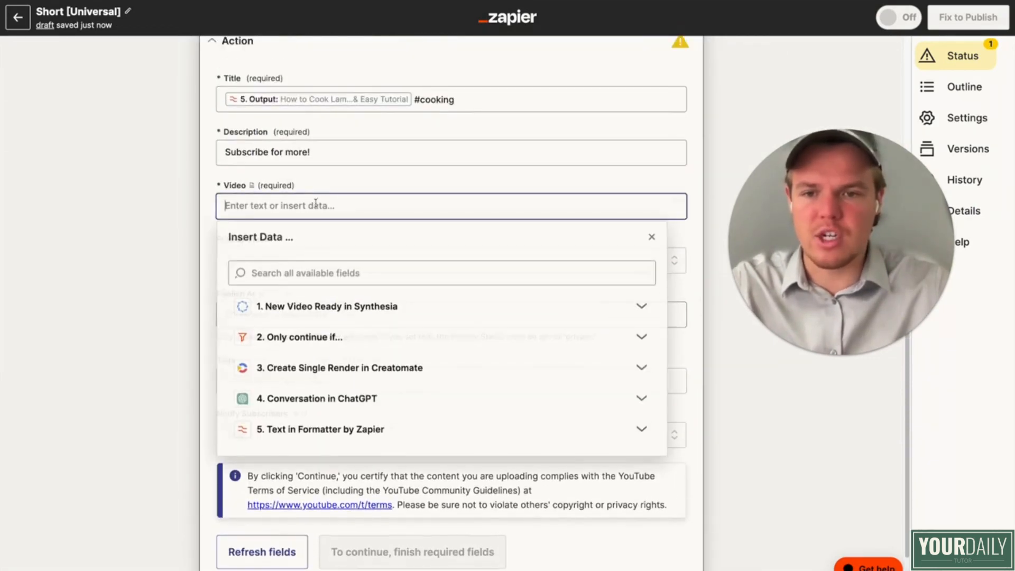
left_click(370, 368)
scroll(395, 431, "down", 5)
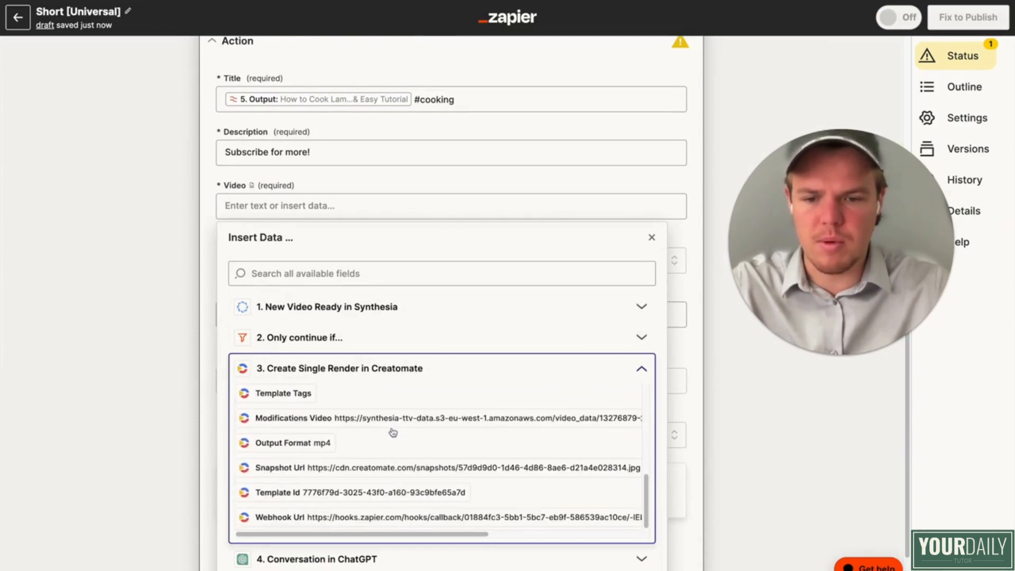
scroll(407, 436, "up", 3)
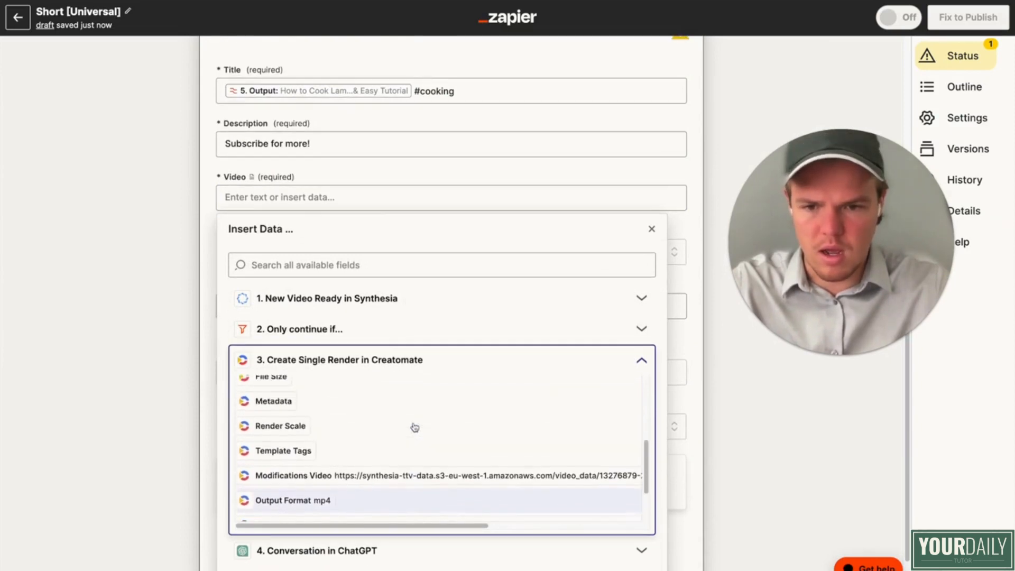
scroll(415, 427, "up", 1)
left_click(410, 444)
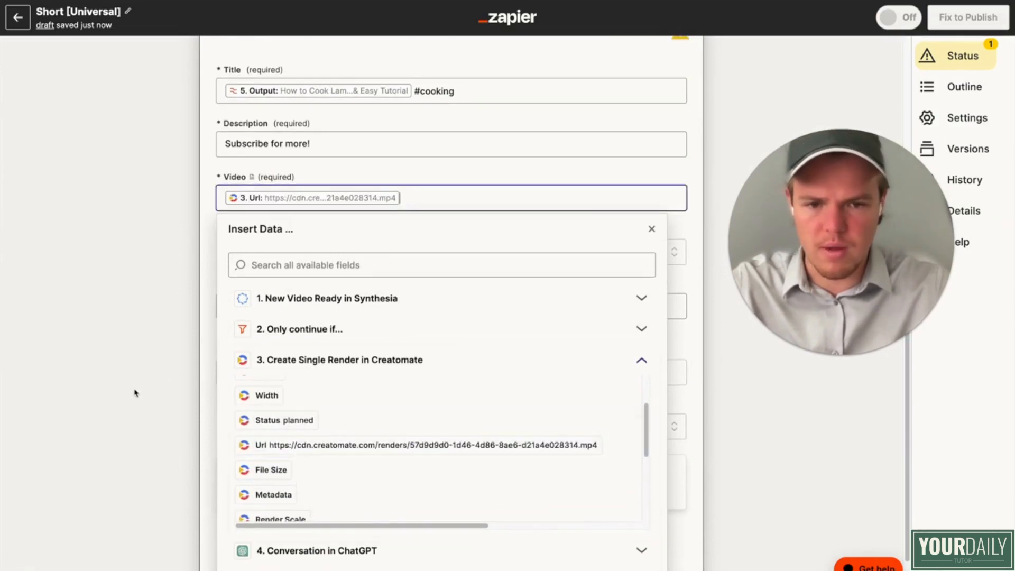
Step: Set the YouTube upload's Privacy Status to private
scroll(310, 345, "down", 1)
scroll(312, 315, "up", 8)
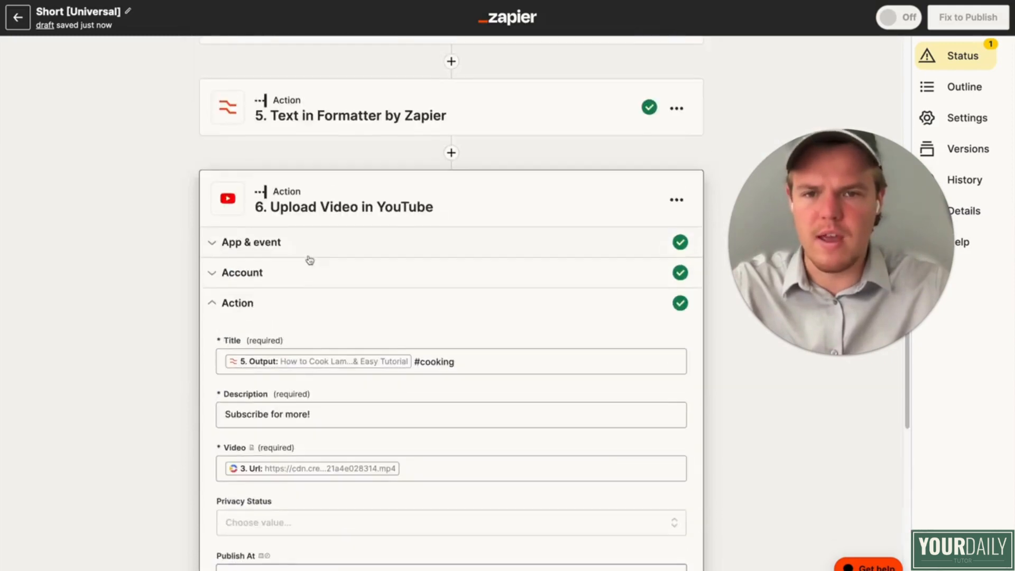
left_click(363, 214)
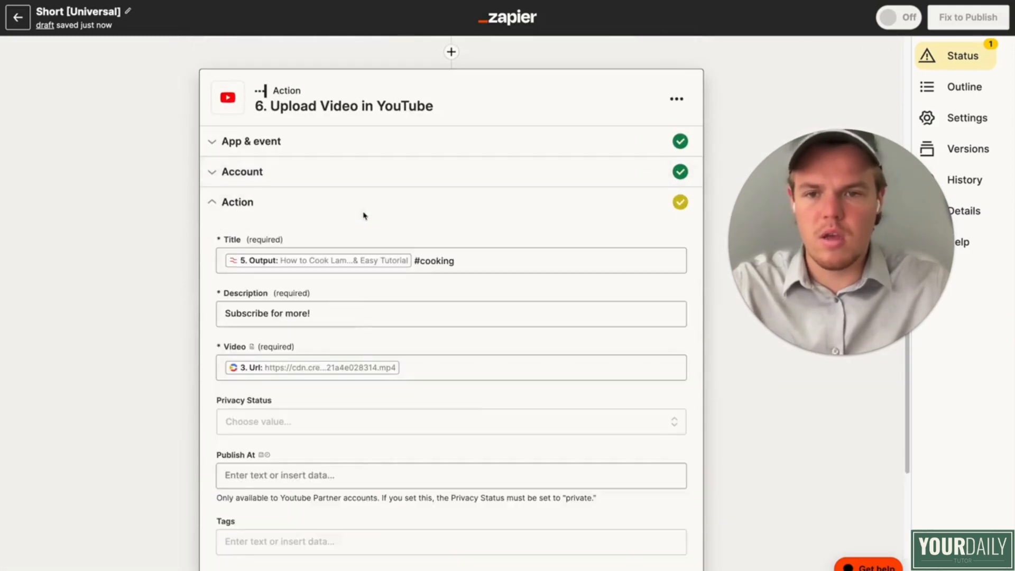
scroll(352, 328, "down", 3)
left_click(346, 292)
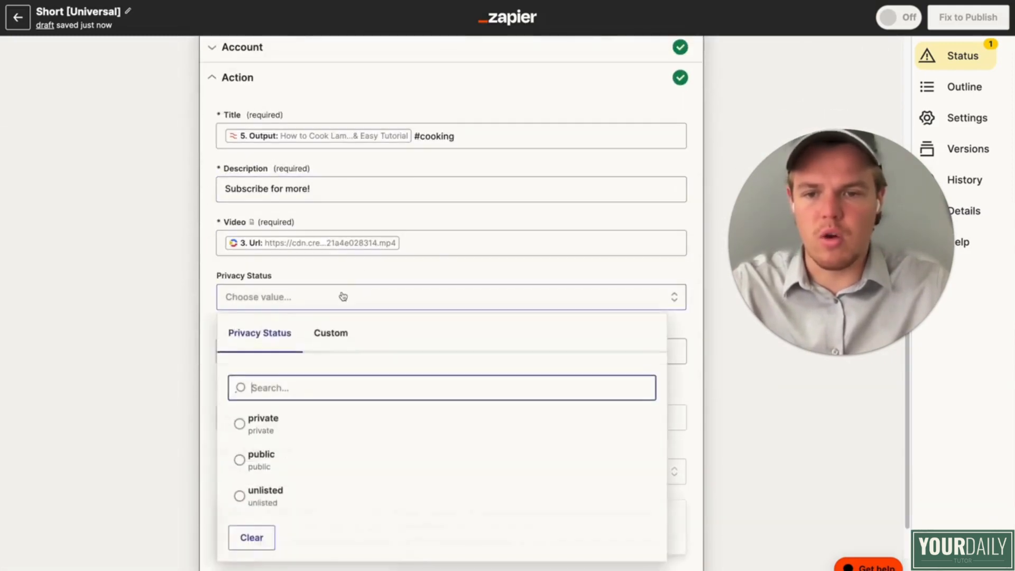
scroll(324, 367, "down", 2)
left_click(338, 352)
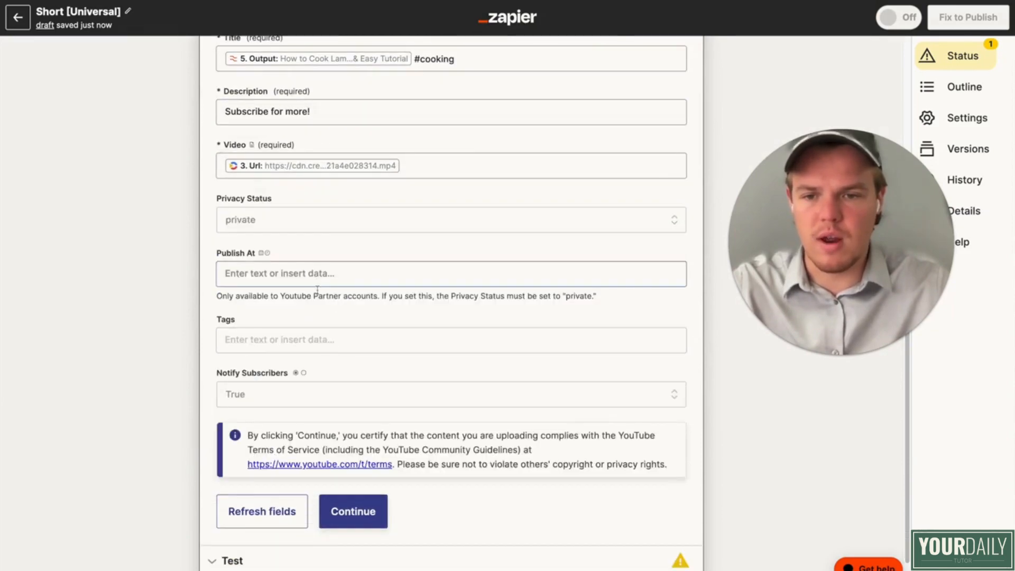
Step: Leave the tags empty, set Notify Subscribers to False and continue to the YouTube upload's test
left_click(317, 342)
left_click(191, 331)
left_click(338, 394)
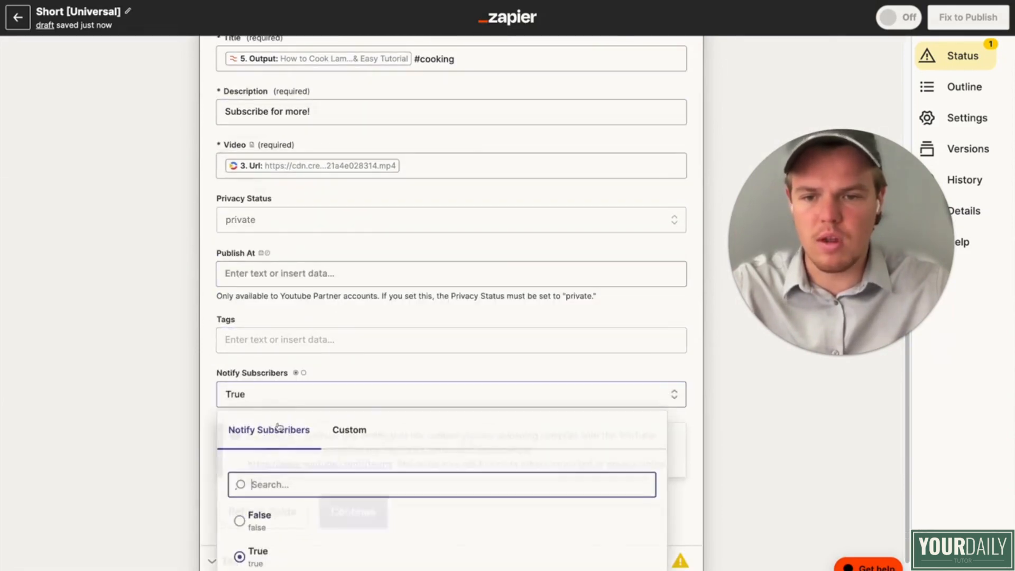
left_click(282, 516)
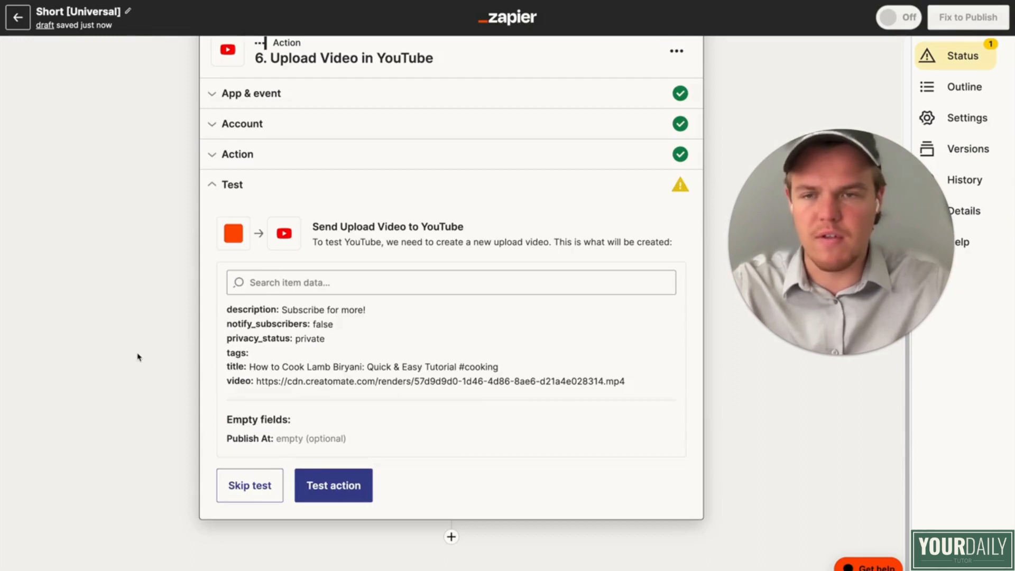
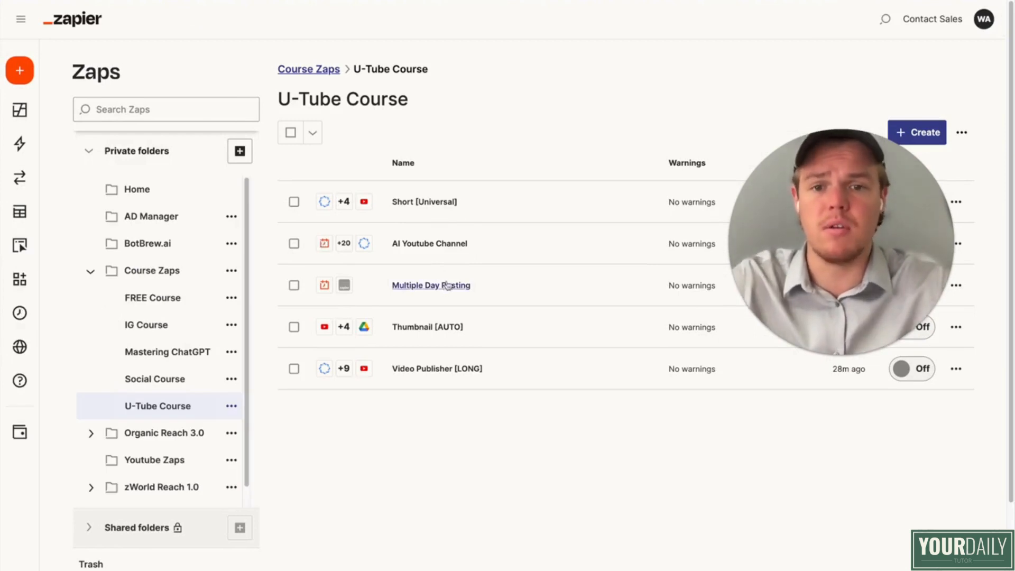
Step: Open the AI Youtube Channel Zap and change its trigger from Schedule to Basecamp 3 with the New To-do event
left_click(451, 236)
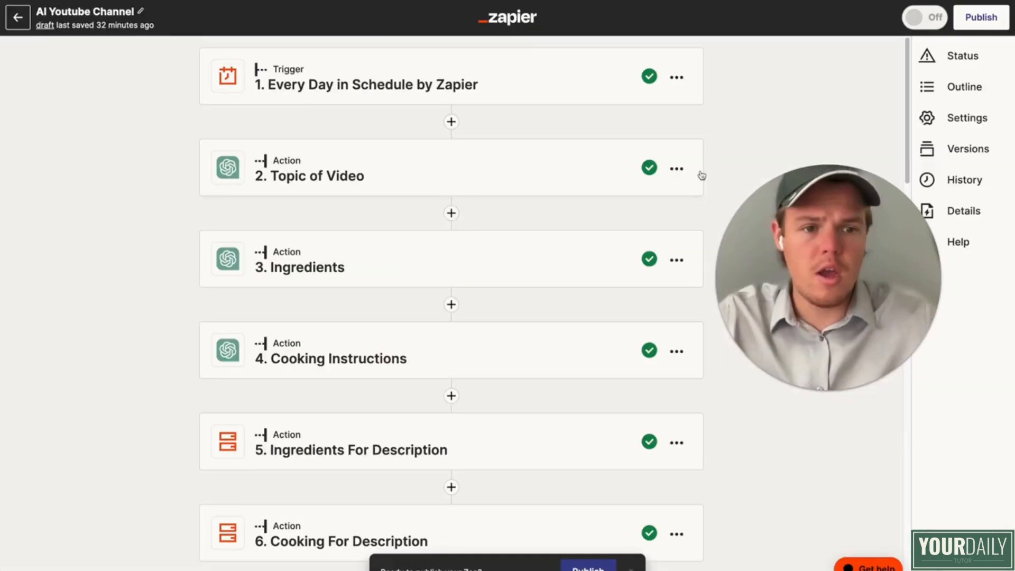
left_click(527, 90)
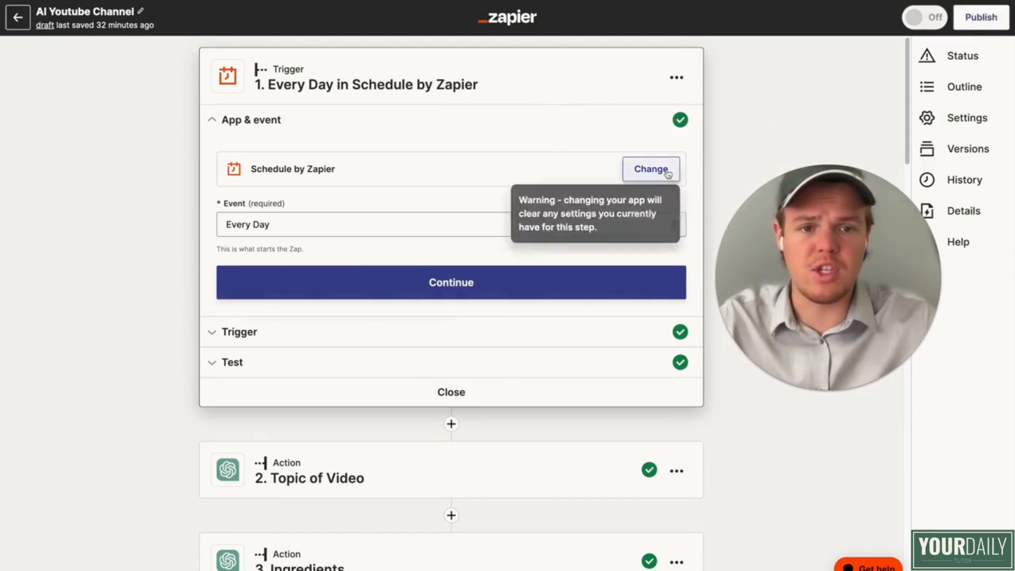
left_click(640, 169)
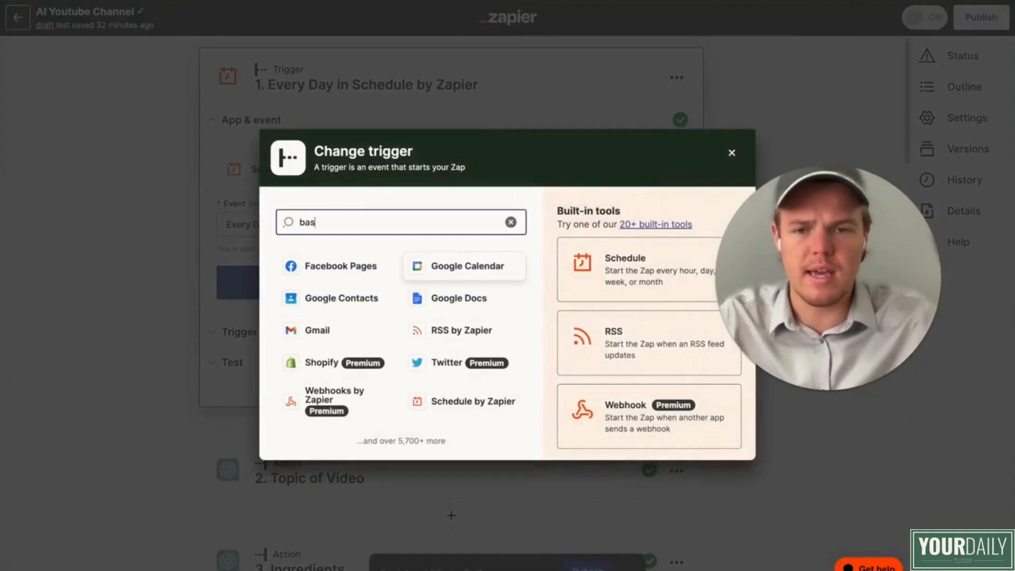
left_click(410, 278)
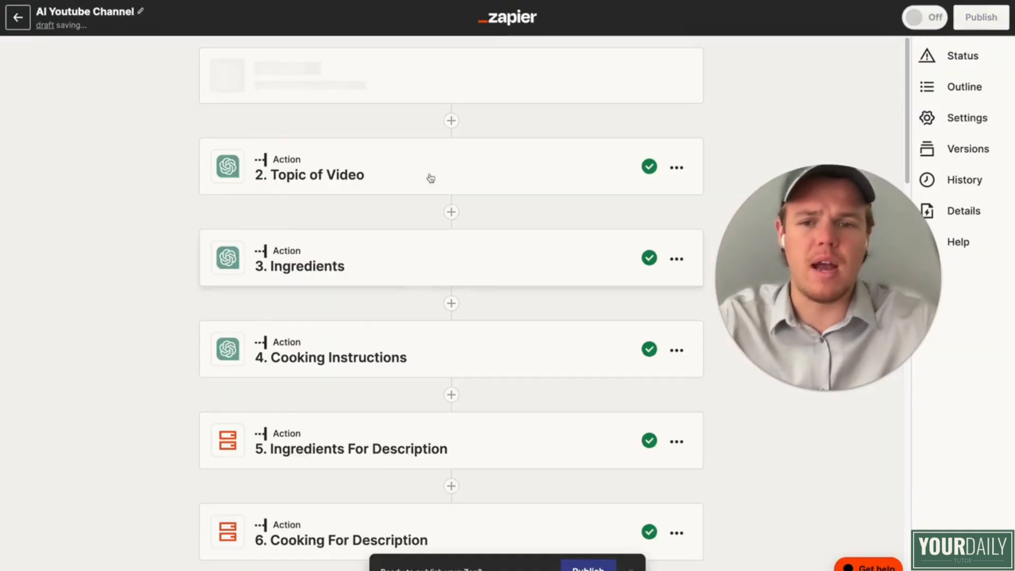
left_click(416, 227)
scroll(392, 212, "down", 8)
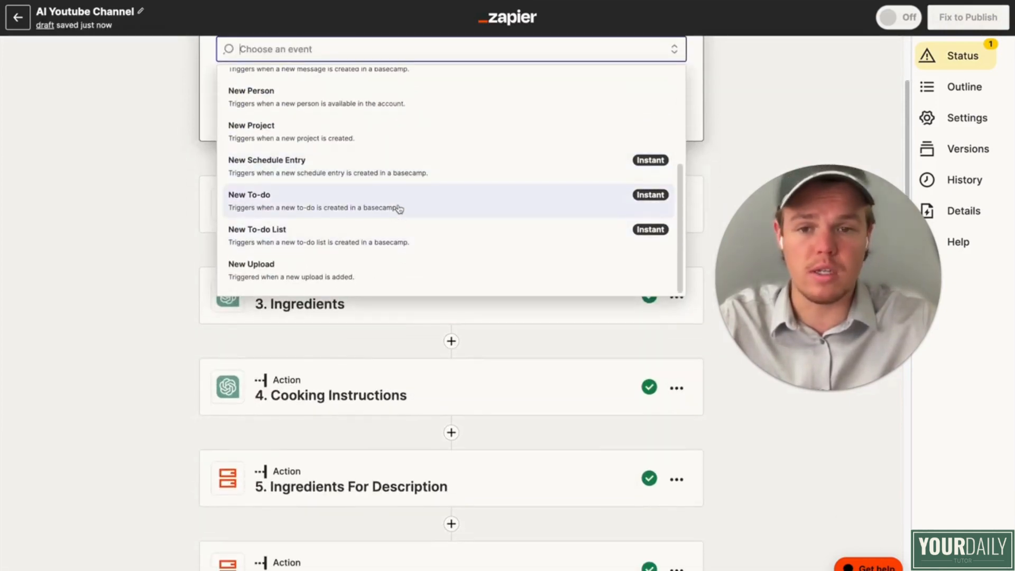
left_click(399, 209)
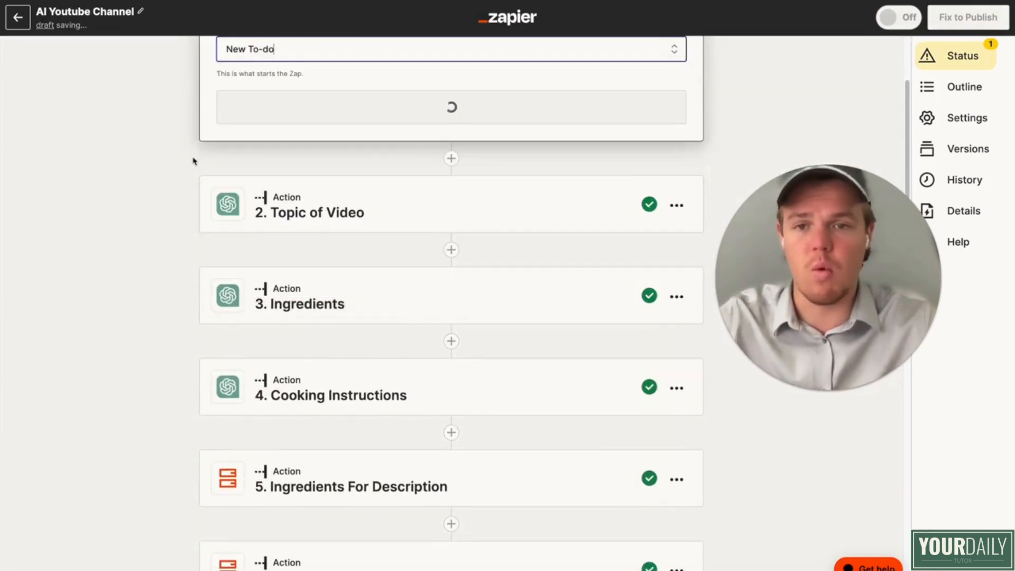
Step: Continue with the connected Basecamp 3 account and set the trigger's Account field to Webcafe AI
left_click(340, 295)
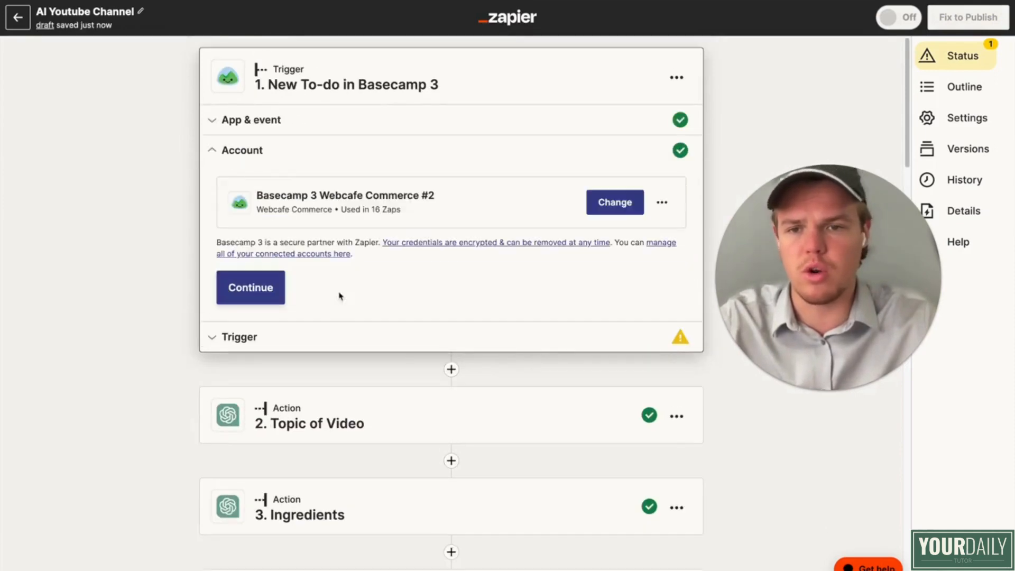
left_click(276, 297)
left_click(319, 242)
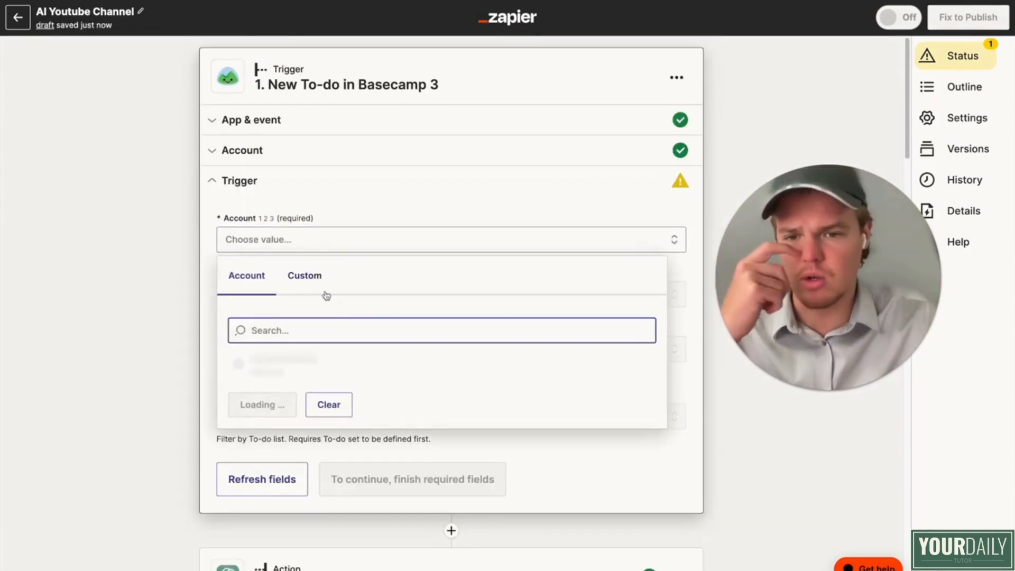
left_click(314, 359)
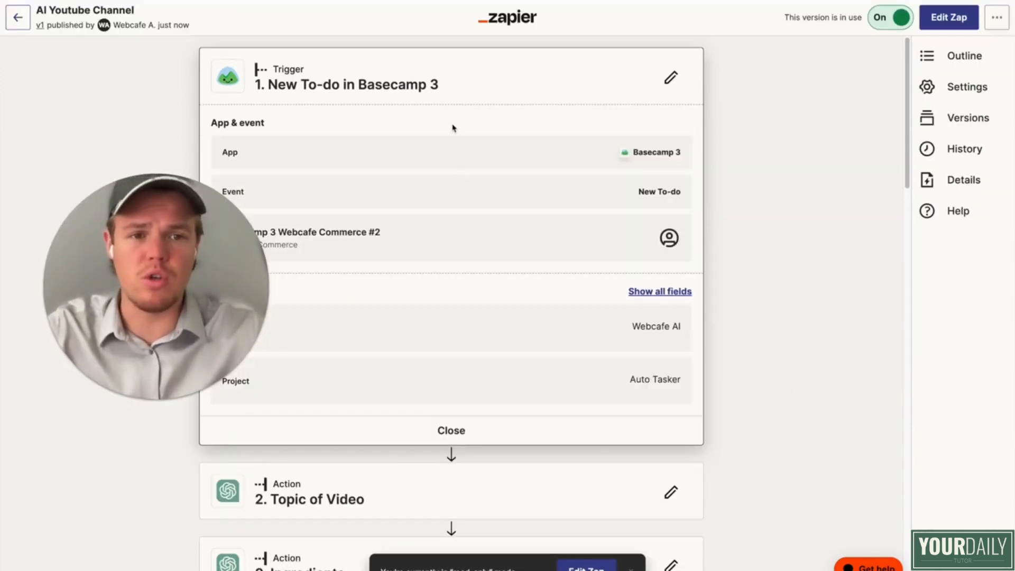
Step: Return to the U-Tube Course folder and turn on the Video Publisher [LONG] Zap
scroll(450, 128, "down", 4)
scroll(447, 128, "down", 10)
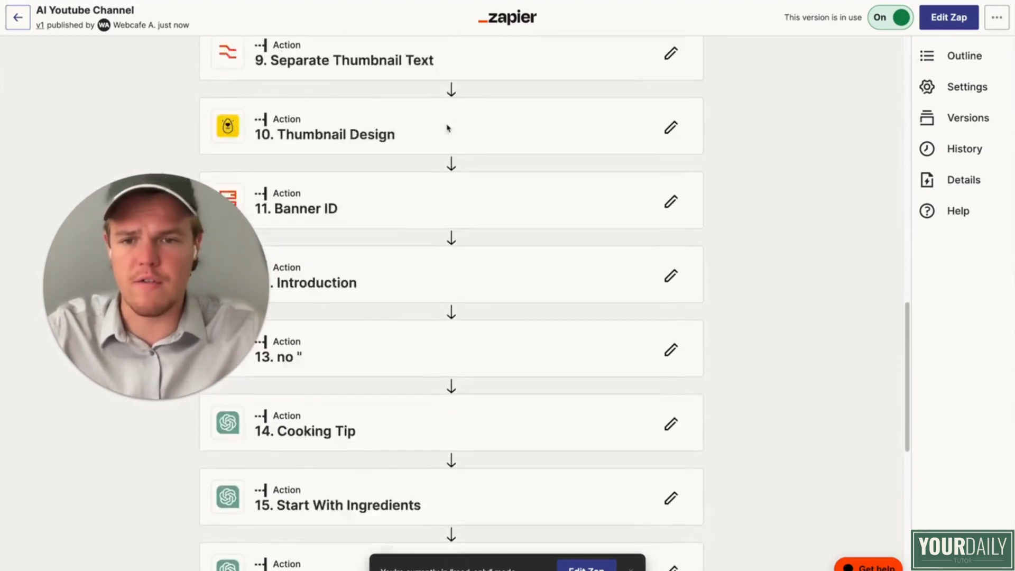
scroll(447, 128, "up", 15)
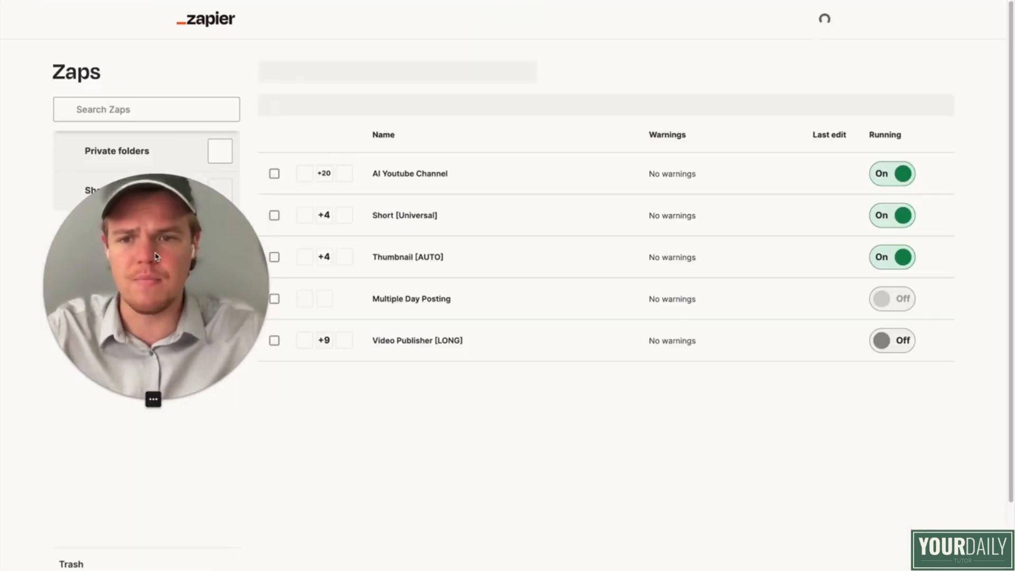
left_click_drag(156, 257, 417, 423)
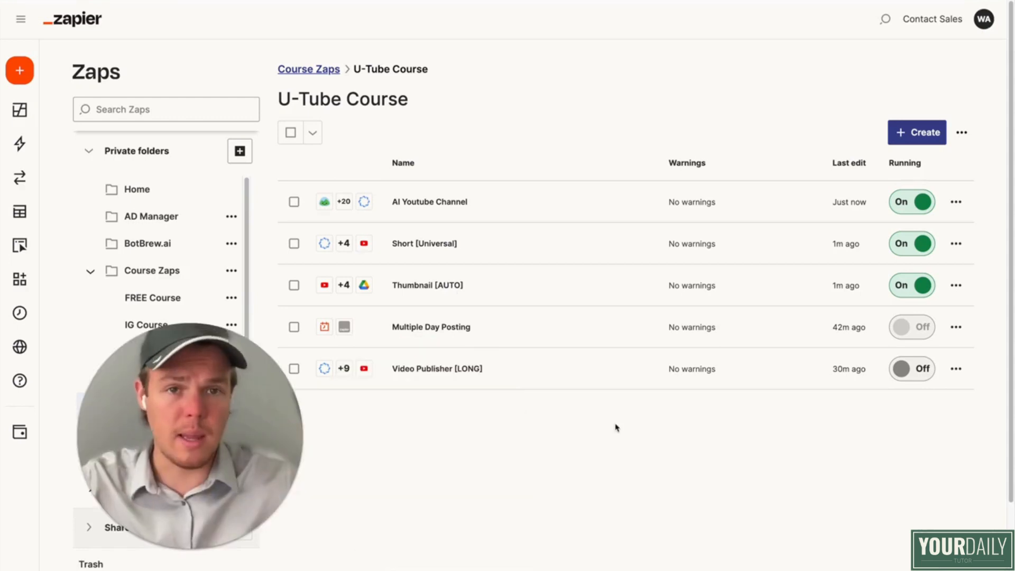
left_click(924, 368)
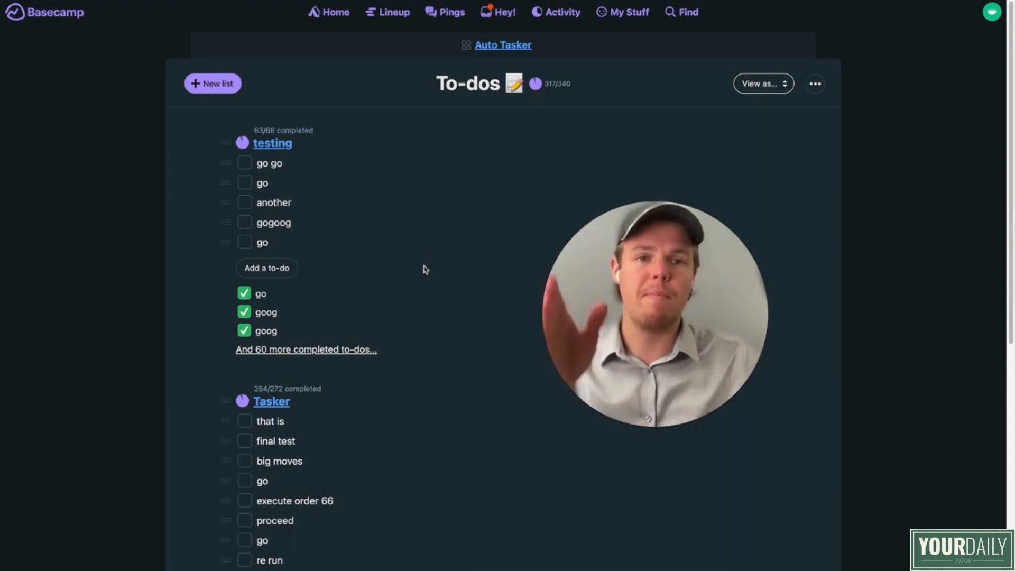
Step: Add a to-do named Go to the testing list of the Auto Tasker project in Basecamp
left_click_drag(661, 364, 582, 347)
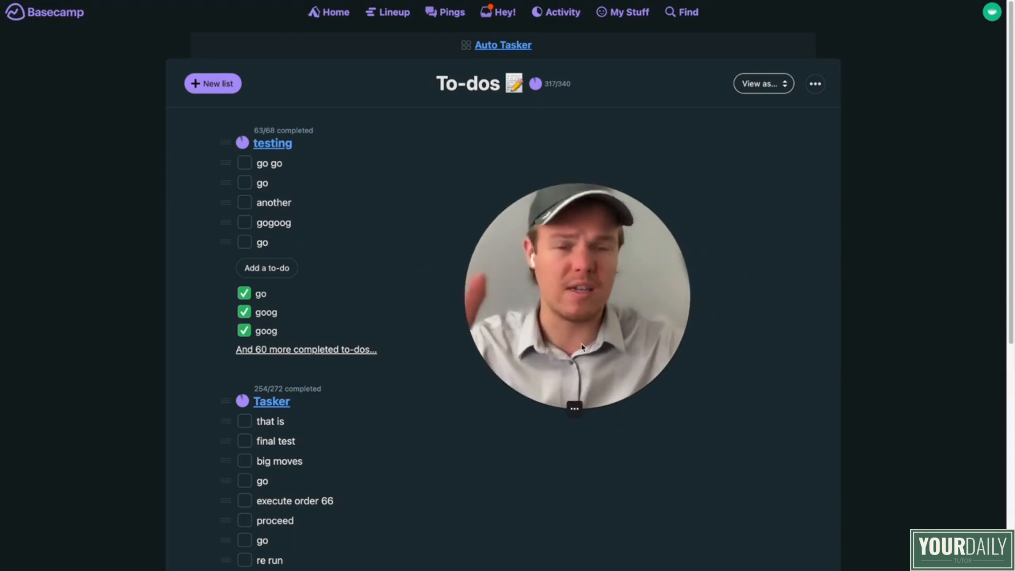
left_click(275, 269)
type("Astronomy ")
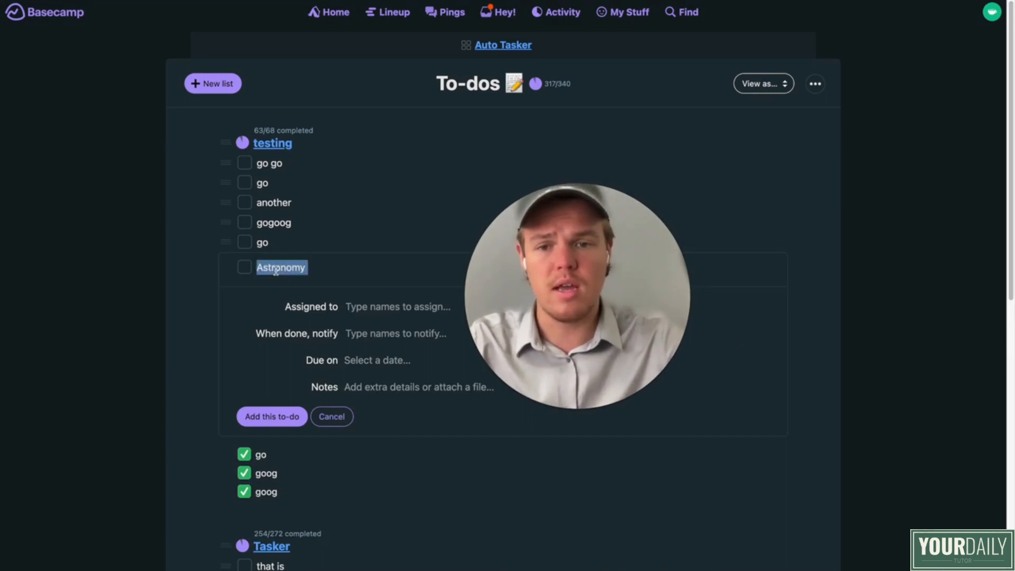
type("Go")
key("Return")
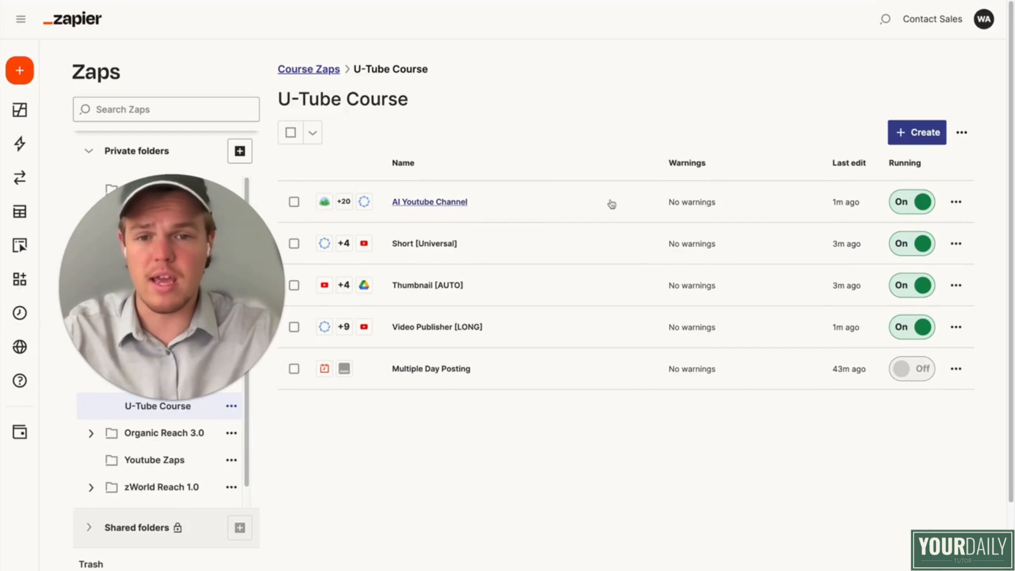
Step: Open the AI Youtube Channel Zap's history in Zapier and examine the steps and output data of its current run
left_click(955, 200)
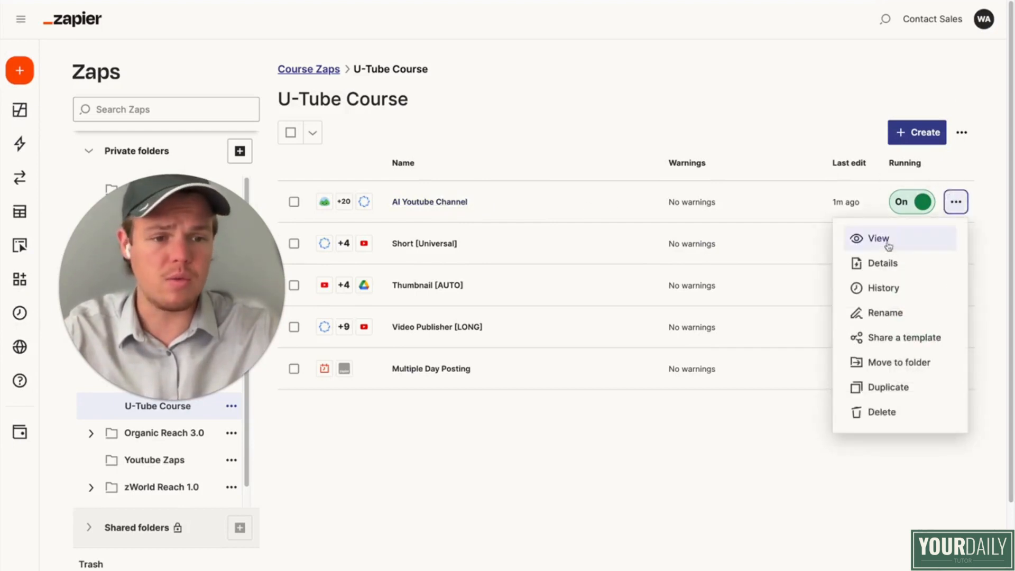
left_click(755, 263)
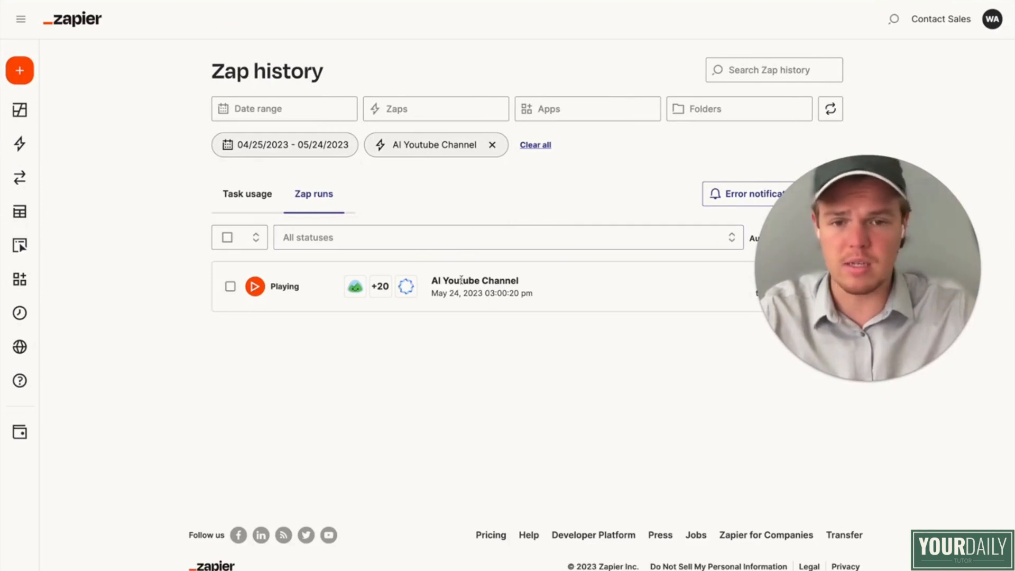
left_click(461, 280)
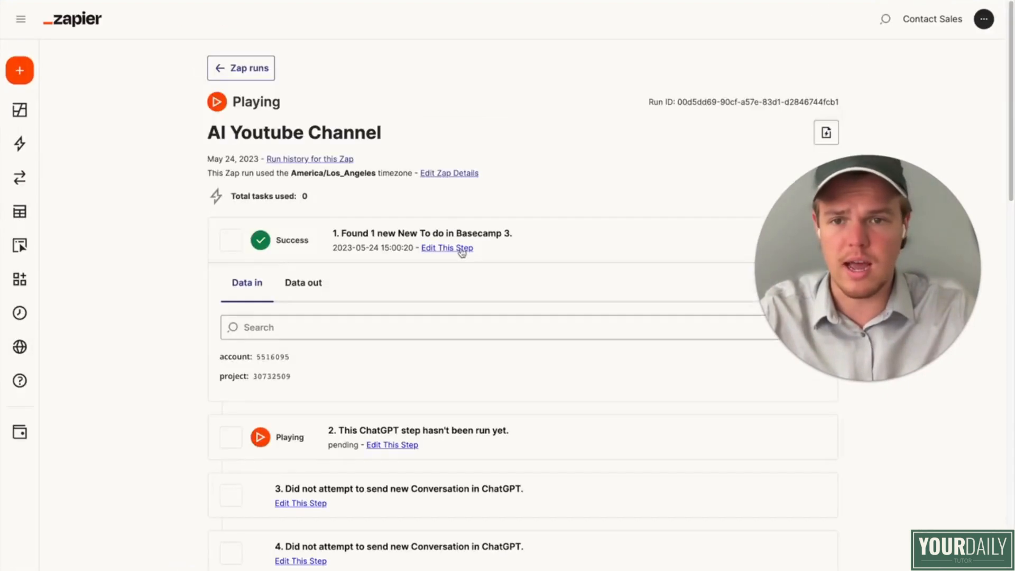
scroll(462, 252, "down", 7)
scroll(453, 254, "up", 7)
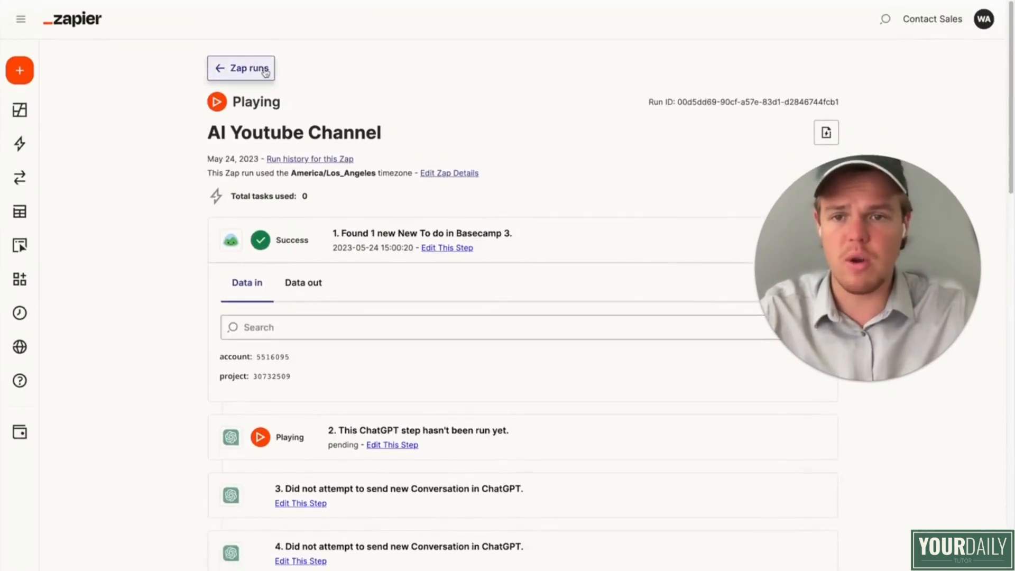
left_click(265, 73)
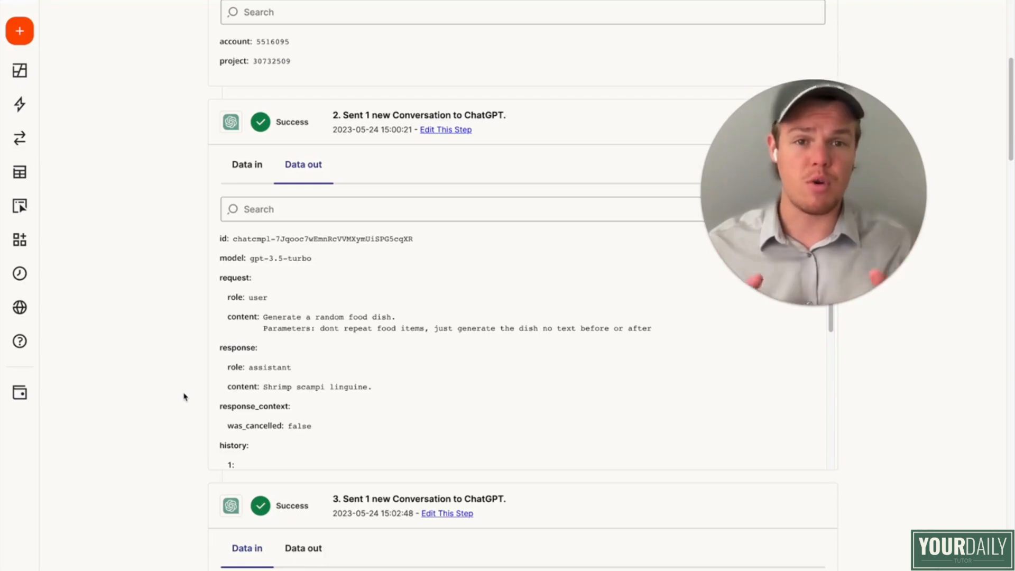
scroll(184, 396, "up", 6)
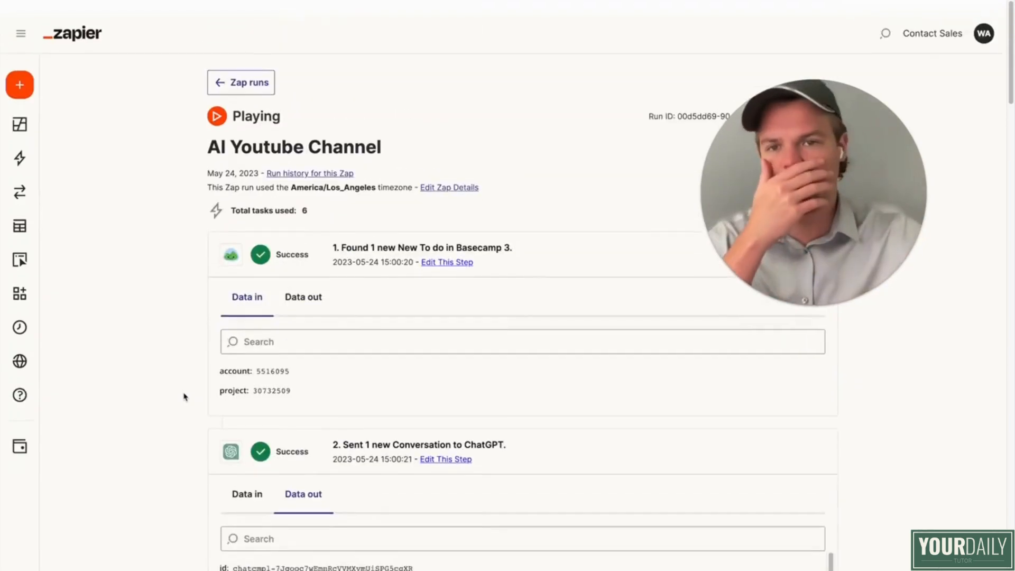
left_click(239, 70)
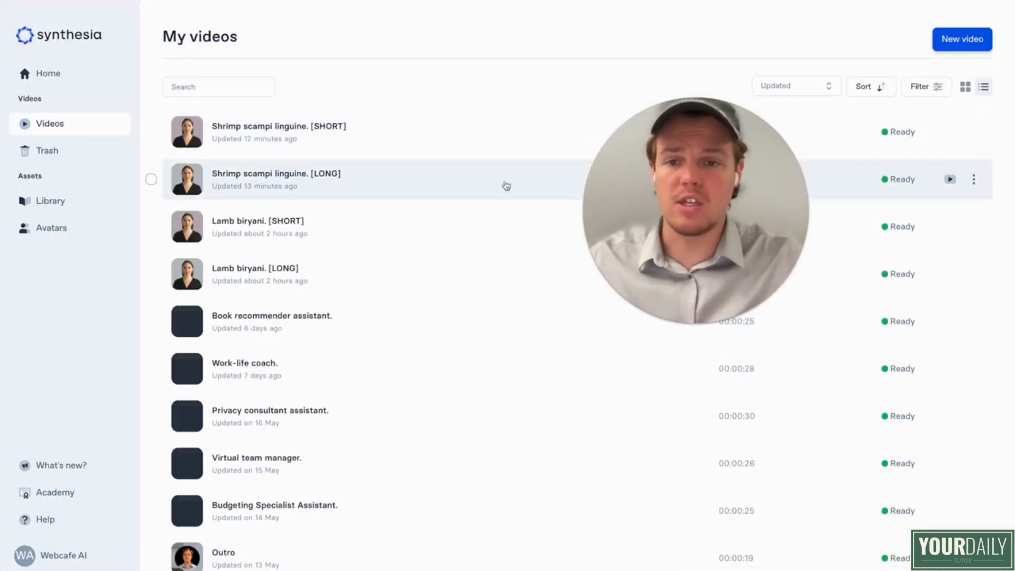
Step: Return from Synthesia to Zapier, recheck the AI Youtube Channel run's details and go back to the run list
left_click_drag(674, 195, 549, 195)
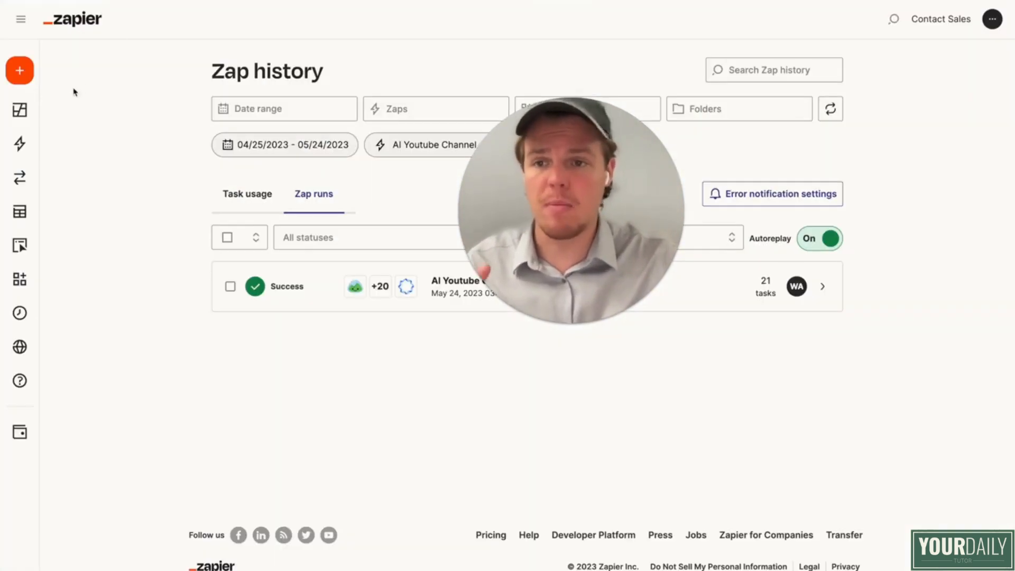
left_click(63, 2)
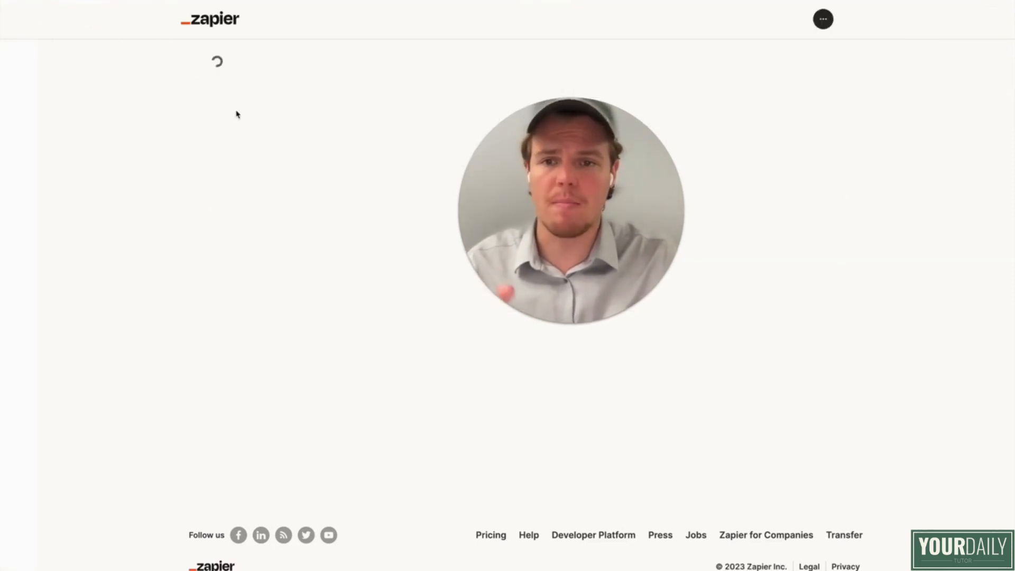
left_click_drag(618, 232, 811, 221)
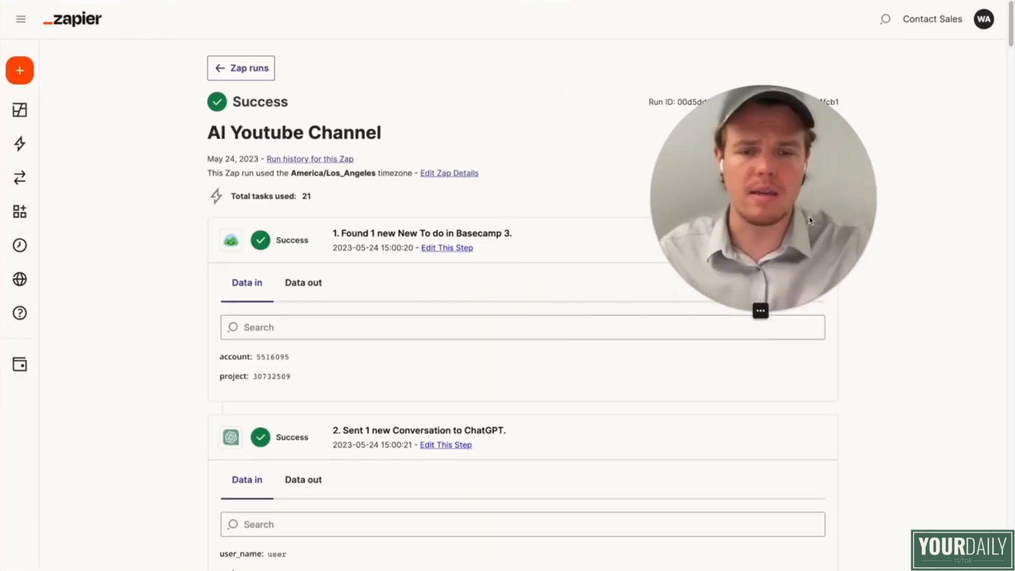
left_click(248, 69)
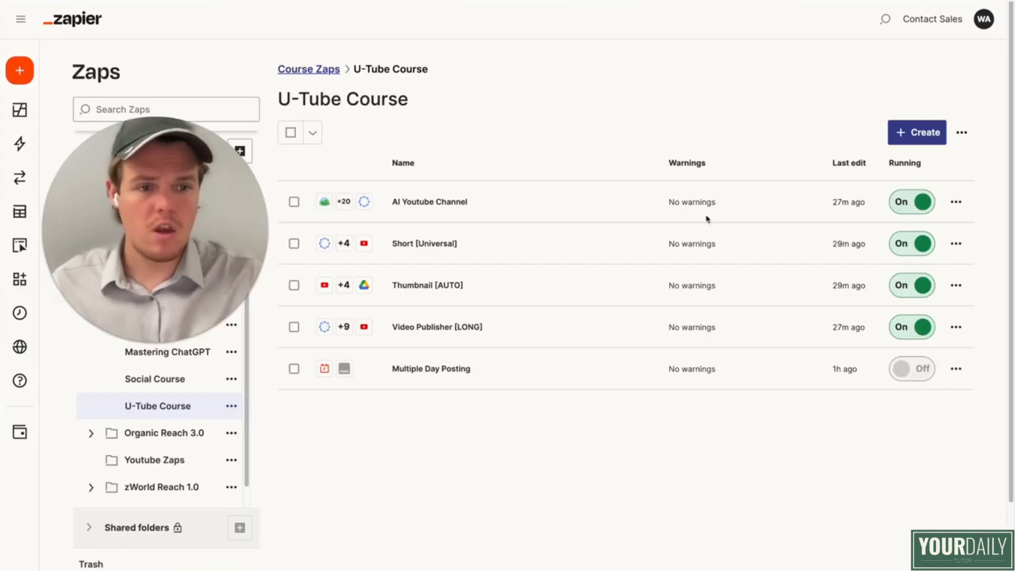
Step: Check the run histories of the Short [Universal] and Video Publisher [LONG] Zaps in the U-Tube Course folder
left_click(956, 244)
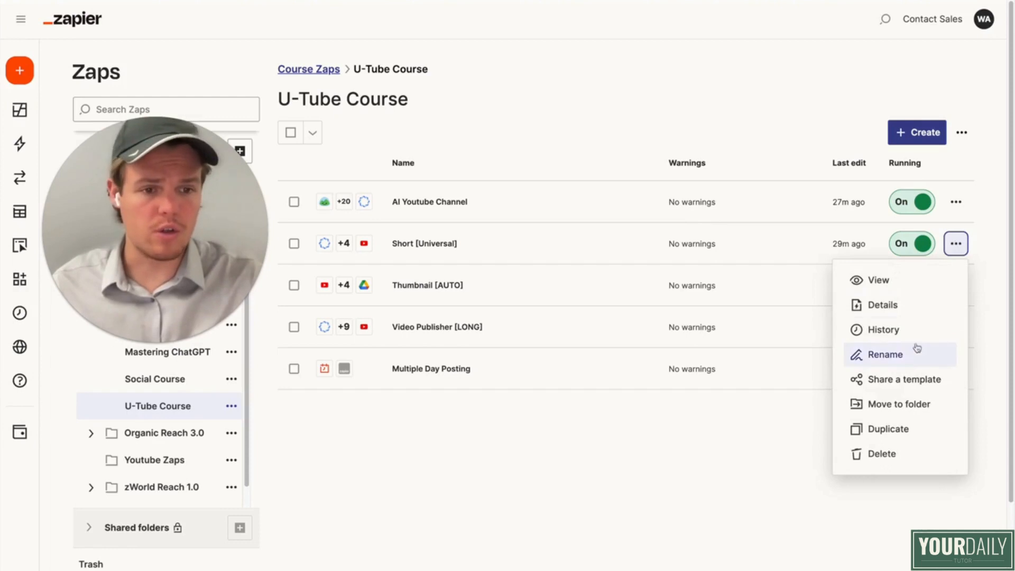
left_click(903, 333)
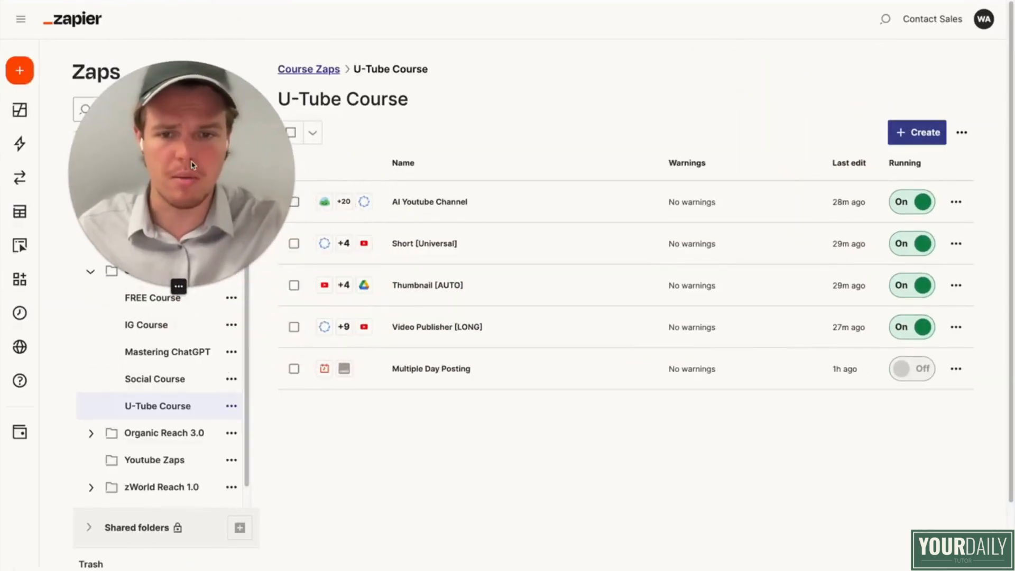
left_click(956, 327)
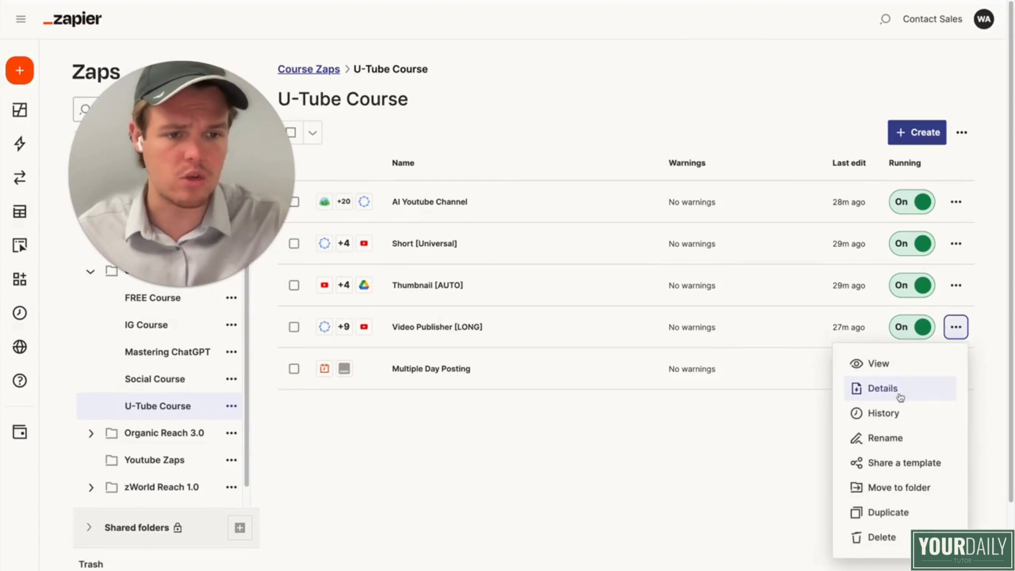
left_click(883, 411)
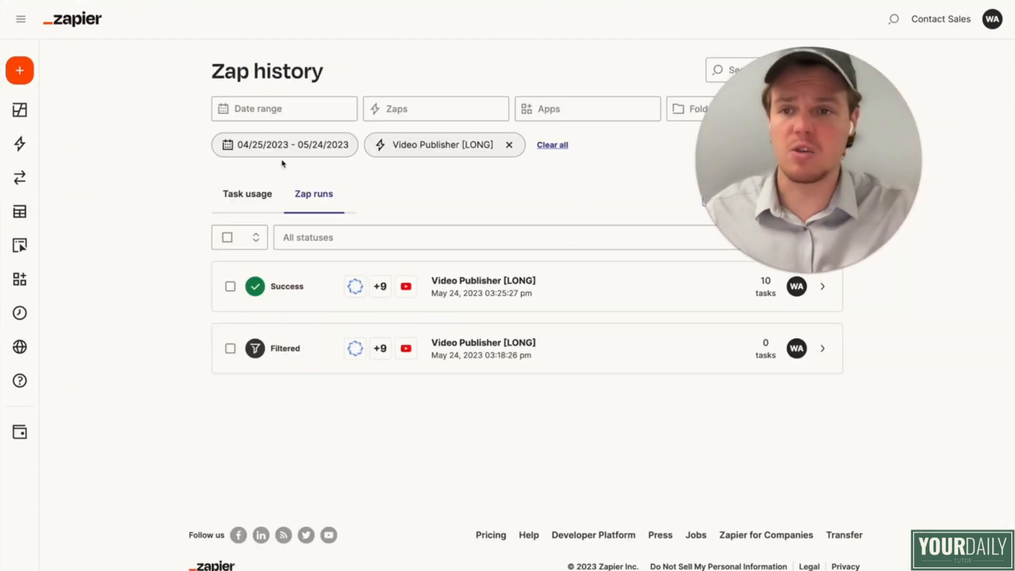
key("super+Left")
left_click_drag(783, 195, 141, 302)
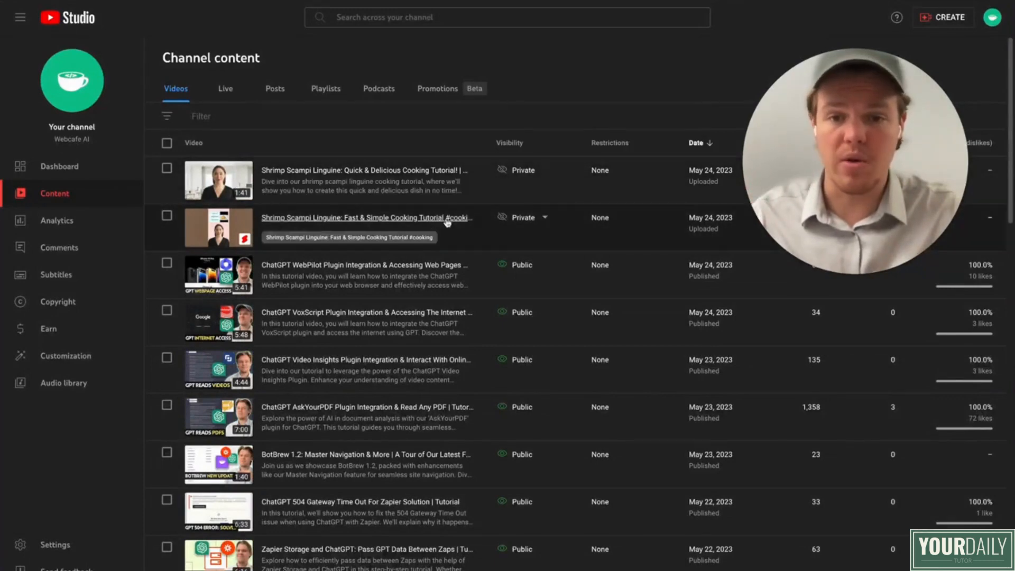
Step: In YouTube Studio, set the visibility of both Shrimp Scampi Linguine videos, the Short and the long one, to Unlisted
left_click(543, 219)
left_click(550, 299)
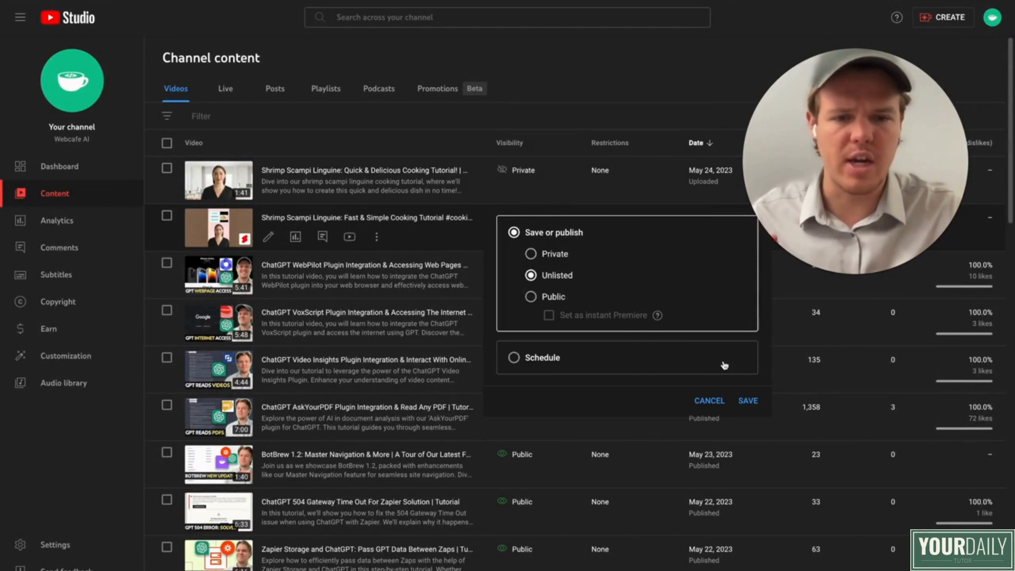
left_click(749, 401)
left_click(540, 171)
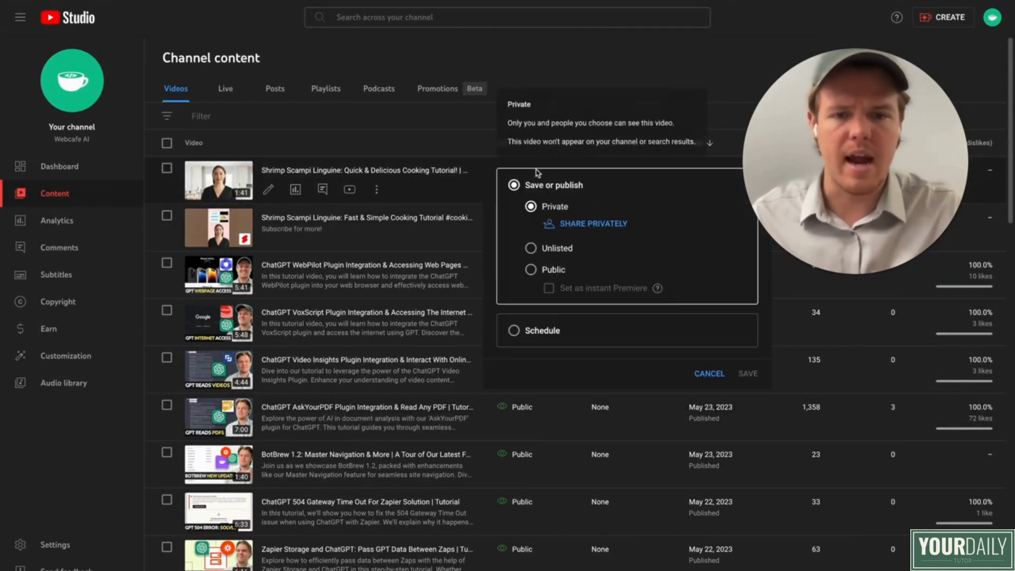
left_click(566, 247)
left_click(749, 353)
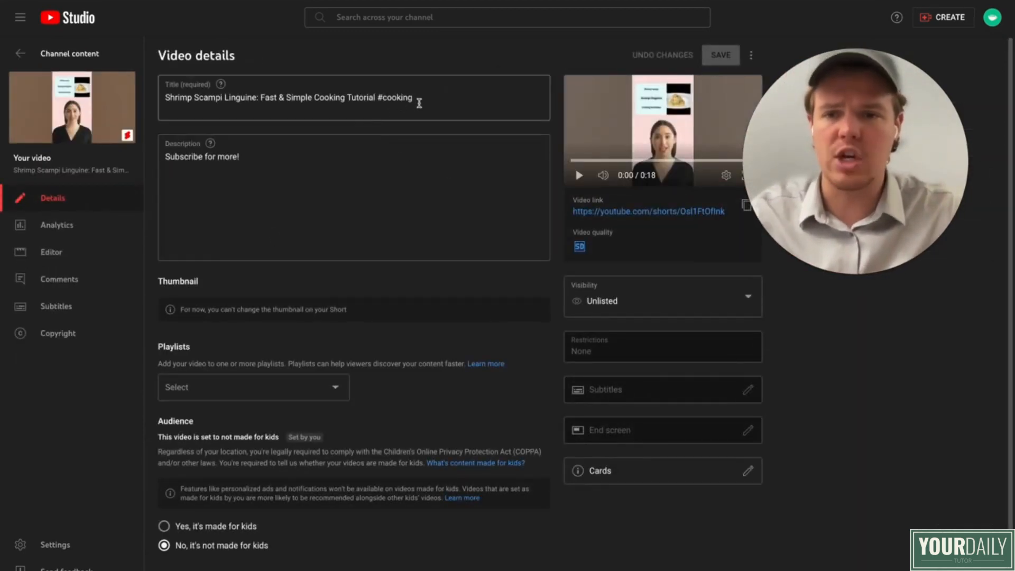
Step: Check the Short's description, return to the channel content, and open the details of the long Shrimp Scampi Linguine video
left_click(239, 158)
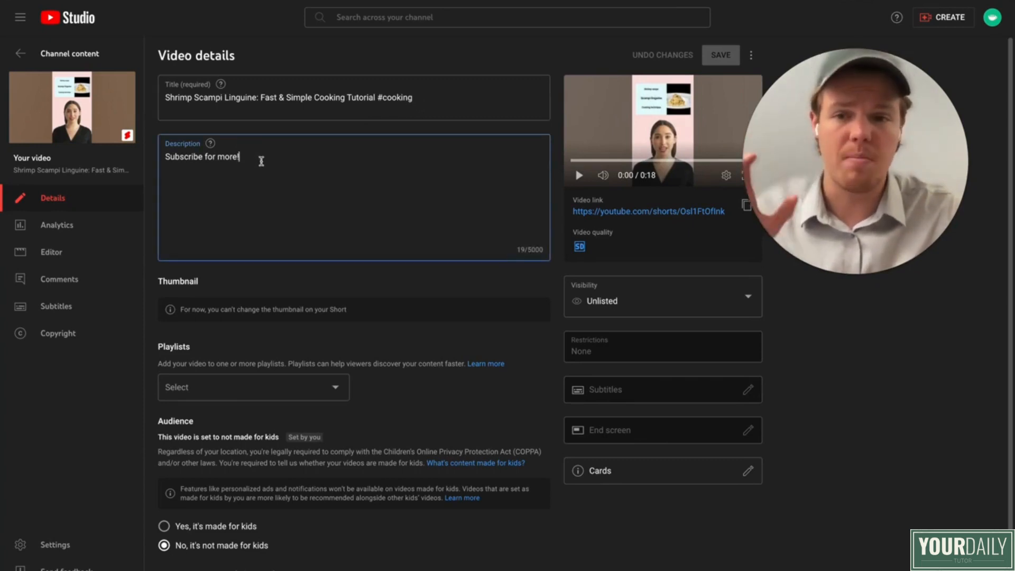
left_click(42, 58)
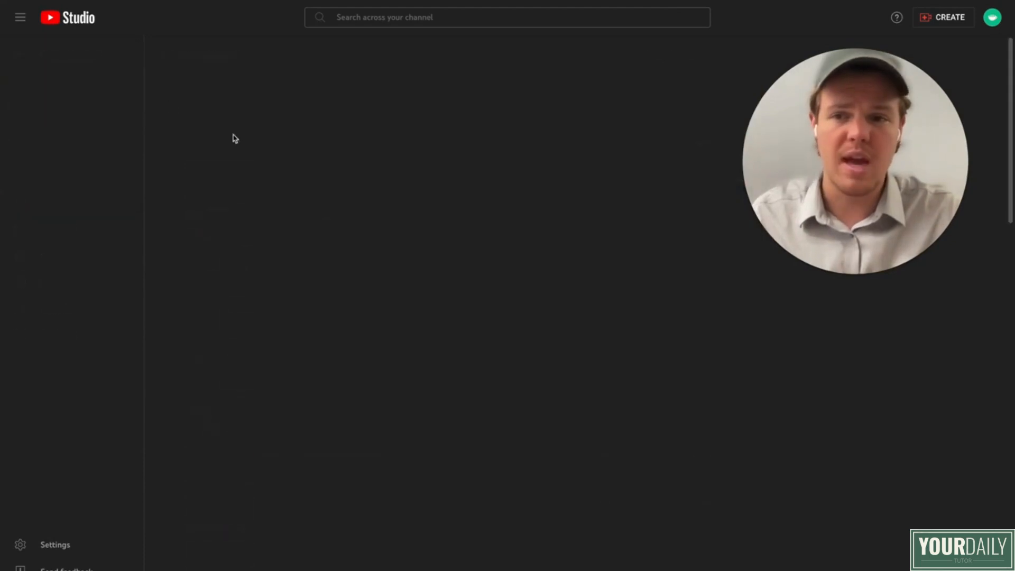
left_click(268, 190)
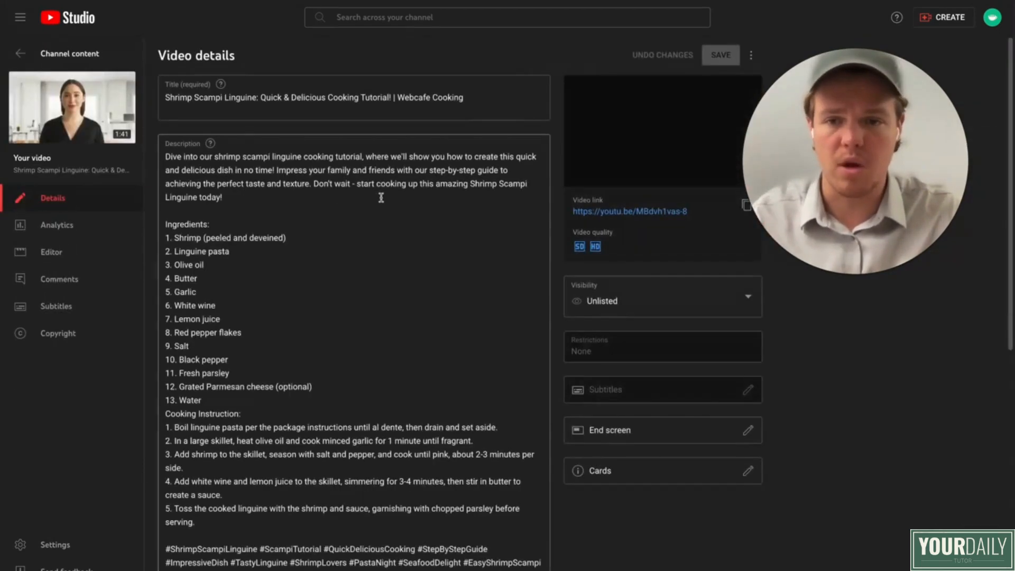
Step: Examine the long video's title, description, hashtags and thumbnail options, and return to the channel's video list
scroll(389, 237, "down", 2)
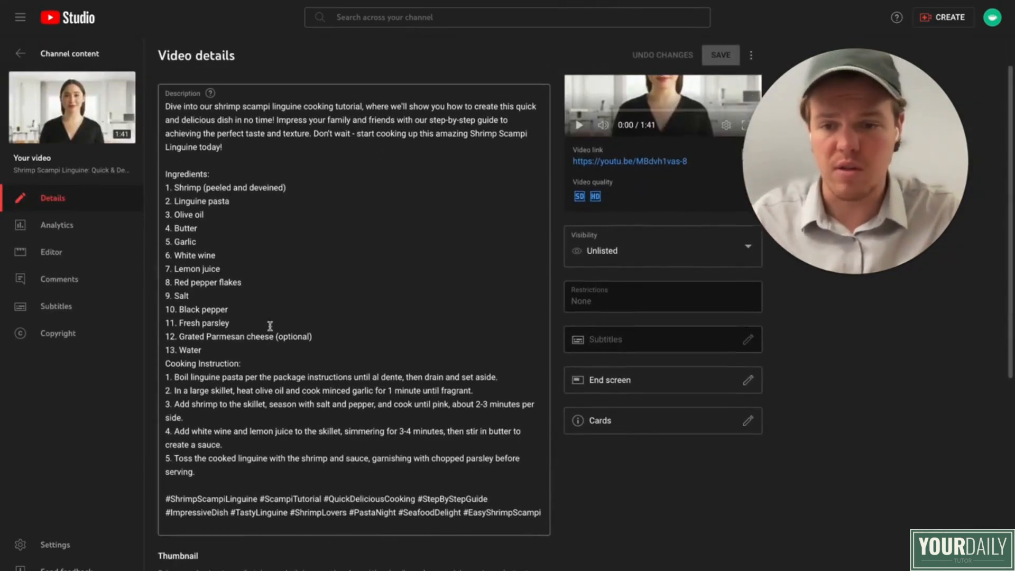
scroll(281, 459, "down", 1)
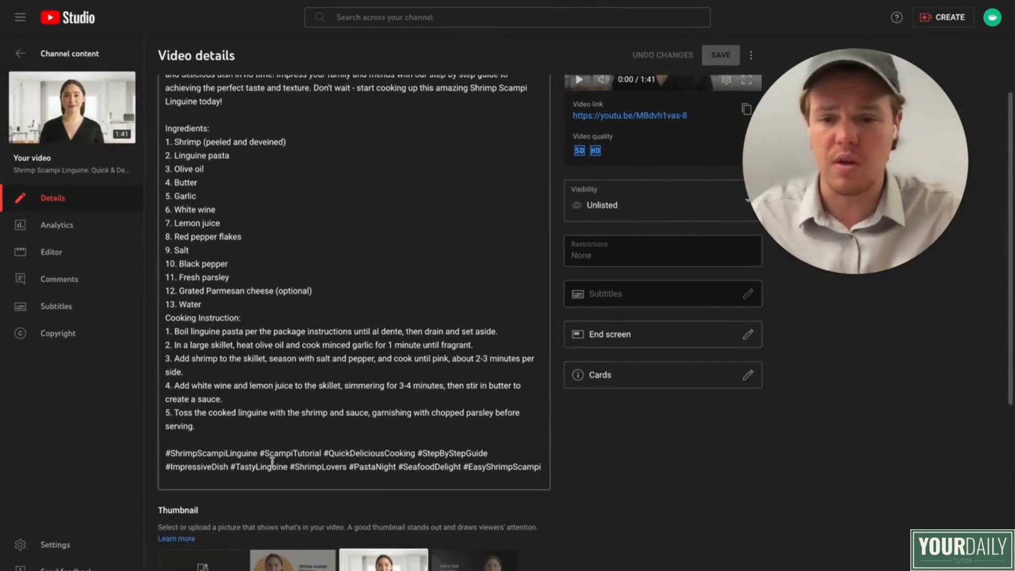
scroll(272, 461, "up", 3)
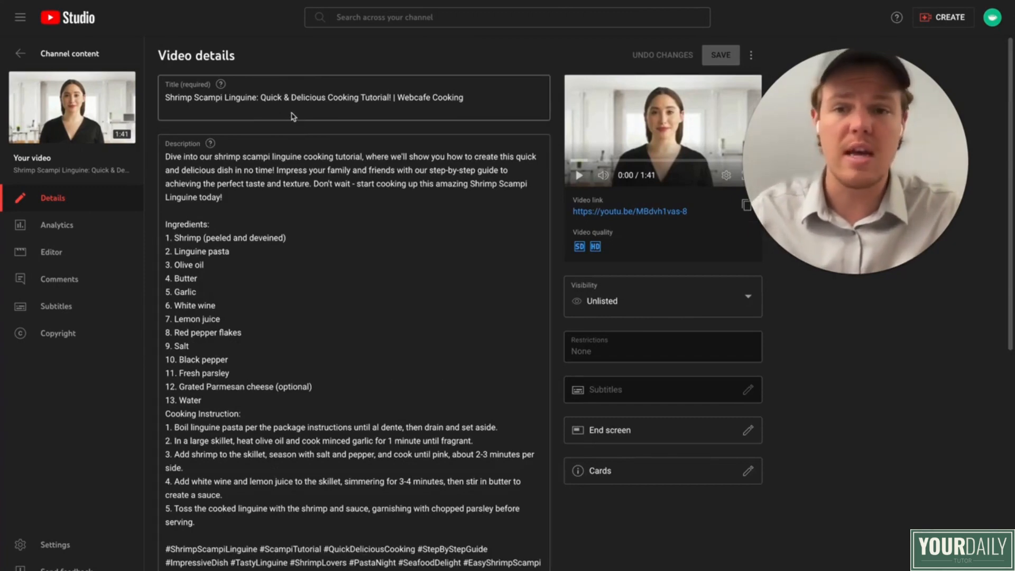
scroll(317, 158, "down", 6)
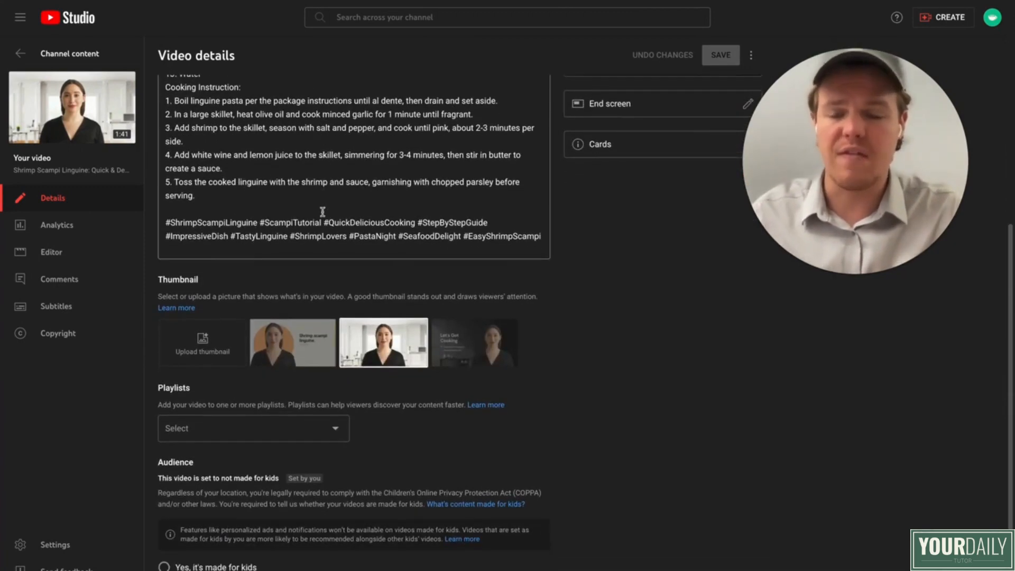
scroll(322, 213, "up", 6)
scroll(322, 214, "down", 5)
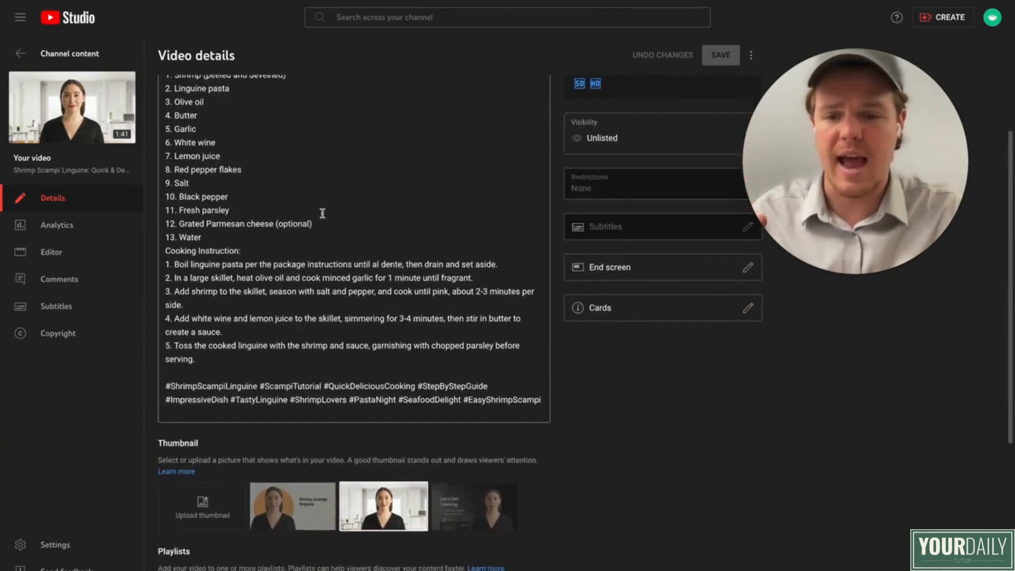
scroll(309, 194, "up", 4)
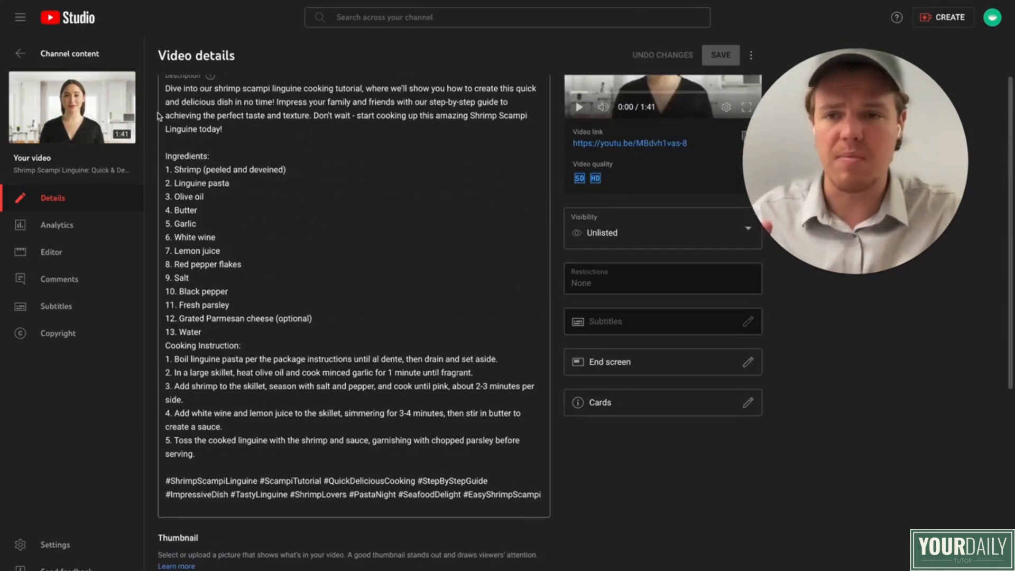
left_click(22, 55)
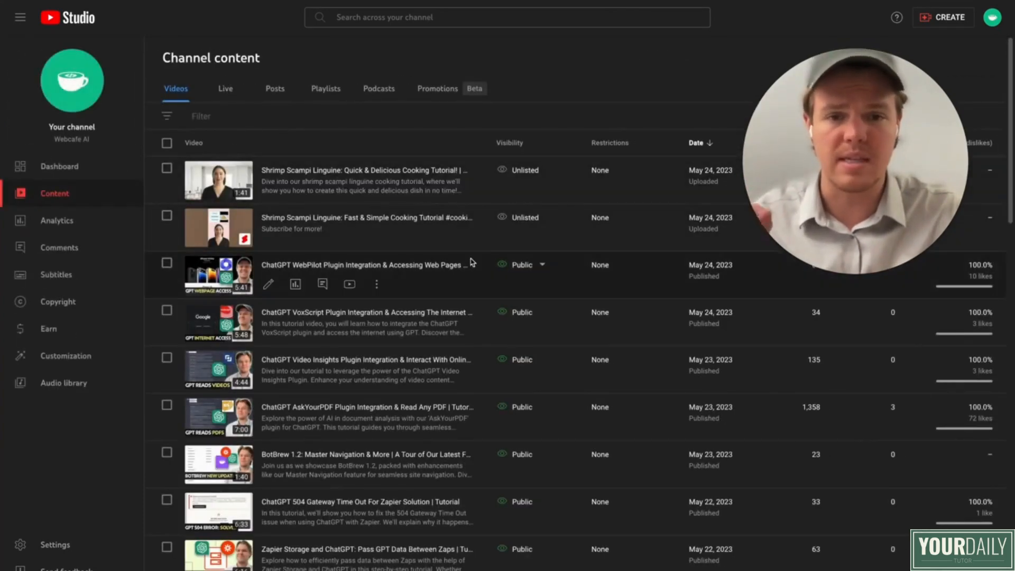